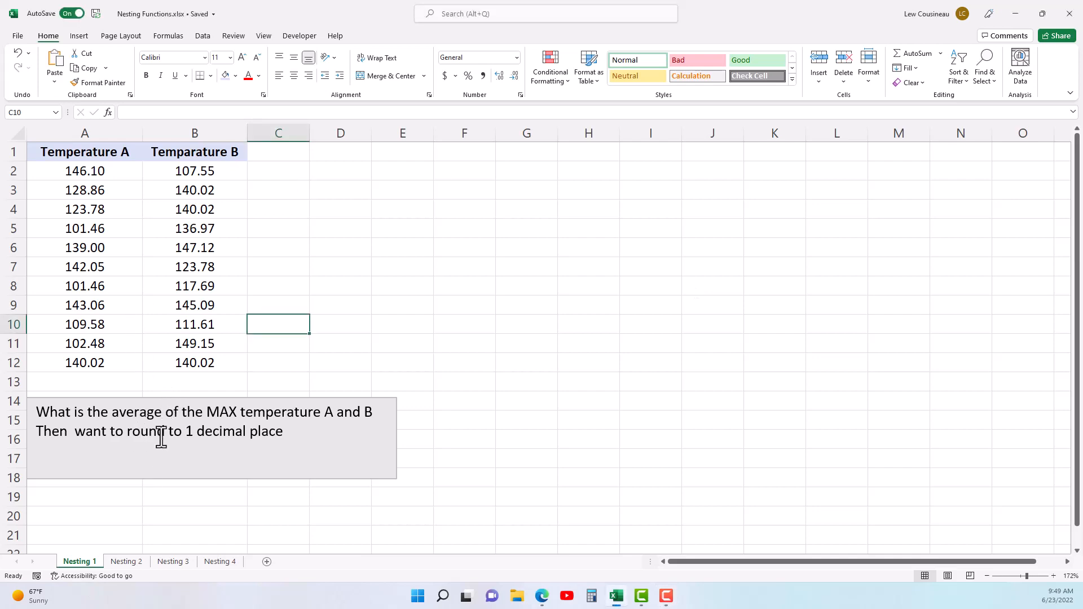
Step: Move the question text box slightly down to clear row 13, and enter =MAX(A2:A12) in cell A13
left_click(134, 412)
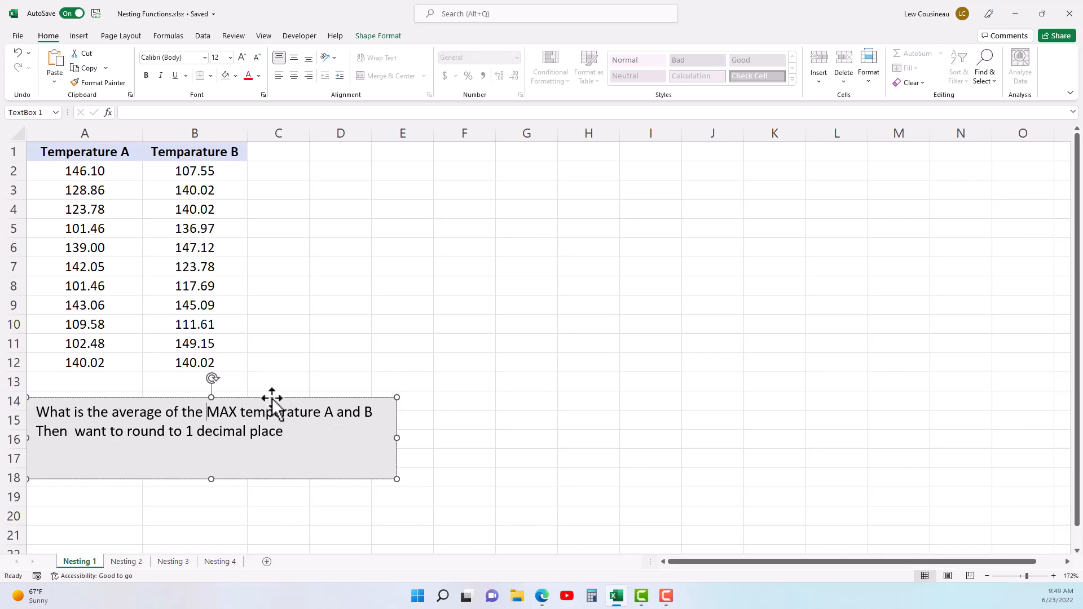
left_click_drag(271, 397, 270, 406)
left_click(118, 386)
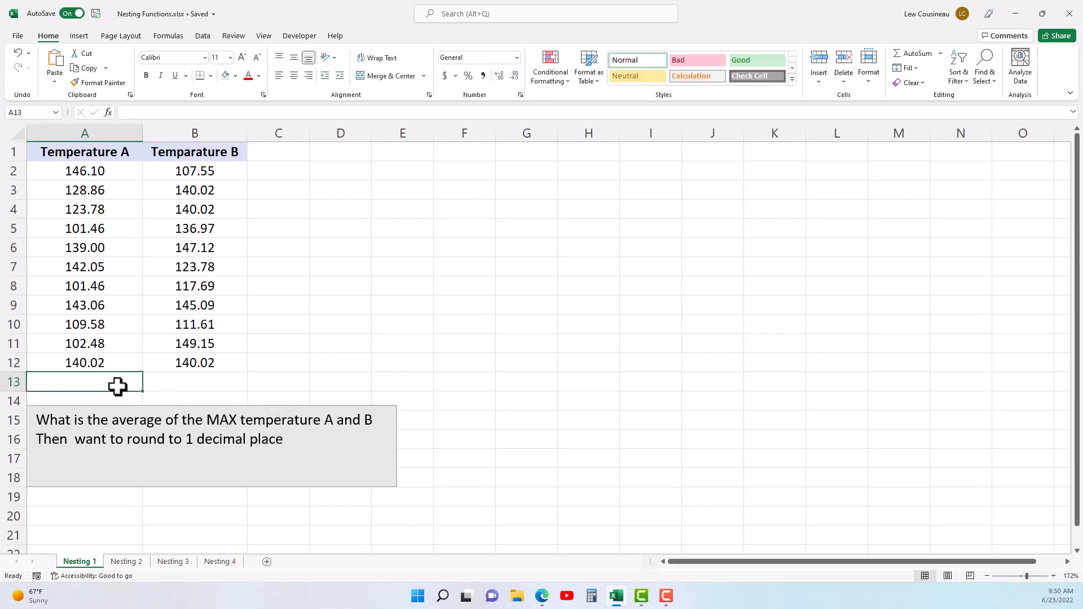
type("=max(")
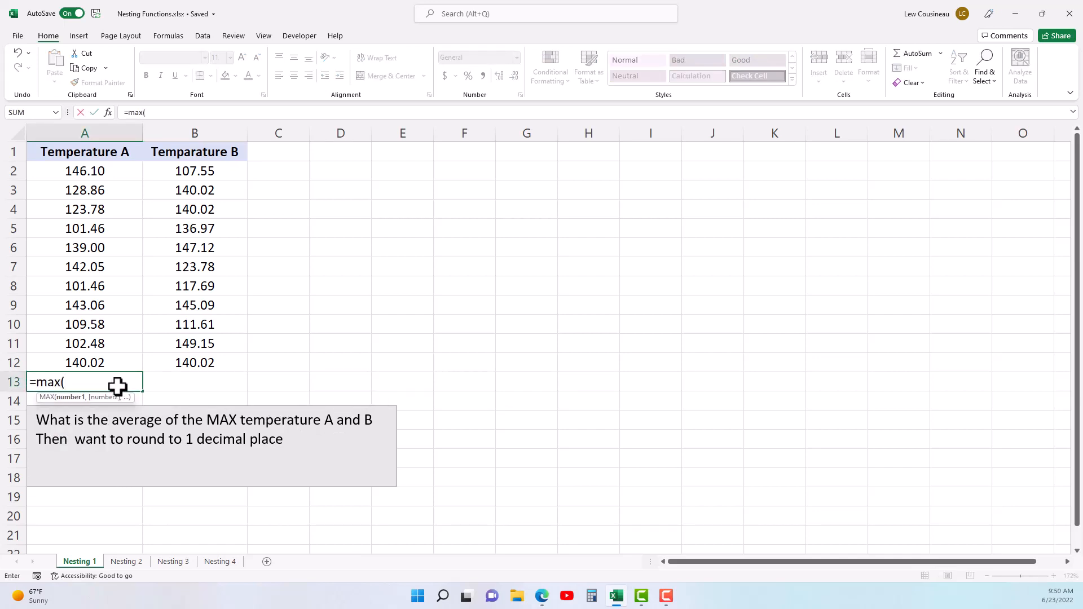
left_click_drag(76, 173, 67, 366)
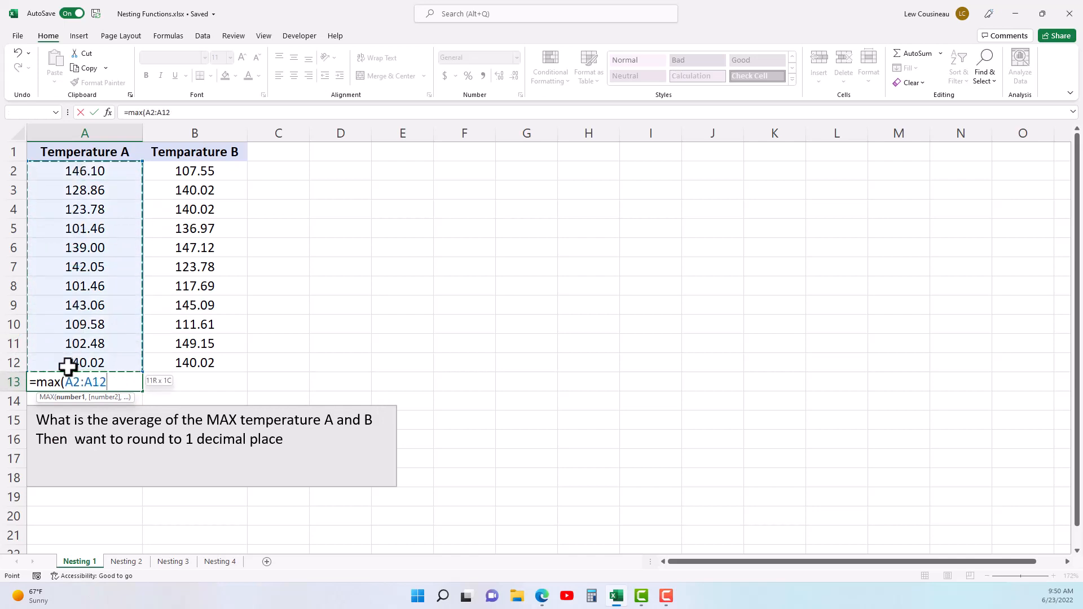
type(")")
key("Return")
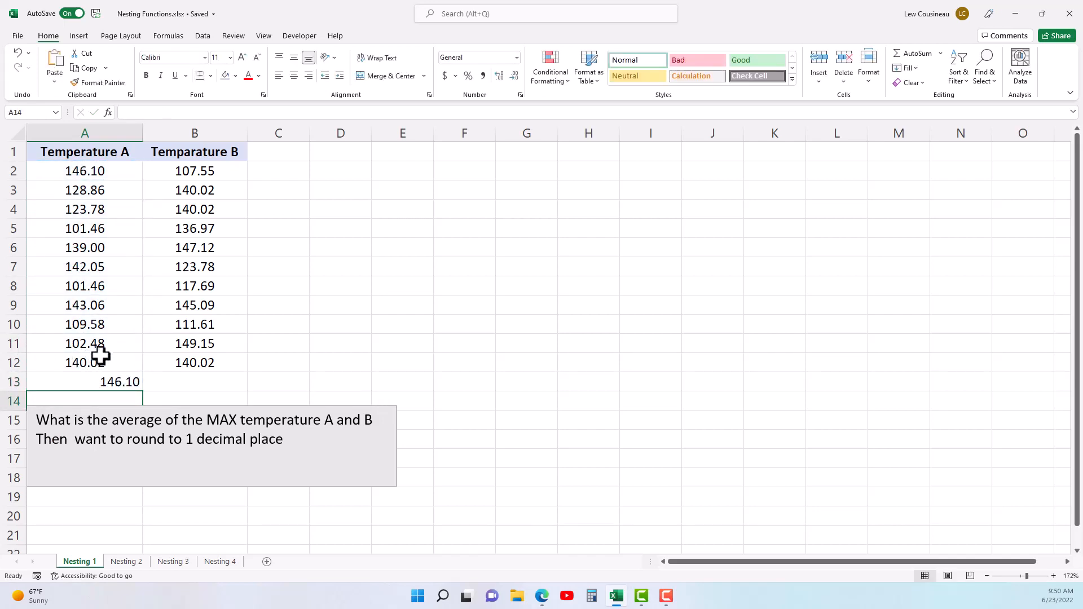
Step: Fill the MAX formula from A13 across to B13 to get the Temperature B maximum
left_click(185, 379)
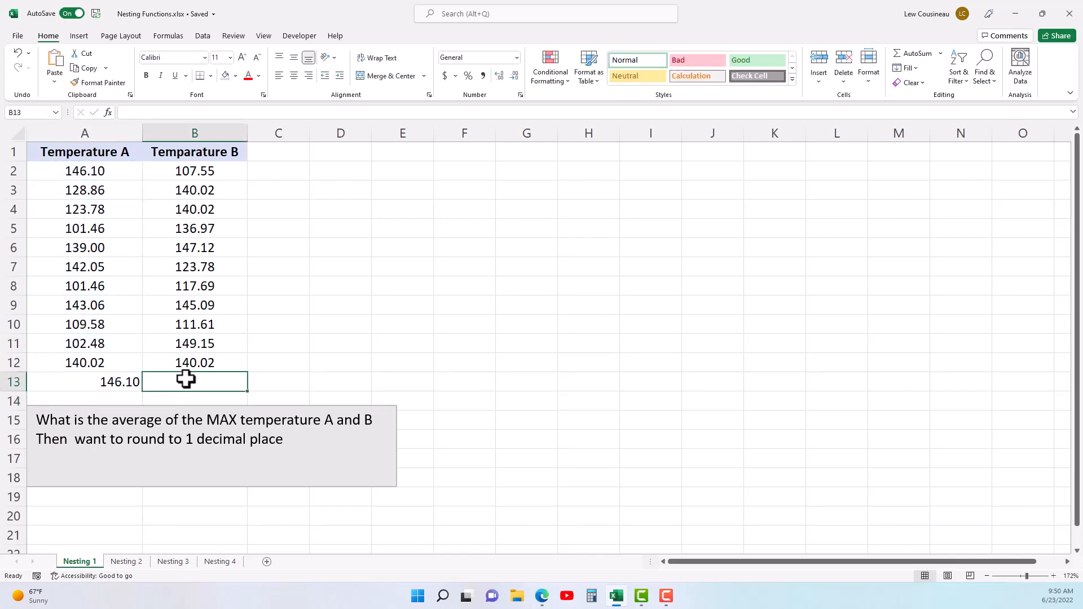
left_click(98, 383)
left_click_drag(144, 390, 201, 384)
Step: Enter =AVERAGE(A13:B13) in cell C13 to average the two maximum temperatures
left_click(276, 386)
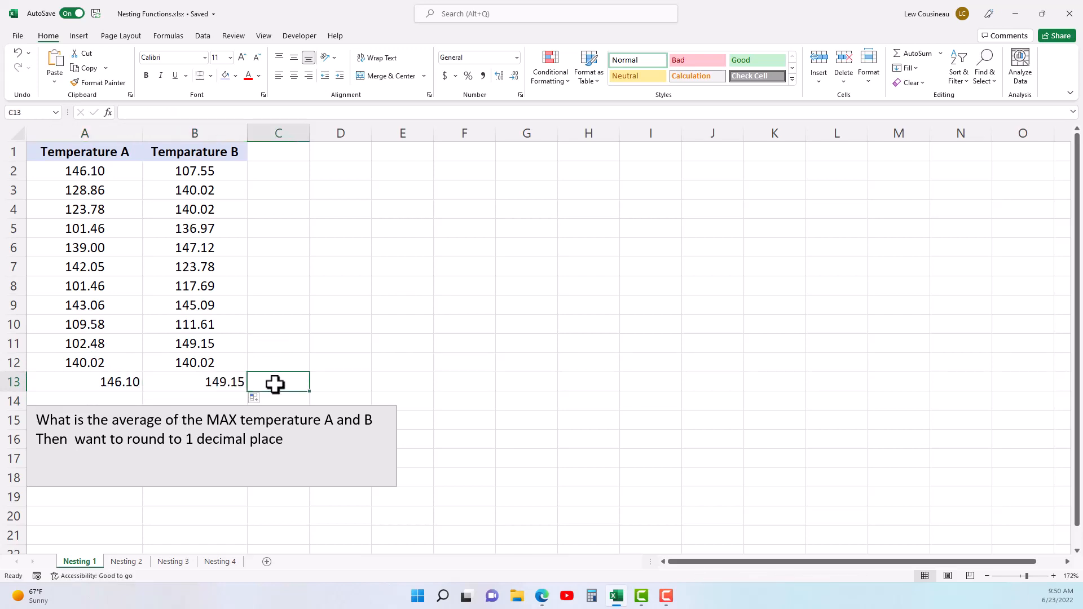
type("=average(")
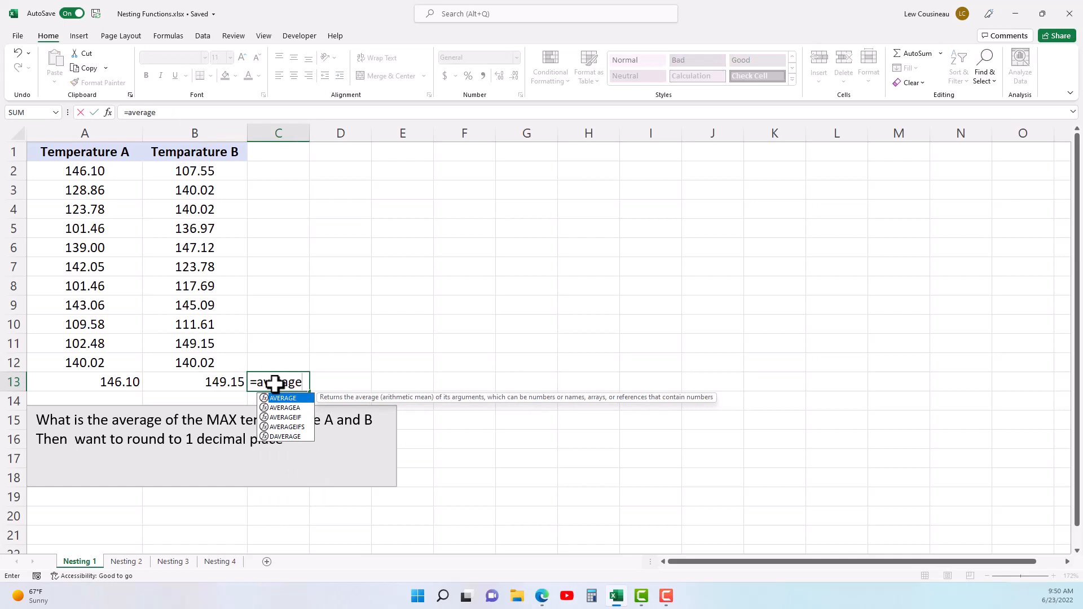
left_click(118, 383)
left_click_drag(118, 383, 181, 386)
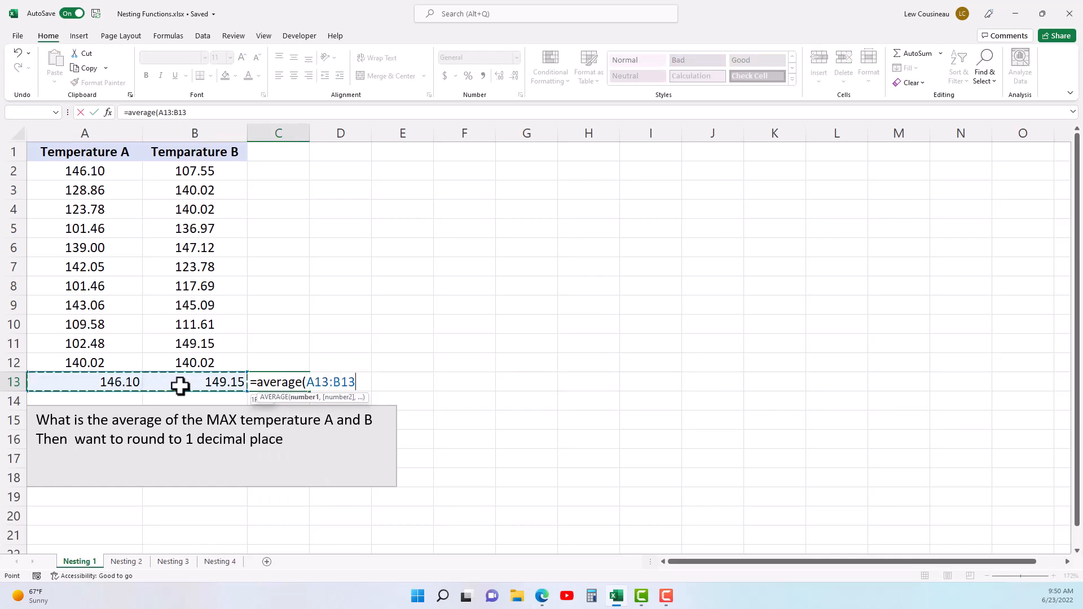
type(")")
key("Return")
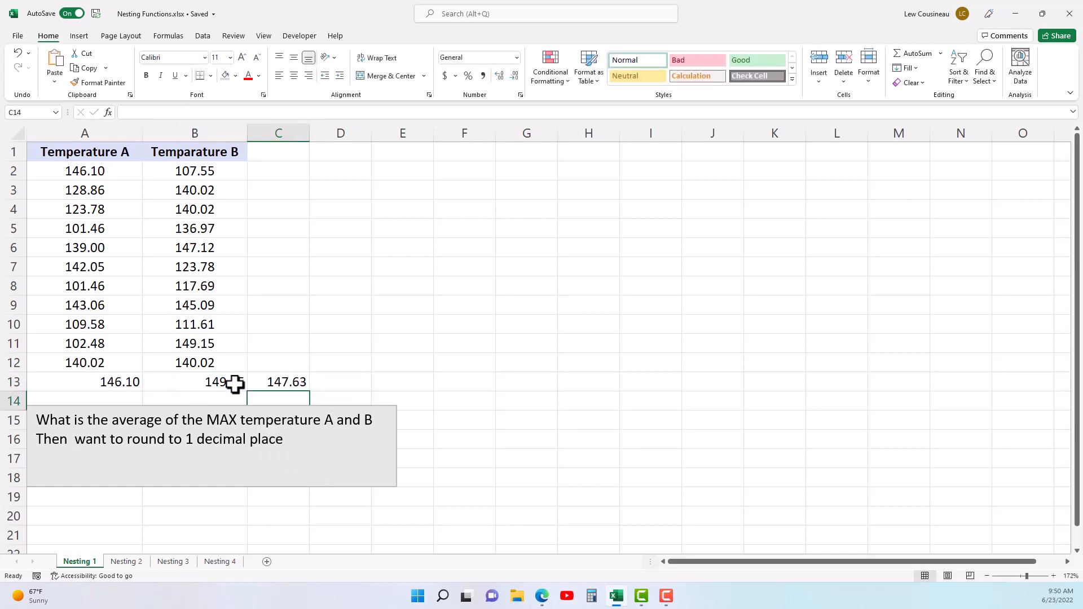
Step: Review the separate MAX and AVERAGE formulas in cells A13, B13 and C13
left_click(272, 383)
left_click(115, 379)
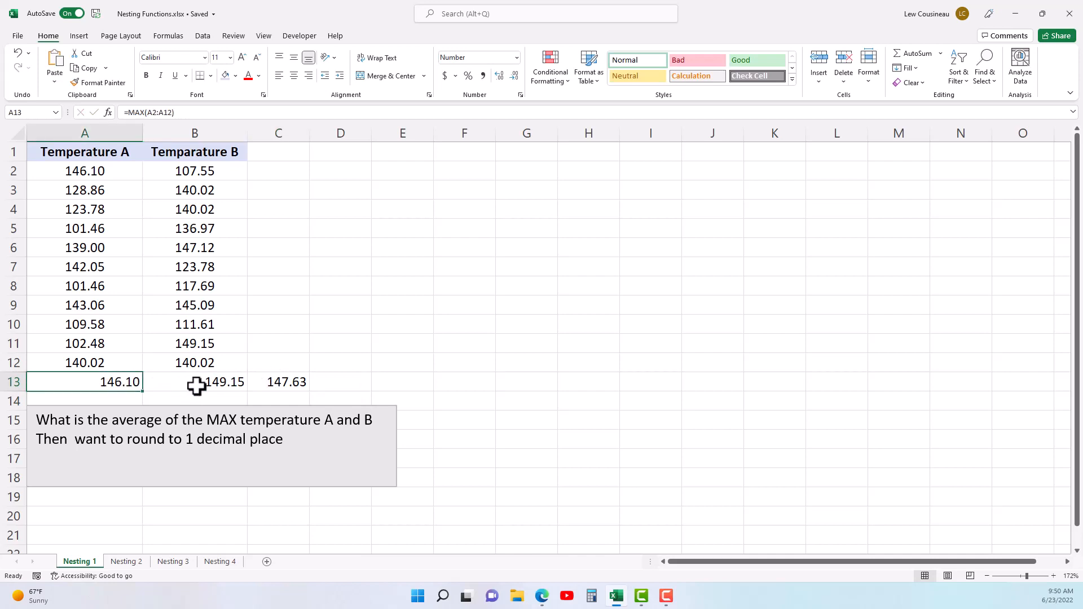
left_click(195, 383)
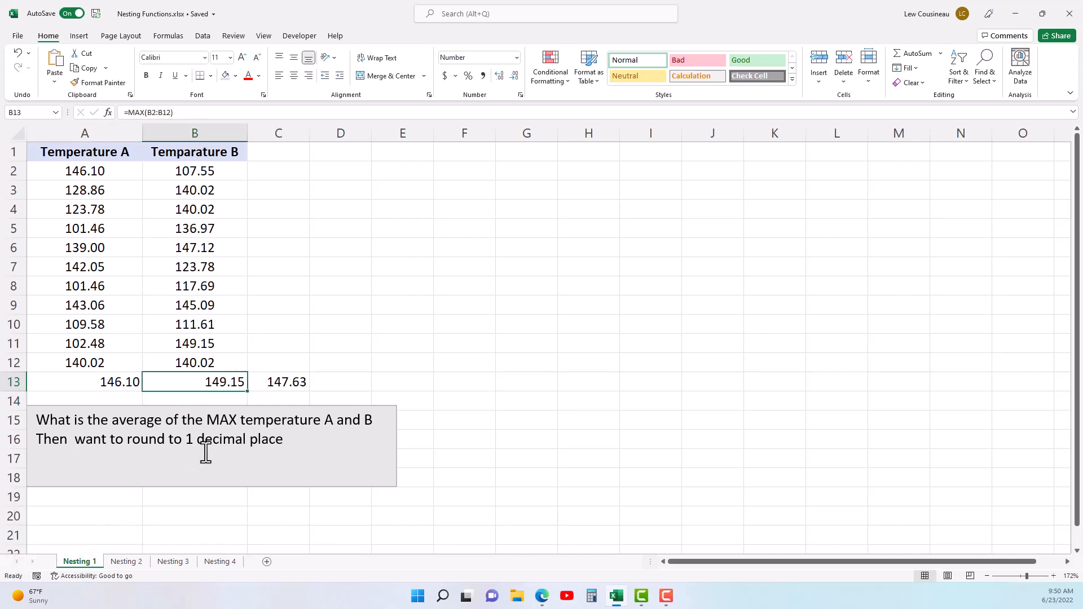
left_click_drag(119, 383, 273, 378)
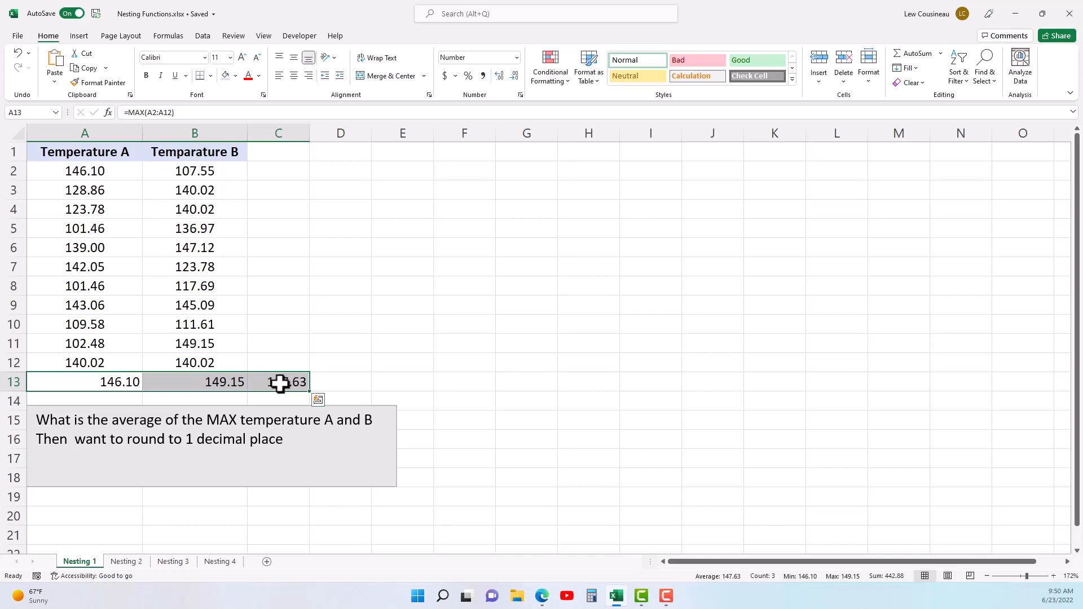
left_click(280, 382)
left_click(229, 382)
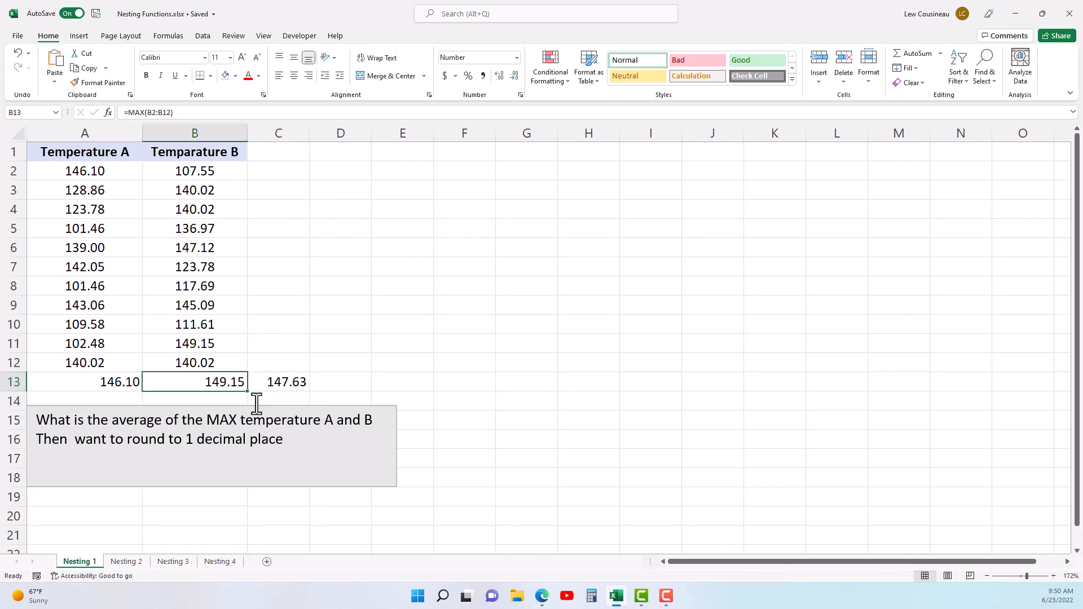
left_click(271, 382)
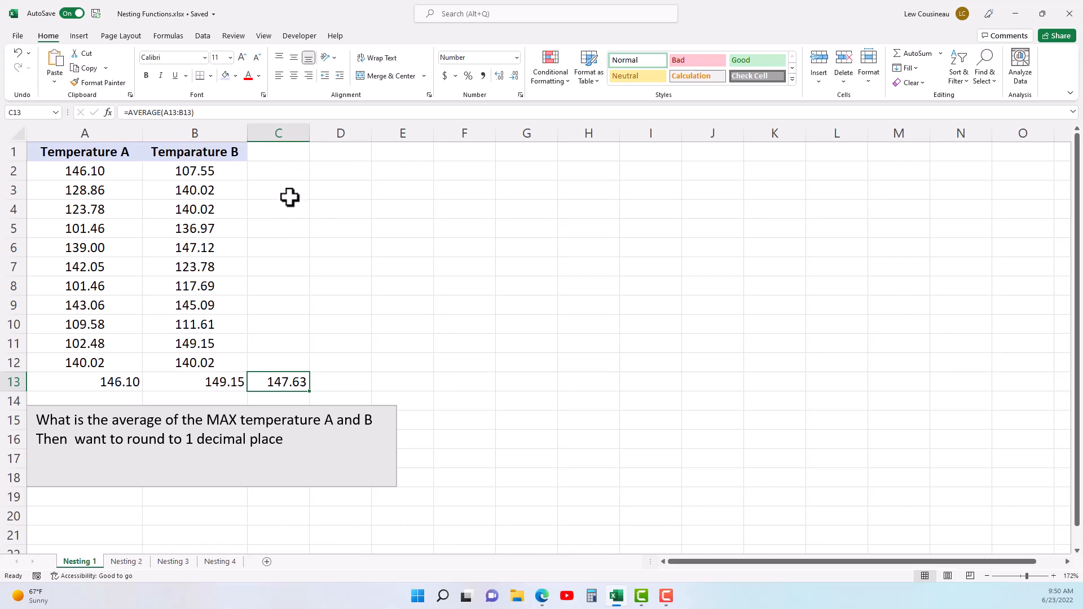
Step: Start an AVERAGE formula in cell D3 with MAX(A2:A12) nested as its first argument
left_click(323, 192)
type("=")
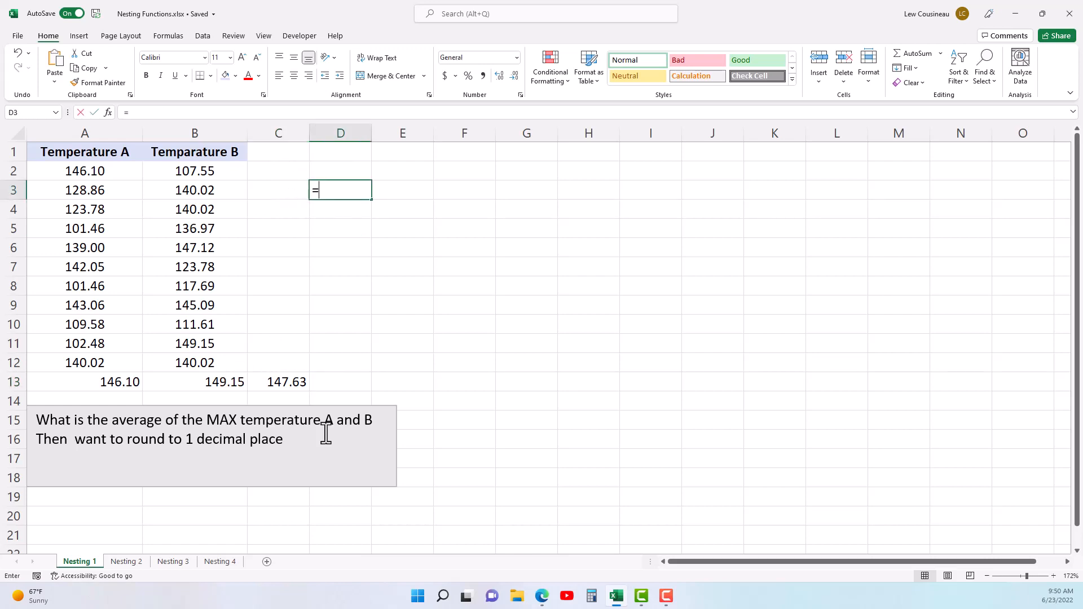
type("Average(")
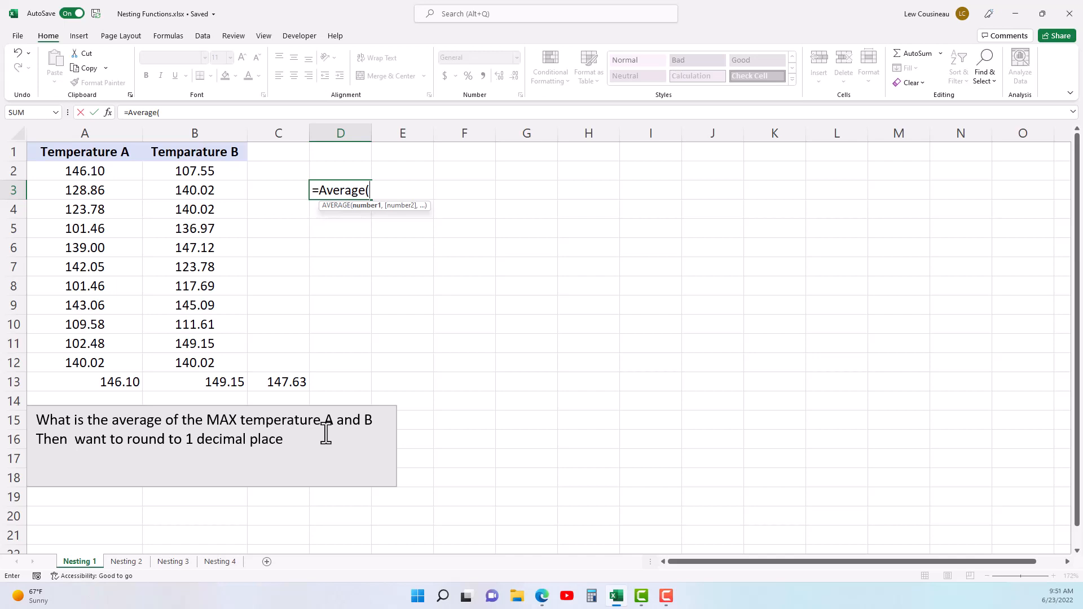
type("Max")
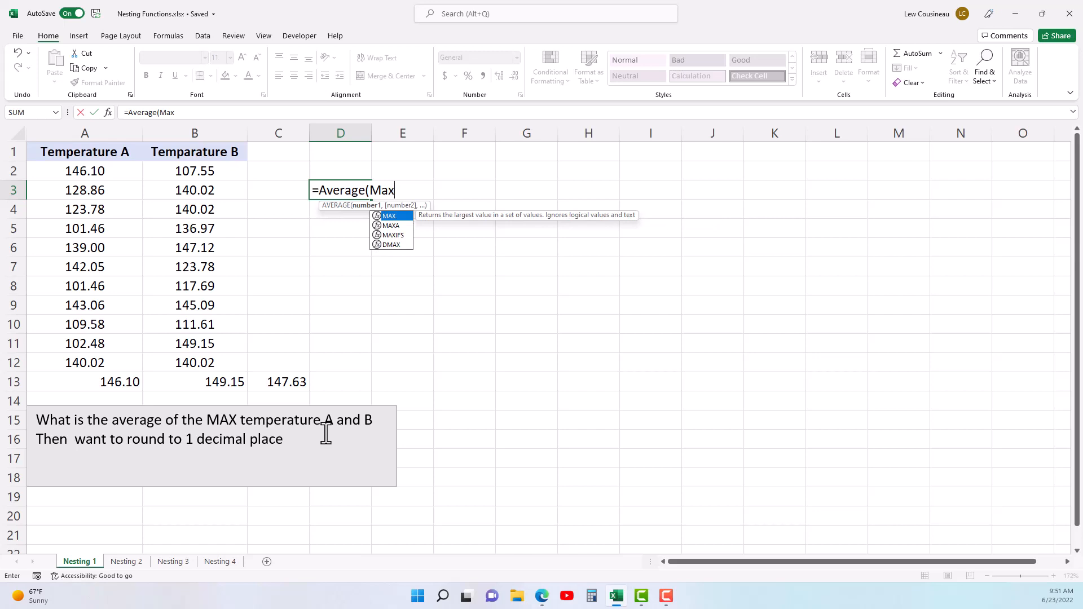
type("(")
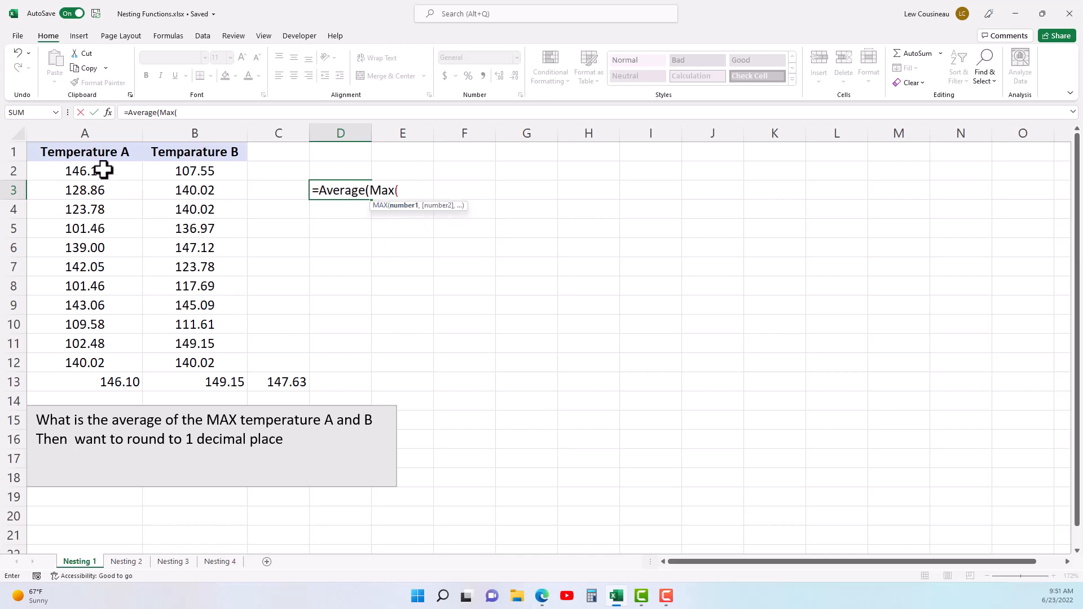
left_click_drag(104, 170, 102, 361)
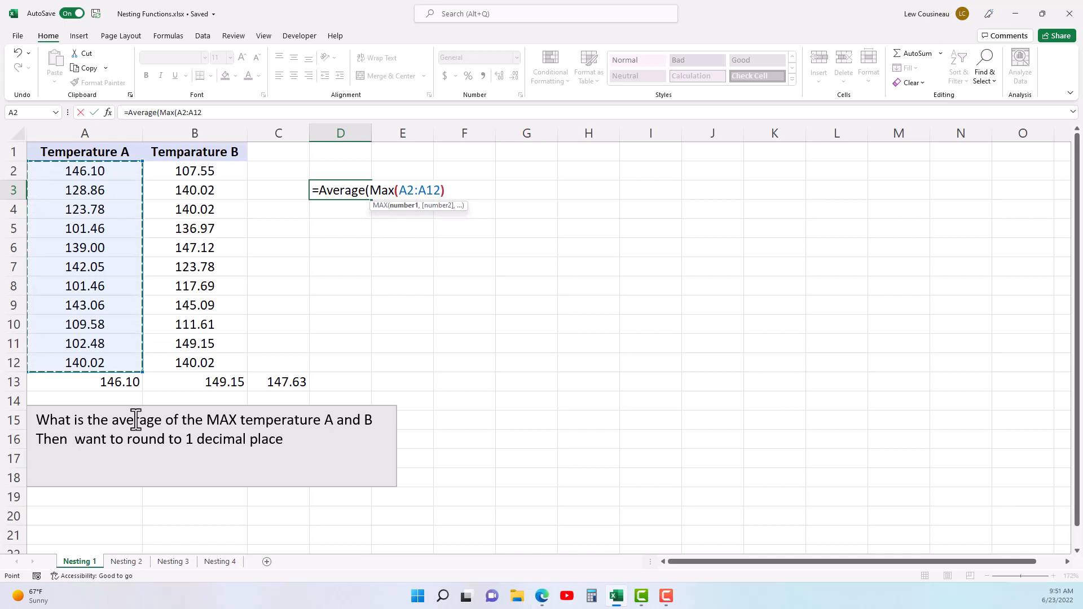
type(")")
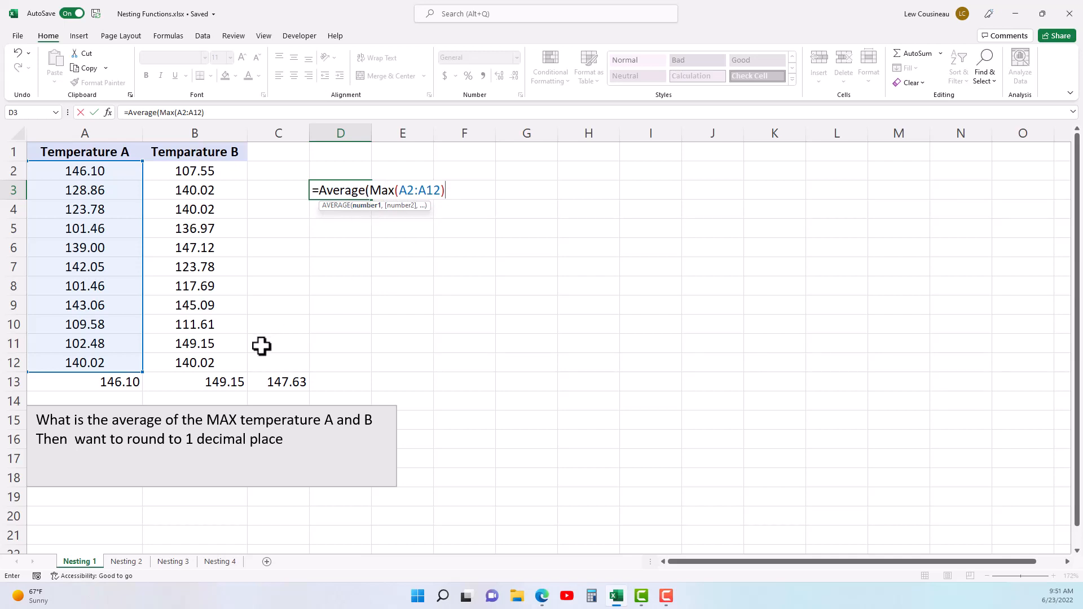
Step: Add MAX(B2:B12) as the second argument of the AVERAGE formula in D3 and complete the formula
type(",")
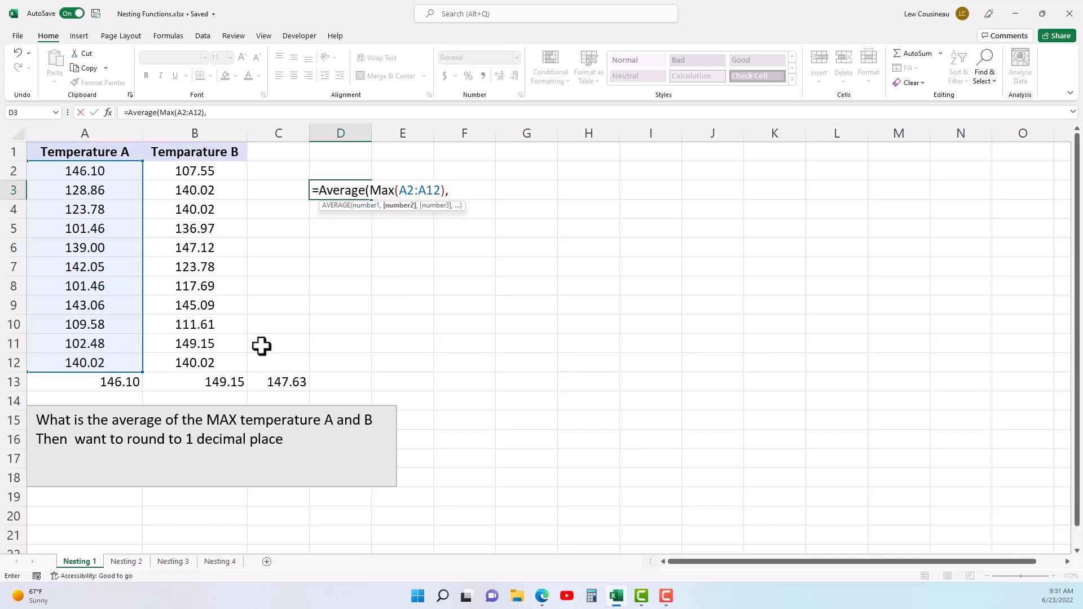
type("Max")
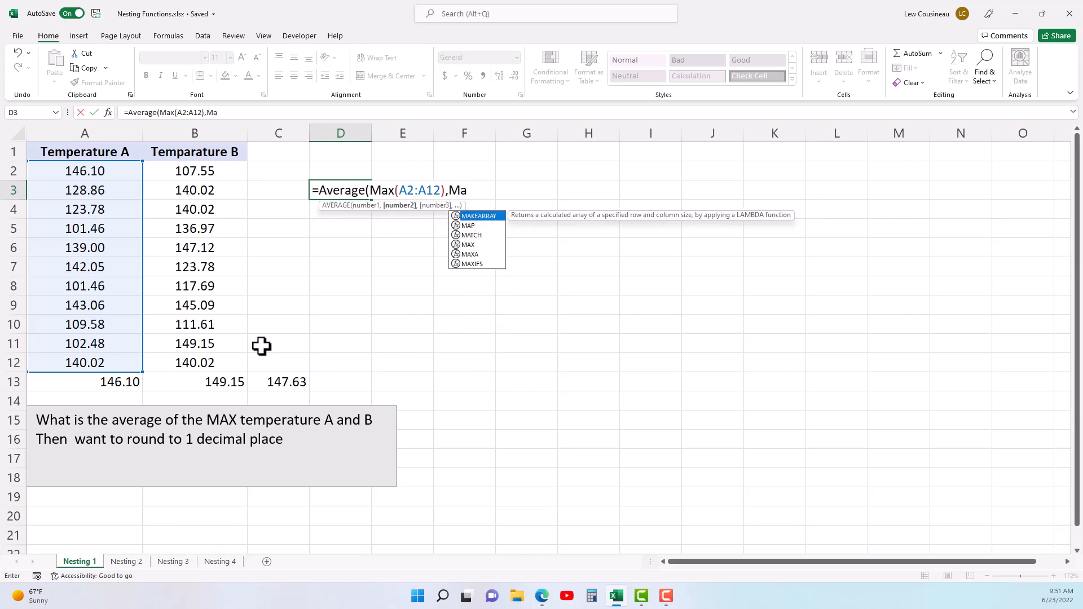
type("(")
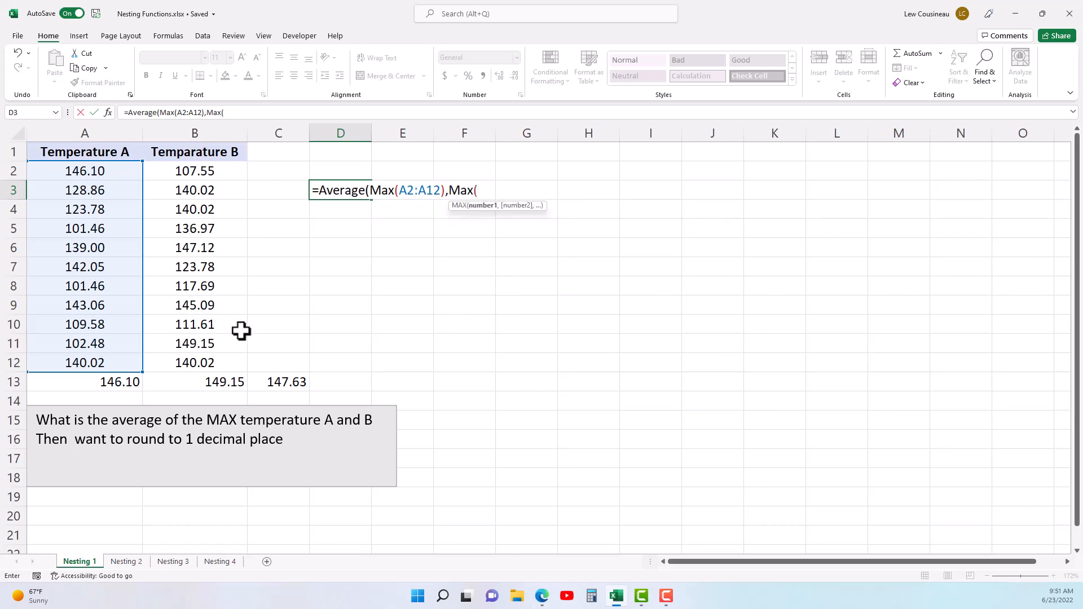
left_click_drag(216, 169, 207, 357)
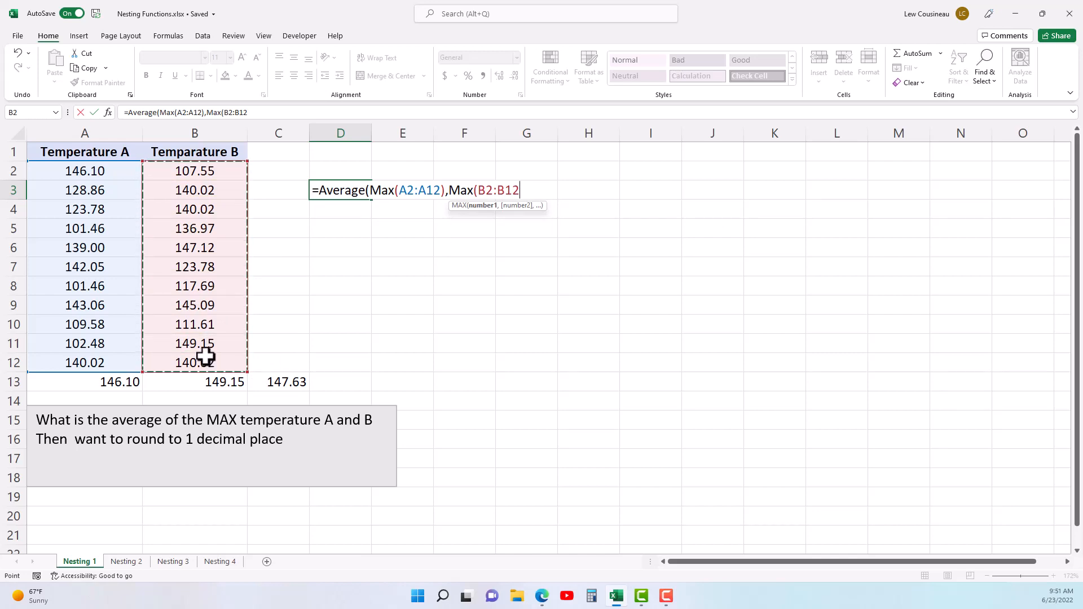
type(")")
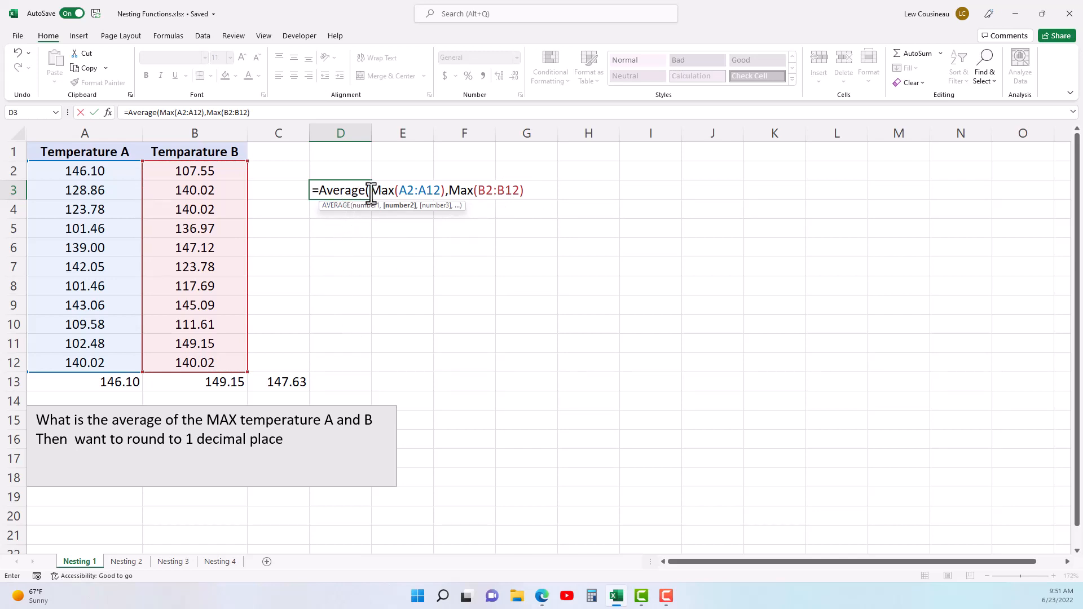
type(")")
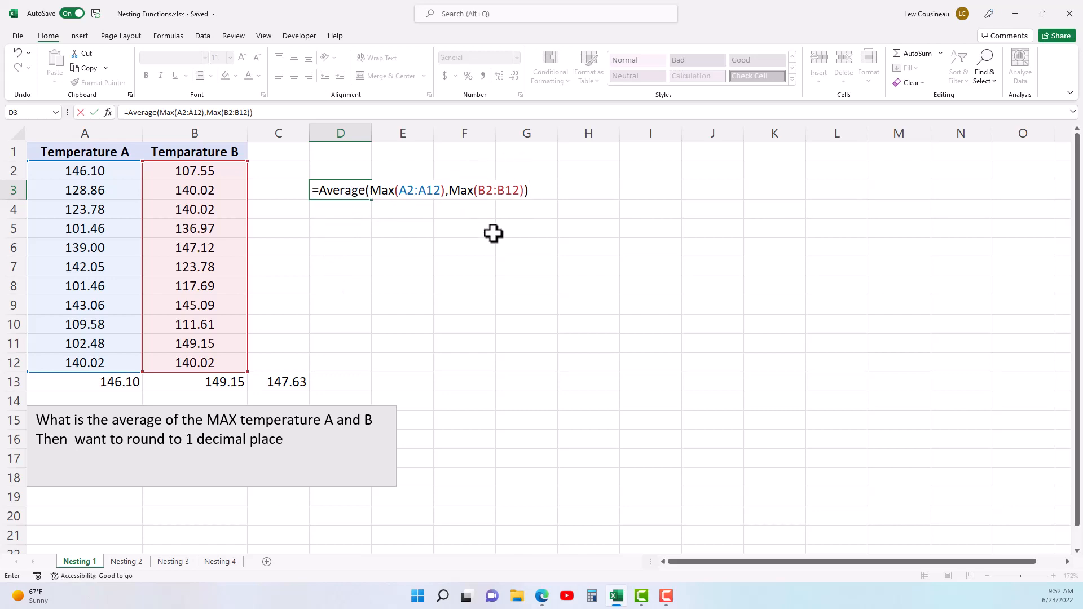
key("Return")
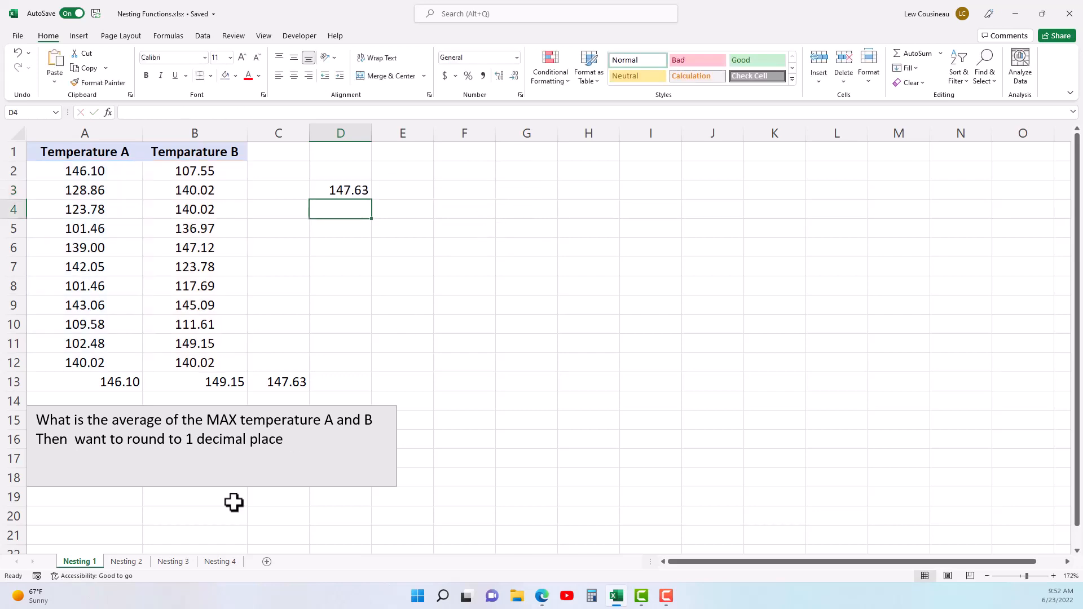
Step: Compare the averages in C13 and D3, and review the note's requirement to round to 1 decimal place
left_click(295, 382)
left_click(348, 191)
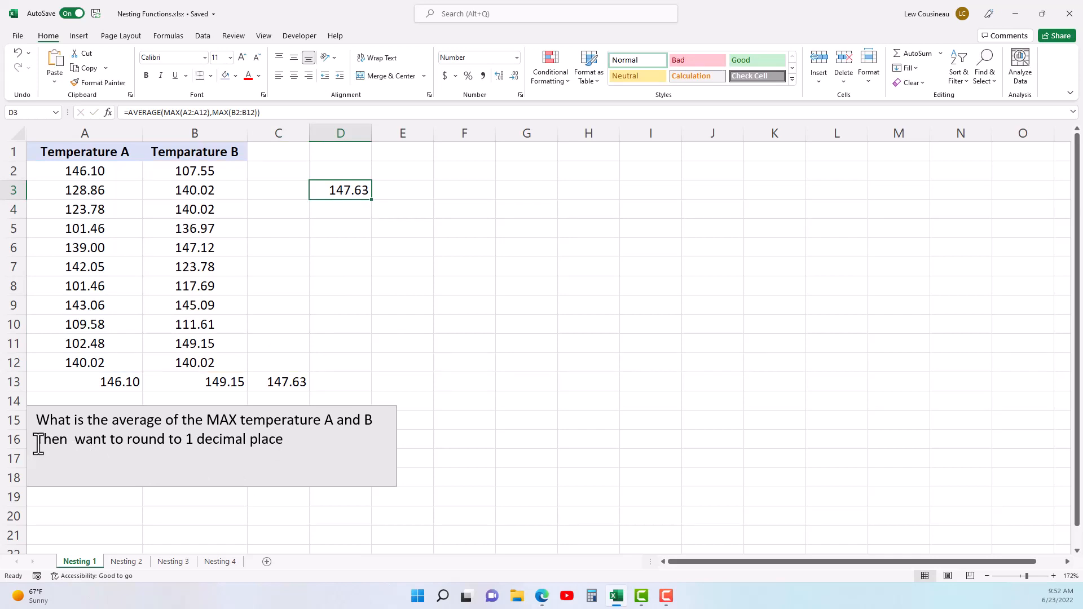
left_click_drag(36, 440, 309, 450)
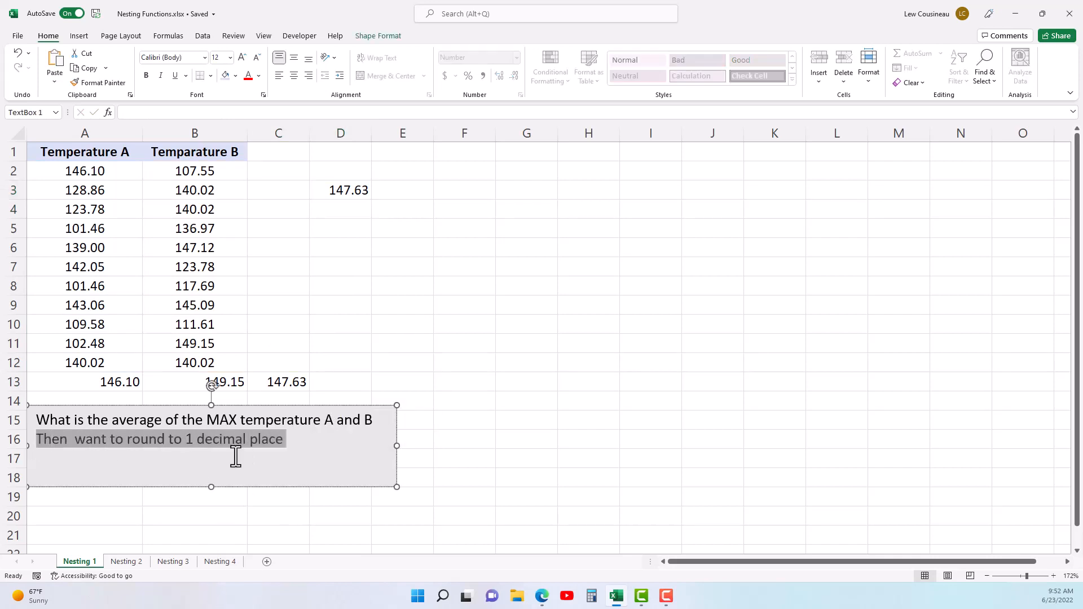
Step: Reduce the number format of cell D3 to one decimal place
left_click(308, 229)
left_click(339, 191)
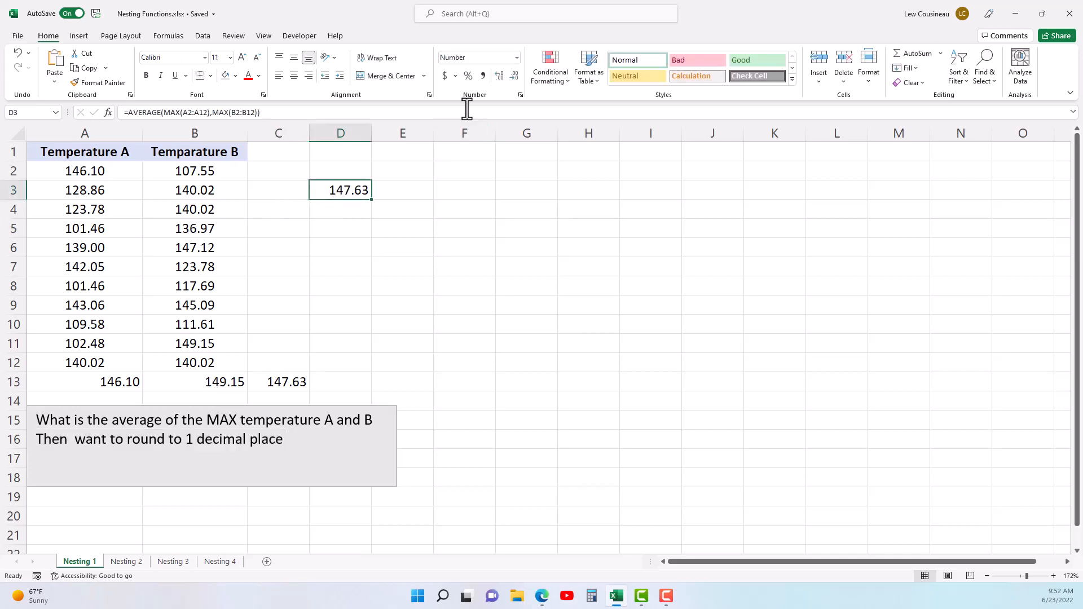
left_click(513, 74)
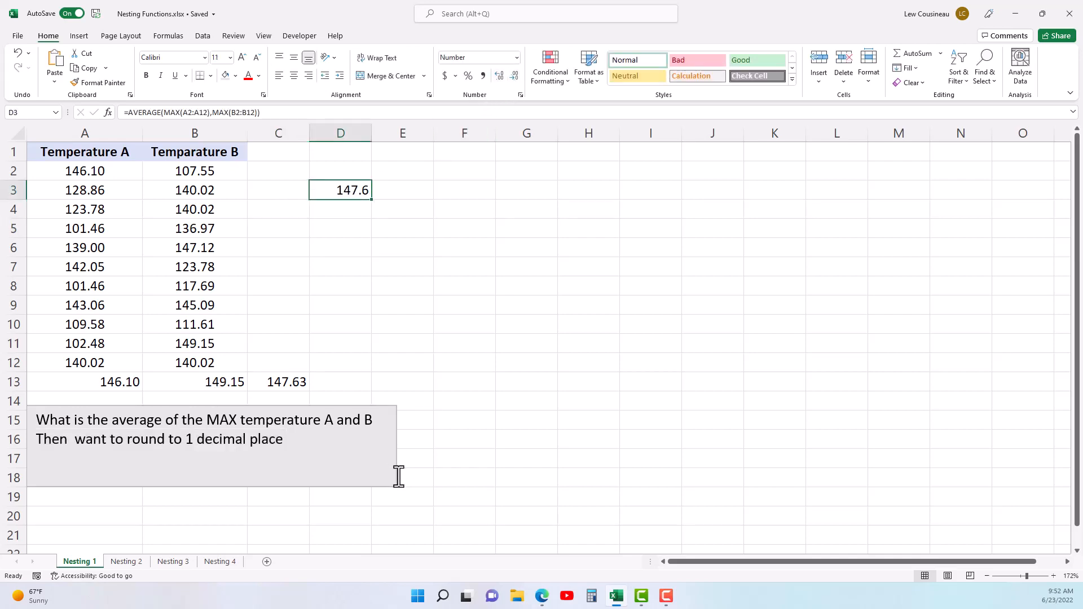
Step: Increase the displayed precision of cell D3 to eight decimal places
left_click(499, 76)
left_click(500, 76)
left_click(499, 76)
left_click(499, 76)
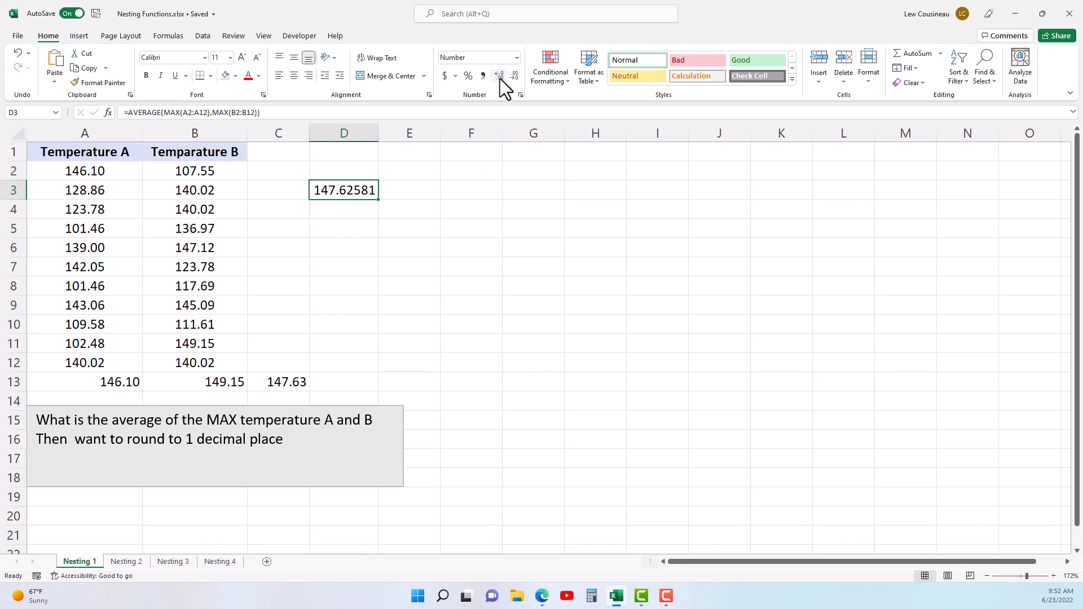
left_click(500, 76)
left_click(499, 76)
left_click(500, 76)
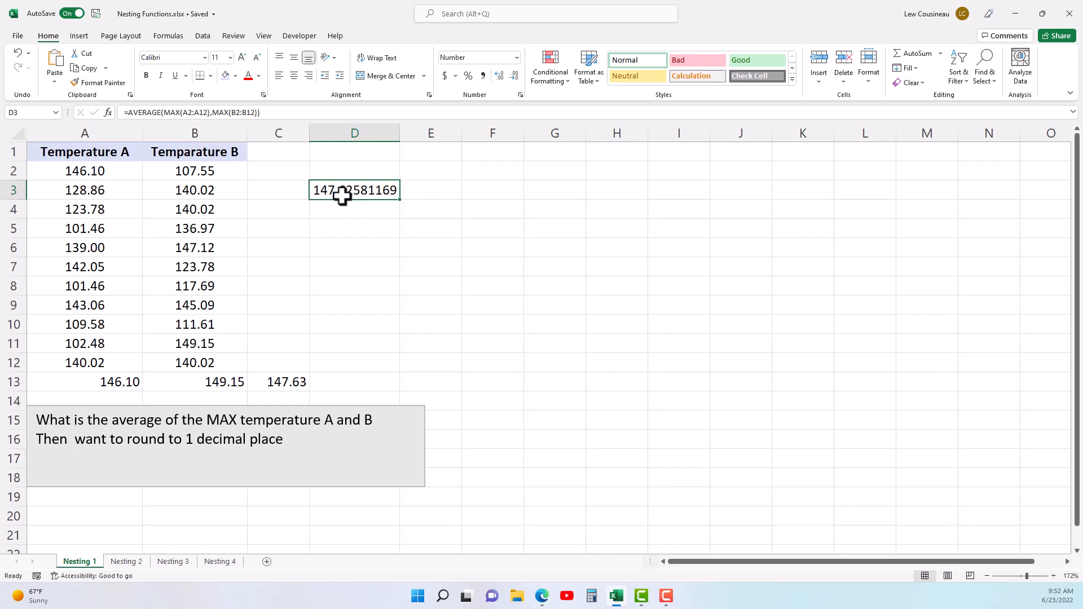
left_click(337, 229)
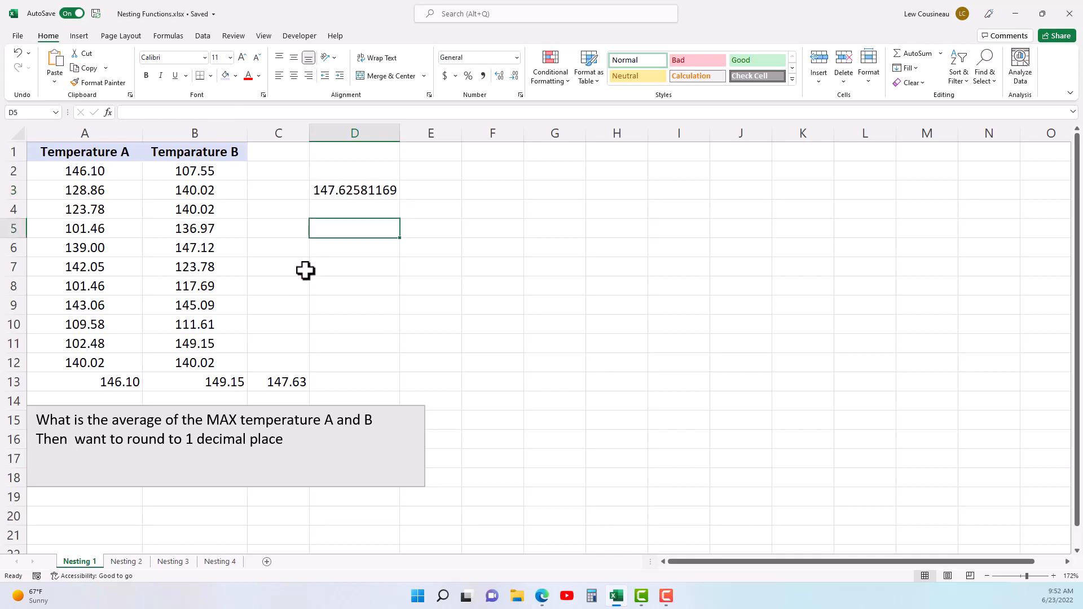
Step: Enter =ROUND(D3,1) in cell D5 to round the average to one decimal place
type("=round")
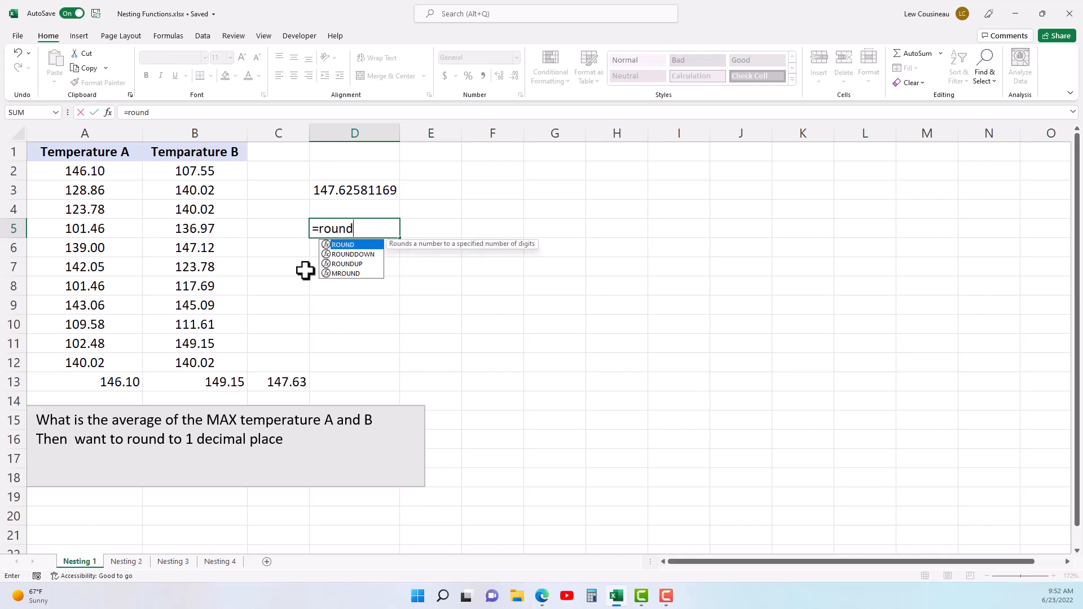
type("(")
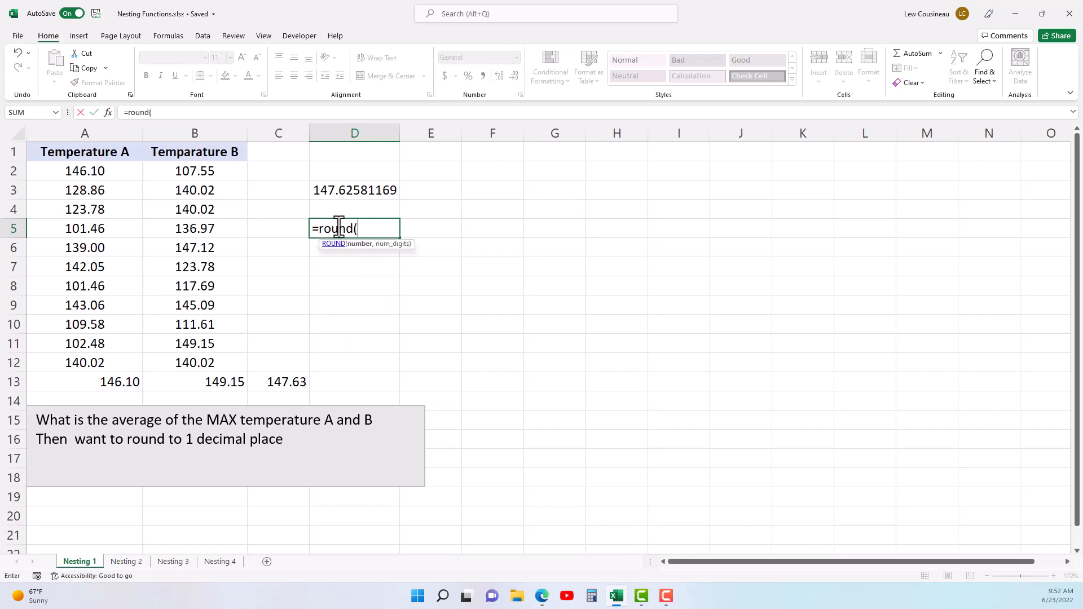
left_click(350, 189)
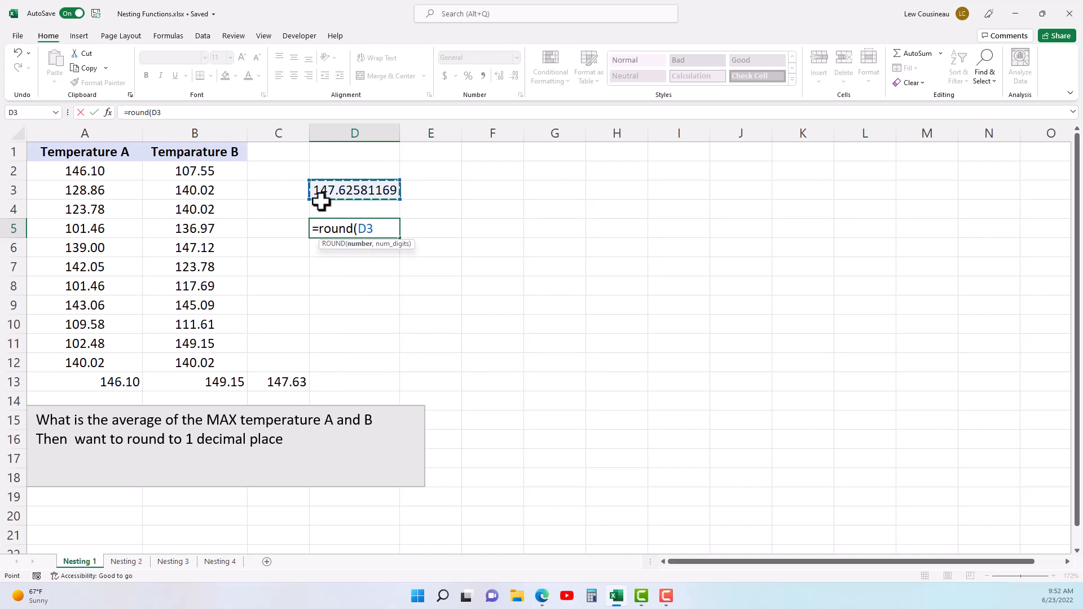
type(",")
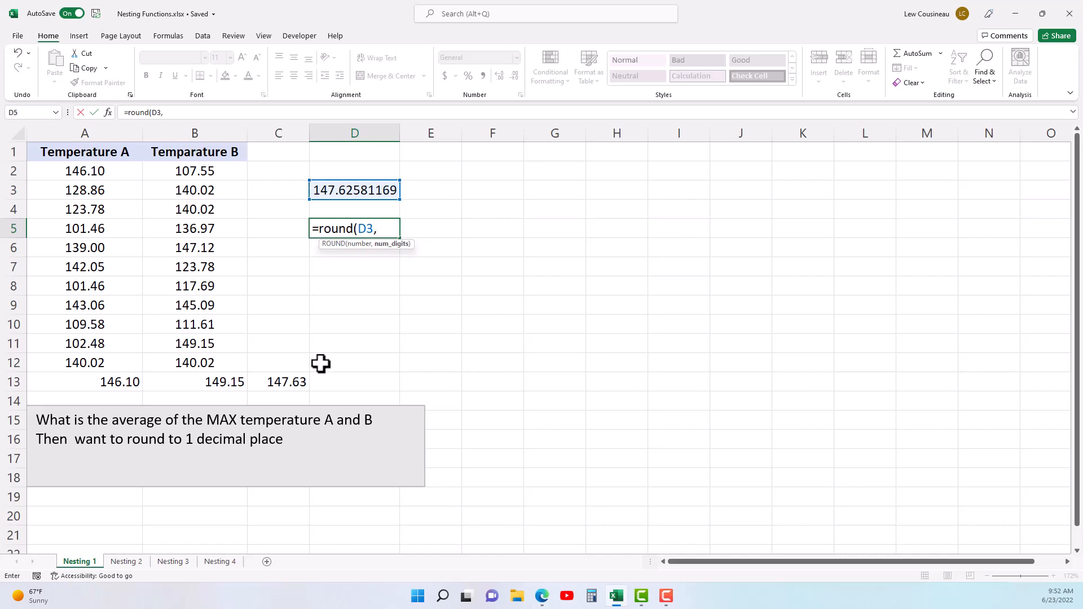
type("1)")
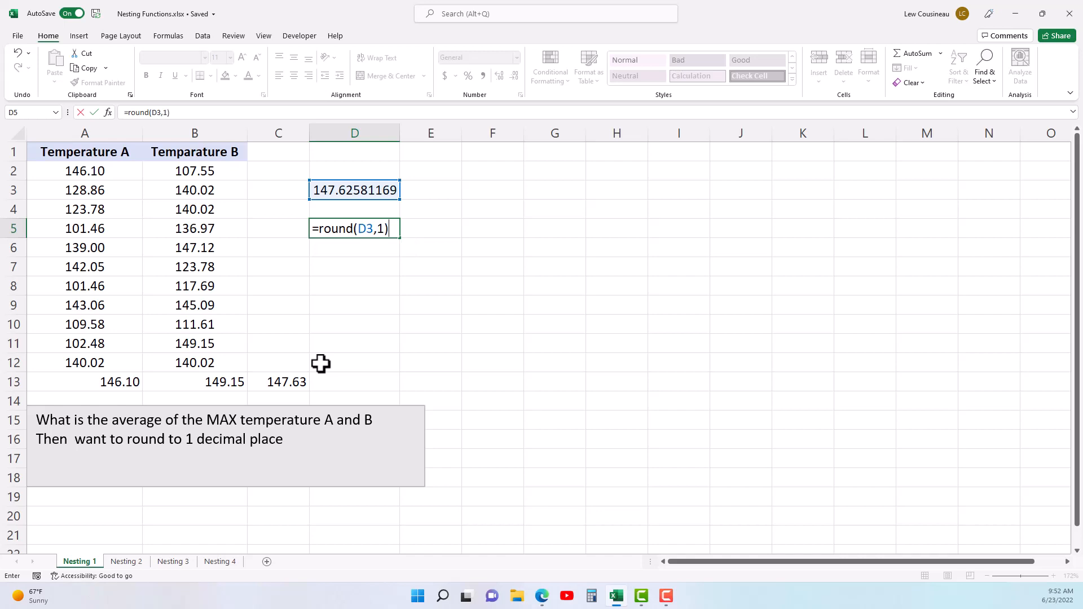
key("Return")
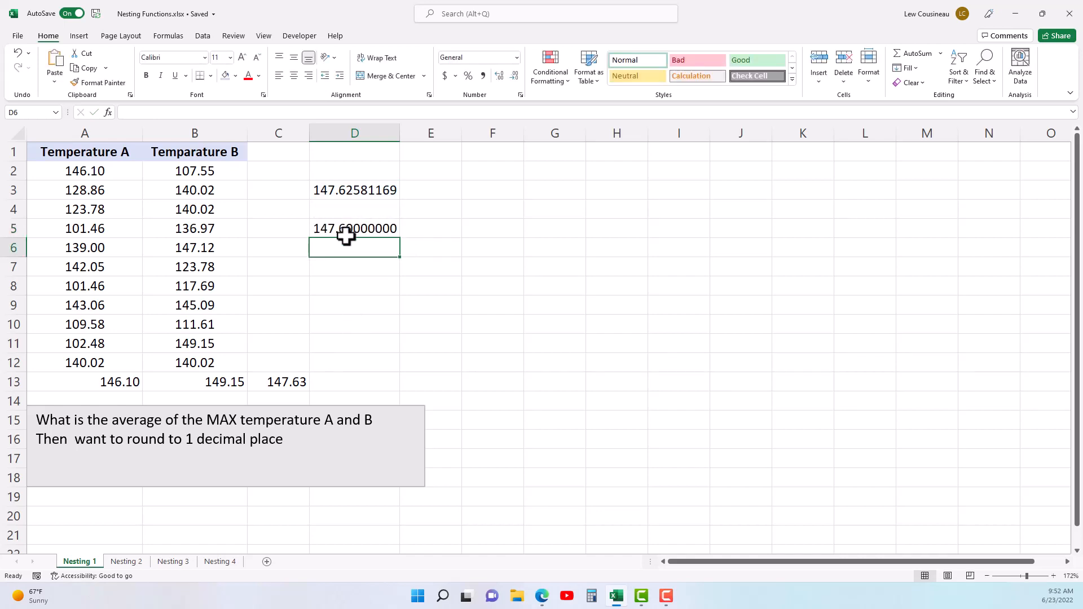
left_click(345, 229)
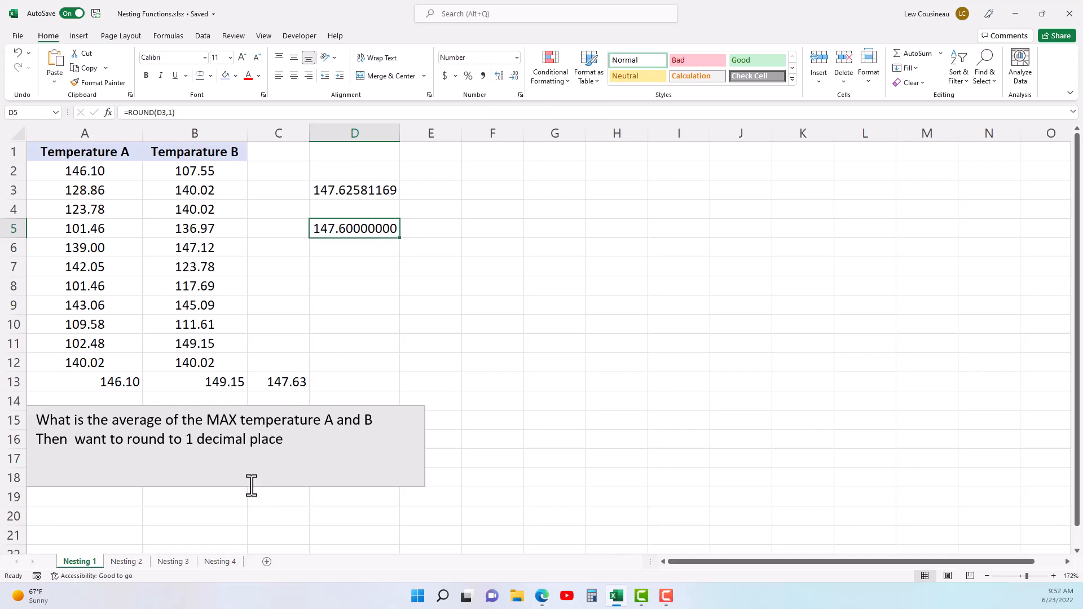
left_click_drag(109, 382, 235, 379)
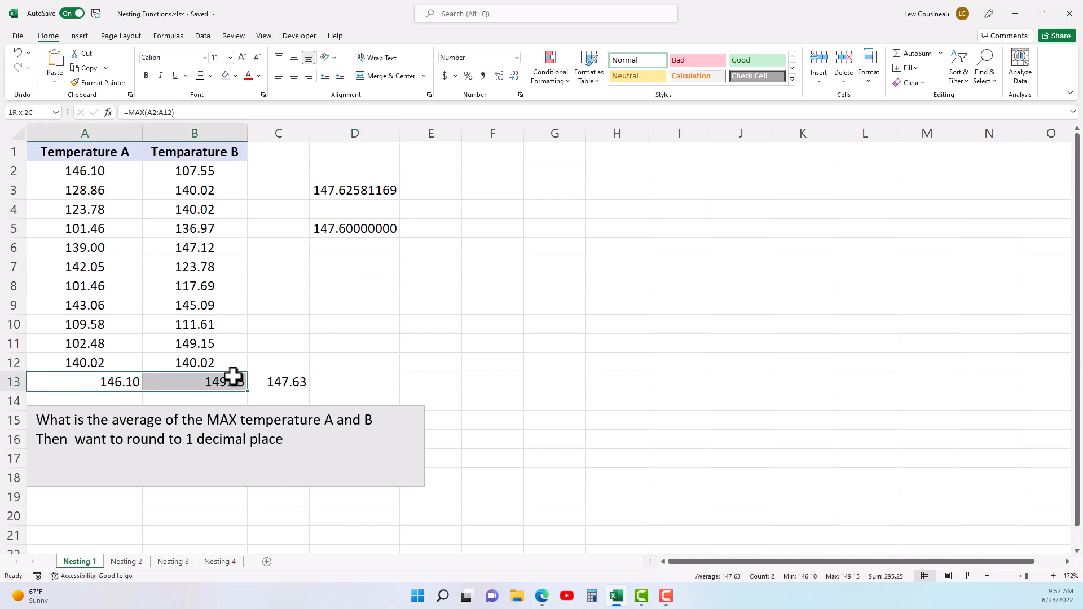
left_click(386, 230)
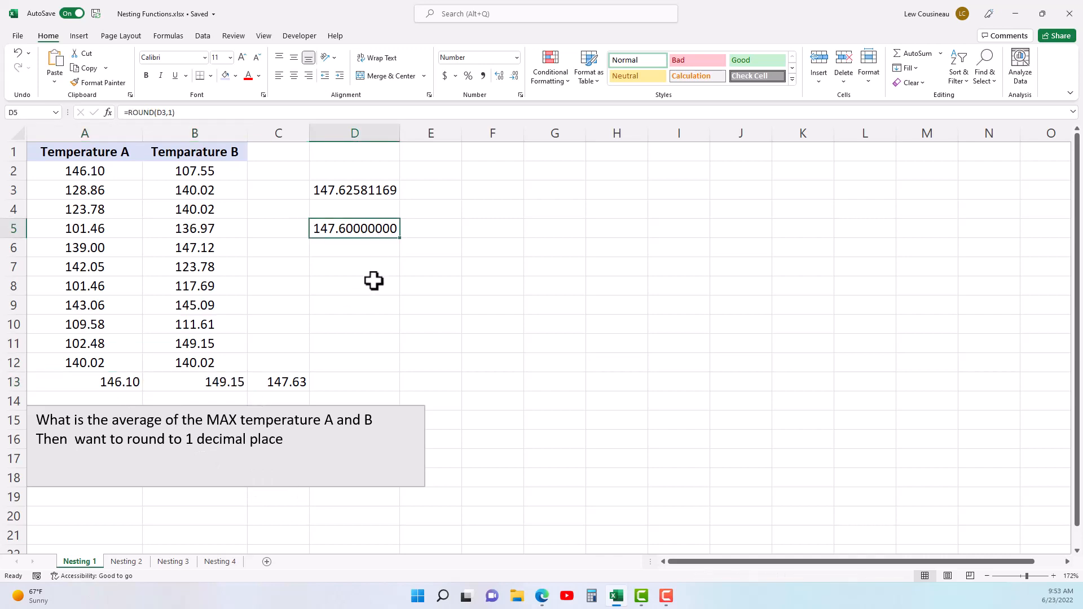
Step: Insert ROUND( in front of AVERAGE in the formula in D3, making the average its number argument
double_click(357, 190)
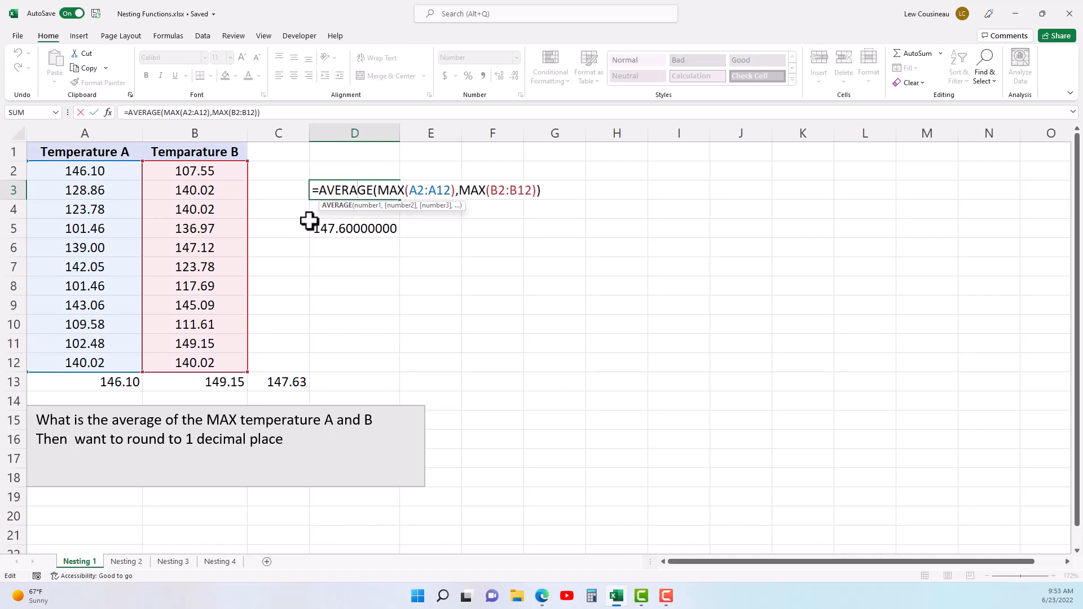
left_click(315, 190)
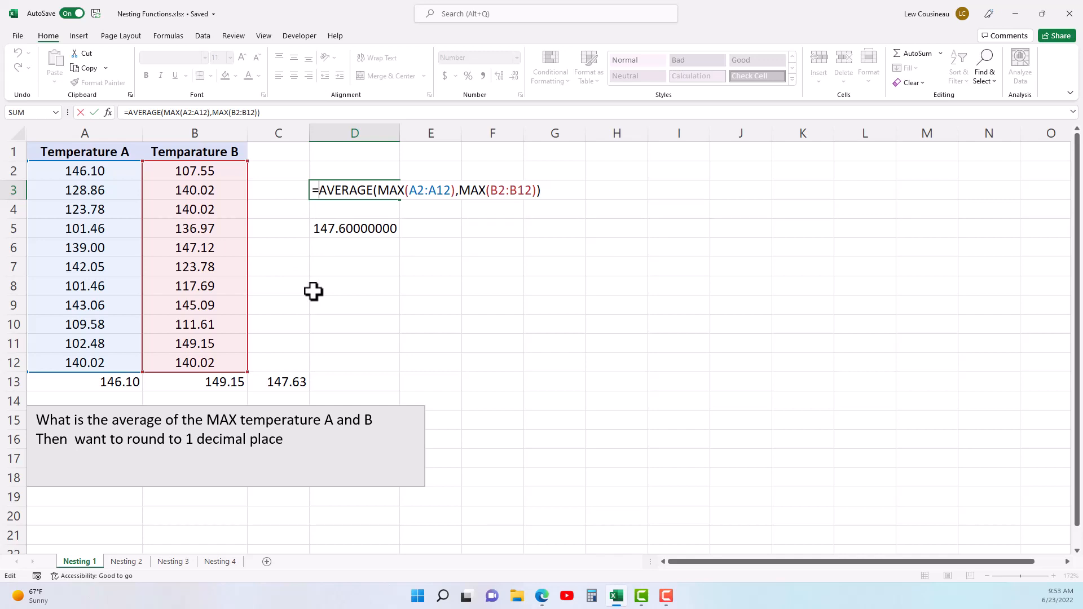
type("R")
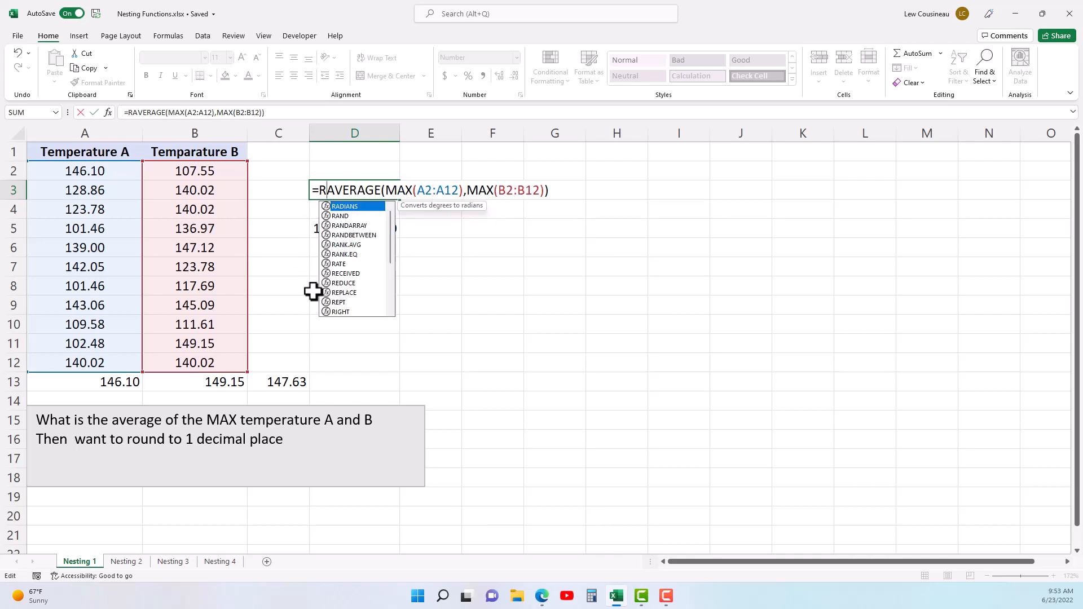
type("ound")
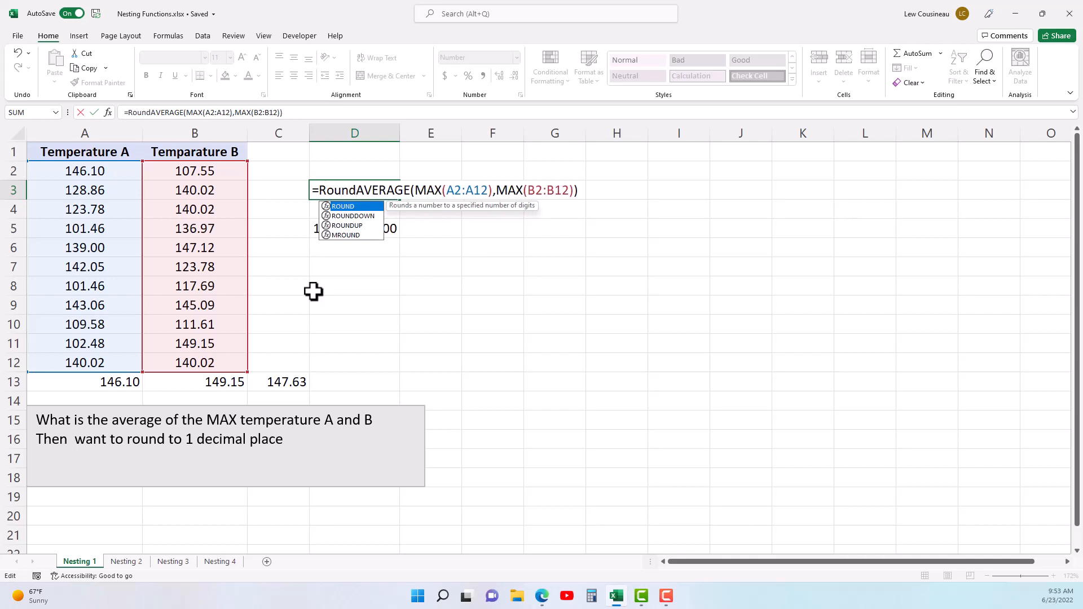
type("(")
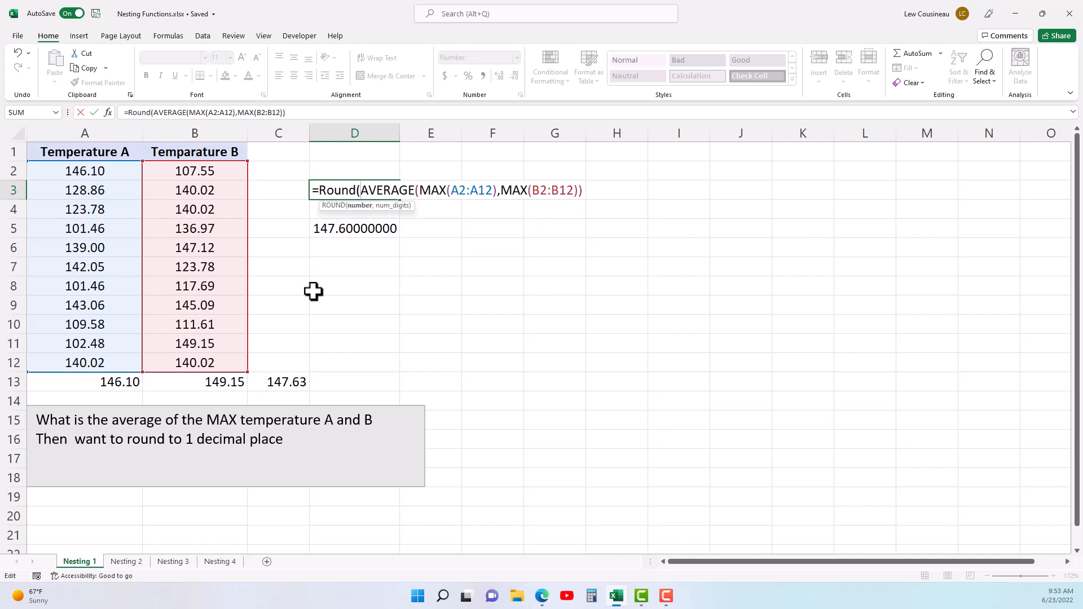
left_click(359, 206)
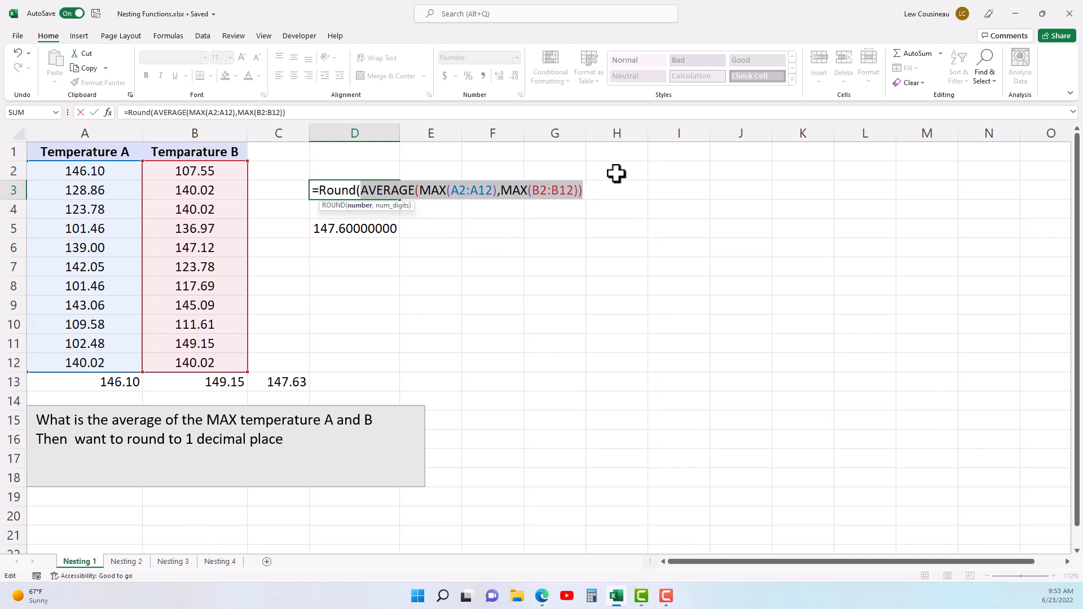
type(",")
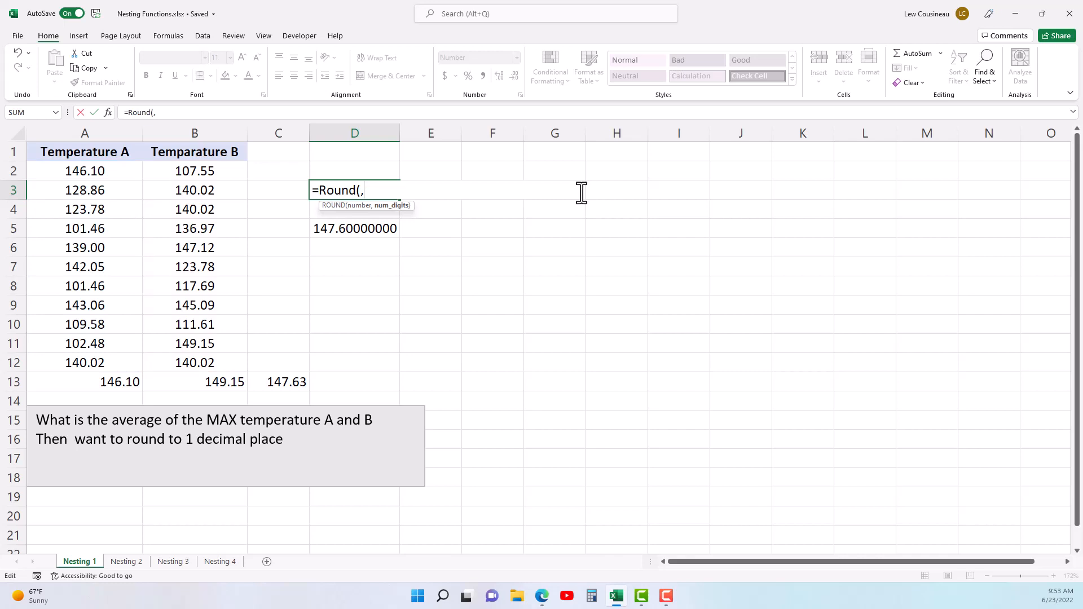
key("ctrl+z")
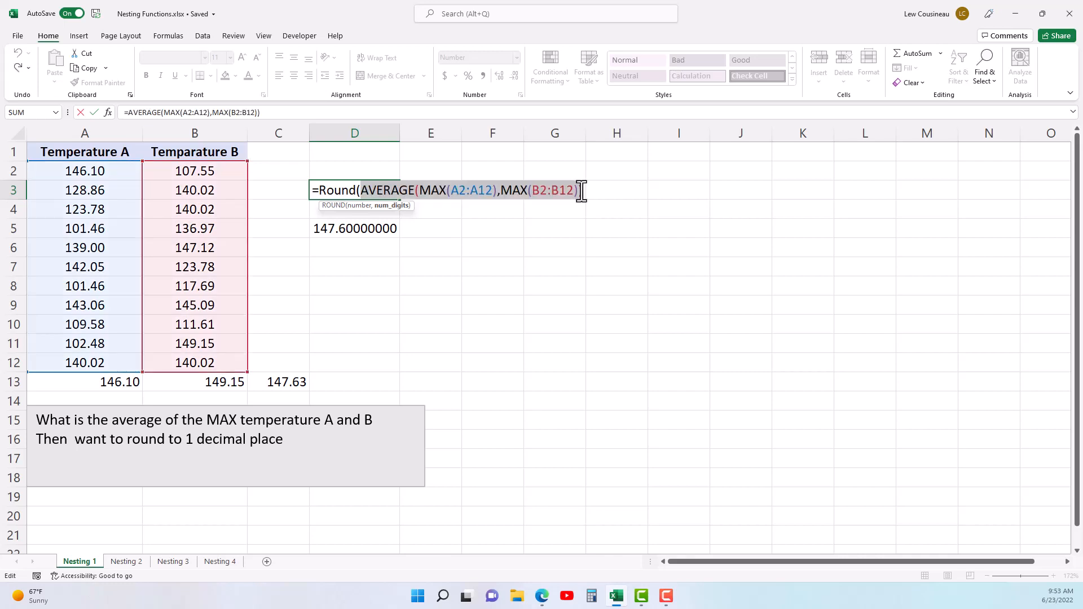
Step: Add 1 as the num_digits argument of the ROUND formula in D3 and complete the formula
left_click(583, 195)
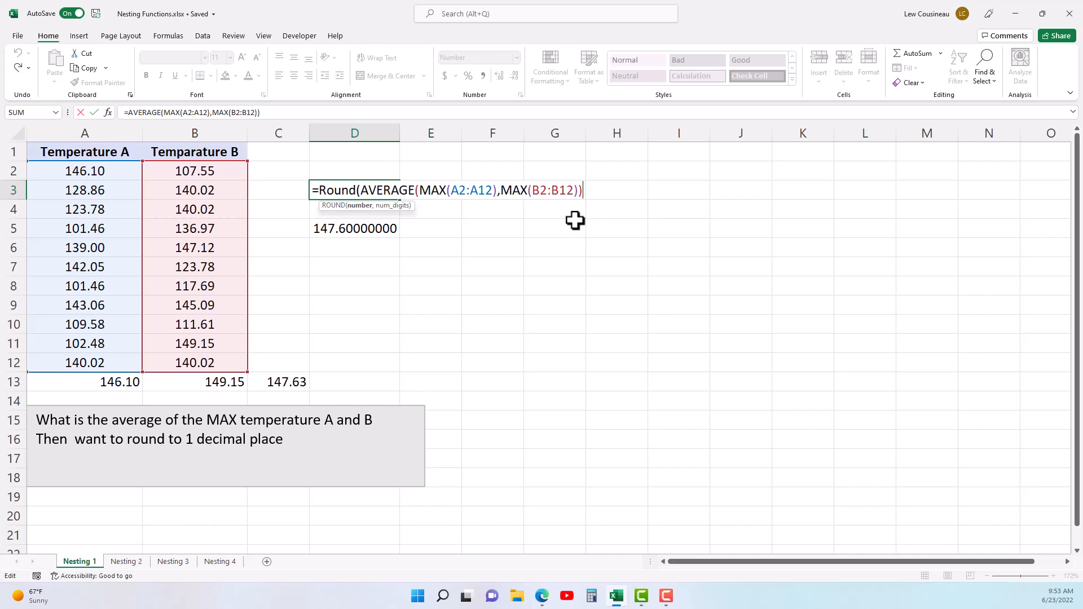
type(",a")
key("BackSpace")
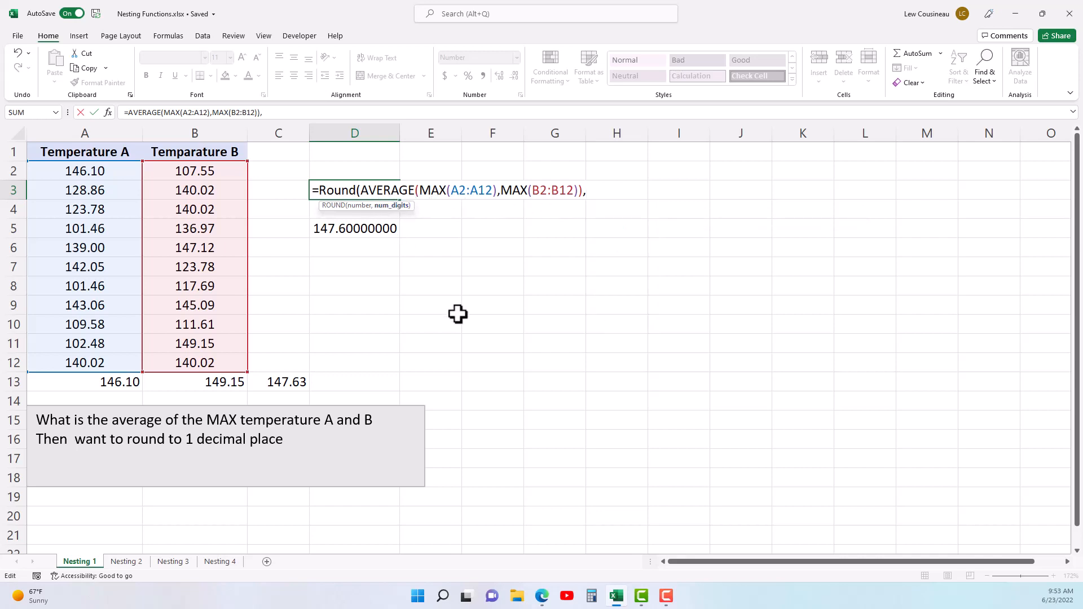
type("1)")
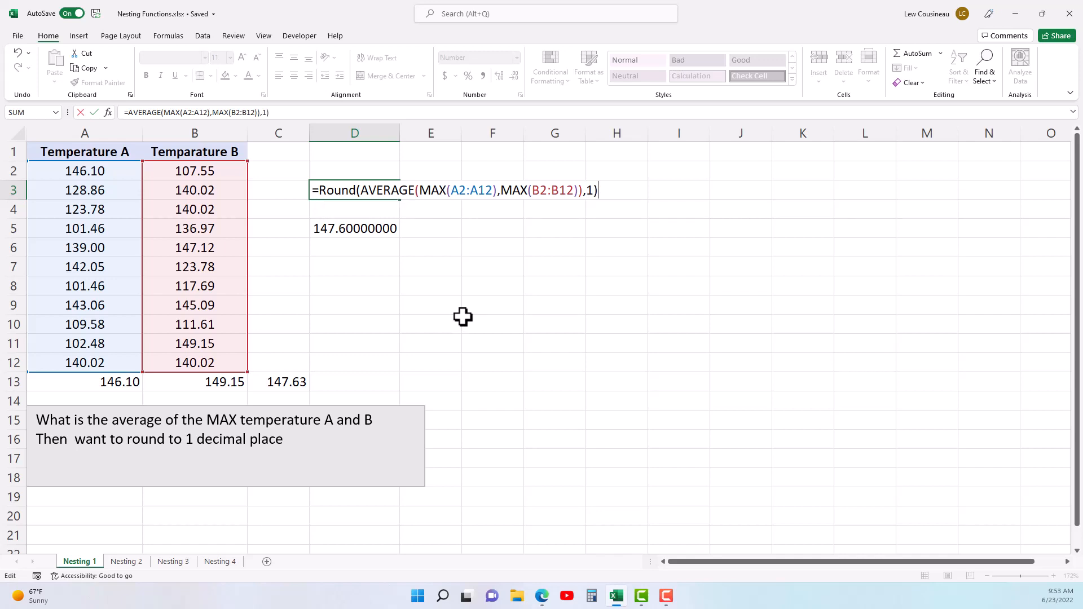
key("Return")
left_click(353, 191)
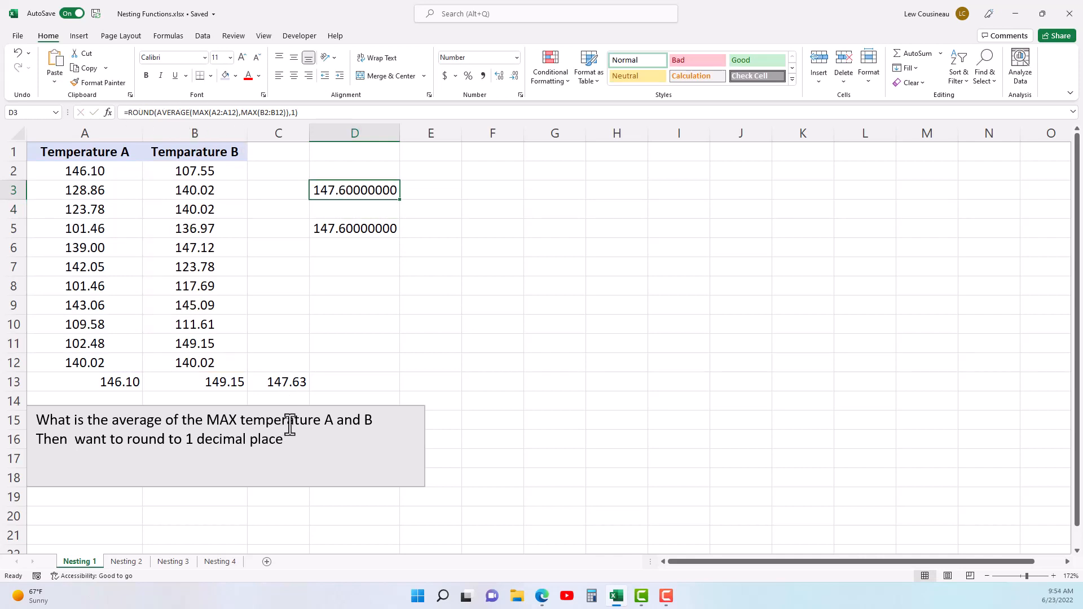
Step: Open the Nesting 2 sheet and examine the student IDs, the attempt scores and the letter grade table in I2:J6
left_click(116, 561)
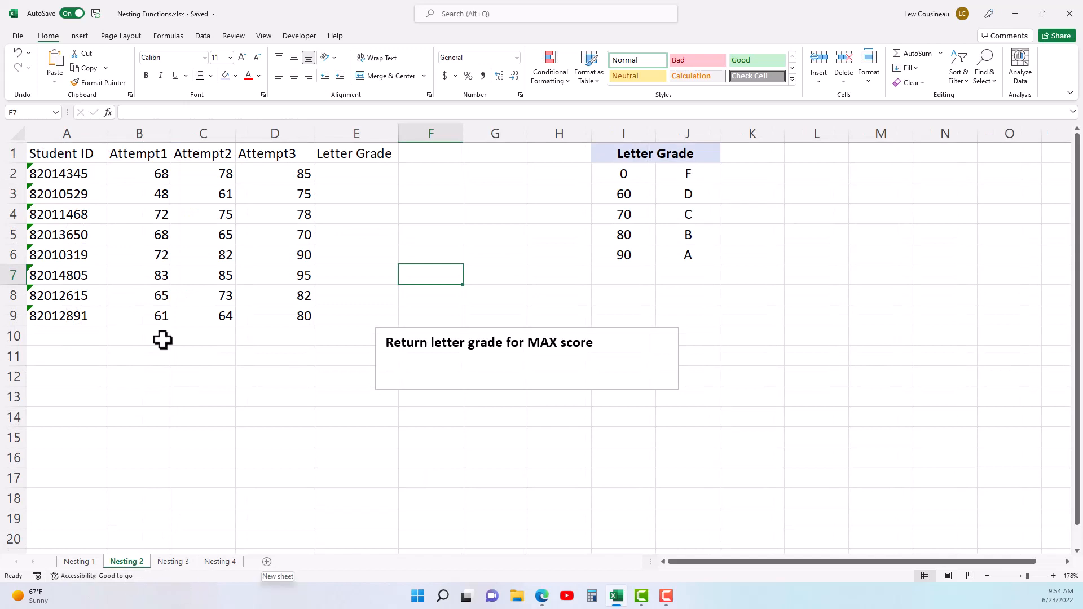
left_click(468, 329)
left_click_drag(78, 171, 78, 314)
left_click_drag(155, 176, 273, 174)
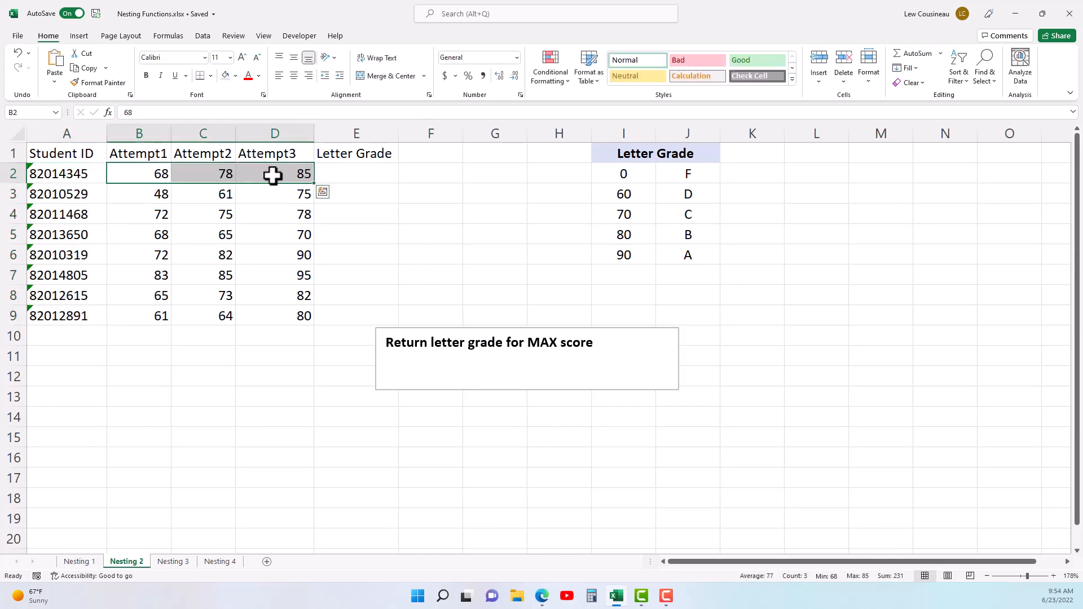
left_click(349, 173)
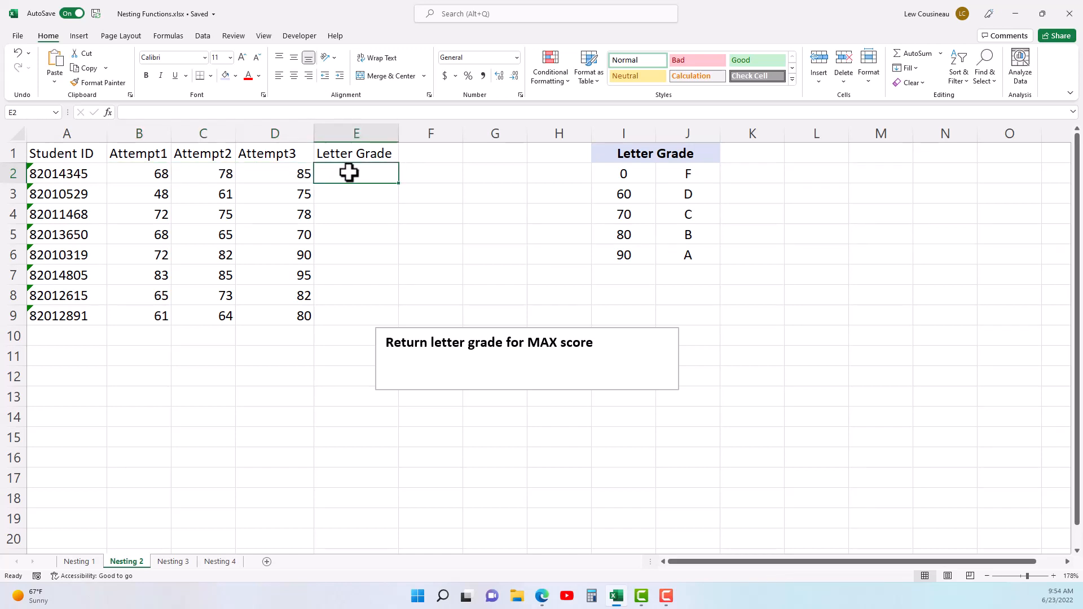
left_click(191, 173)
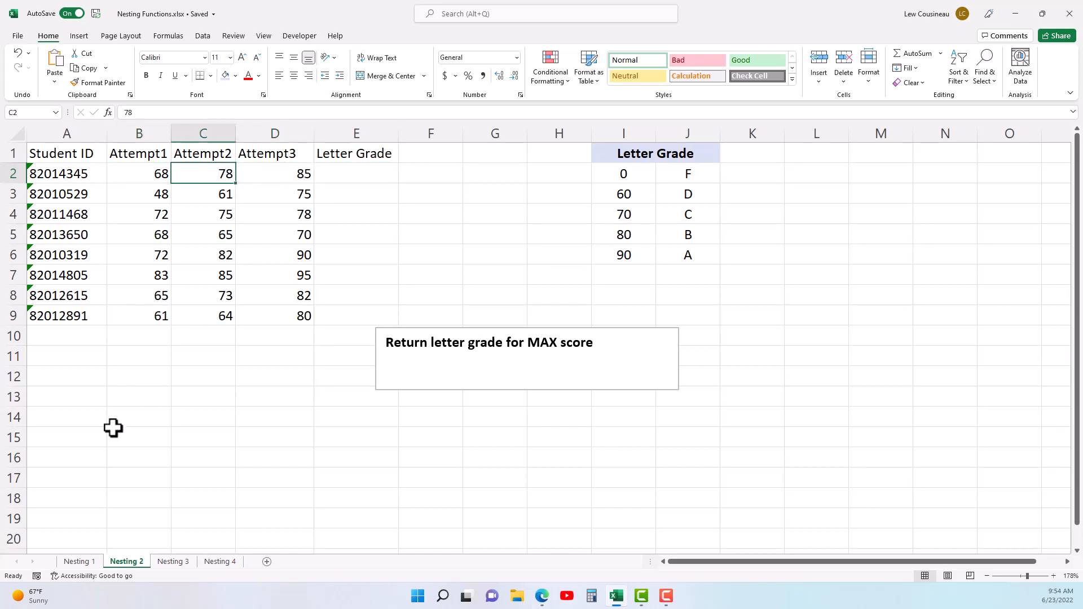
left_click_drag(613, 181, 692, 261)
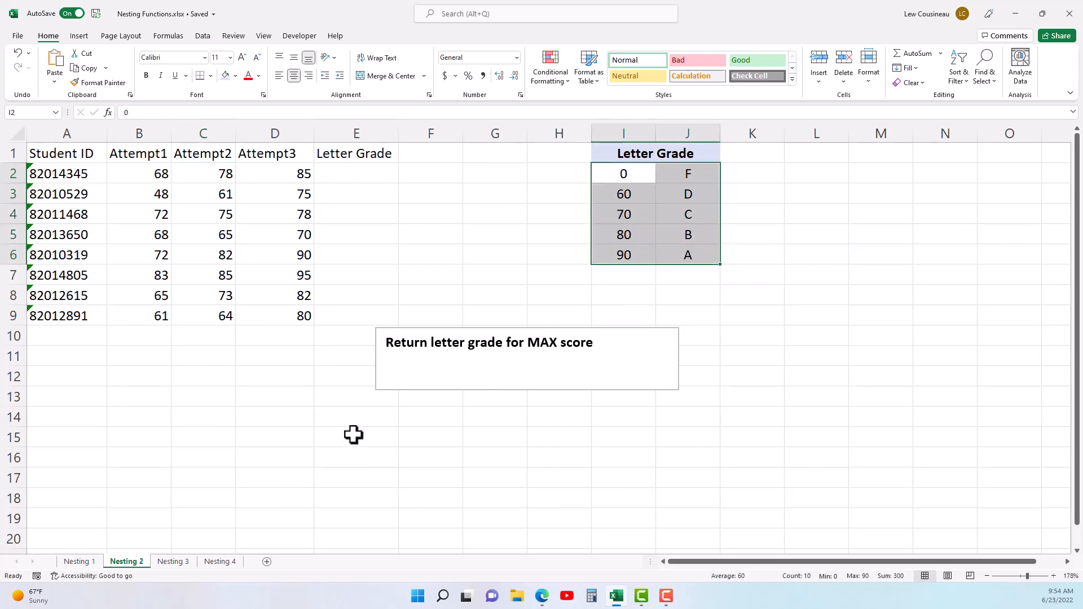
Step: Move the "Return letter grade for MAX score" text box leftward so it begins in column D, below the scores
left_click(445, 386)
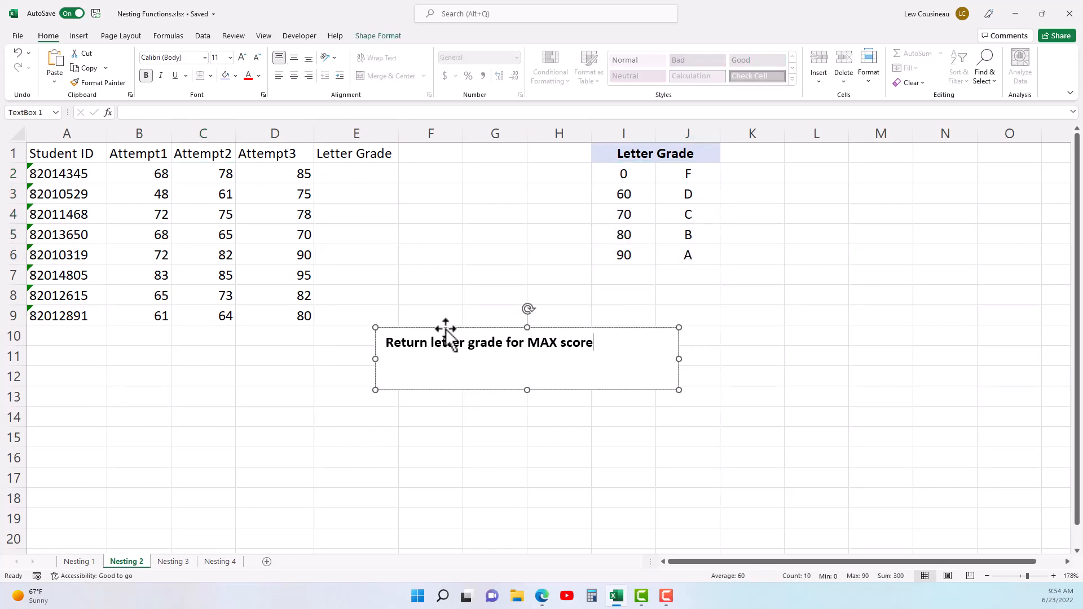
left_click_drag(444, 333, 329, 333)
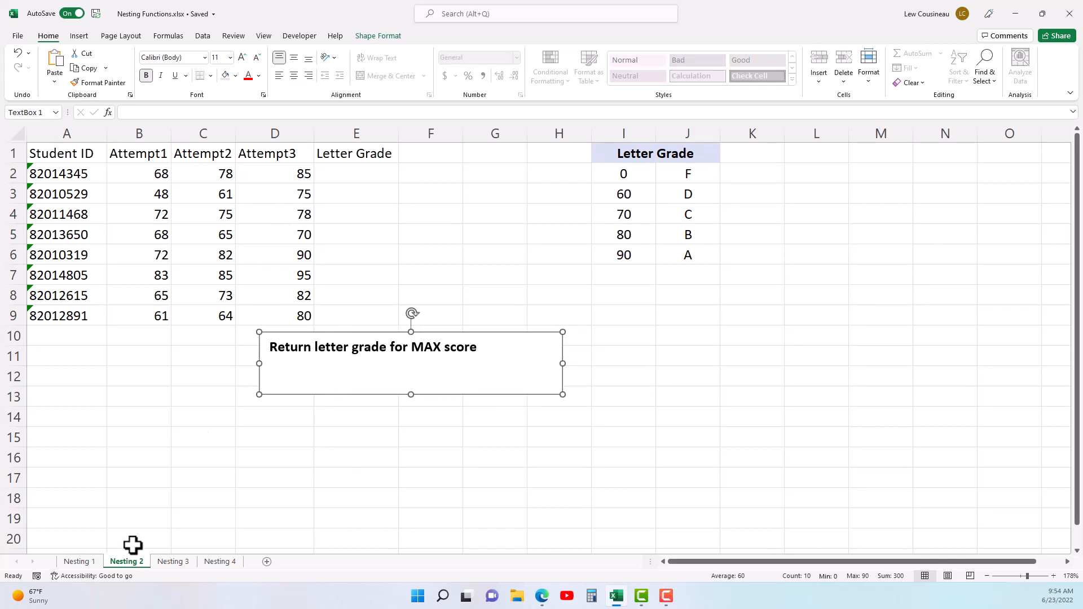
Step: Compare the first student's attempt scores in B2:D2 with the grade thresholds in I2:J6
left_click_drag(641, 174, 672, 255)
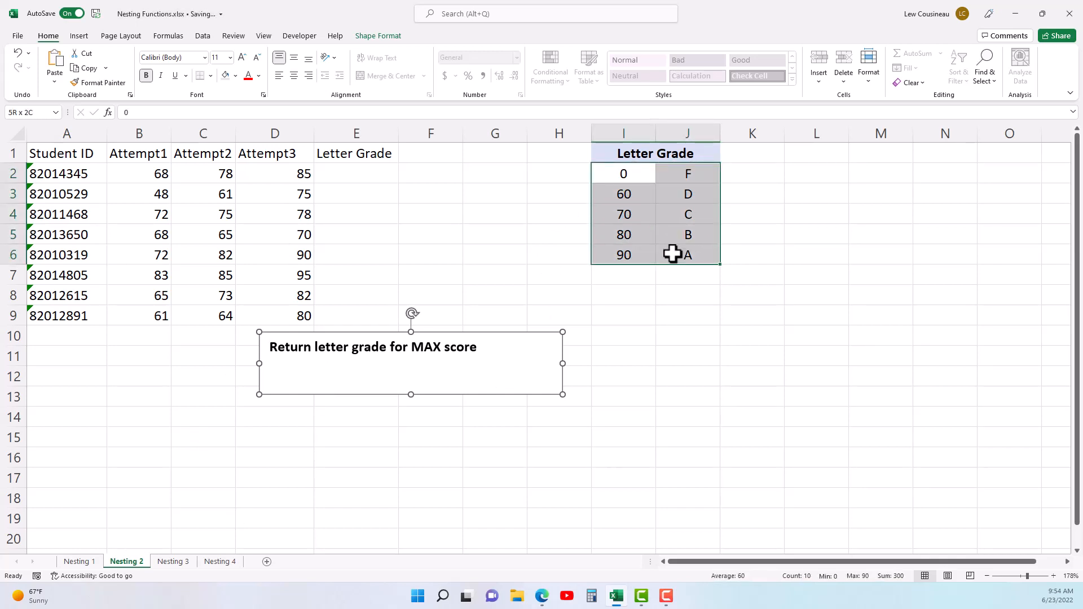
left_click(359, 172)
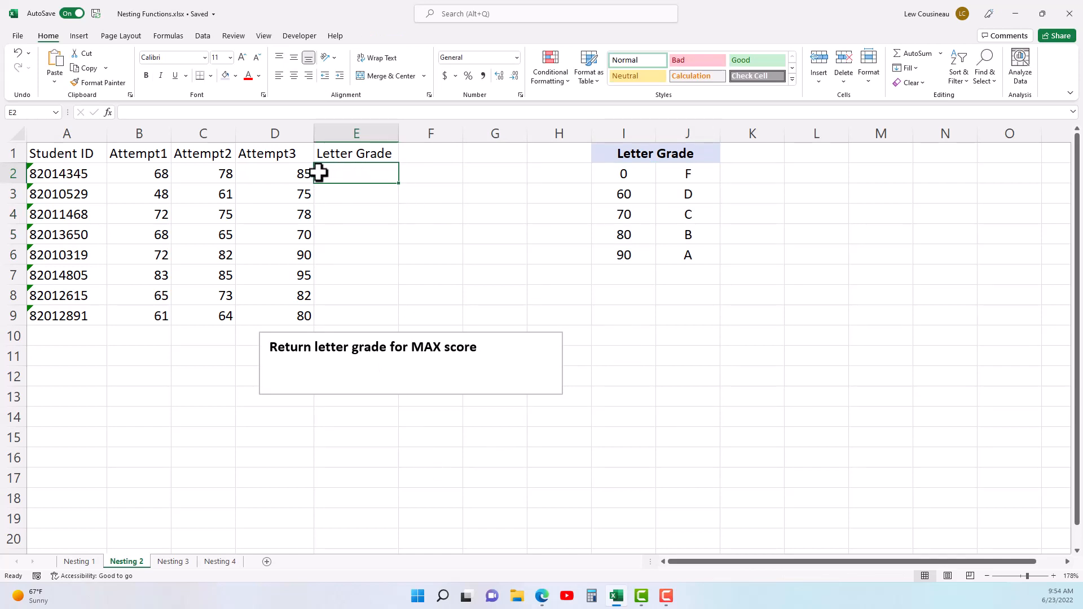
left_click_drag(164, 172, 293, 174)
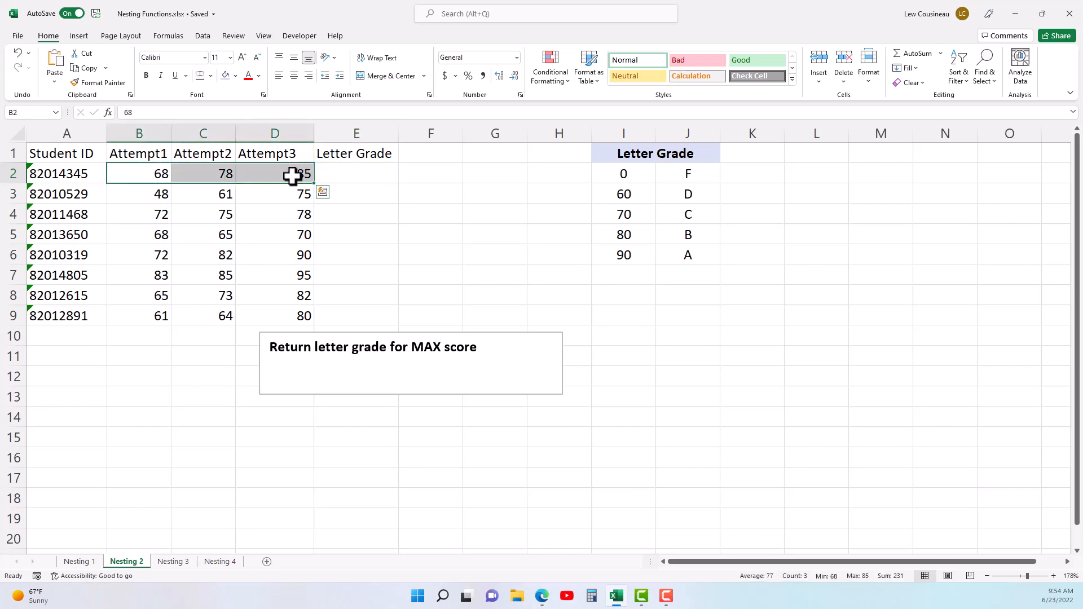
left_click_drag(618, 170, 668, 258)
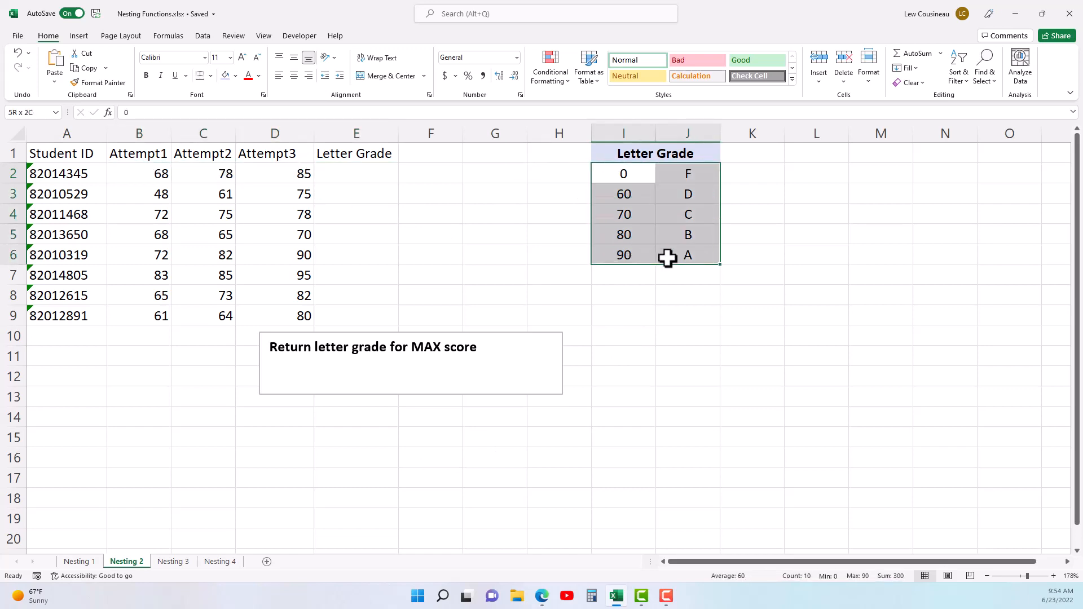
left_click(684, 248)
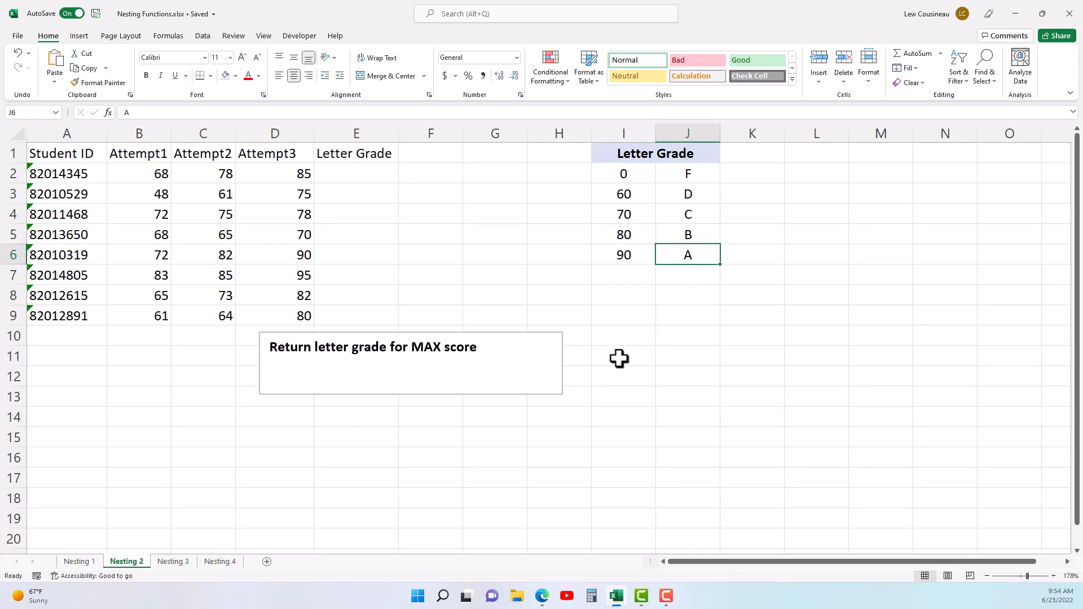
left_click_drag(158, 176, 274, 178)
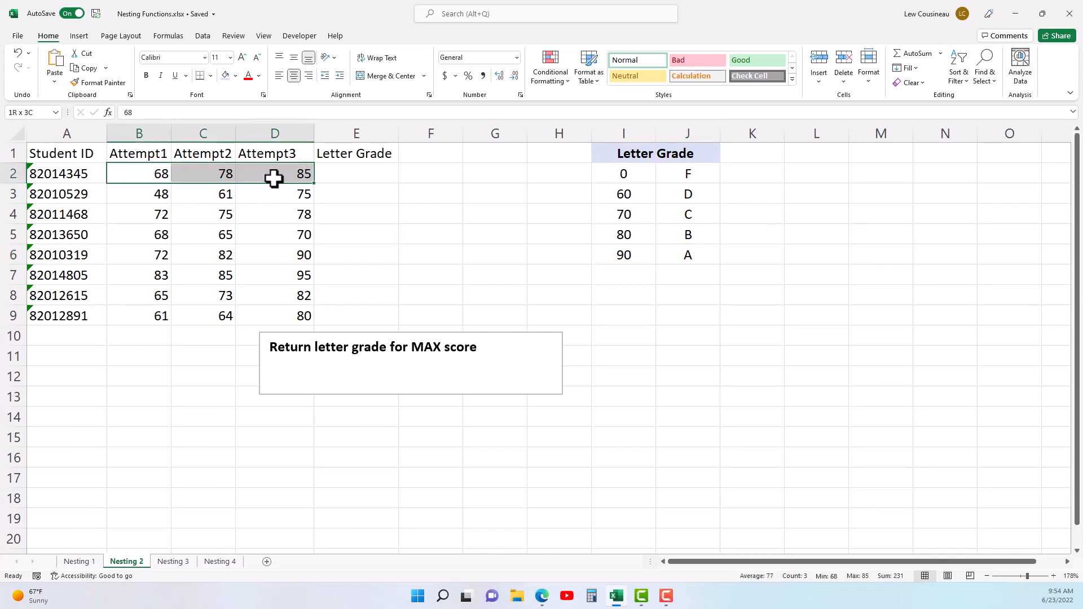
Step: Start an XLOOKUP formula in E2 with MAX(B2:D2) nested as its lookup_value argument
left_click(341, 176)
type("=xl")
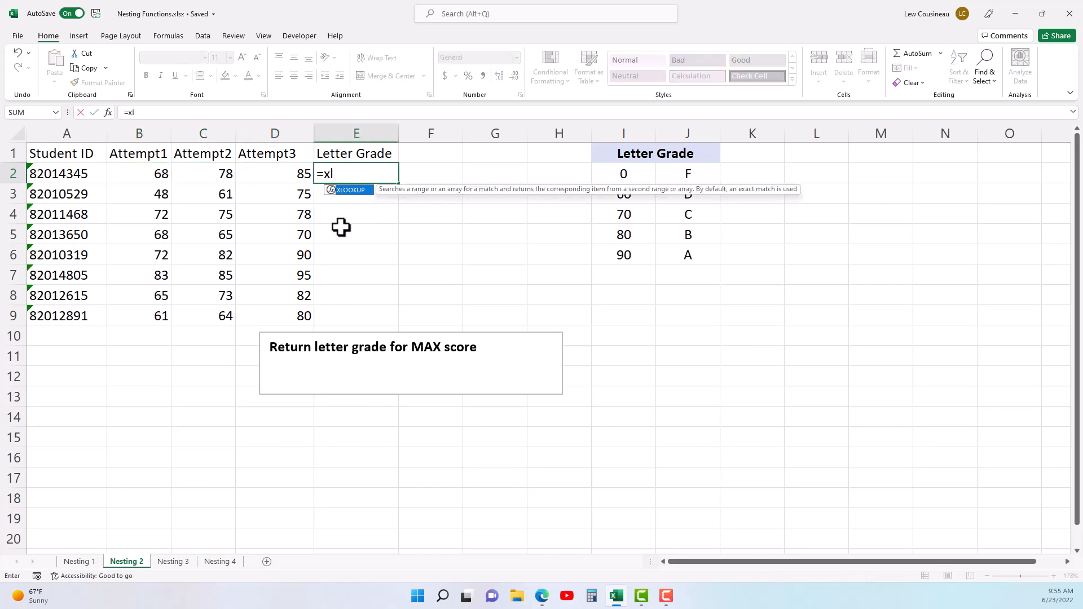
key("Tab")
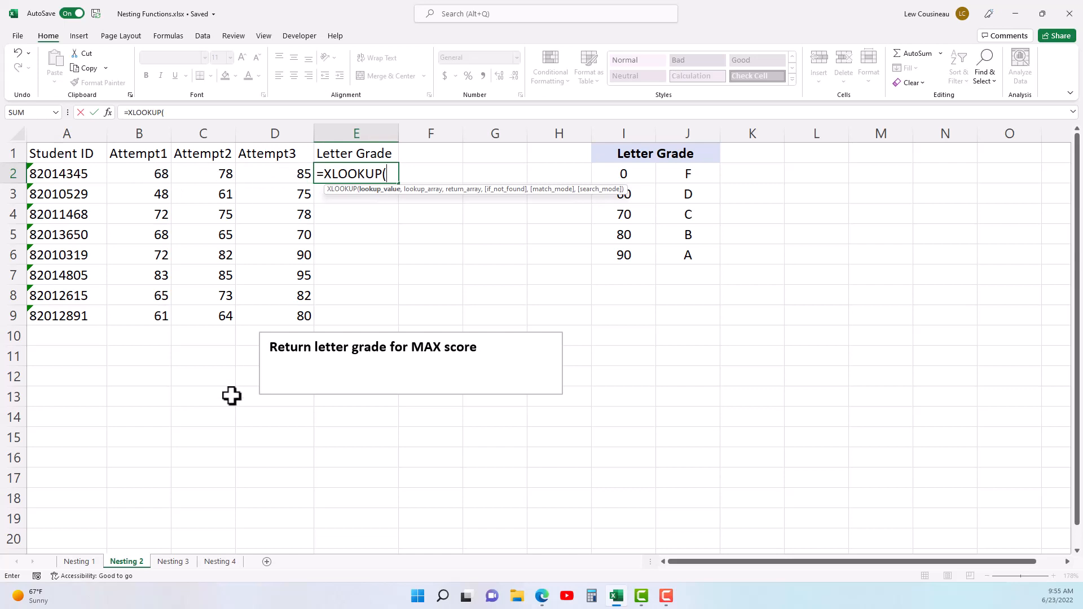
type("Max")
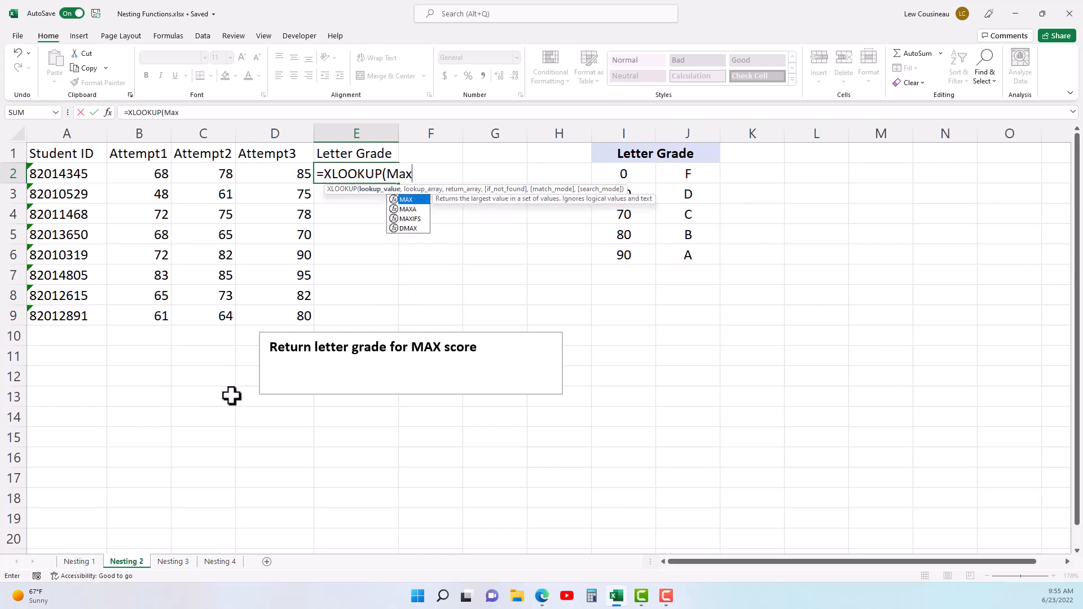
type("(")
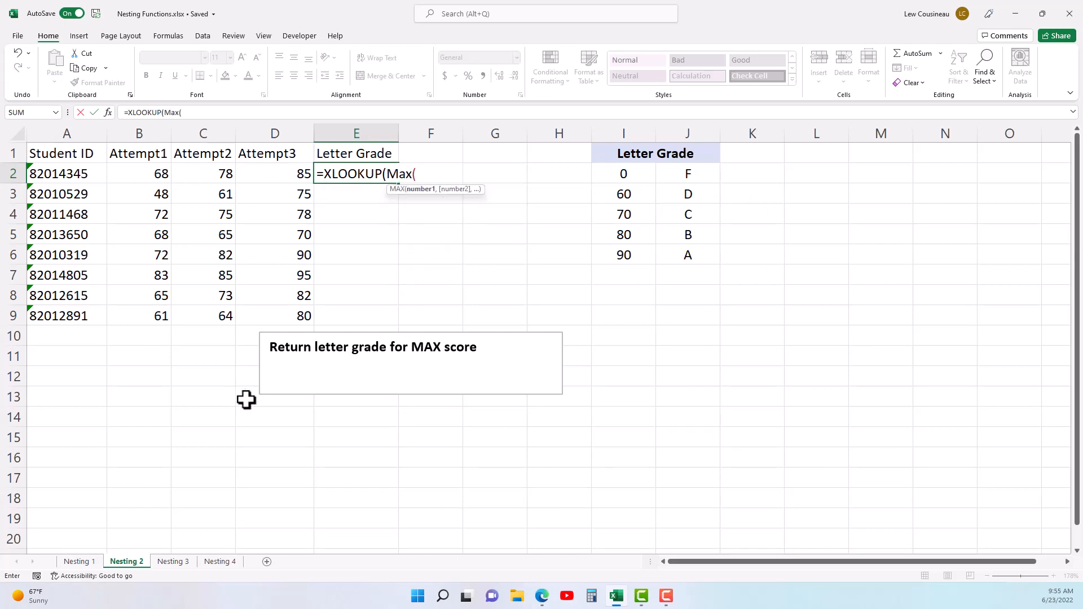
scroll(246, 399, "right", 5)
left_click_drag(776, 562, 665, 581)
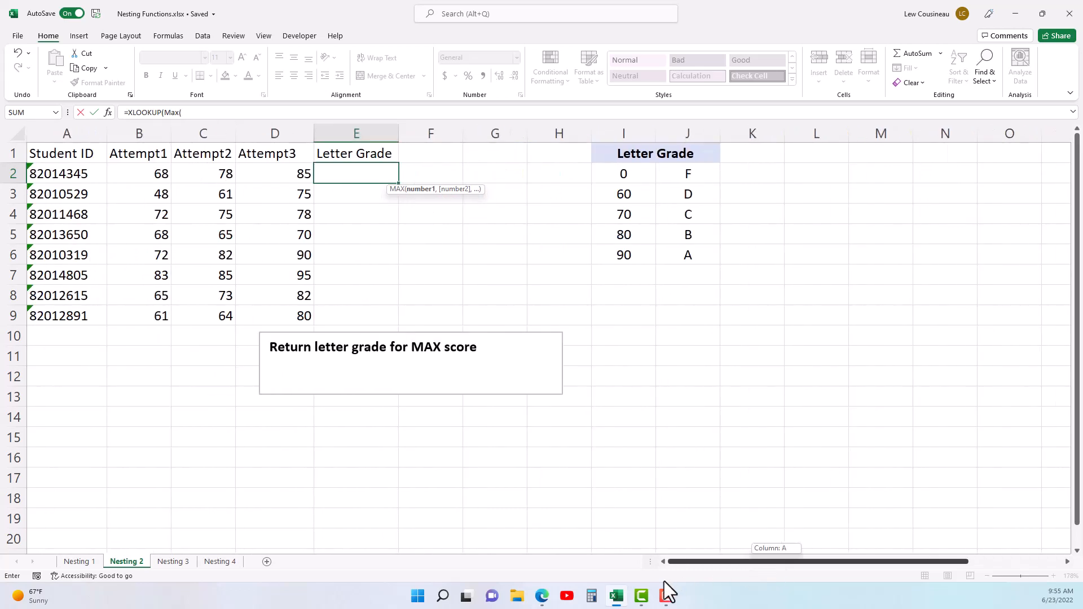
left_click_drag(150, 174, 261, 174)
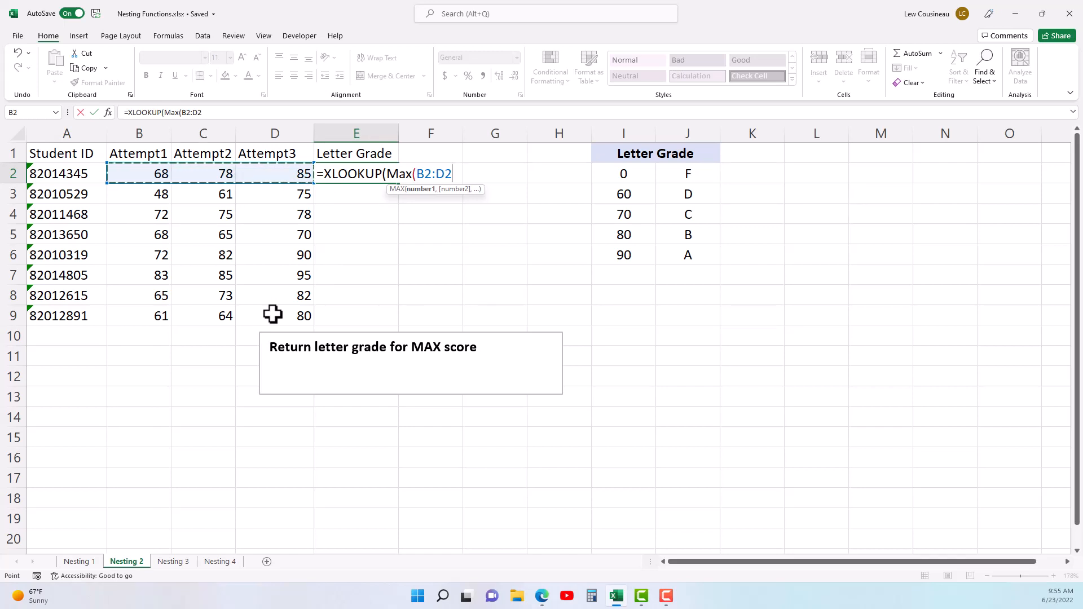
type(")")
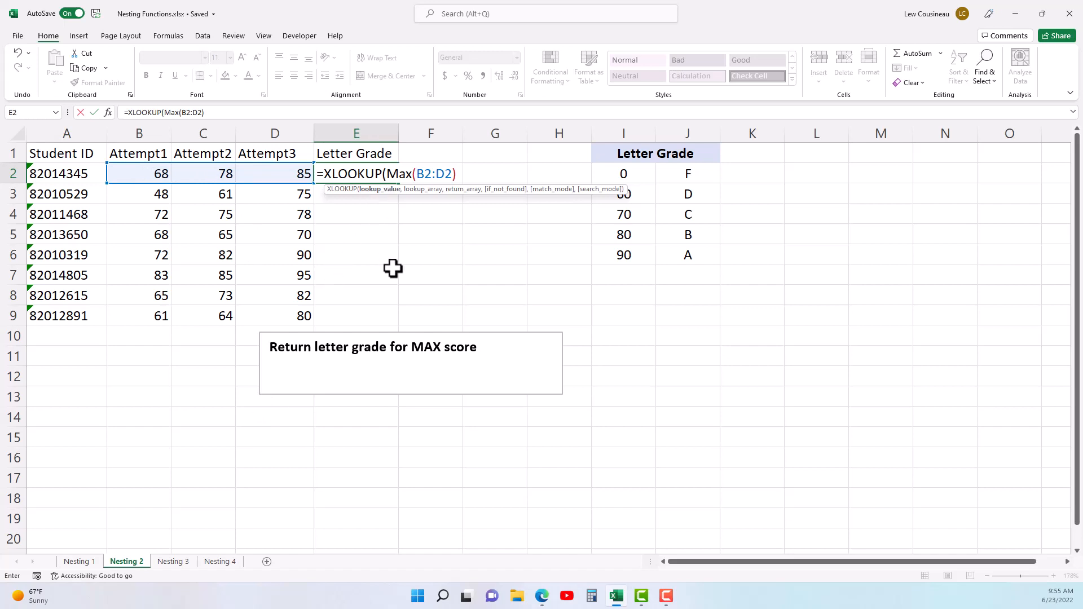
left_click(369, 189)
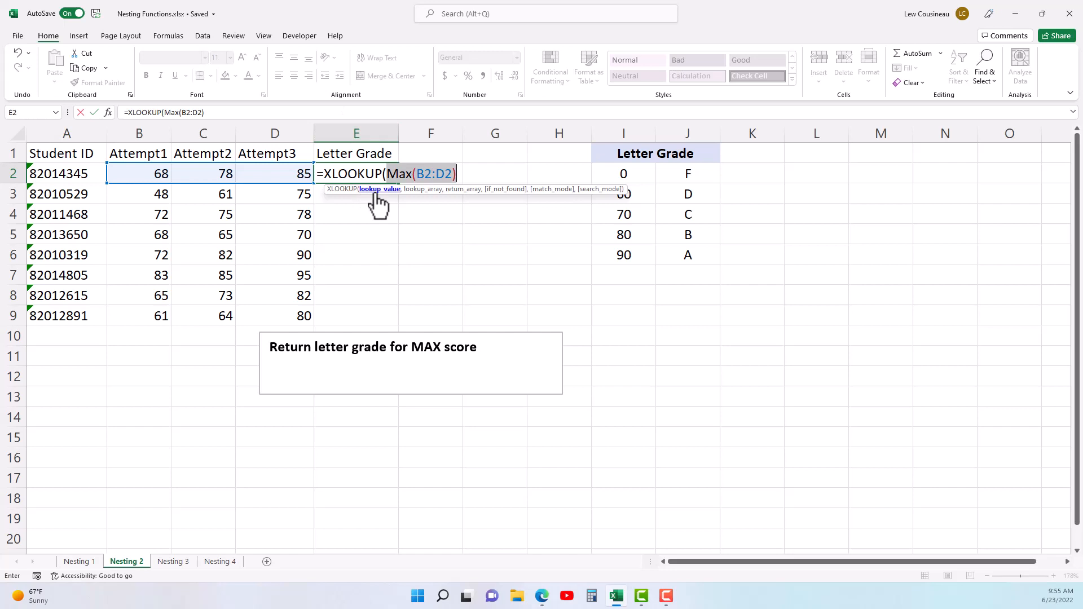
left_click(459, 175)
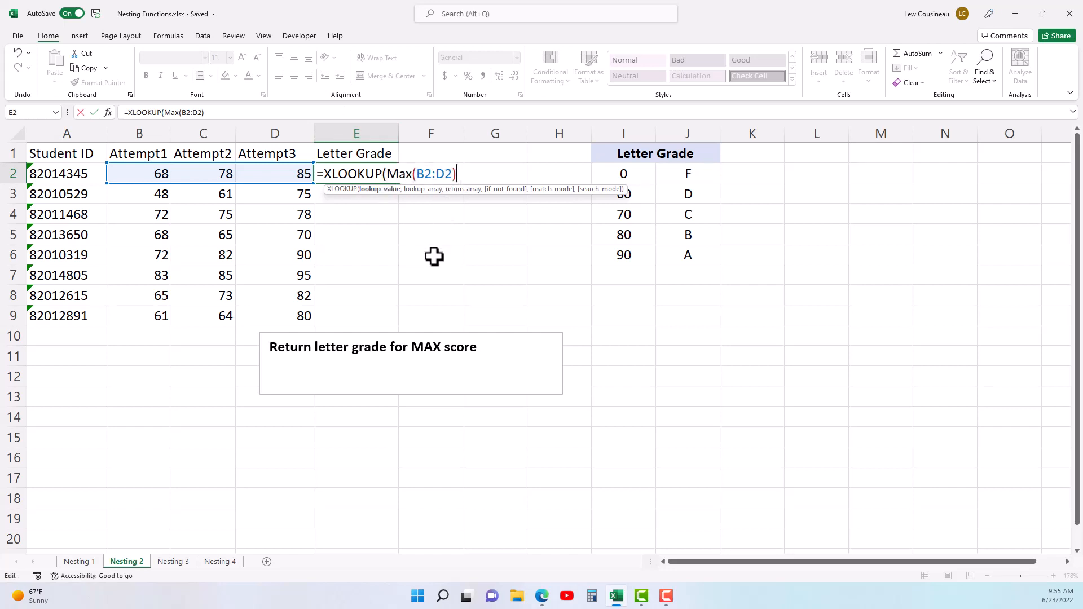
Step: Add the absolute ranges $I$2:$I$6 as lookup_array and $J$2:$J$6 as return_array to the XLOOKUP formula
type(",")
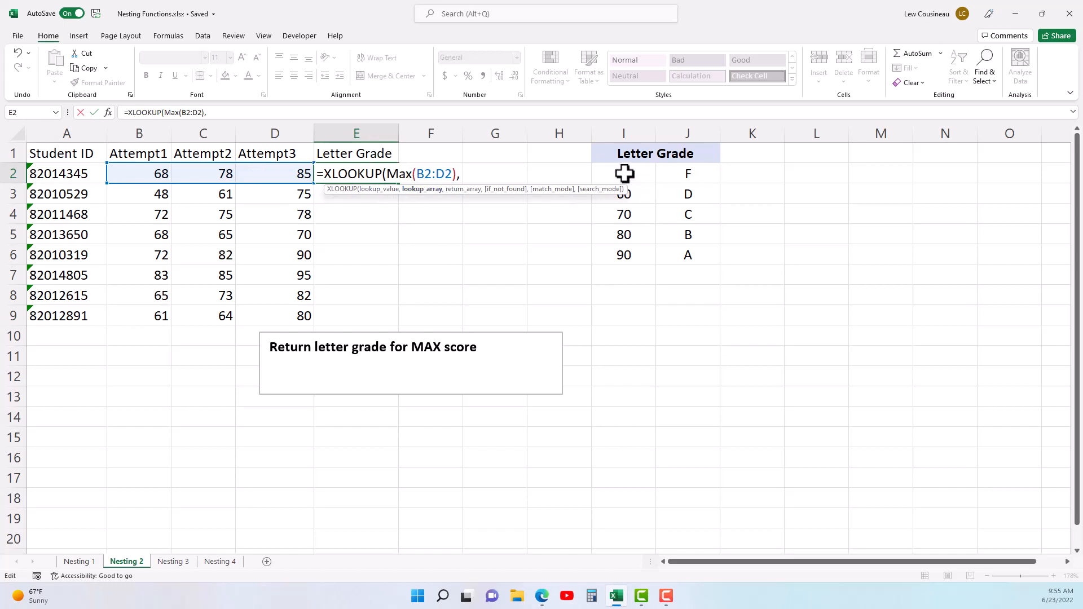
left_click_drag(624, 175, 607, 252)
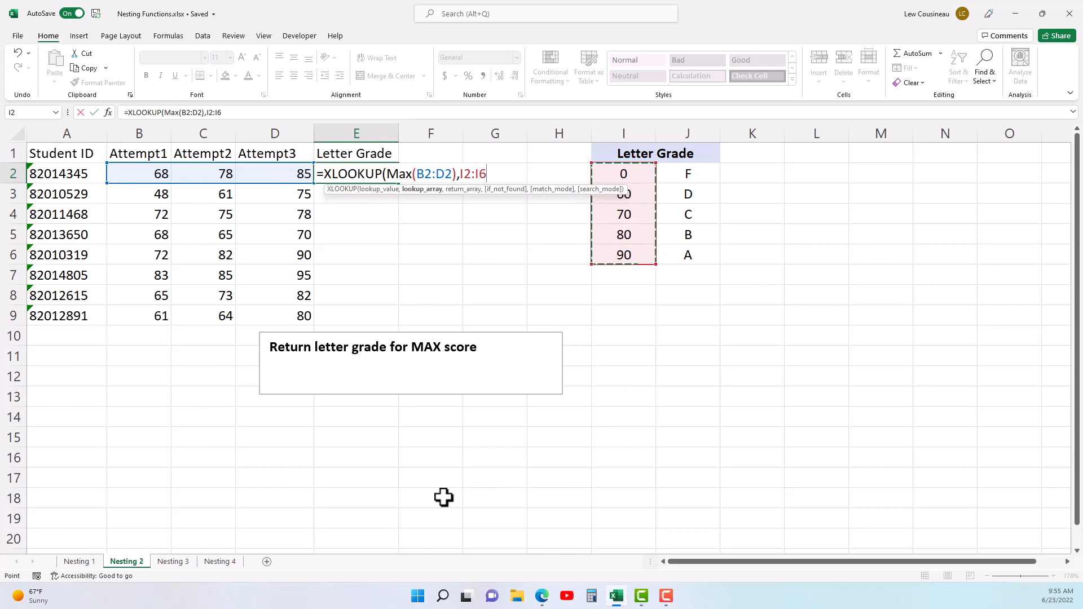
key("F4")
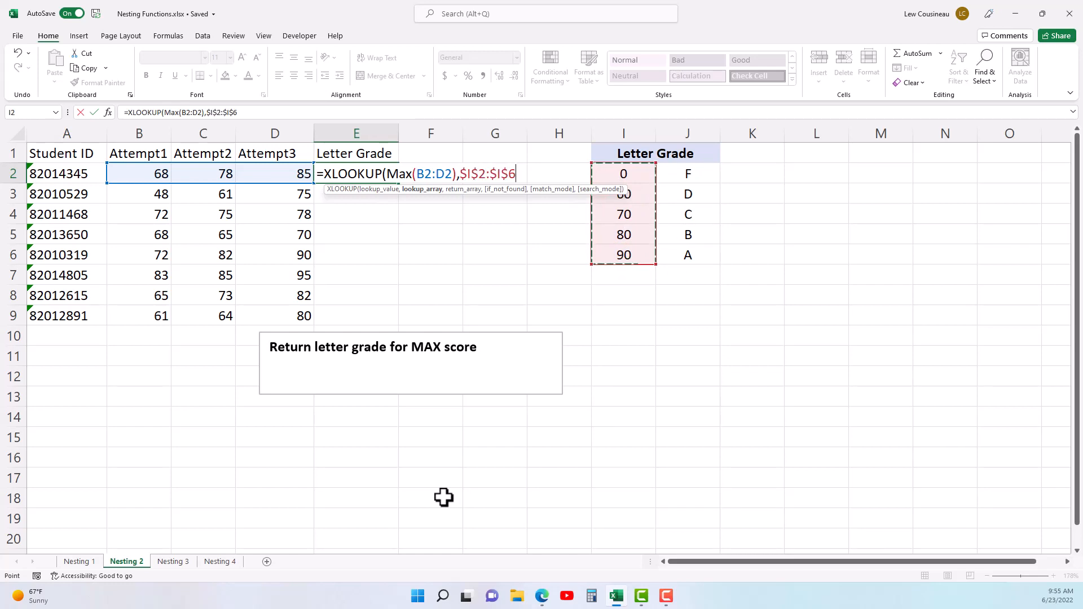
type(",")
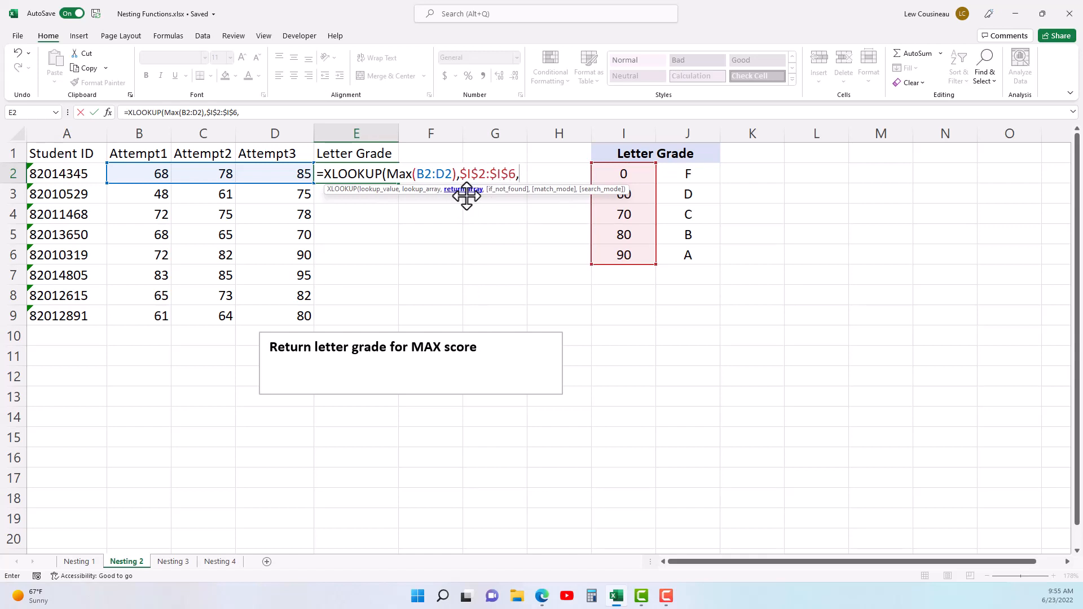
left_click(700, 173)
left_click_drag(700, 173, 685, 256)
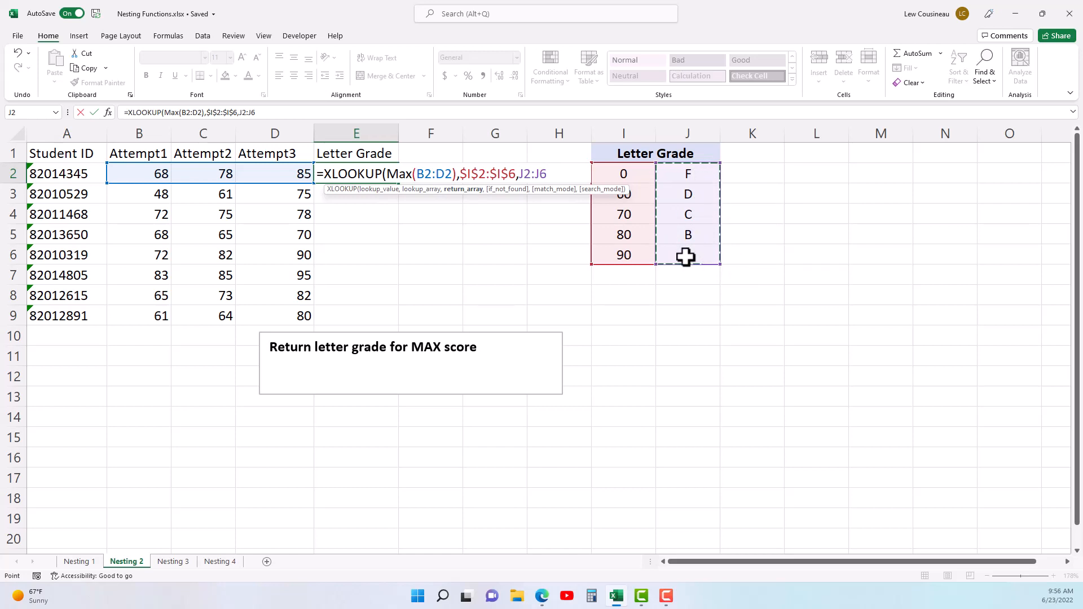
key("F4")
type(",")
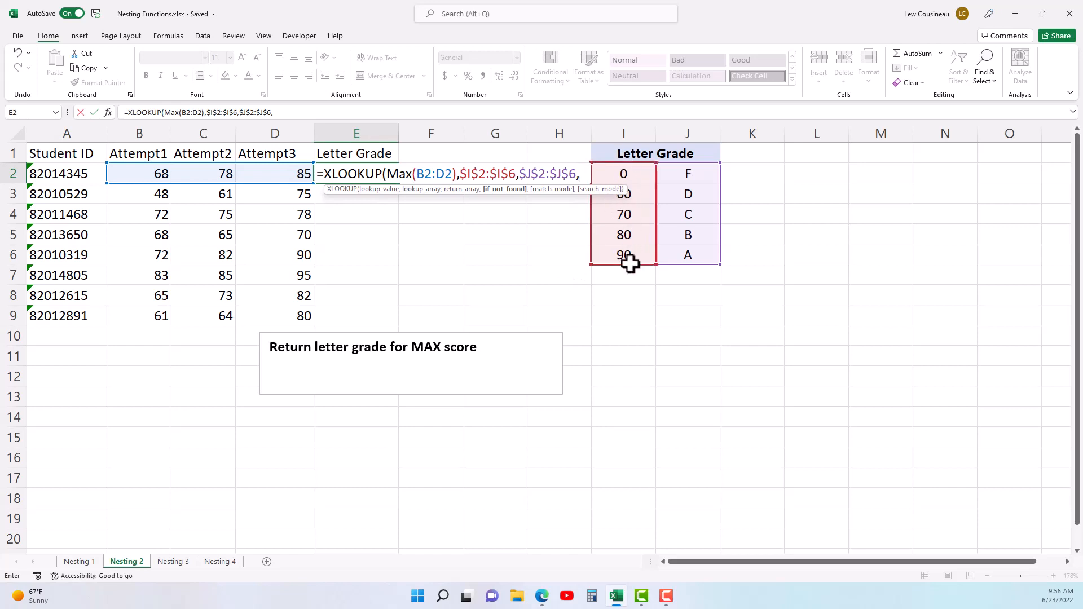
Step: Leave if_not_found empty, set match_mode to -1 for exact match or next smaller item, and complete the formula in E2
type(",")
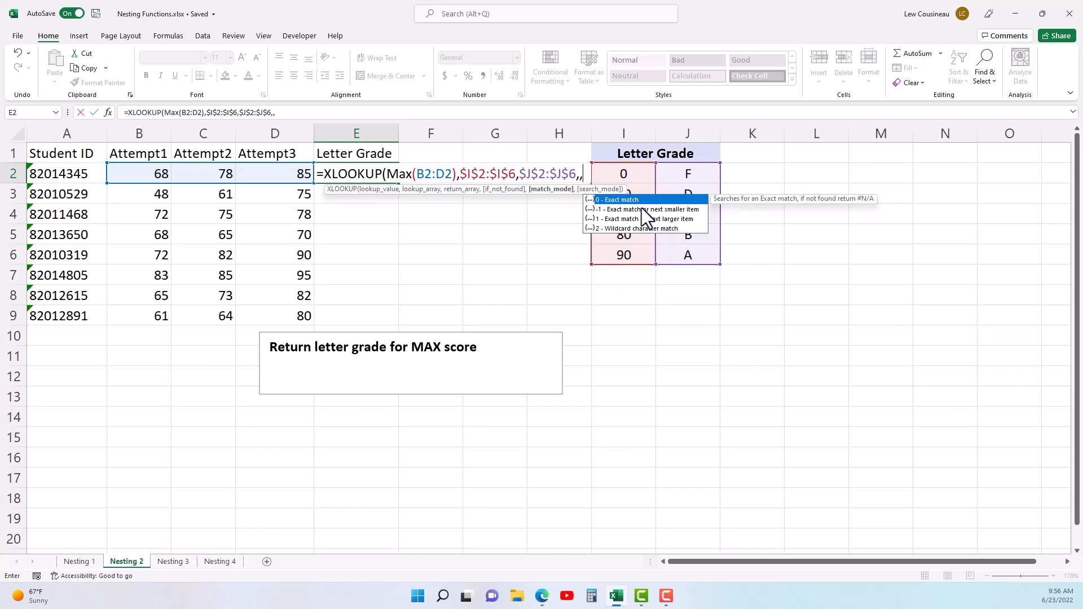
type("-1")
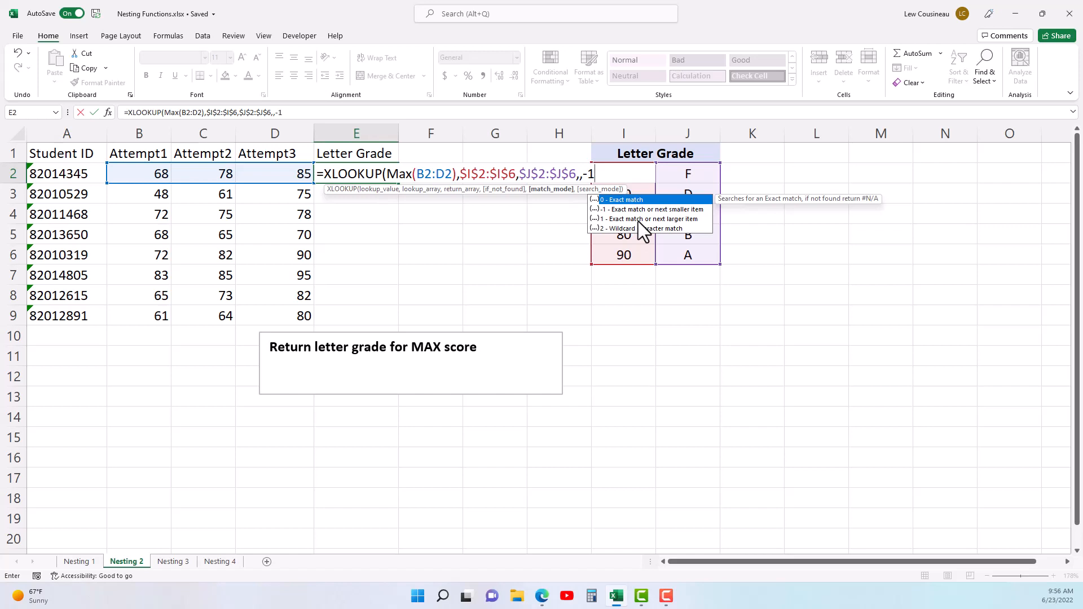
type(")")
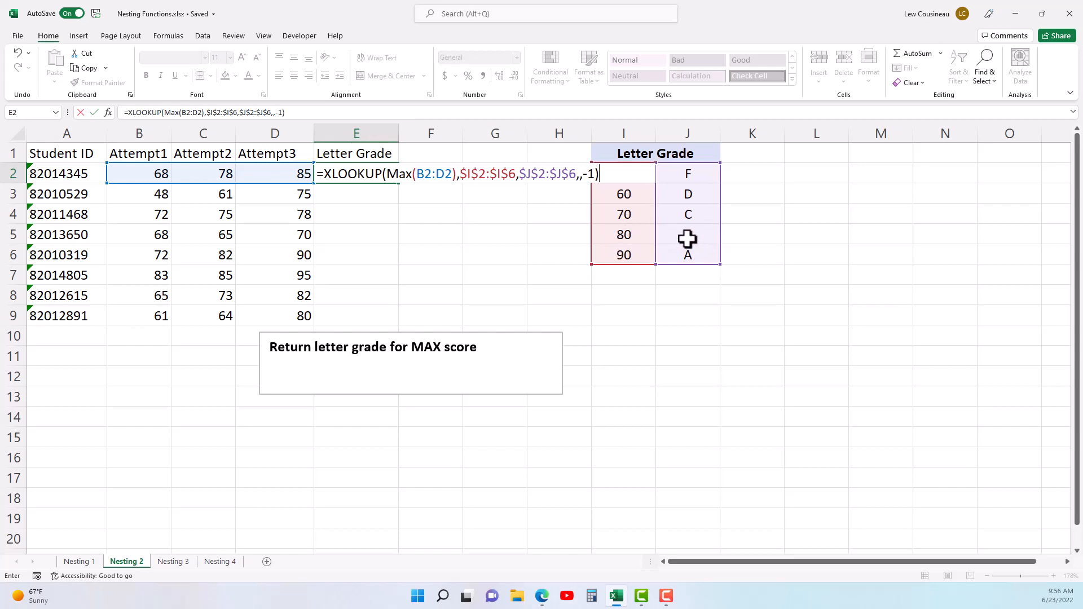
key("Return")
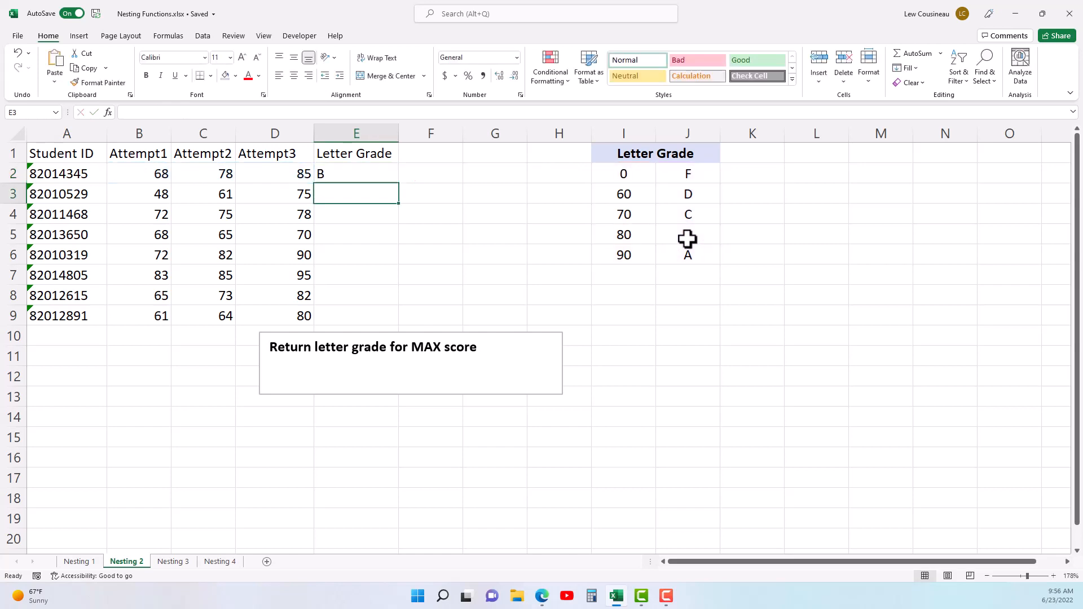
left_click(382, 179)
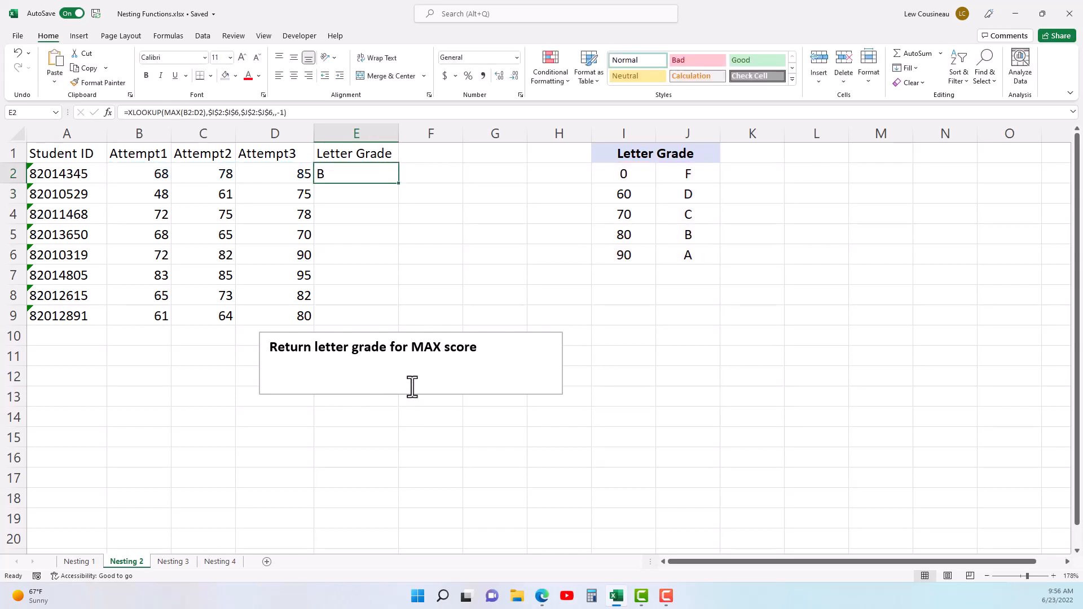
Step: Enter =MAX(B2:D2) in F2 as a separate helper calculation of the first student's maximum score
left_click(437, 179)
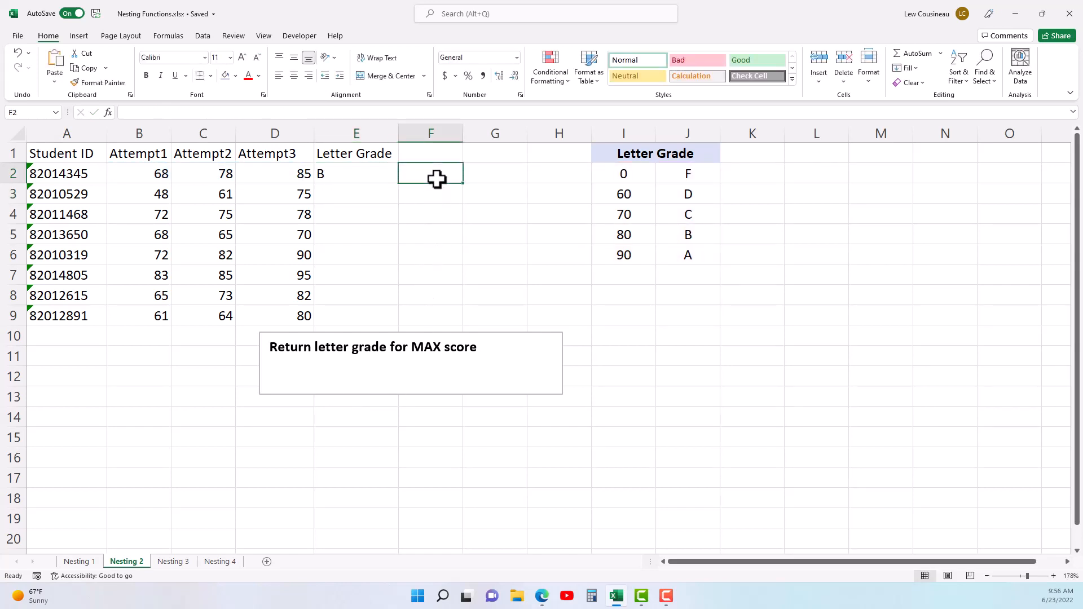
type("=max")
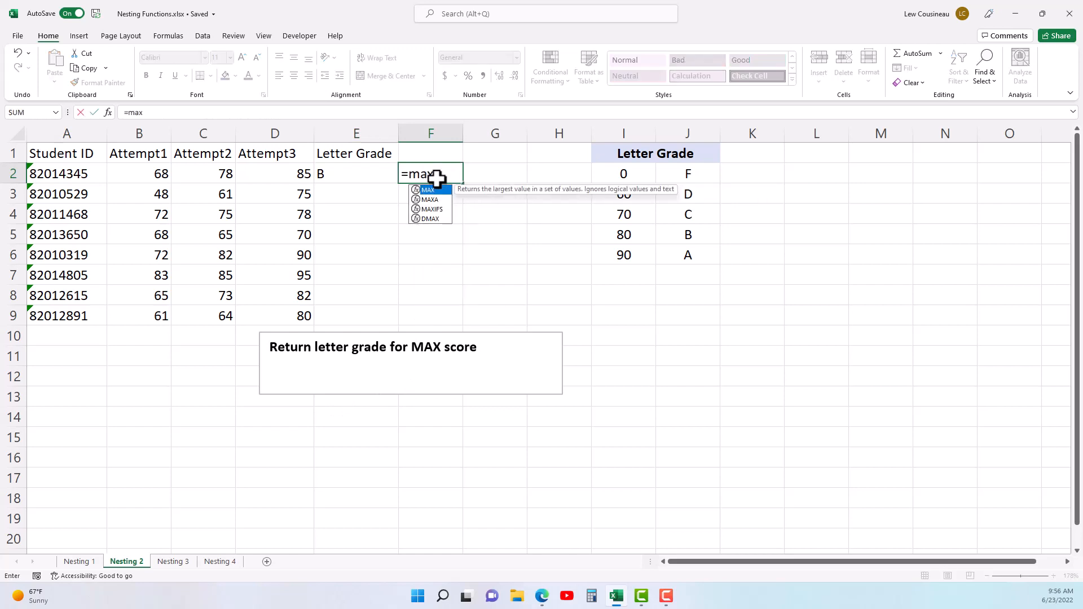
type("(")
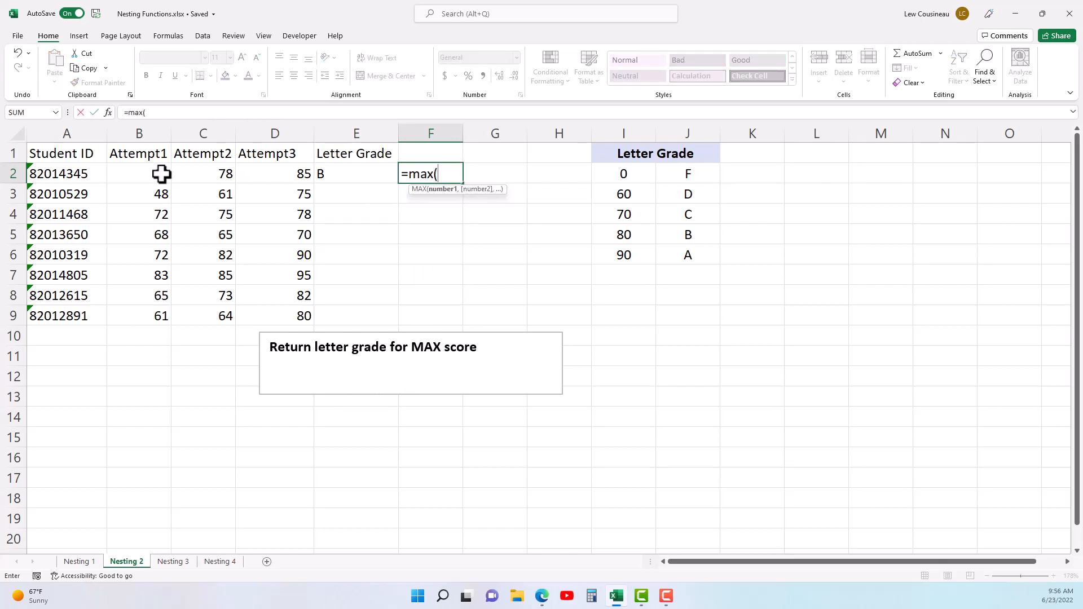
left_click_drag(162, 174, 257, 178)
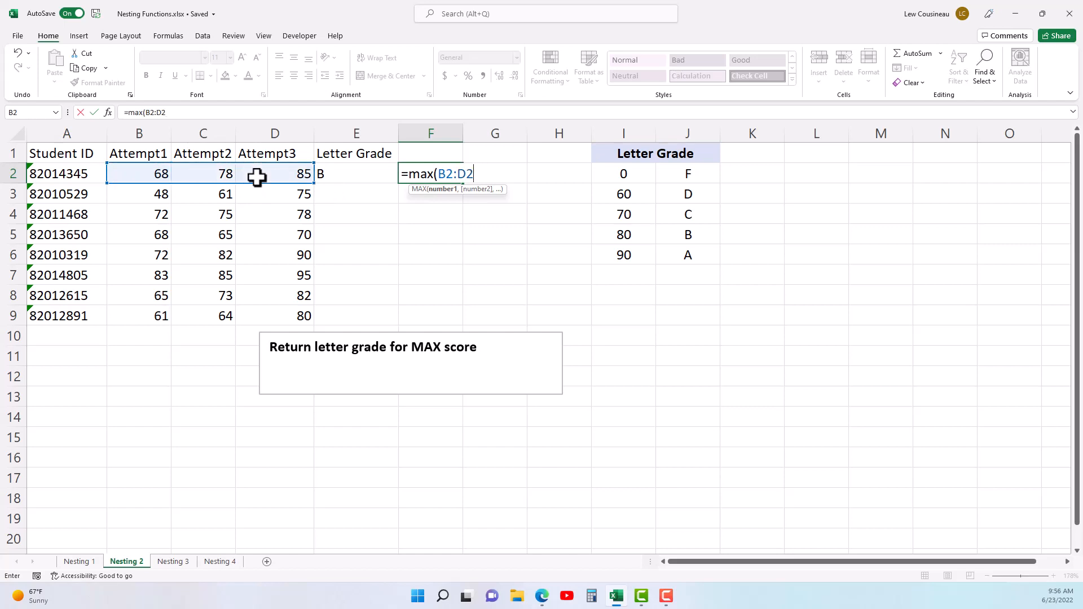
type(")")
key("Return")
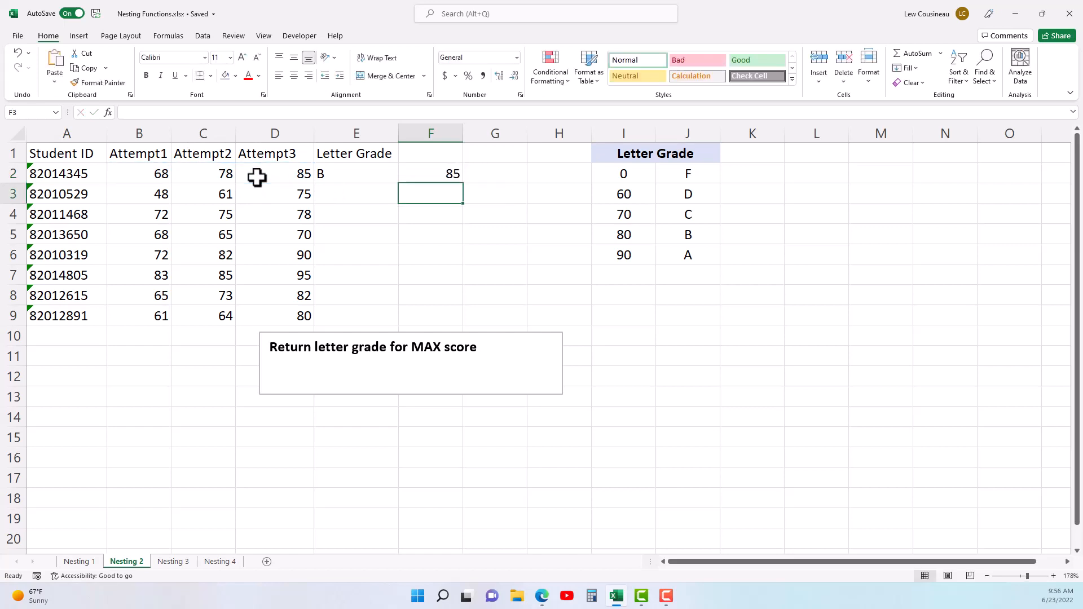
Step: Replace the nested MAX(B2:D2) in the E2 XLOOKUP formula with a reference to F2
double_click(324, 175)
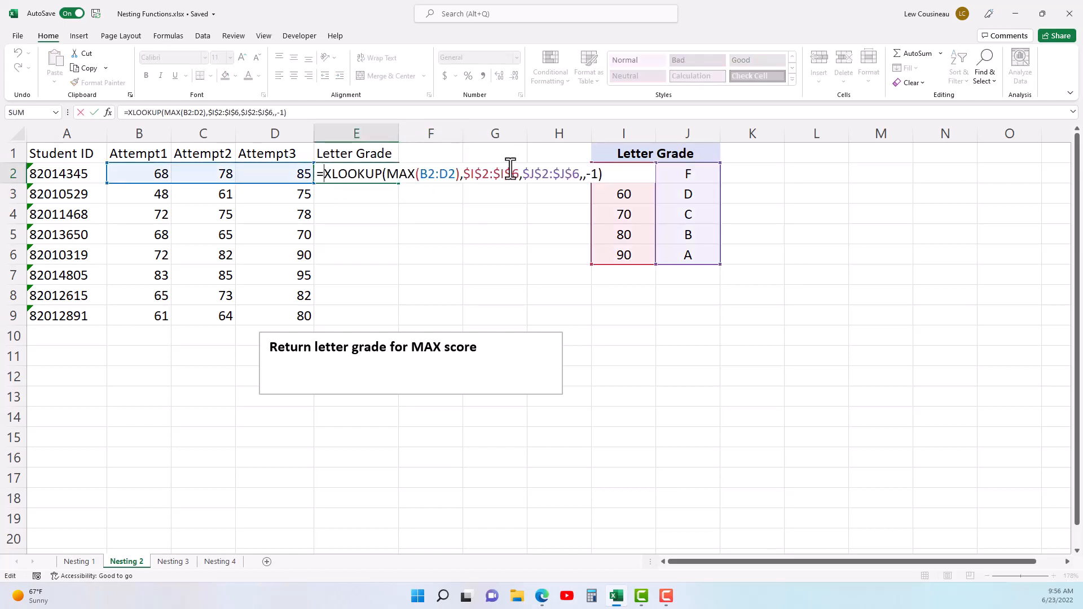
left_click_drag(387, 175, 463, 176)
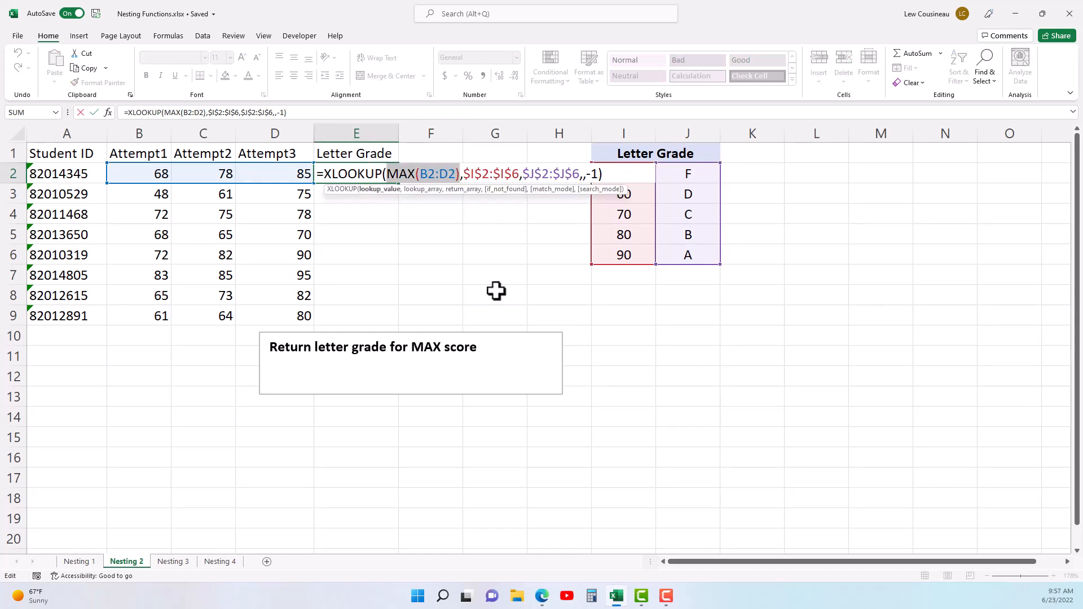
type("F2")
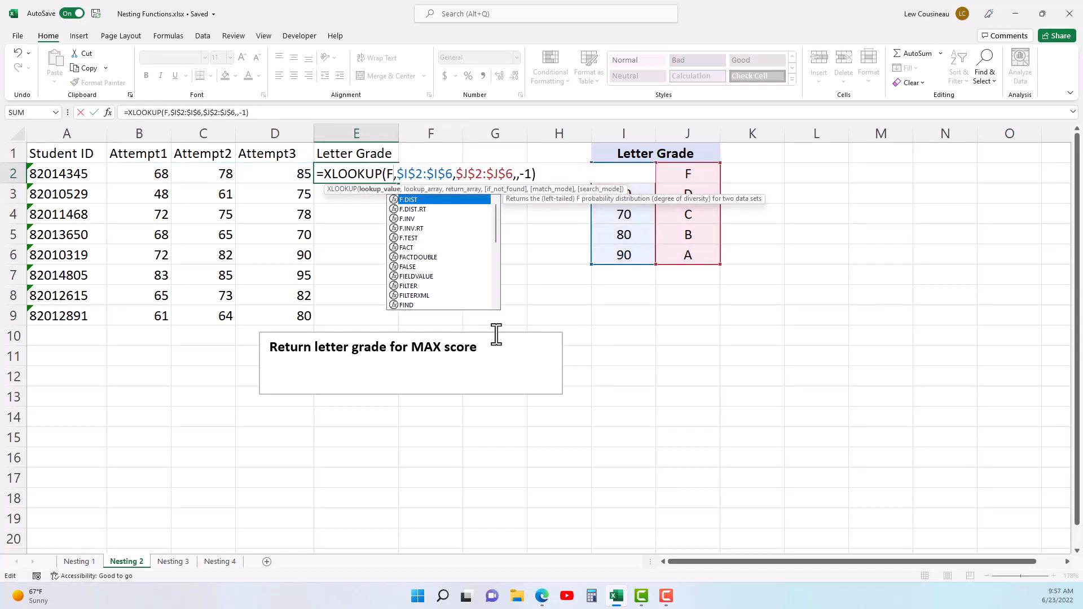
key("Return")
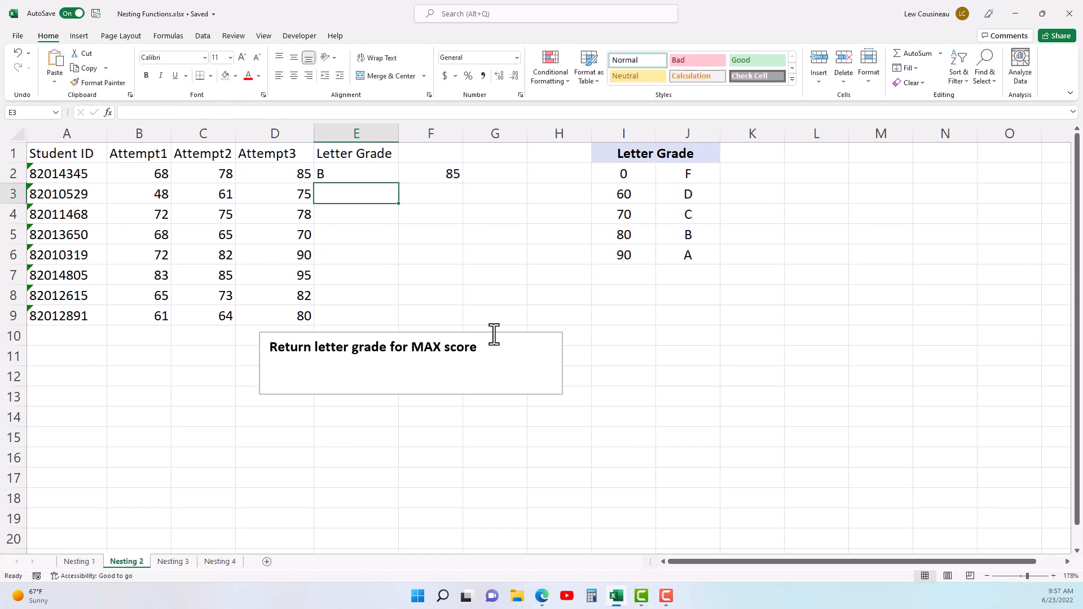
Step: Fill the MAX formula from F2 down through F9 for all the students
left_click(358, 176)
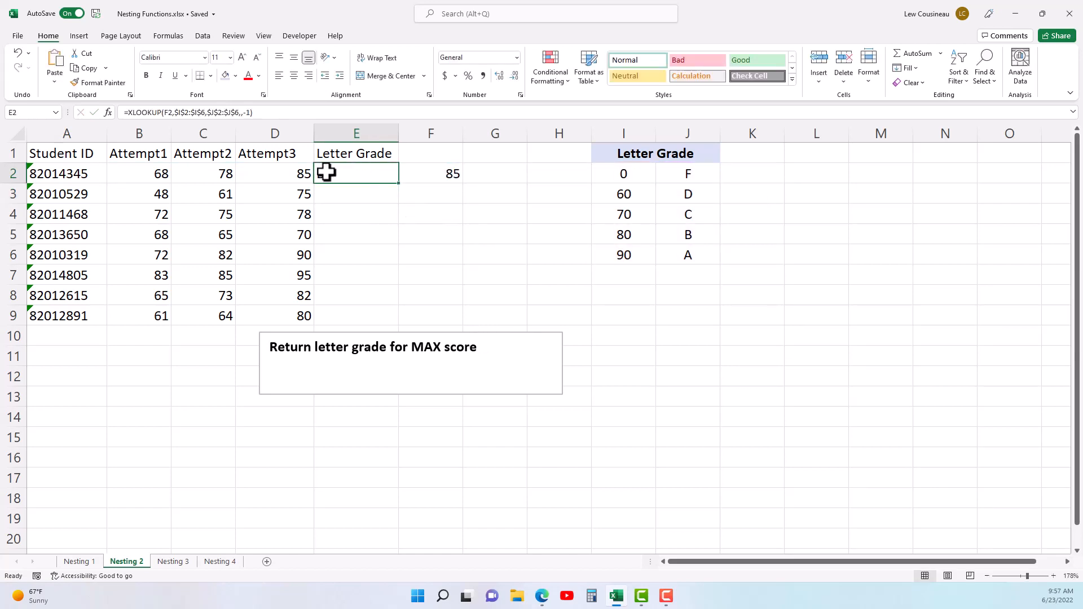
left_click(441, 177)
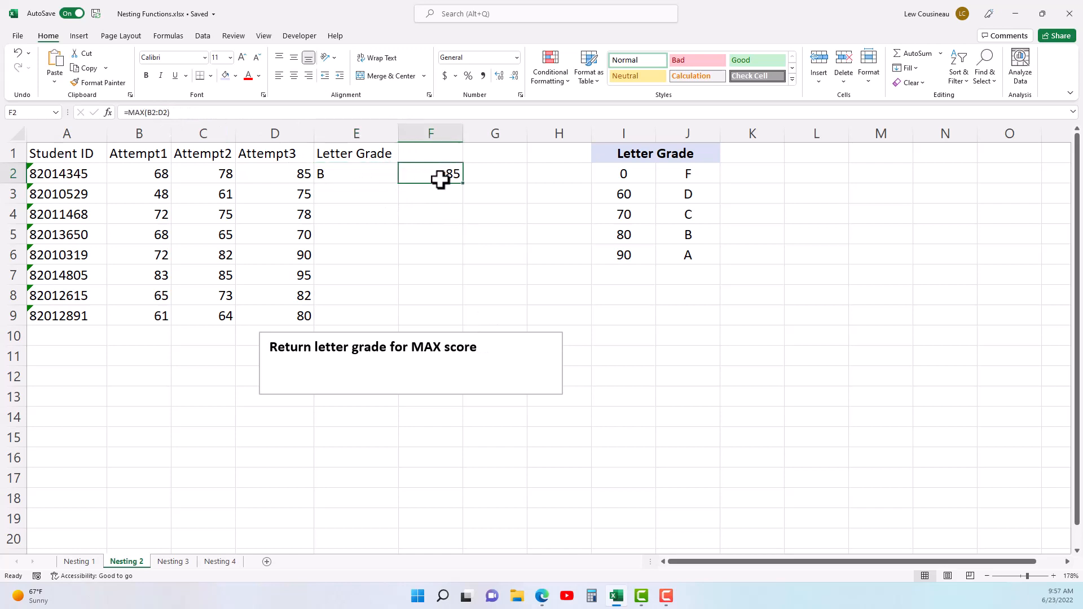
left_click(359, 177)
left_click(423, 177)
left_click_drag(465, 186, 460, 317)
Step: Compare the helper MAX formulas in column F with the XLOOKUP formula in E2 that references F2
left_click(439, 215)
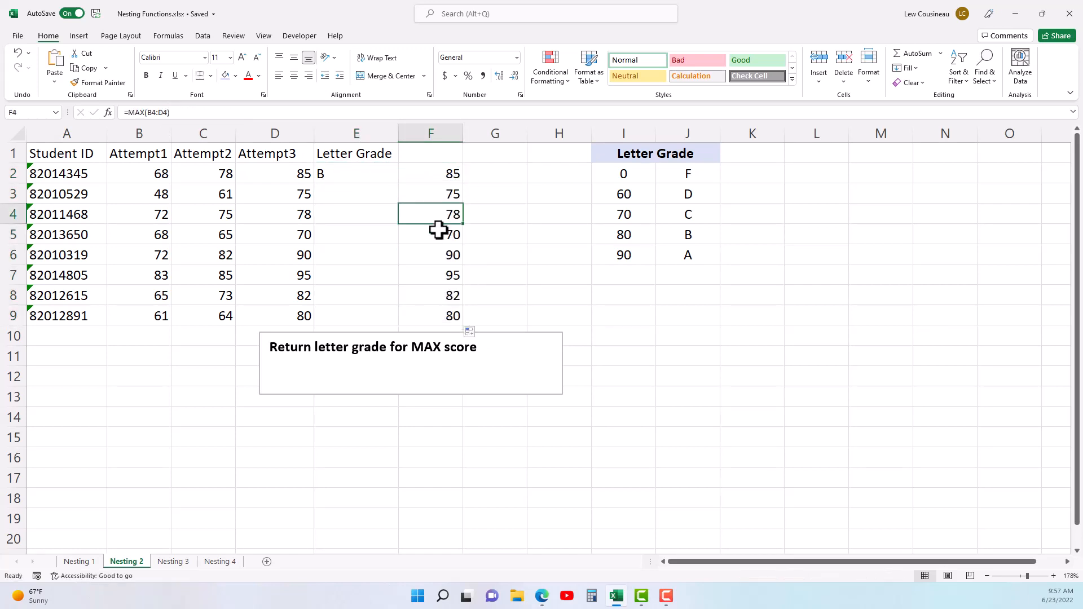
left_click(435, 296)
left_click(356, 168)
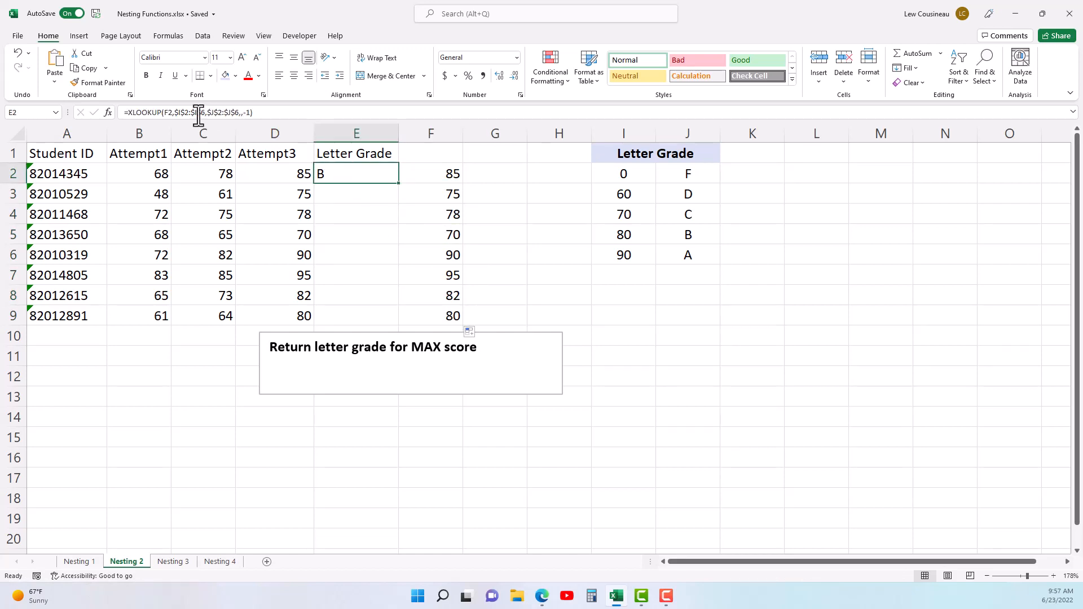
left_click(445, 176)
left_click(447, 195)
left_click(448, 273)
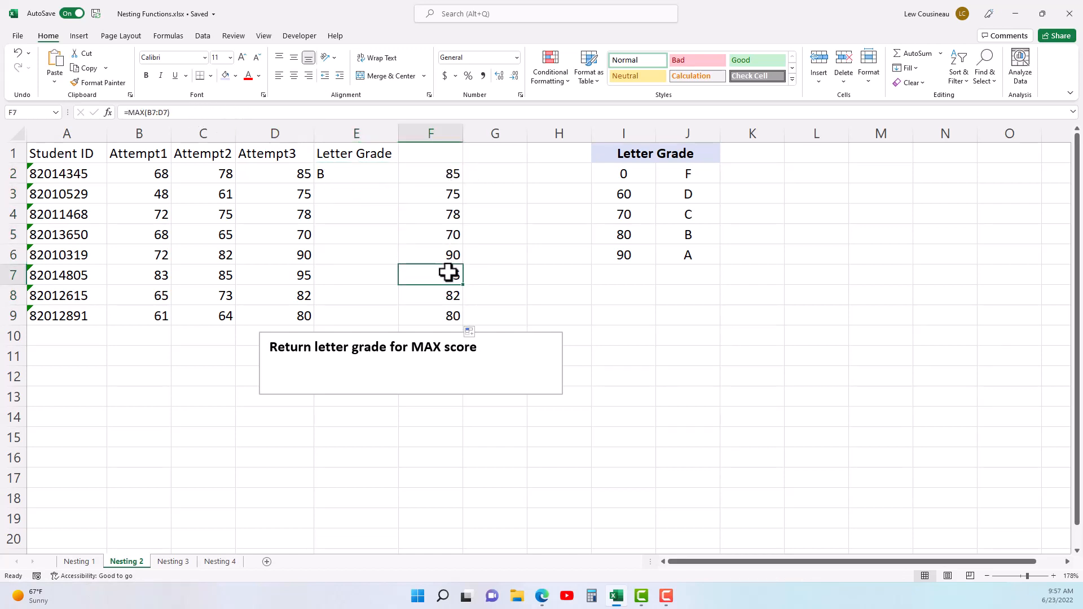
left_click(390, 174)
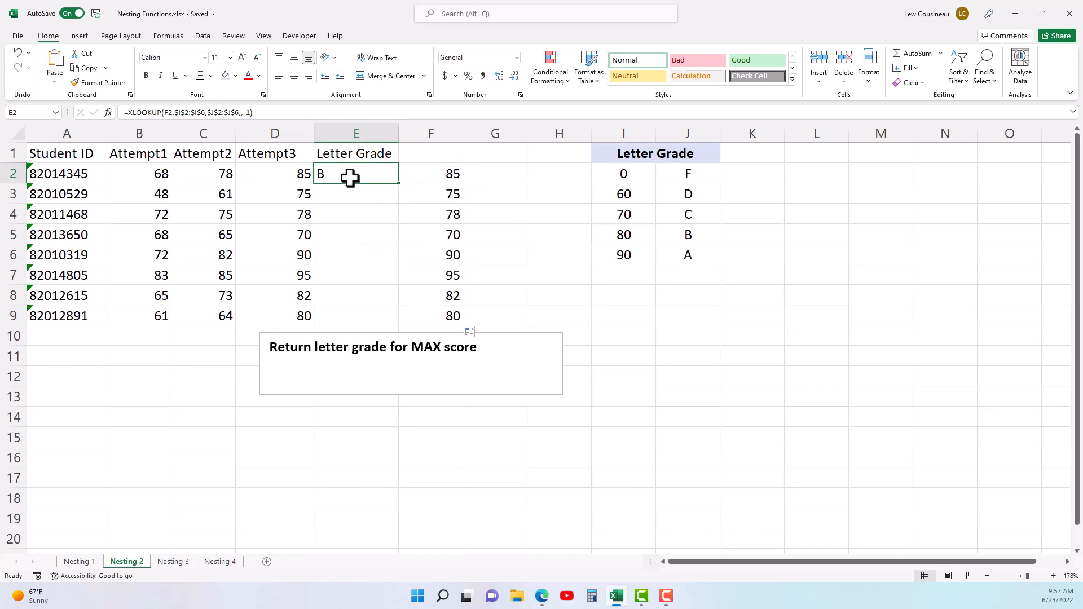
Step: Copy the MAX(B2:D2) expression, without its equals sign, from the helper formula in F2
left_click(442, 175)
left_click(357, 174)
double_click(355, 175)
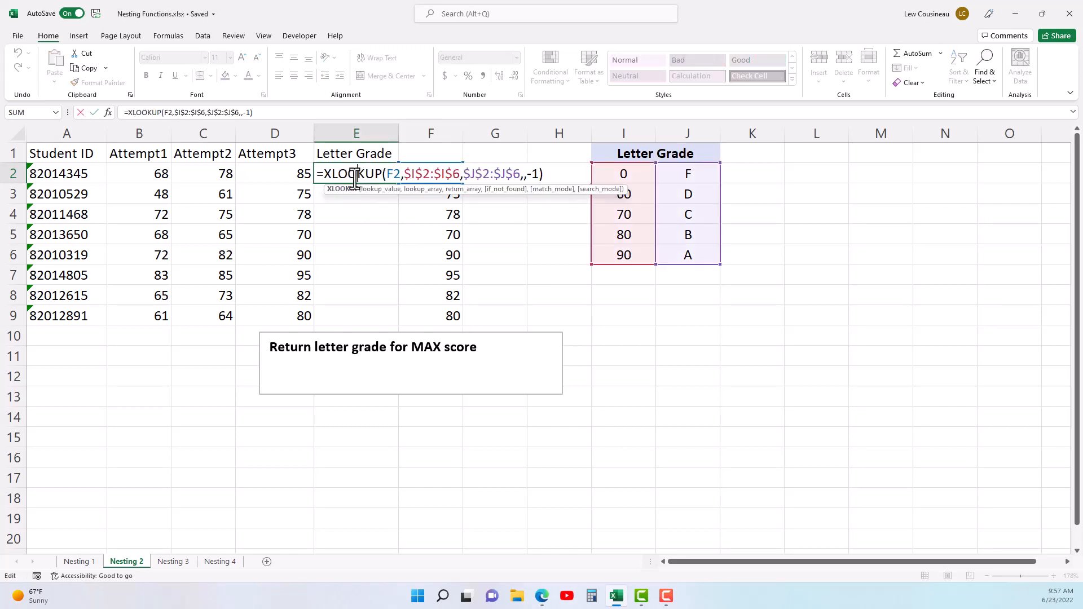
key("Escape")
double_click(448, 173)
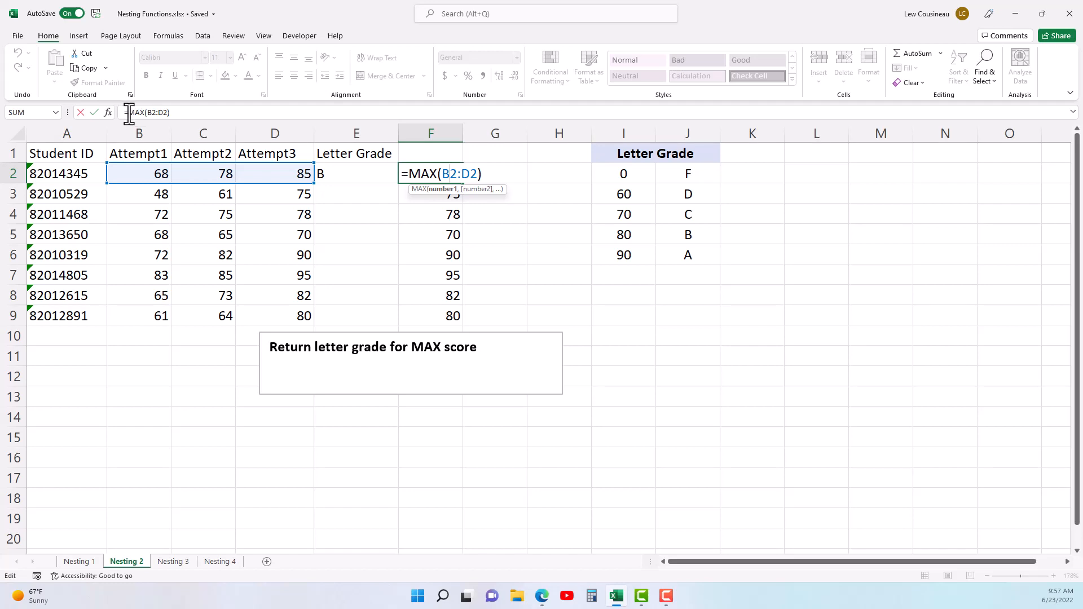
left_click_drag(126, 112, 172, 113)
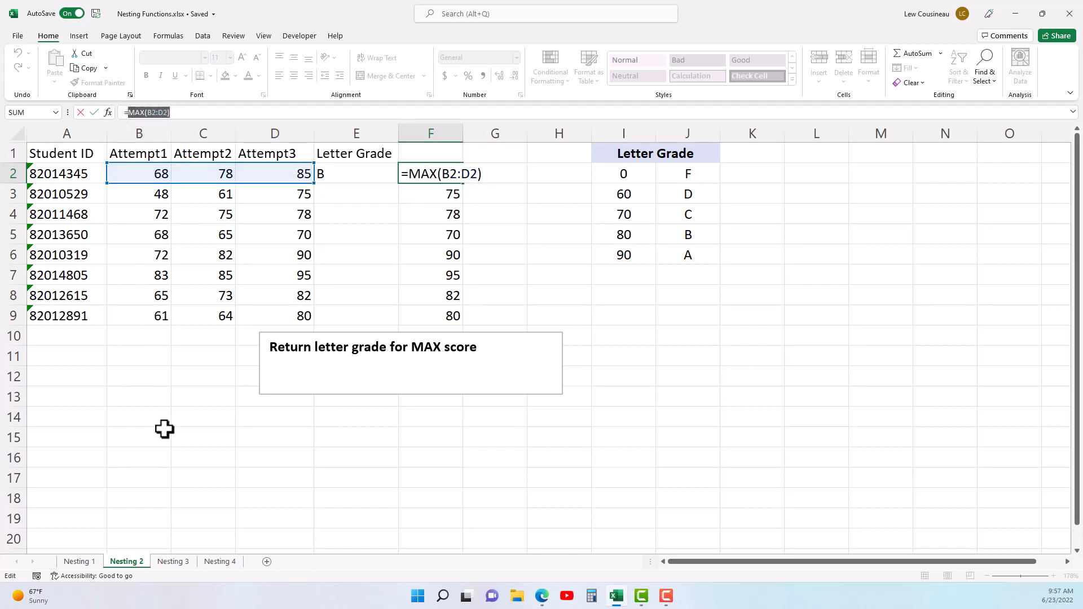
key("ctrl+c")
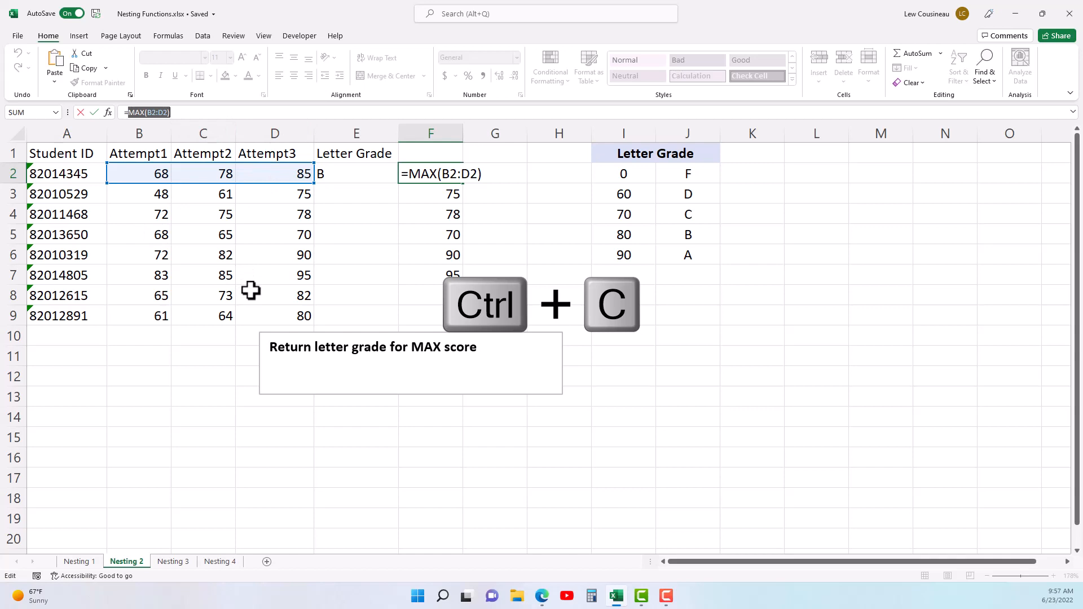
key("Escape")
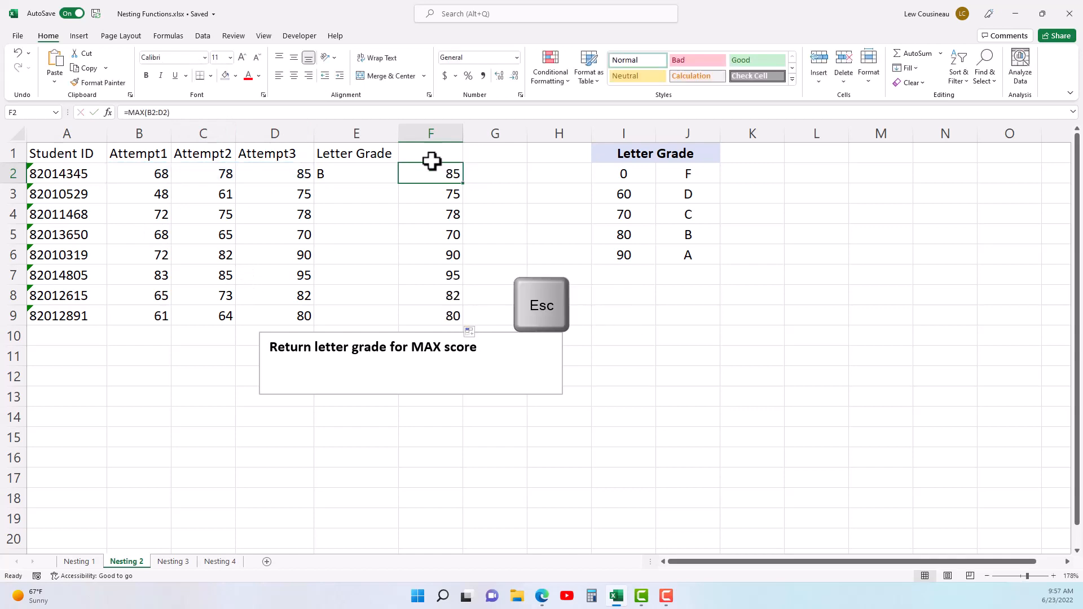
Step: Replace the F2 reference in the E2 XLOOKUP formula with the copied MAX(B2:D2)
double_click(338, 175)
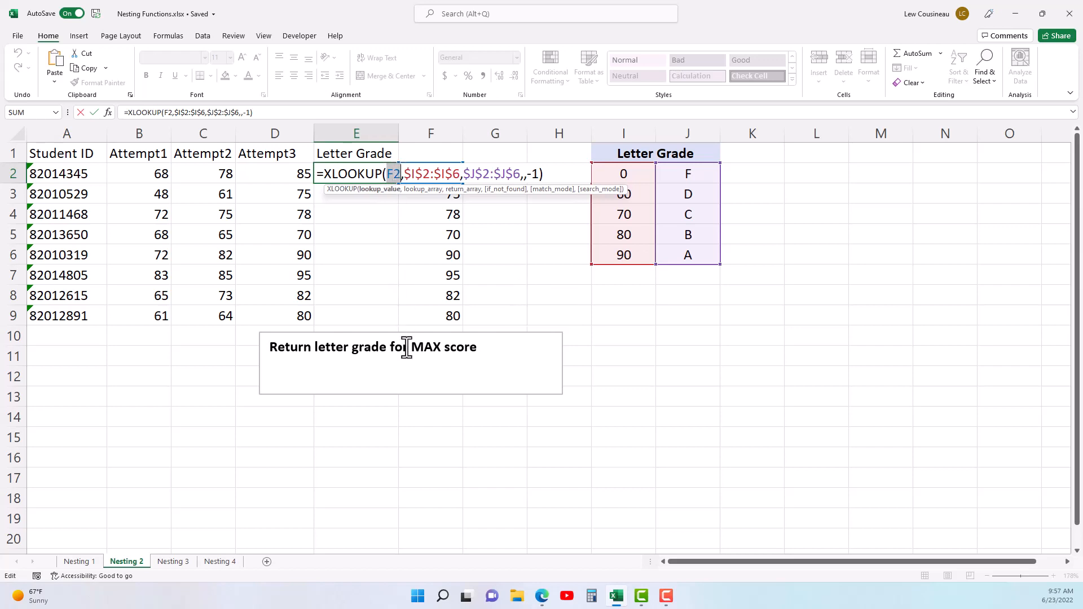
key("ctrl+v")
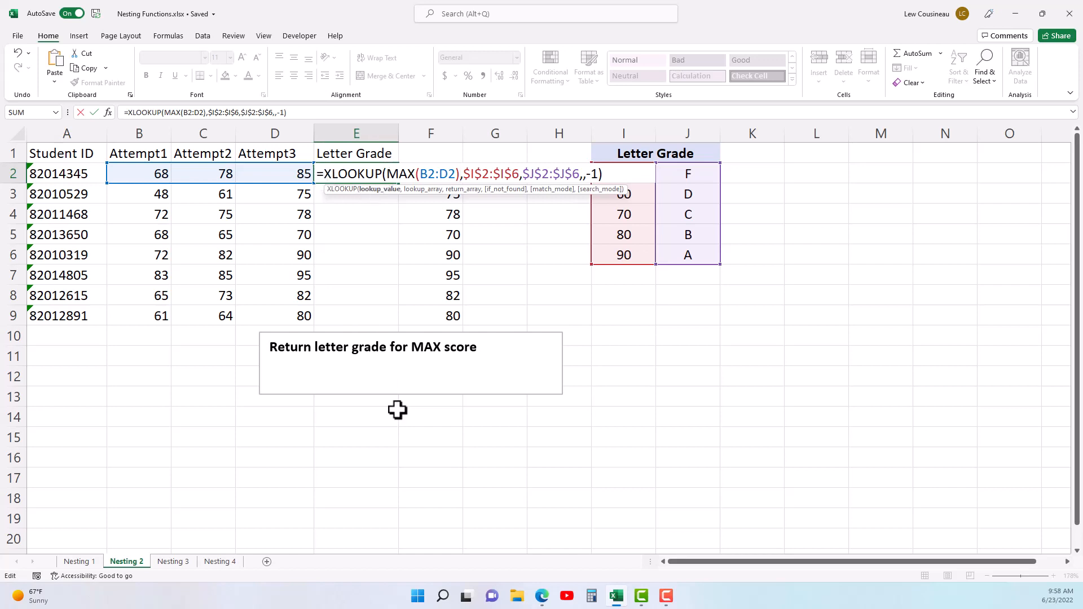
key("Return")
Step: Fill the nested XLOOKUP formula from E2 down through E9 for all the students
left_click(370, 160)
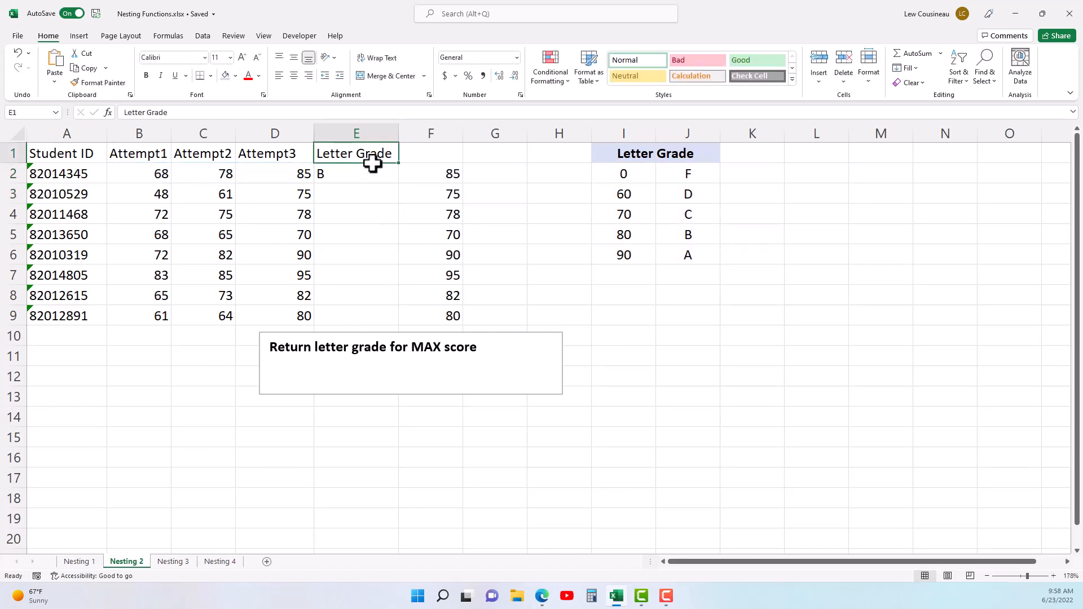
left_click(391, 178)
left_click_drag(399, 184, 390, 324)
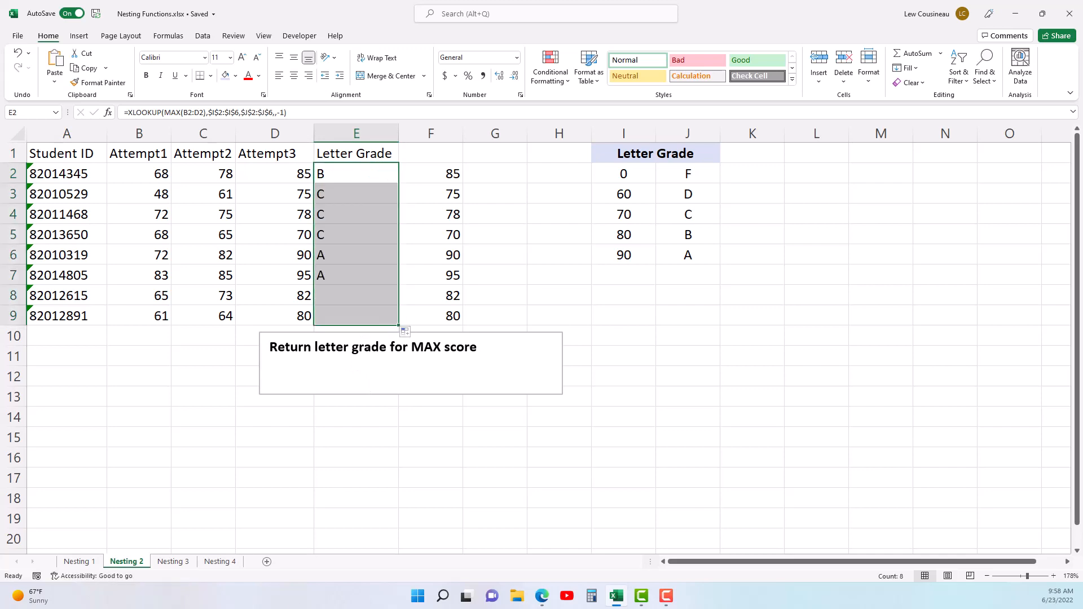
Step: Open the Nesting 3 sheet and examine the product table's columns, the task note and the Enter ID area
left_click(173, 561)
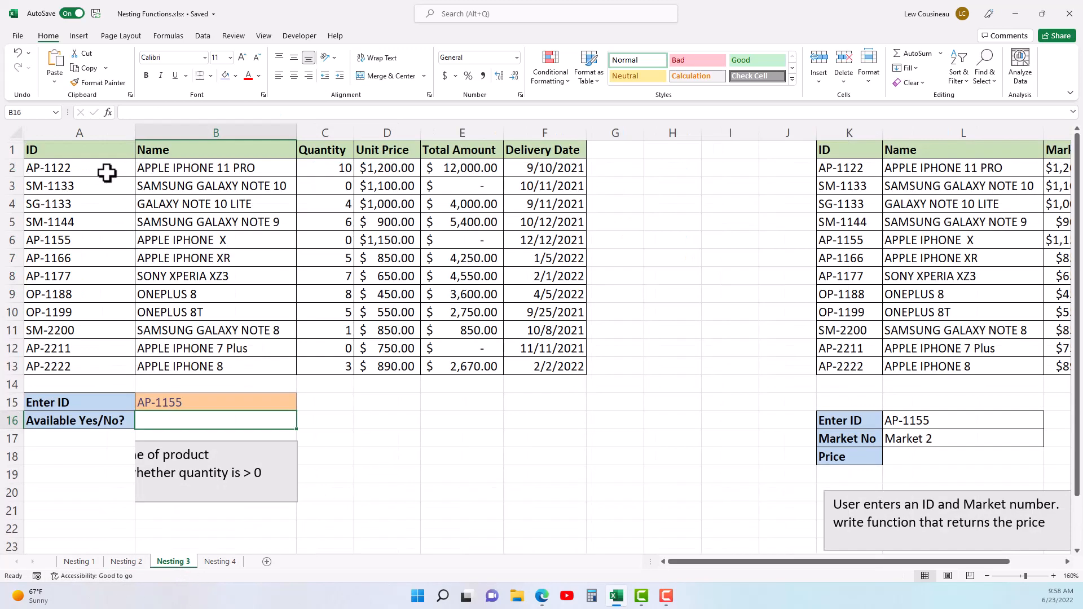
left_click(75, 166)
left_click_drag(74, 165, 101, 219)
left_click(242, 171)
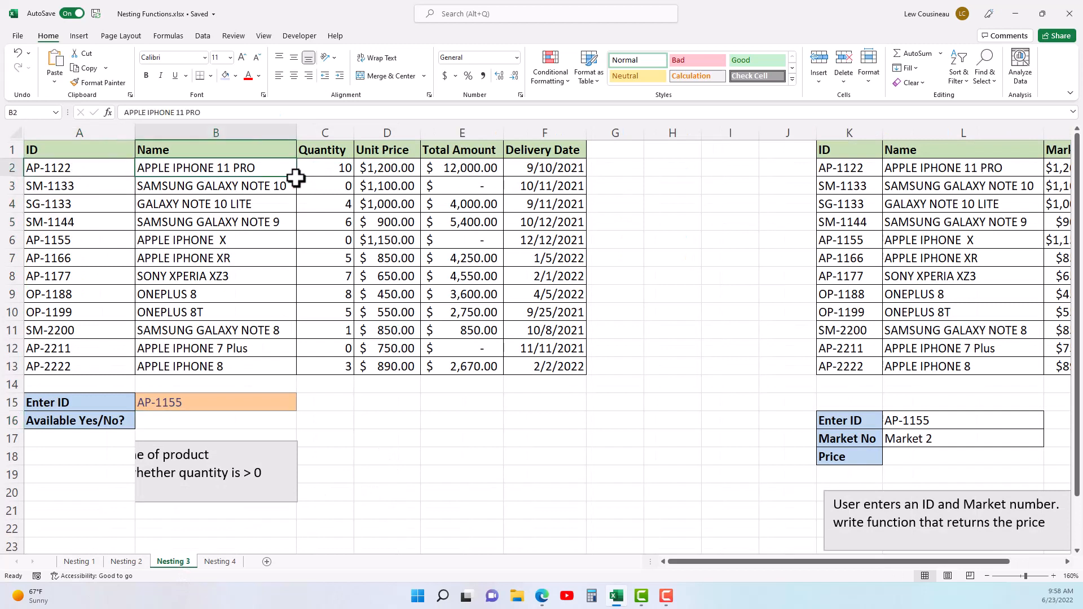
left_click(323, 173)
left_click(389, 170)
left_click(467, 172)
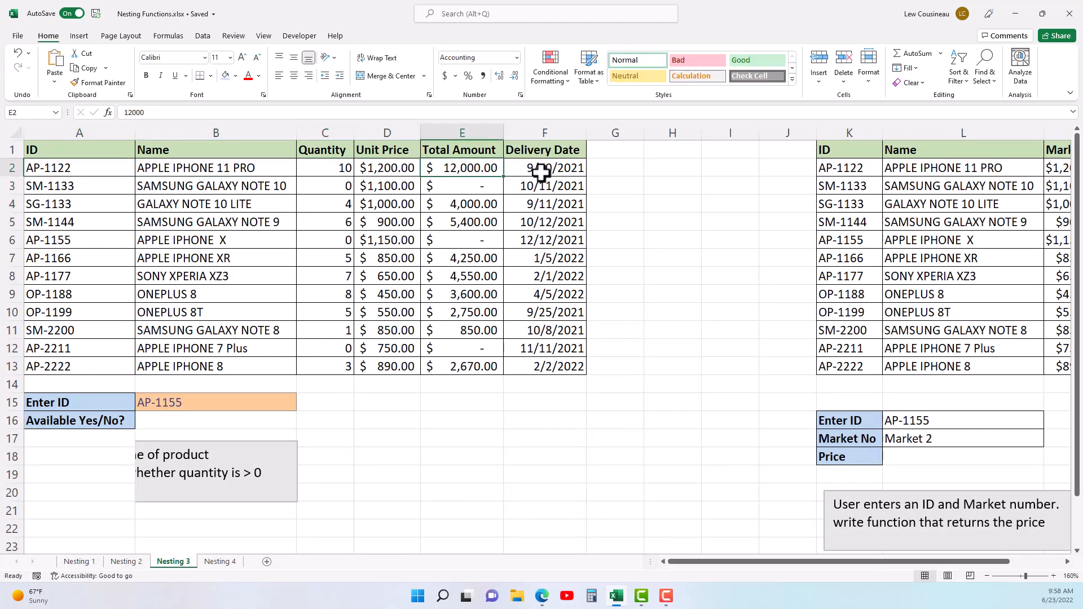
left_click(536, 172)
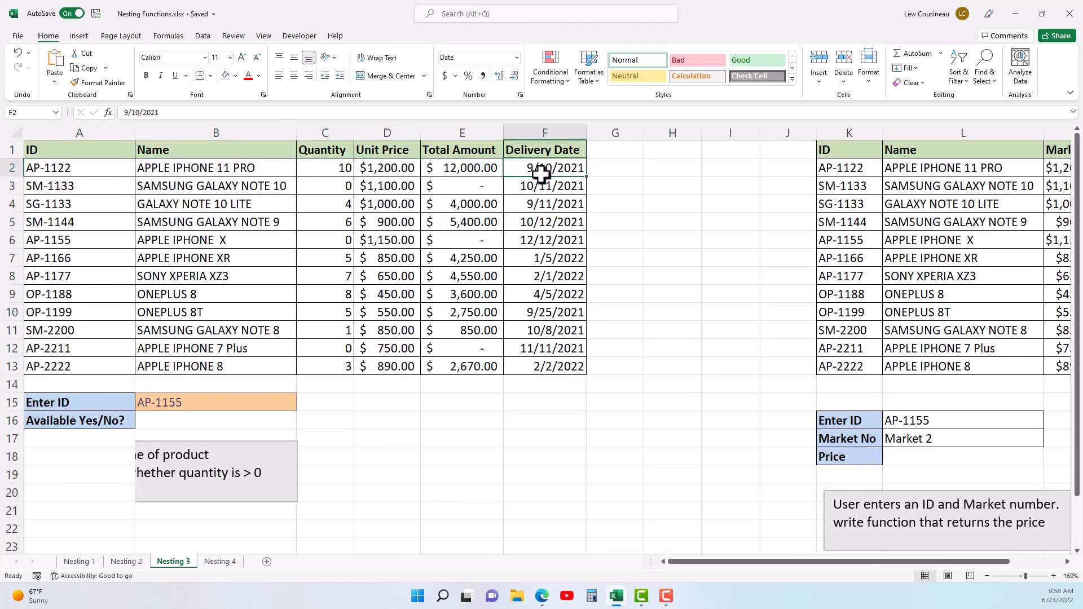
left_click(233, 472)
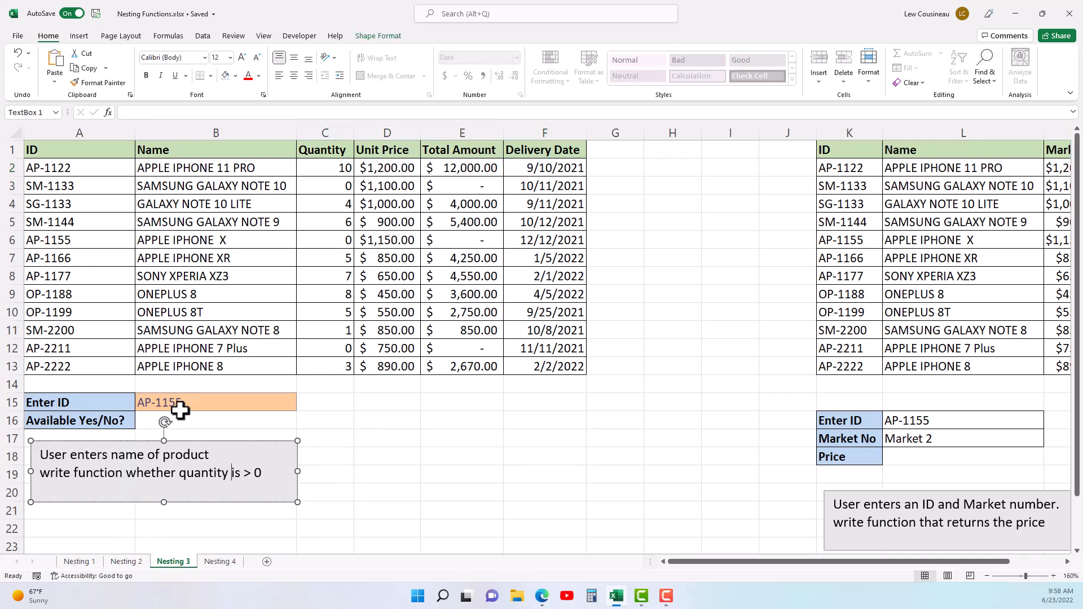
left_click(65, 404)
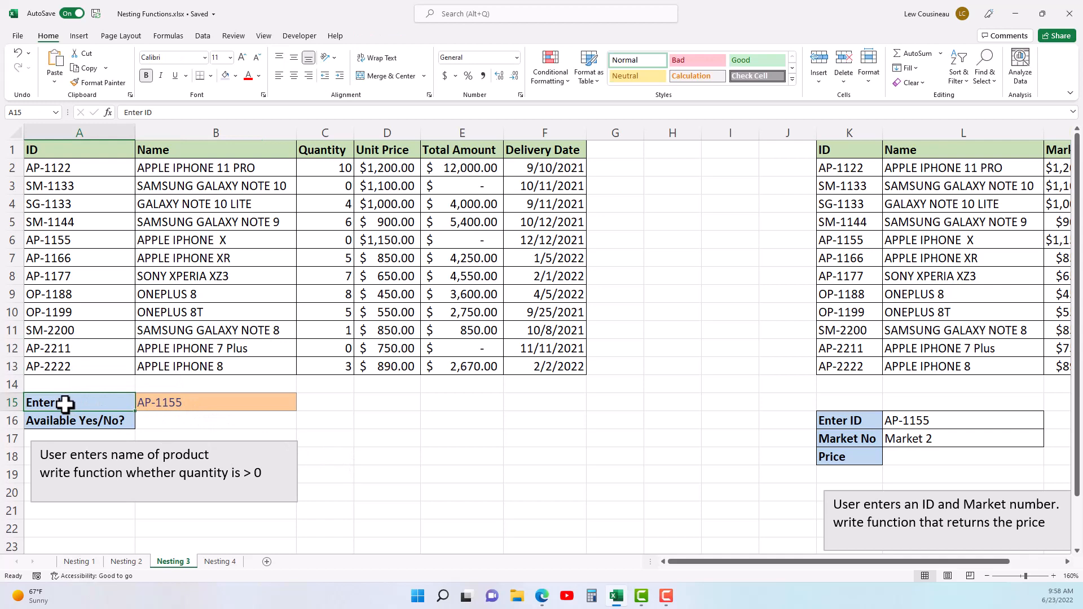
left_click_drag(51, 170, 54, 372)
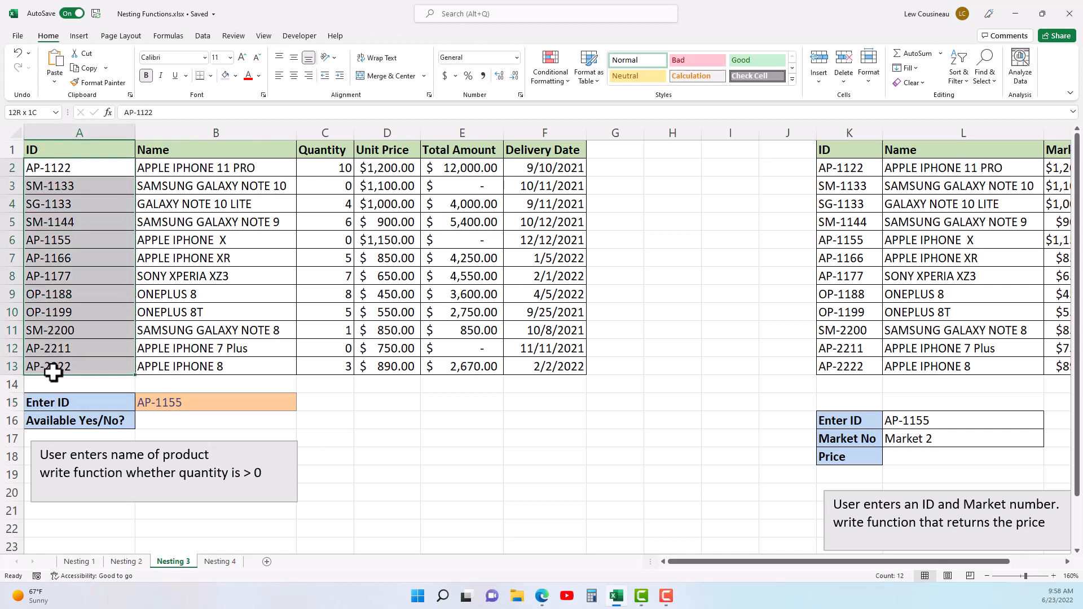
Step: Choose OP-1188 from the list of product IDs in the Enter ID cell B15
left_click(169, 403)
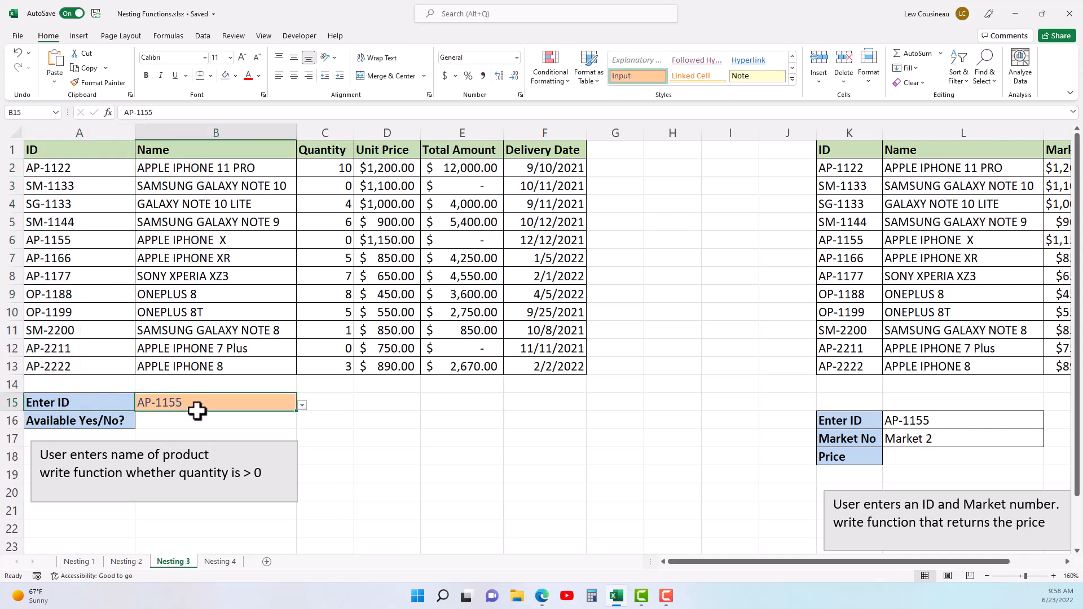
left_click(302, 406)
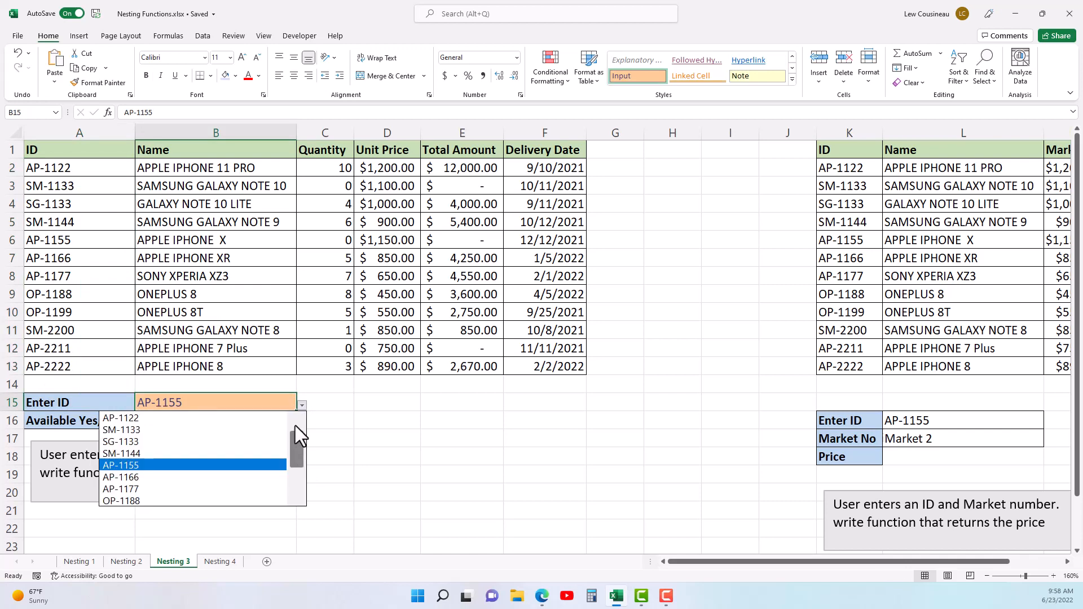
mouse_move(296, 425)
left_mouse_down()
mouse_move(287, 493)
mouse_move(286, 424)
left_mouse_up()
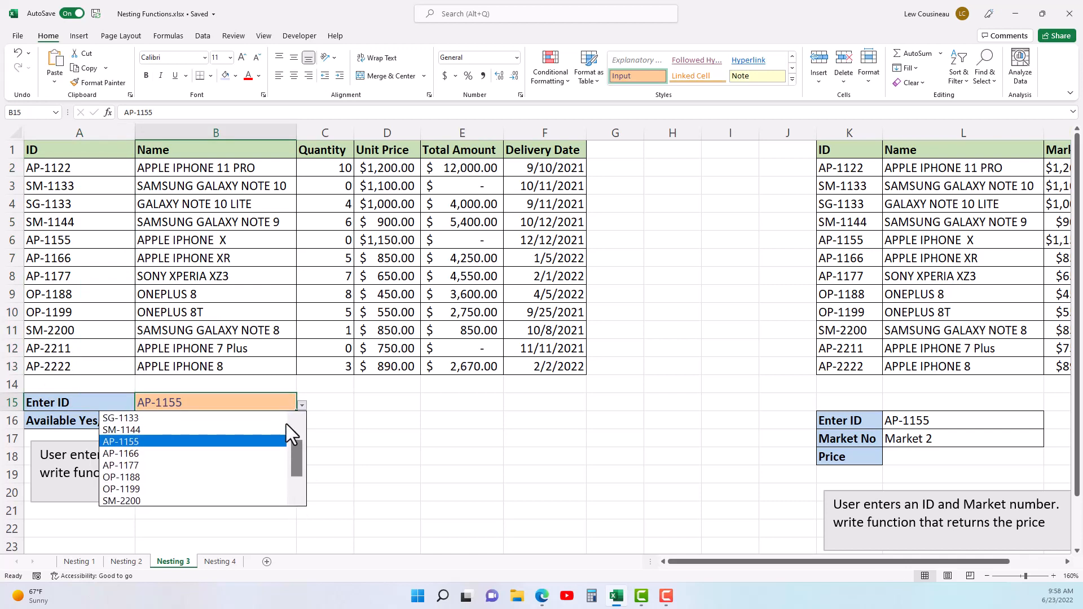
left_click(142, 478)
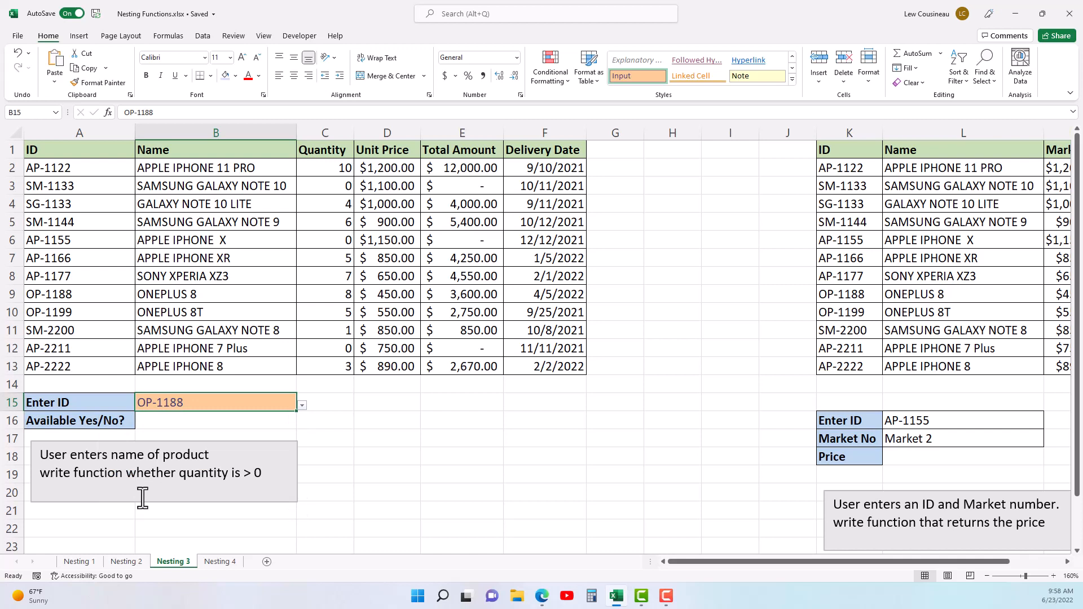
Step: Examine the Available Yes/No cell, the zero values in the Quantity column and the empty column G beside the product table
left_click(161, 420)
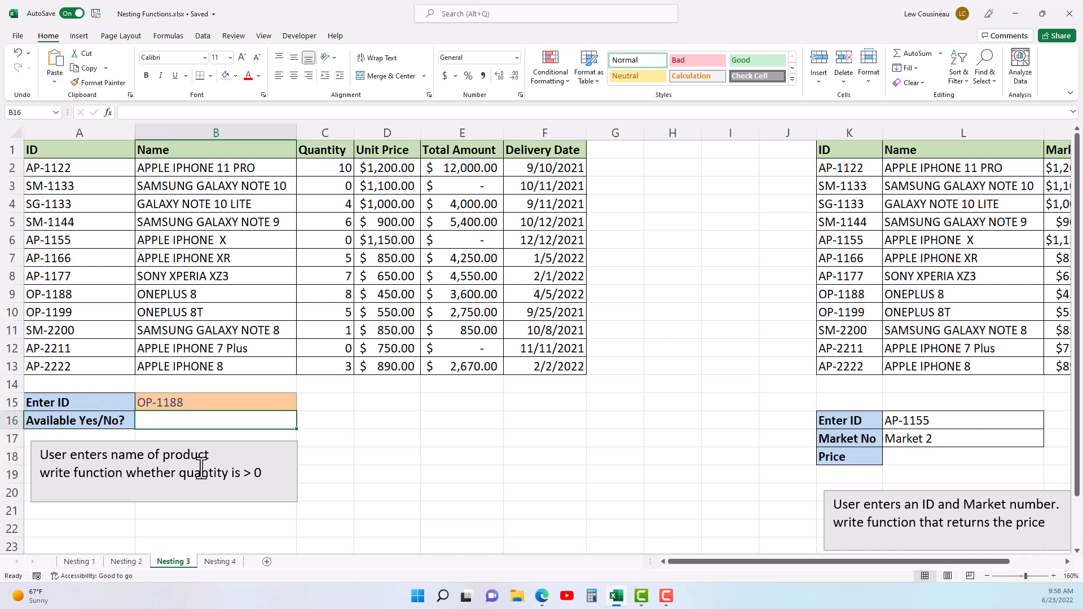
left_click(333, 241)
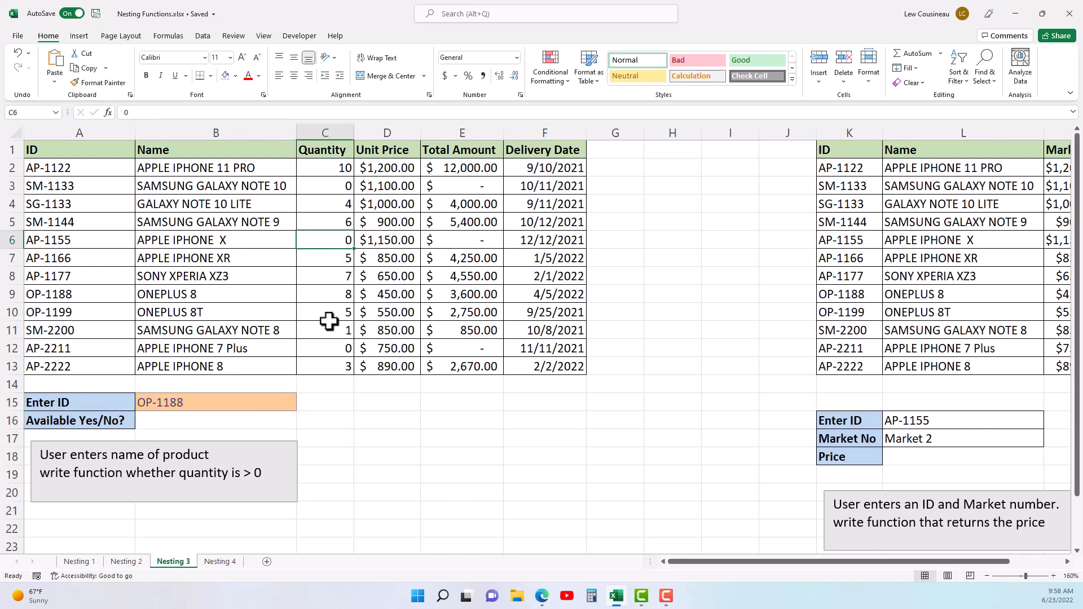
left_click(327, 348)
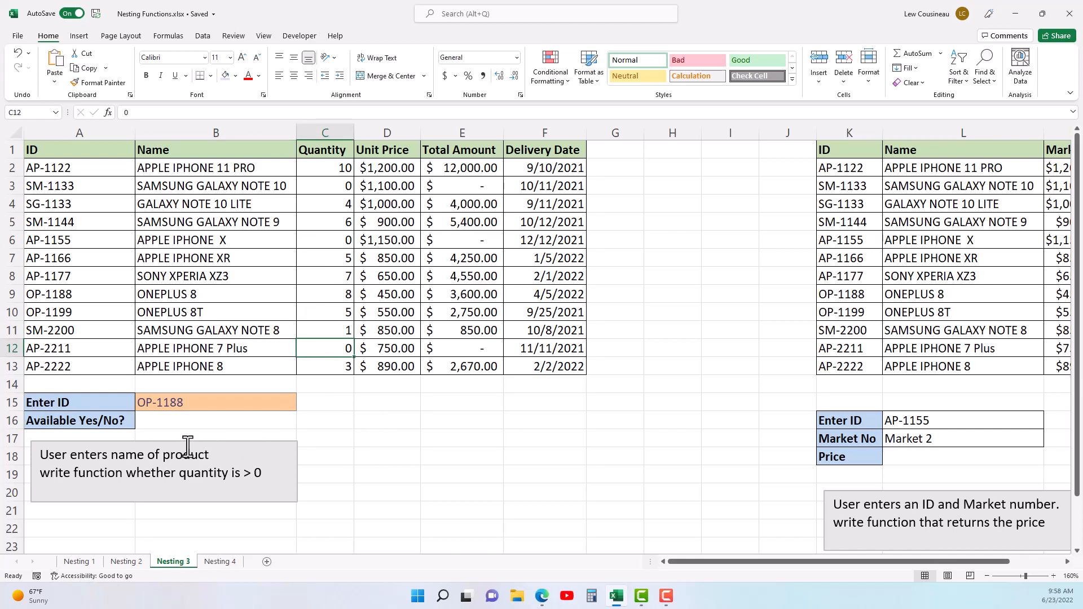
left_click(154, 422)
left_click_drag(607, 167, 597, 375)
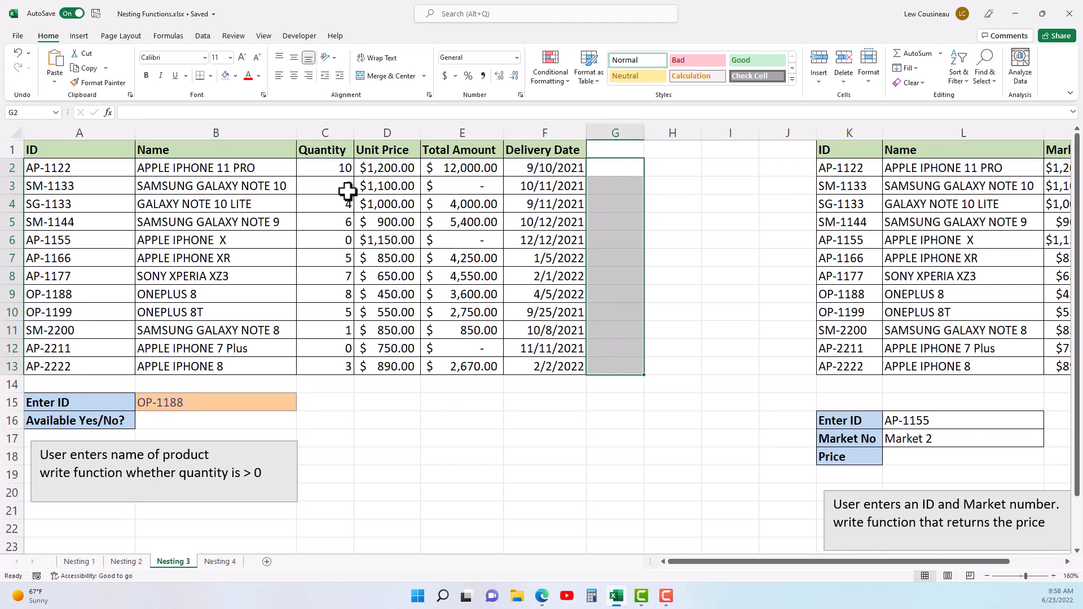
left_click(312, 168)
left_click(600, 169)
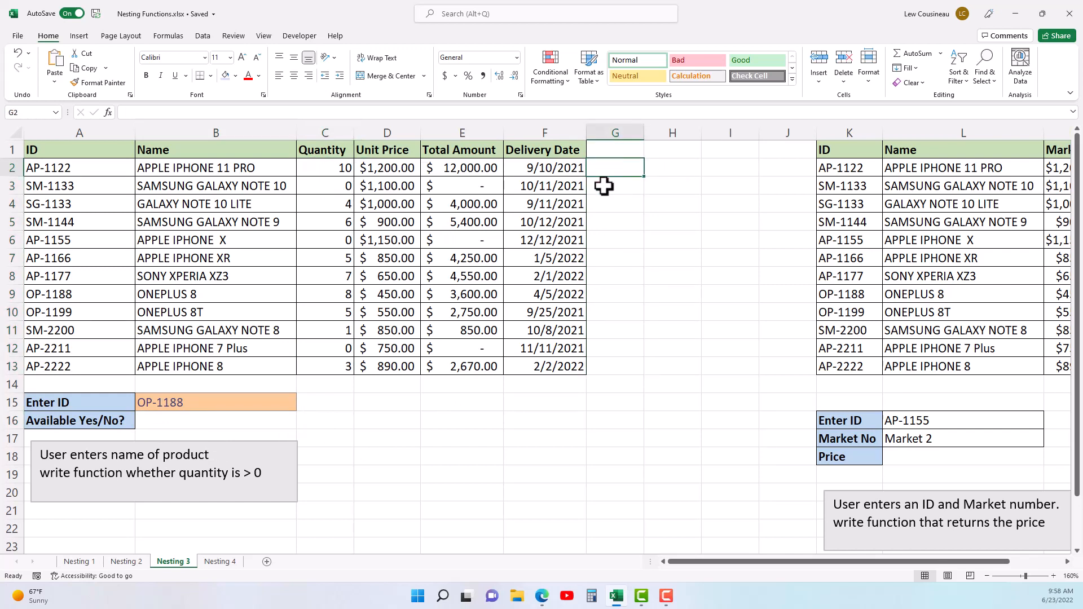
left_click(604, 187)
left_click(606, 204)
left_click(609, 224)
left_click(607, 253)
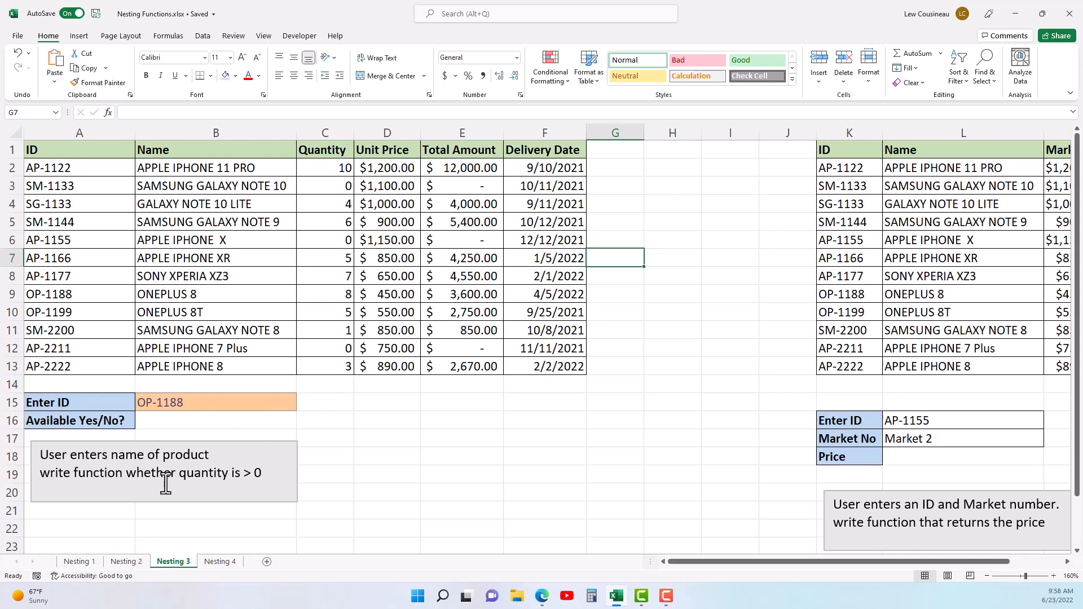
Step: Choose AP-1177 from the list of product IDs in the Enter ID cell B15
left_click(177, 404)
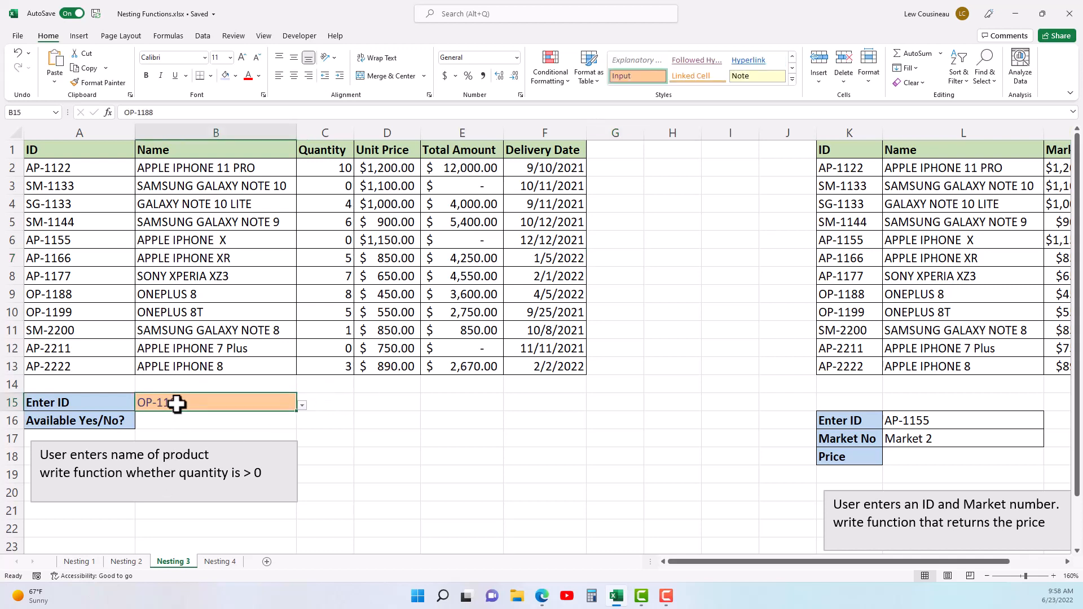
left_click(303, 408)
left_click(133, 442)
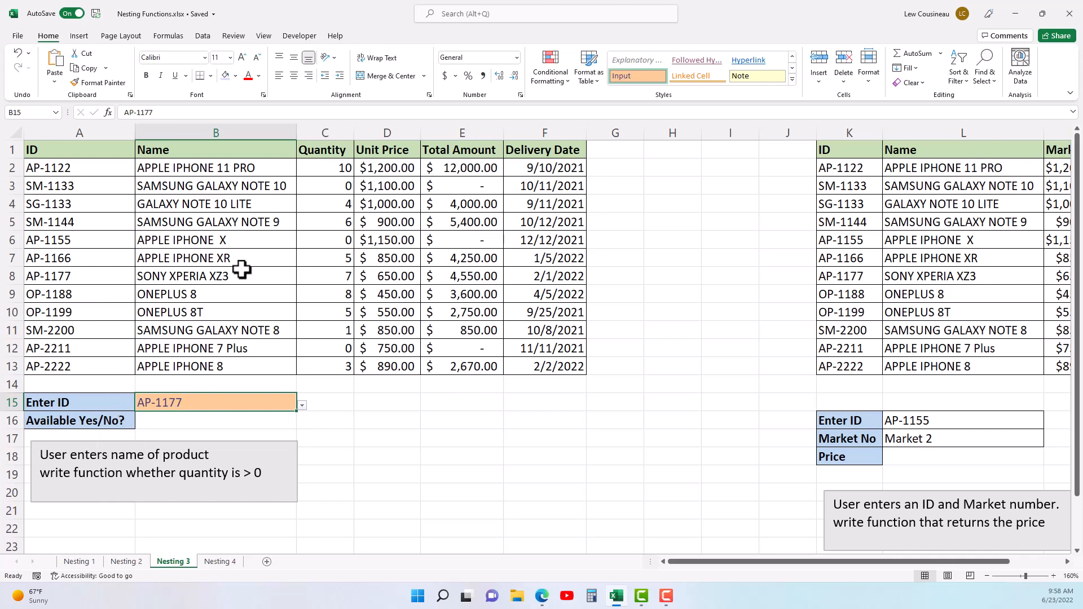
left_click(333, 238)
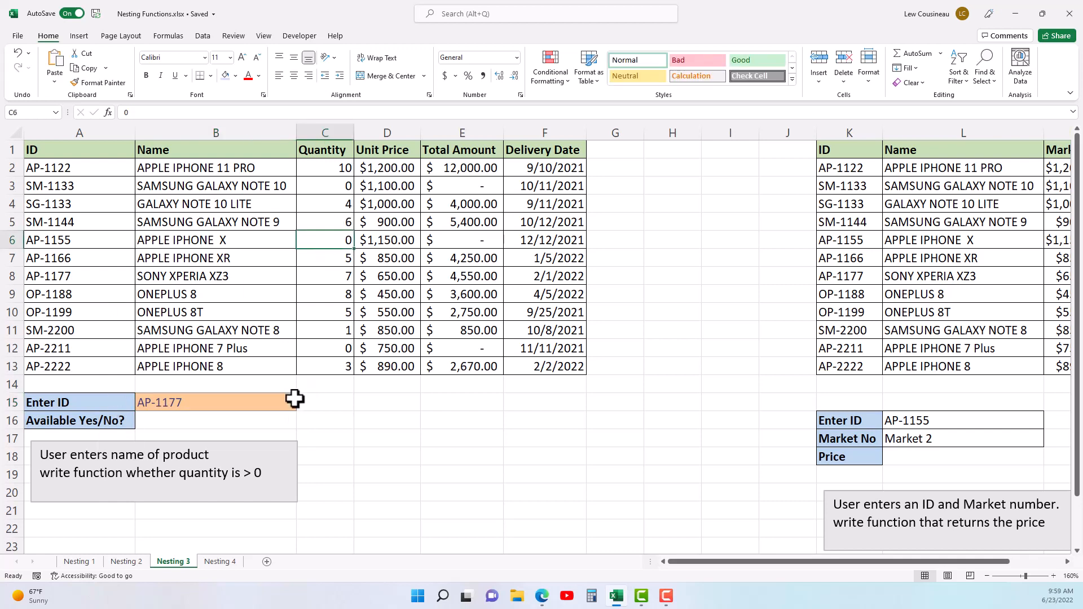
Step: Enter an XLOOKUP in the Available Yes/No cell B16 that finds B15 in A2:A13 and returns the quantity from C2:C13
left_click(176, 419)
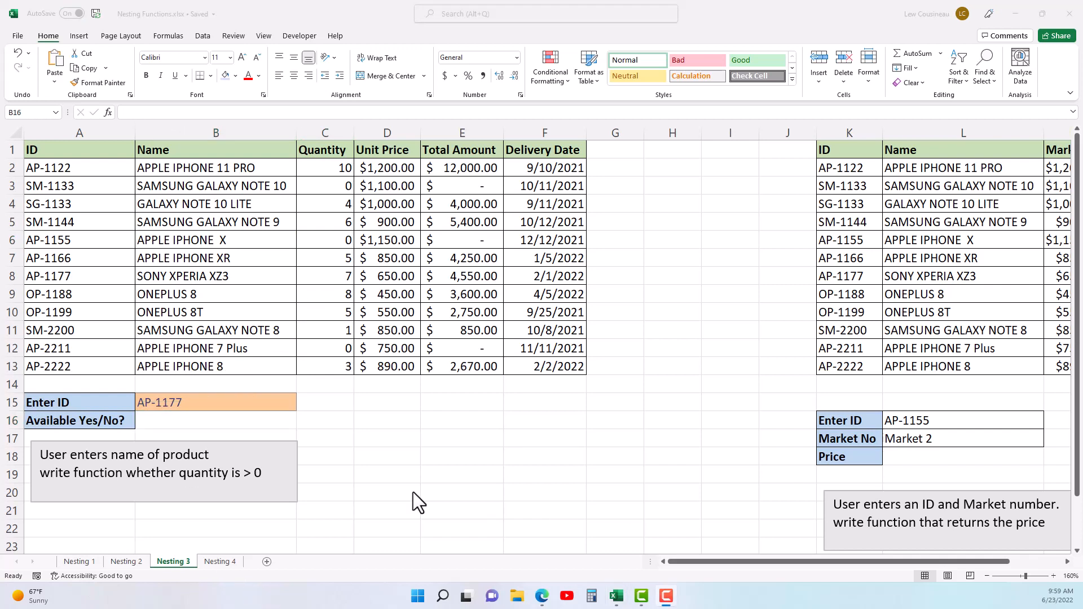
left_click(185, 423)
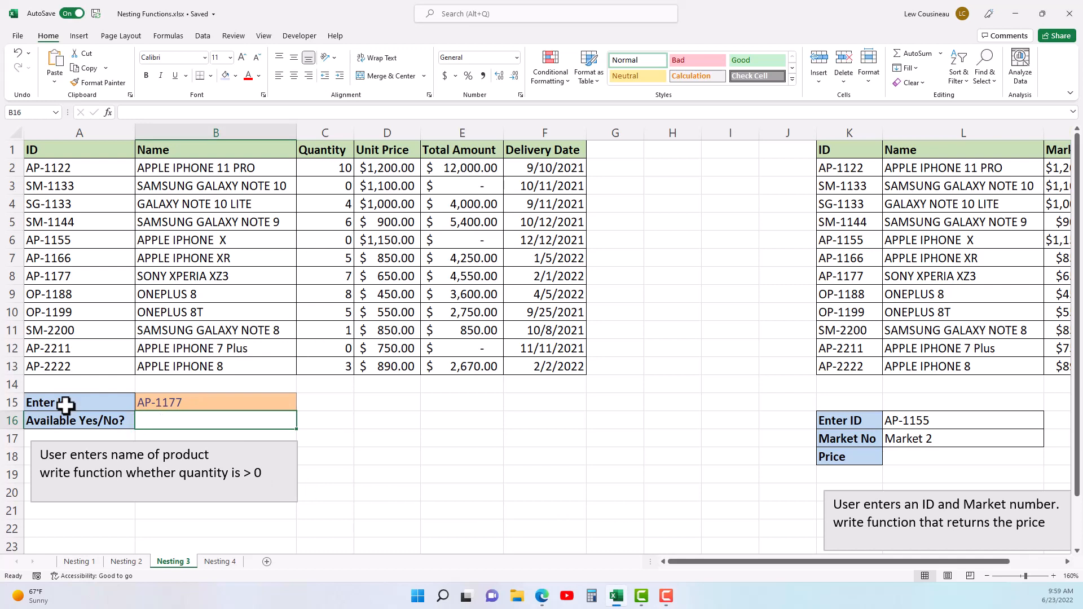
type("=xl")
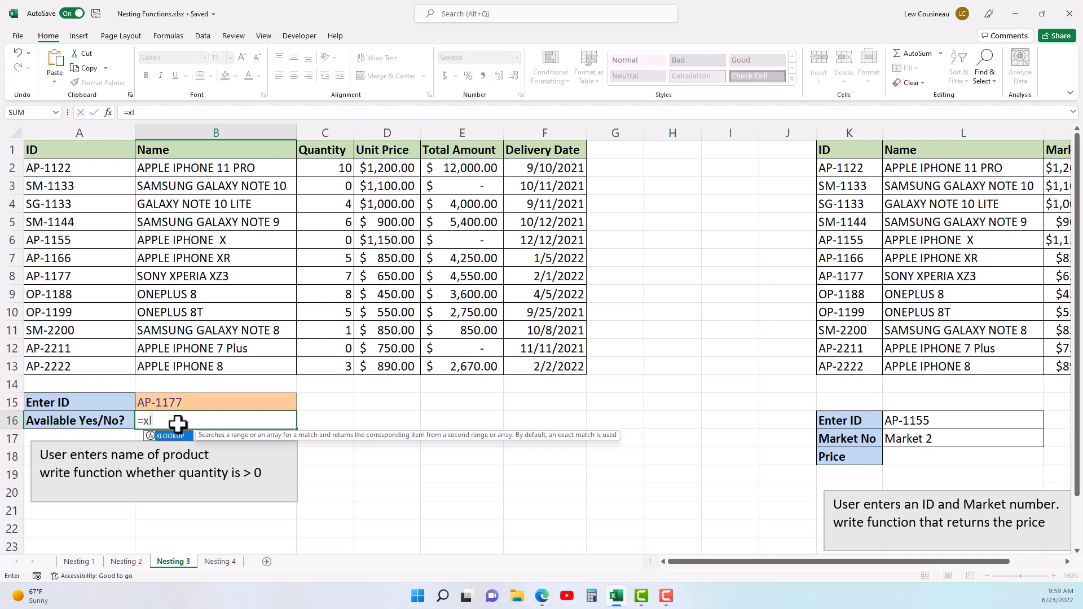
key("Tab")
left_click(169, 402)
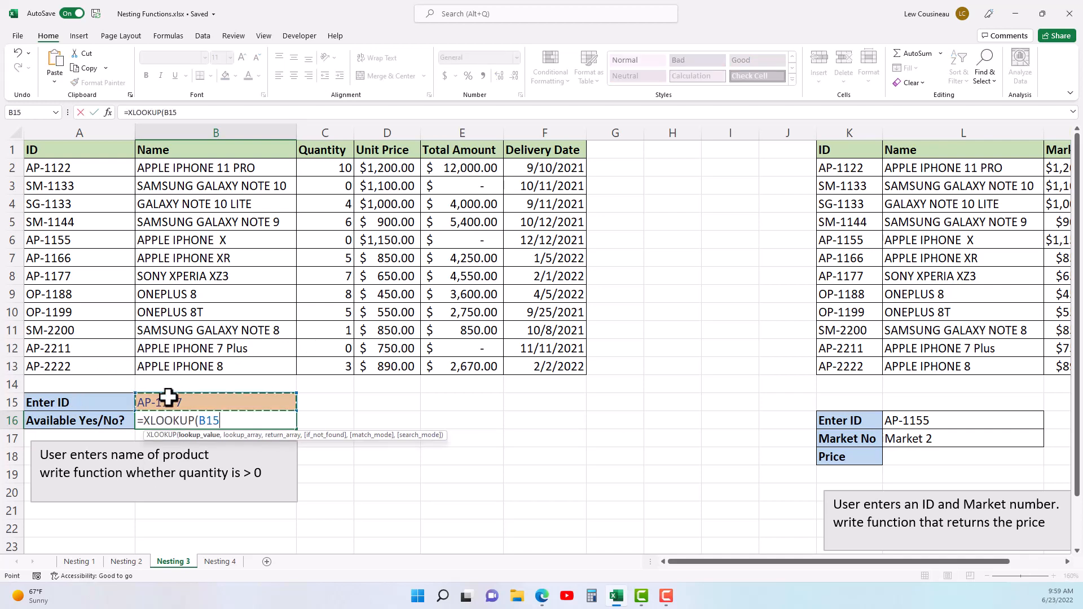
type(",")
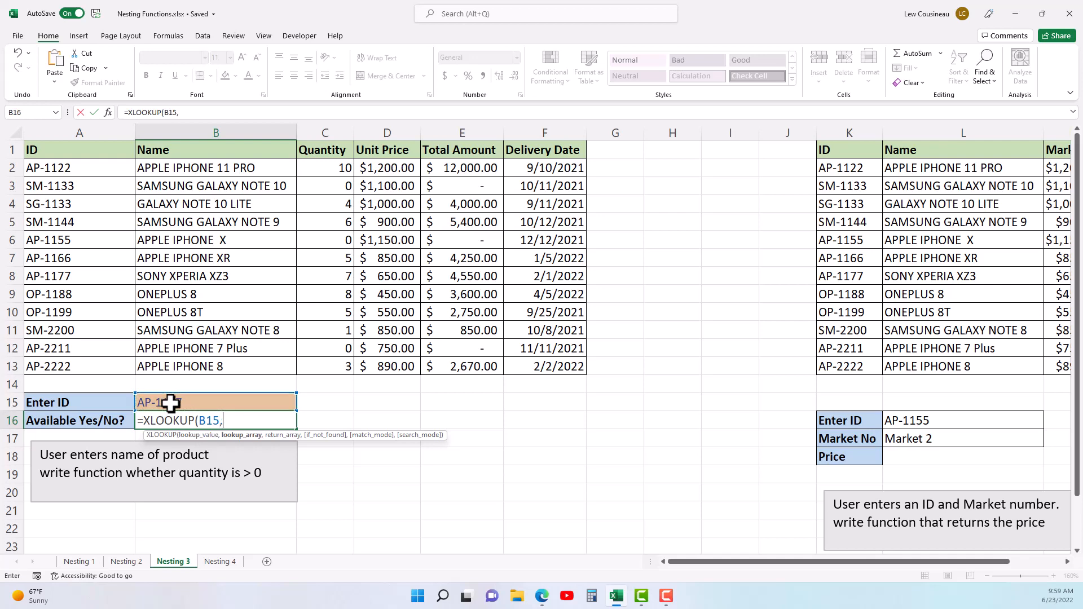
left_click_drag(59, 168, 42, 367)
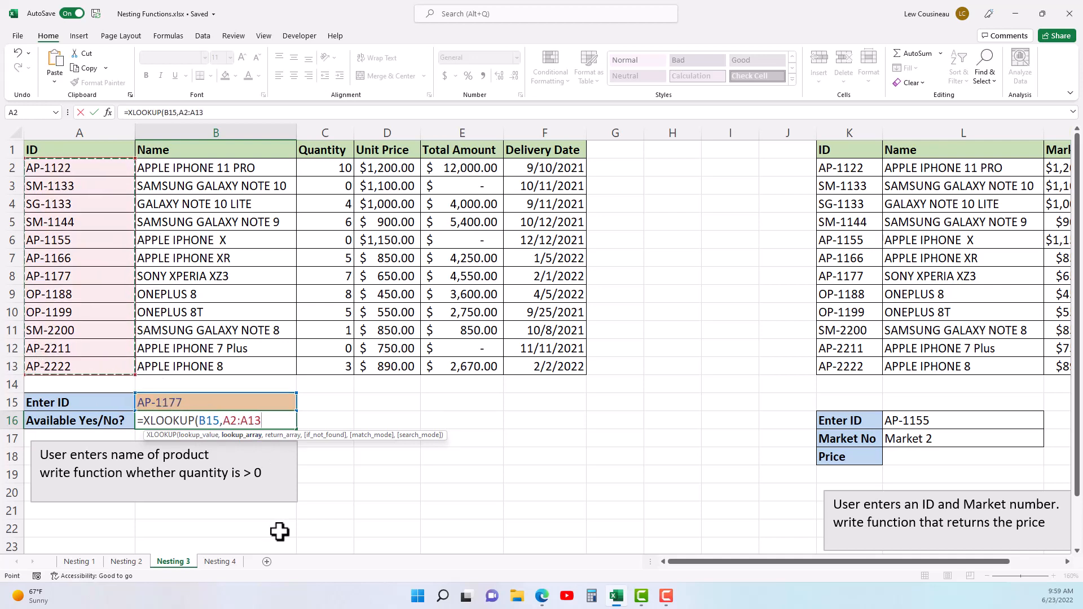
type(",")
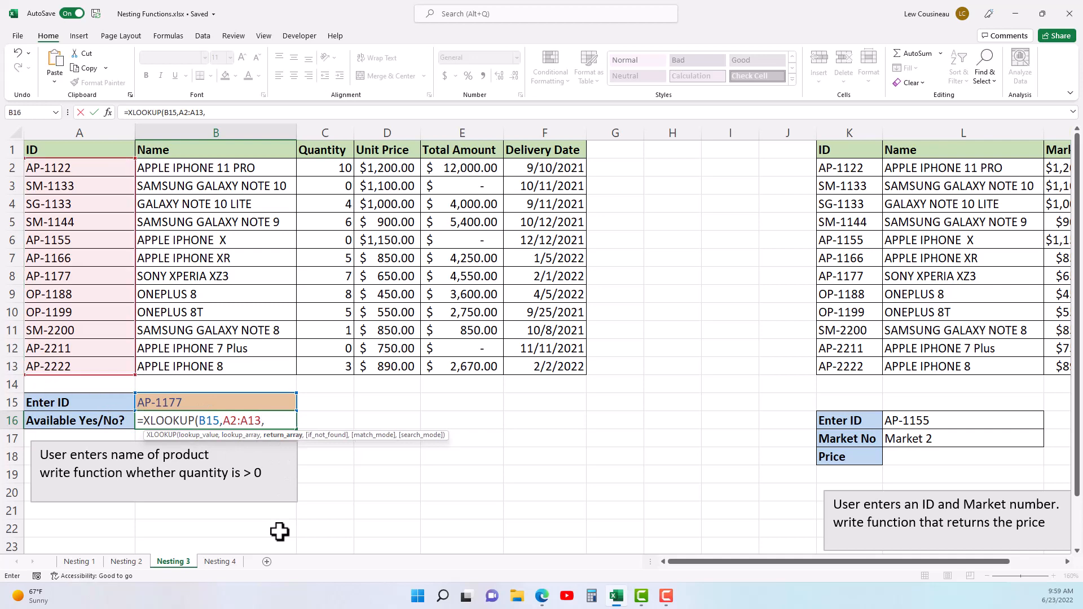
left_click_drag(330, 168, 345, 367)
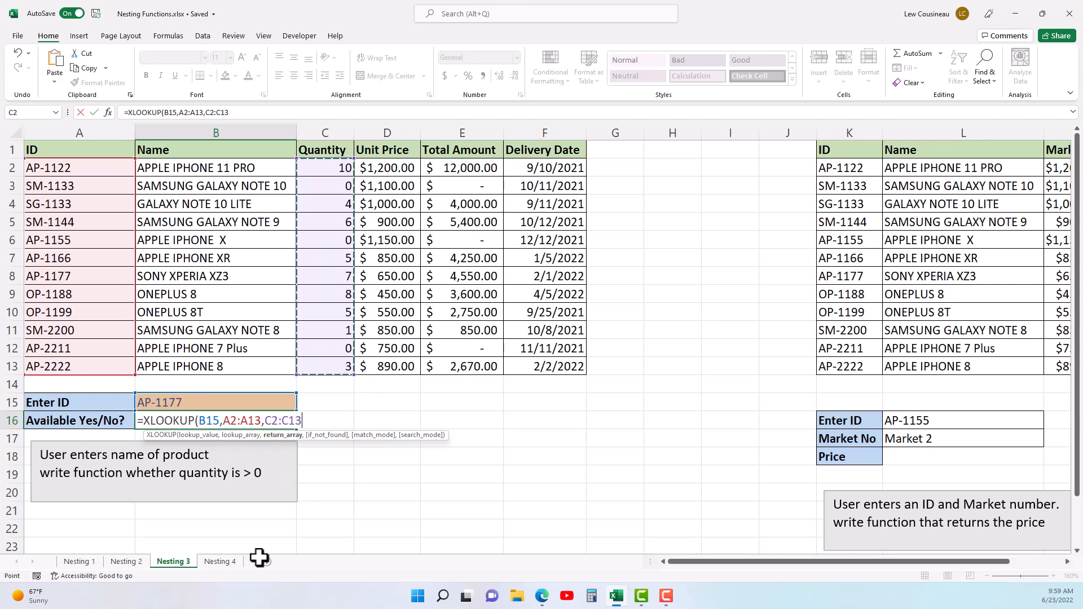
type(")")
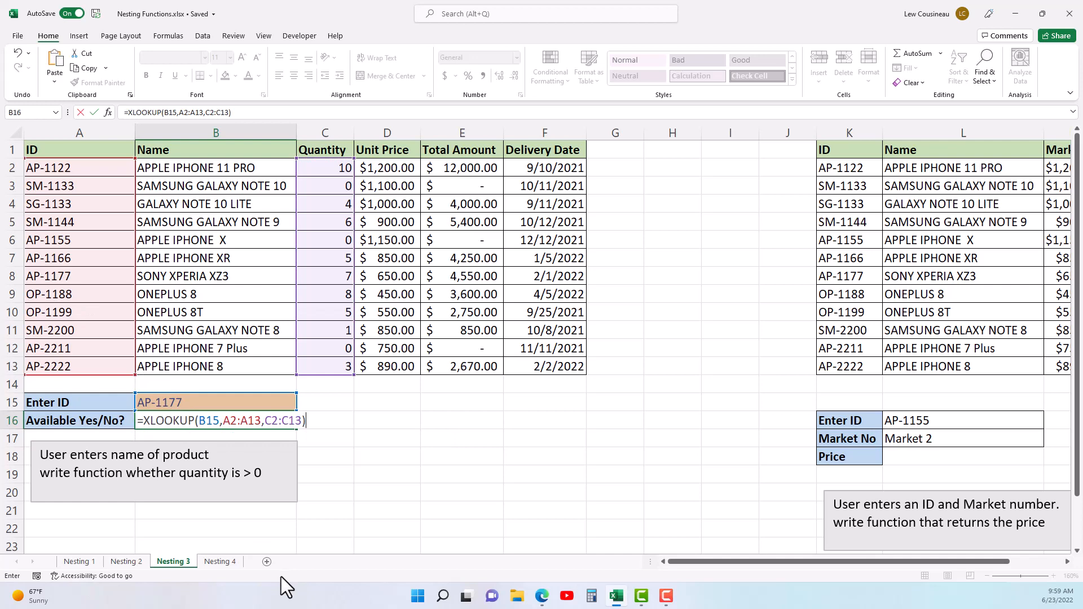
key("Return")
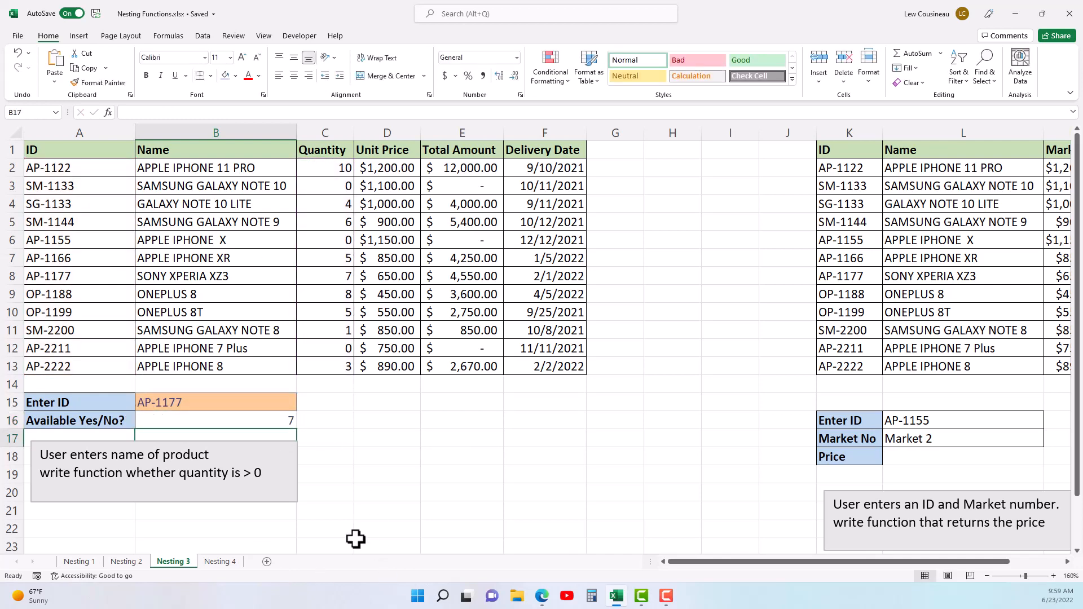
Step: Enter an IF formula in C16 that returns "YES" when B16 is greater than 0 and "NO" otherwise
left_click(338, 427)
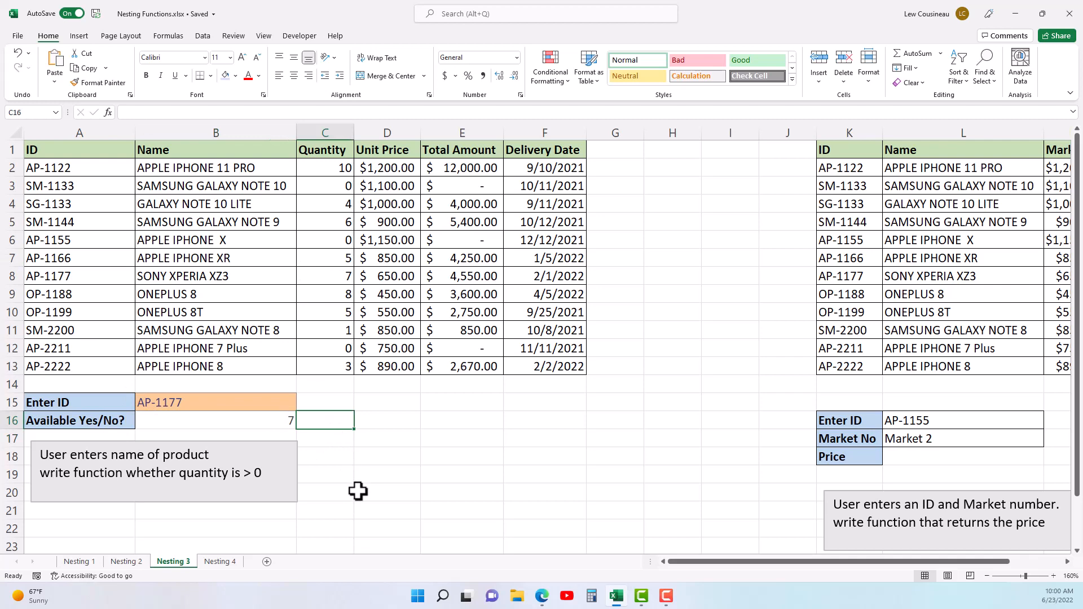
type("=if")
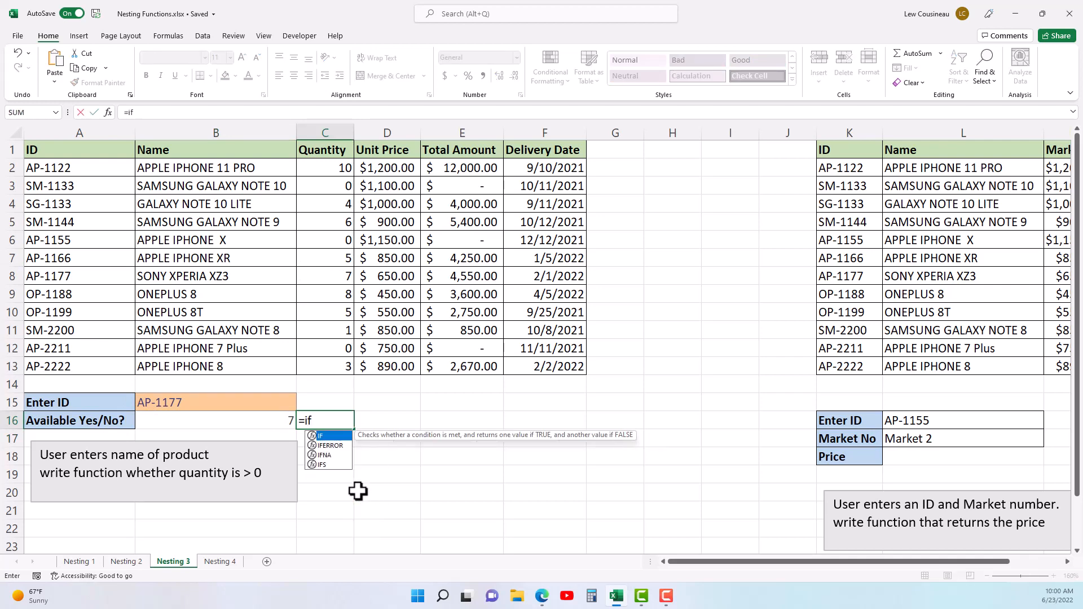
type("(")
left_click(276, 421)
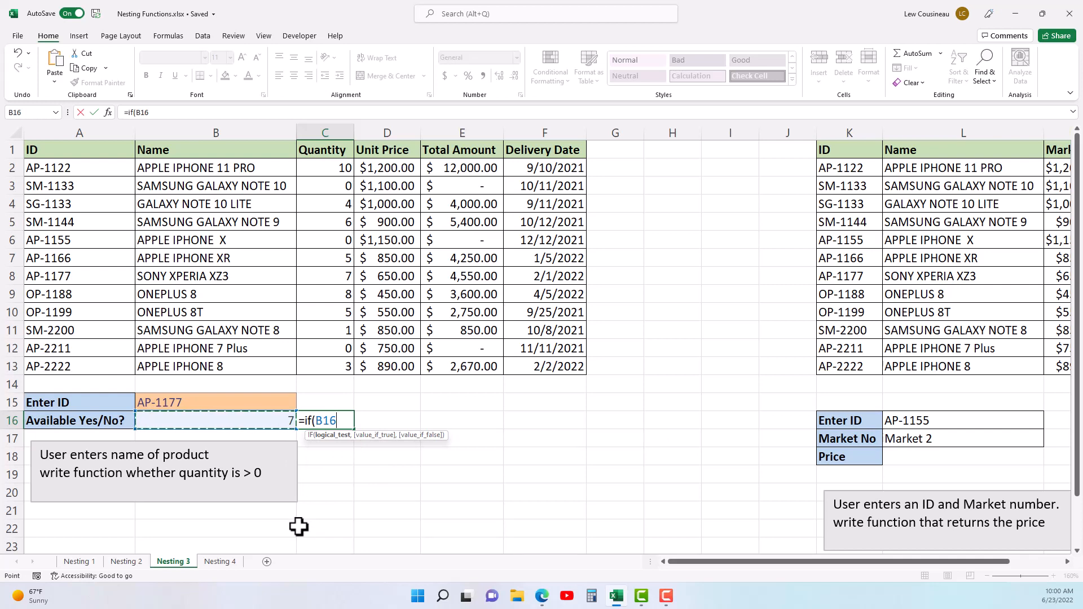
type(">")
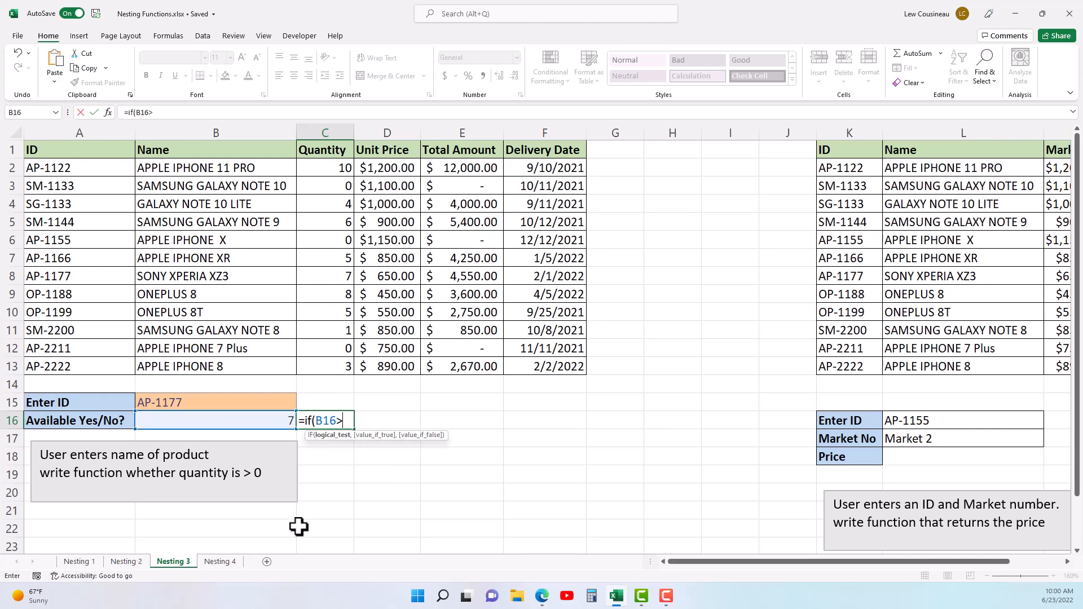
type("0,\"YES")
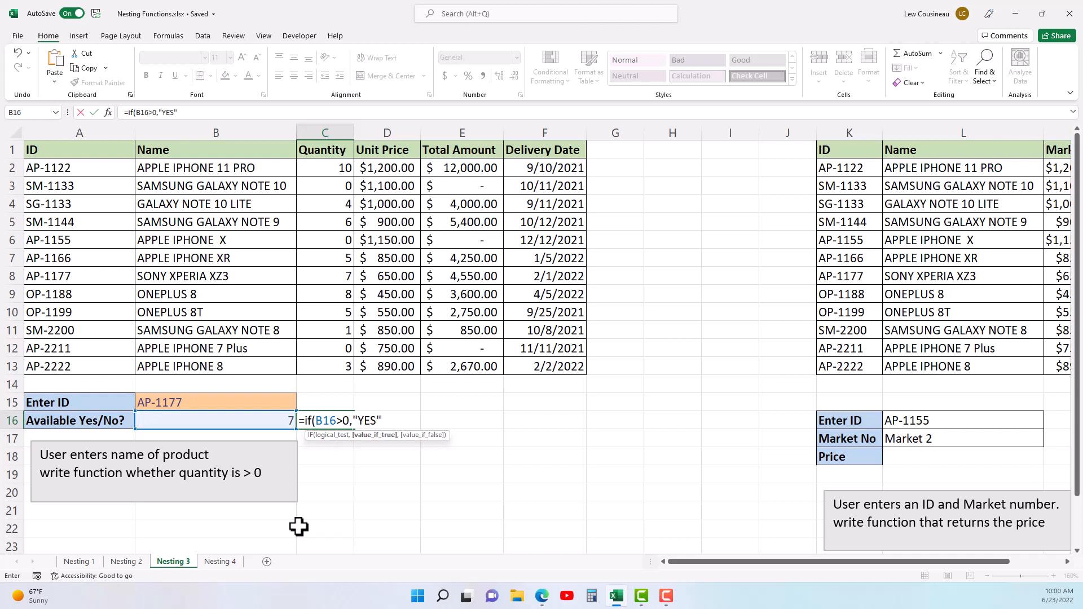
type(",")
type(")")
key("Return")
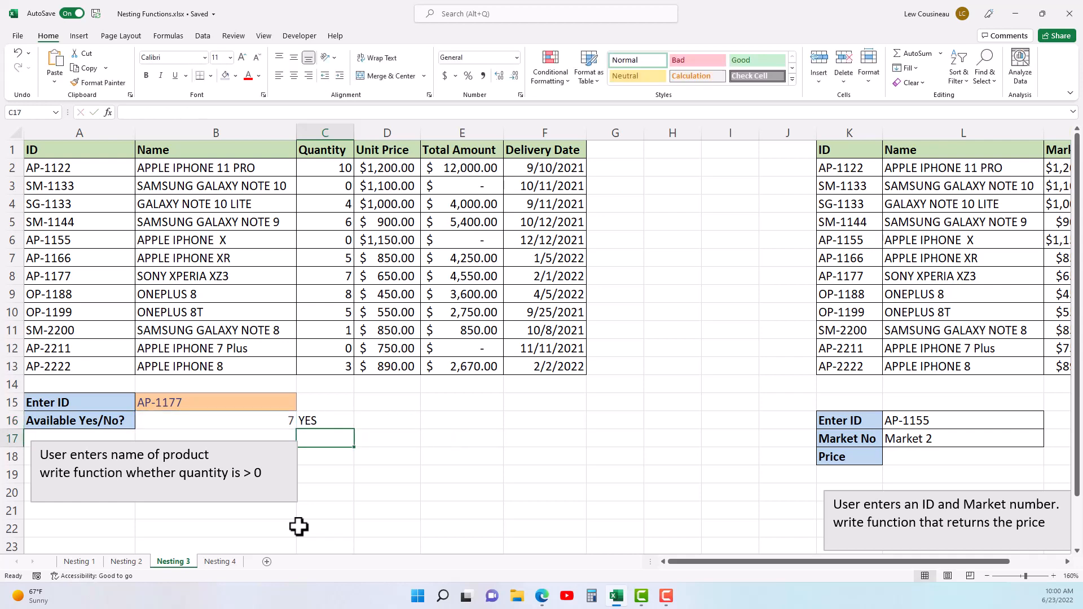
Step: Compare the XLOOKUP formula in B16 with the IF formula in C16, and examine the B16 reference in its logical test
left_click(318, 415)
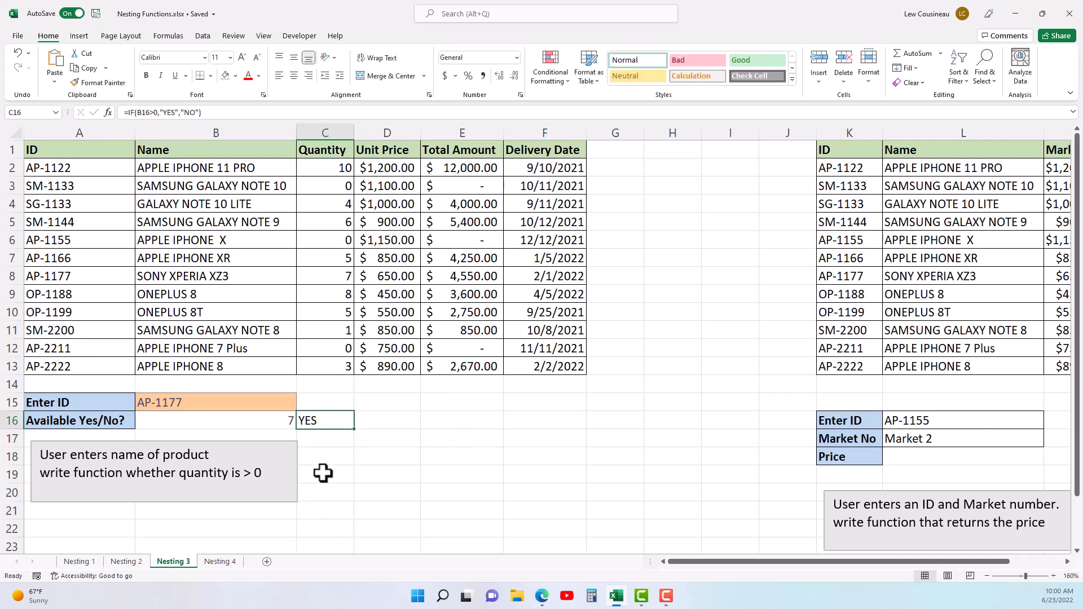
left_click(273, 421)
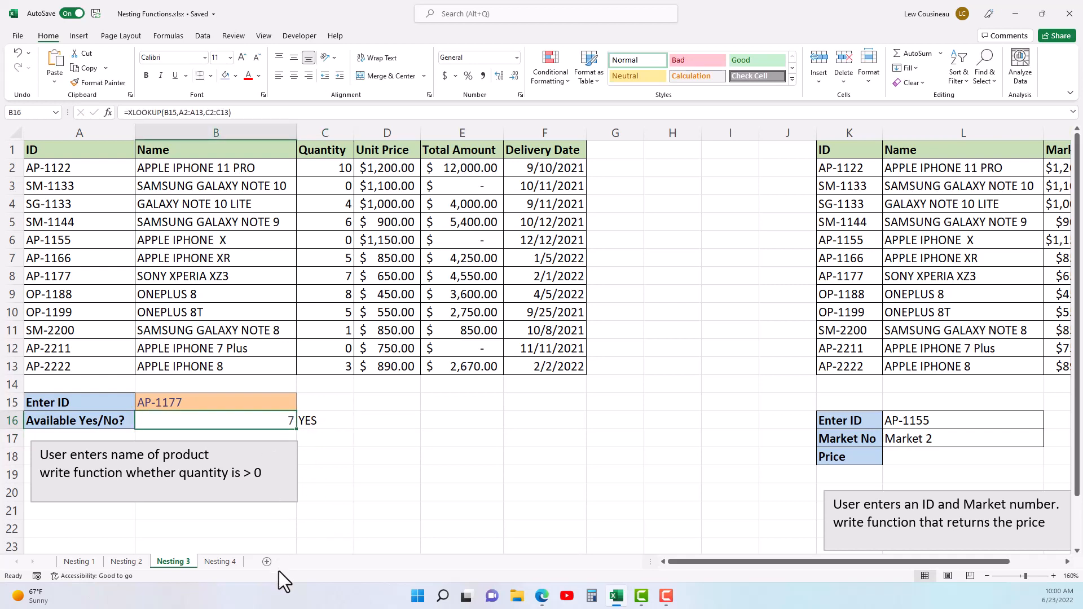
left_click(337, 422)
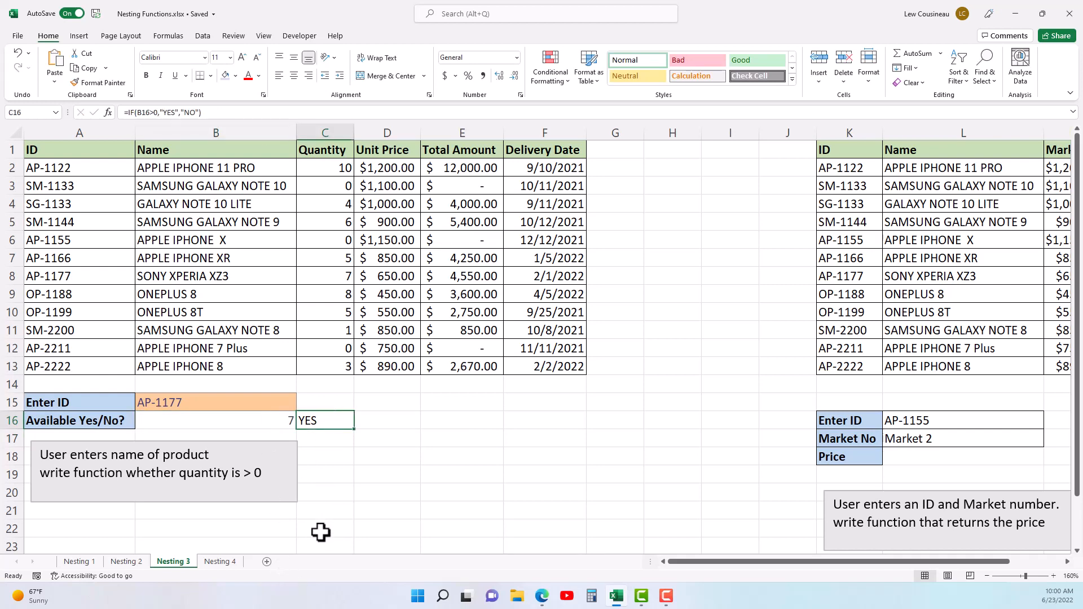
left_click(245, 424)
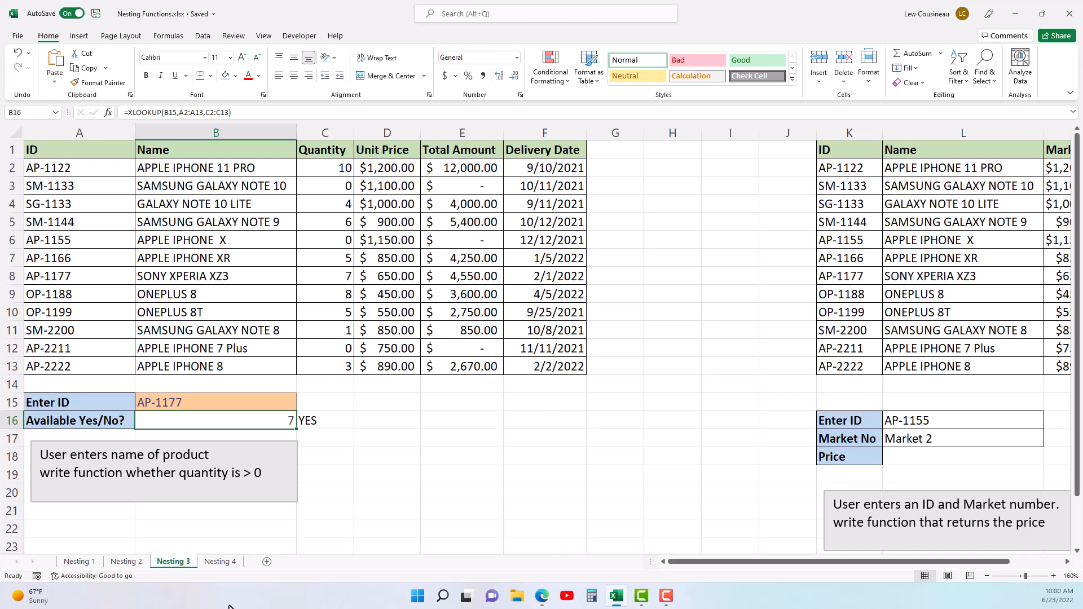
double_click(318, 421)
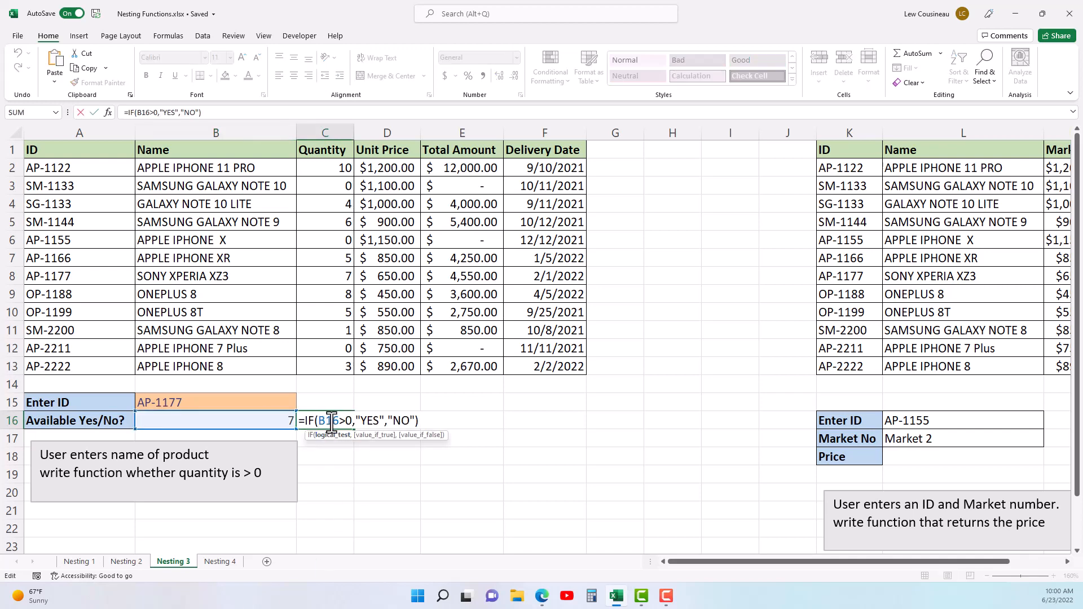
left_click_drag(318, 420, 339, 421)
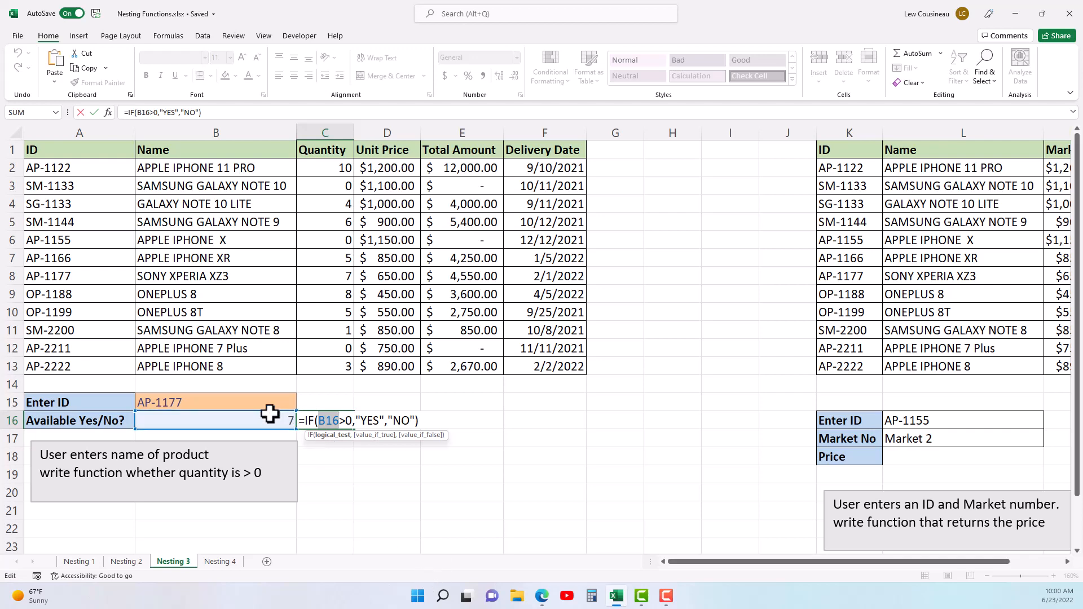
key("ctrl+Return")
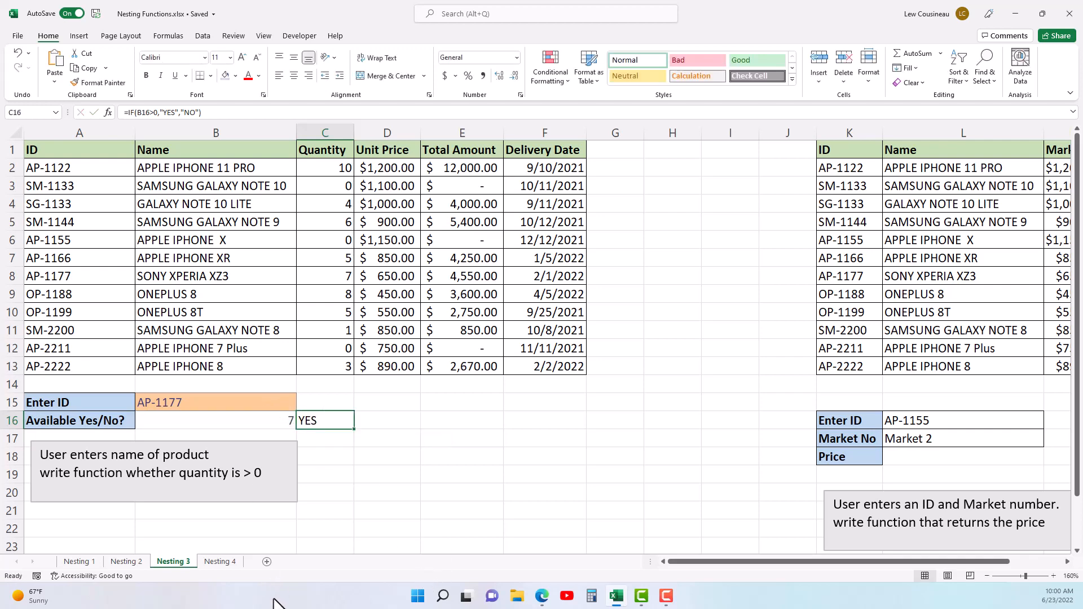
Step: Copy the XLOOKUP expression from B16's formula without the equals sign, leaving the cell as it is
left_click(200, 423)
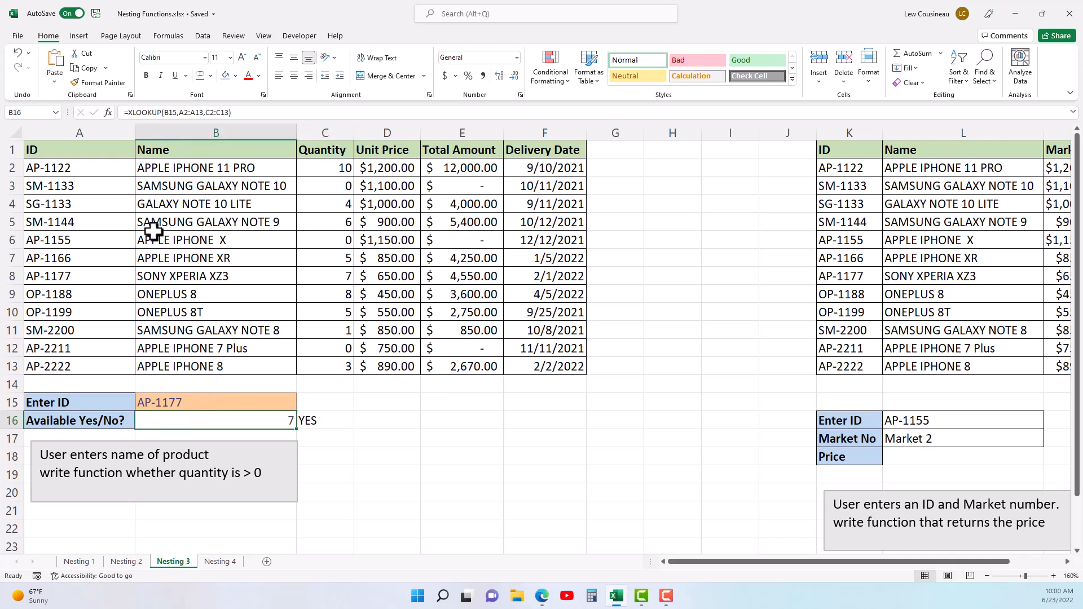
left_click_drag(128, 112, 232, 112)
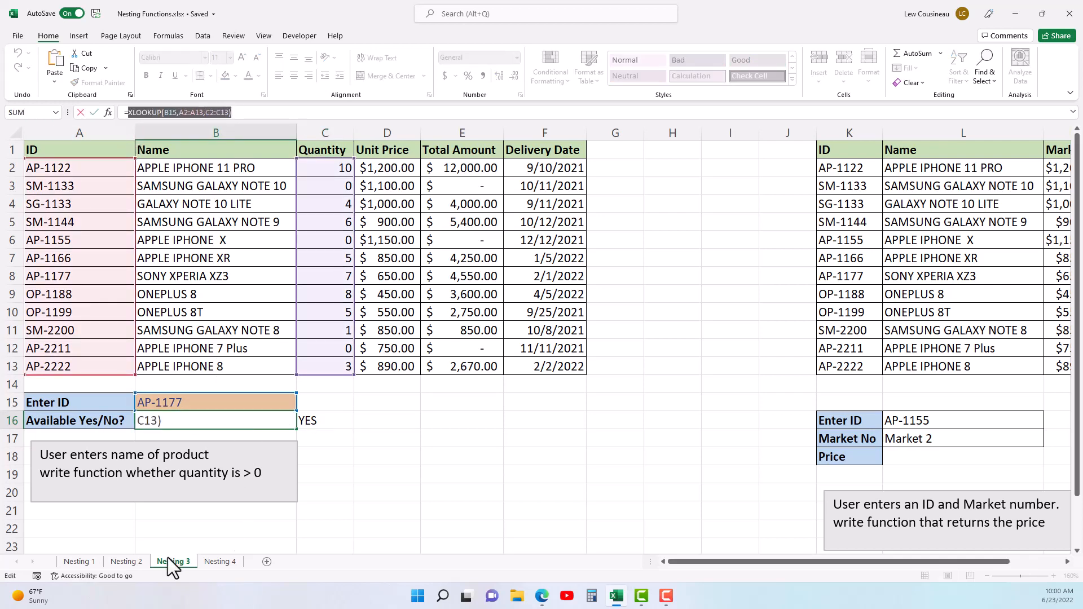
key("ctrl+c")
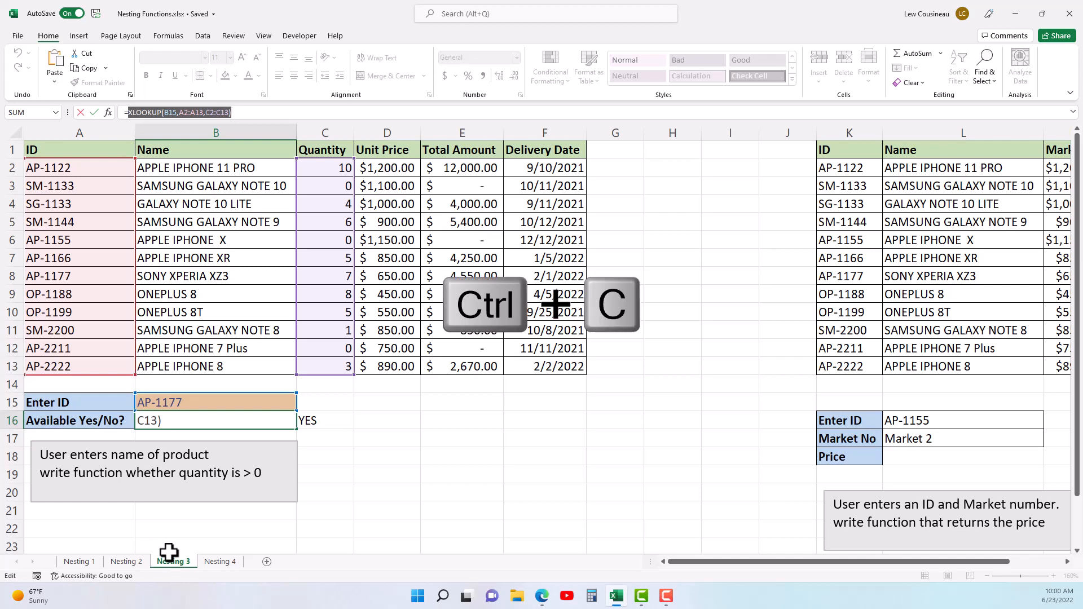
key("Escape")
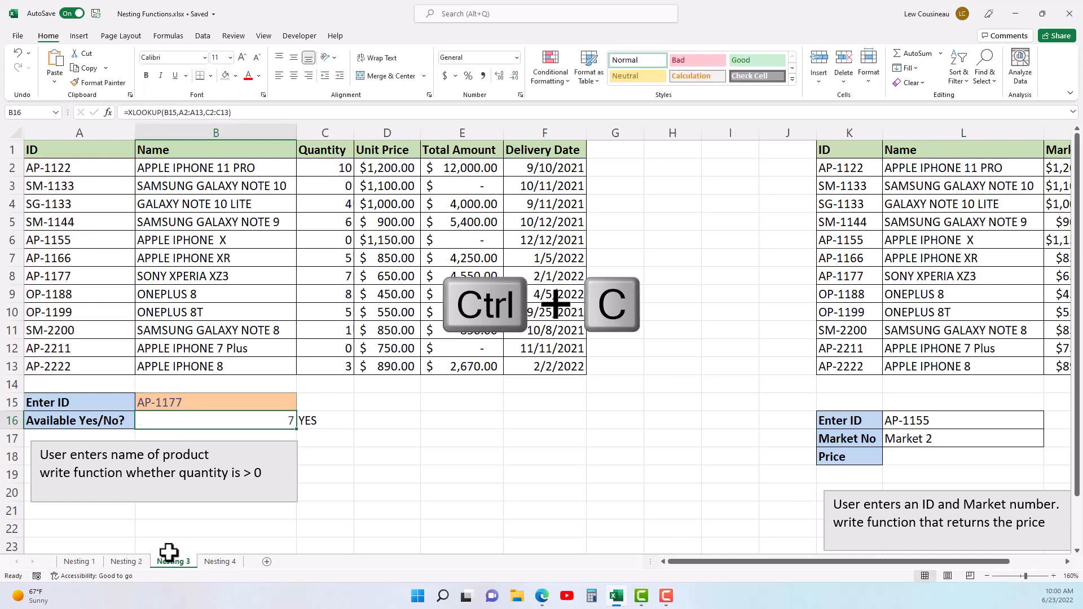
Step: Replace the B16 reference in C16's IF formula with the copied XLOOKUP(B15,A2:A13,C2:C13) expression
left_click(323, 418)
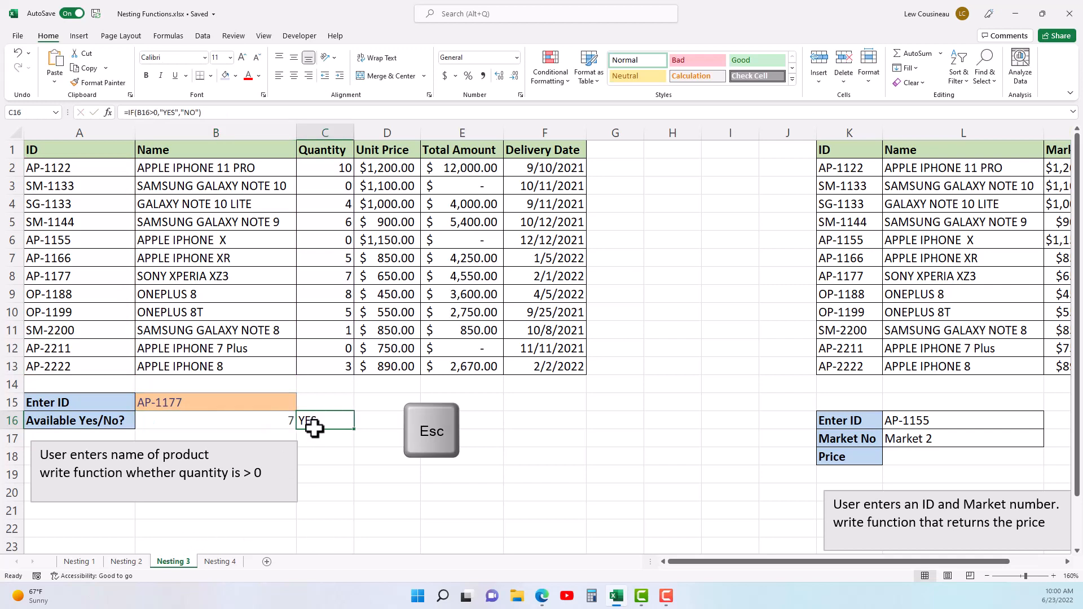
double_click(142, 113)
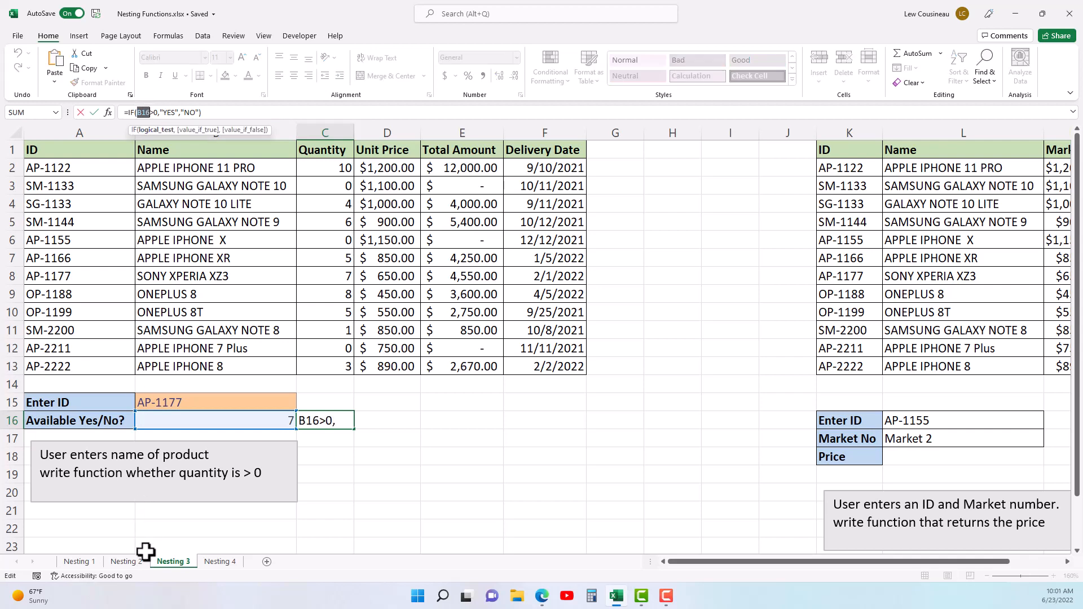
key("ctrl+v")
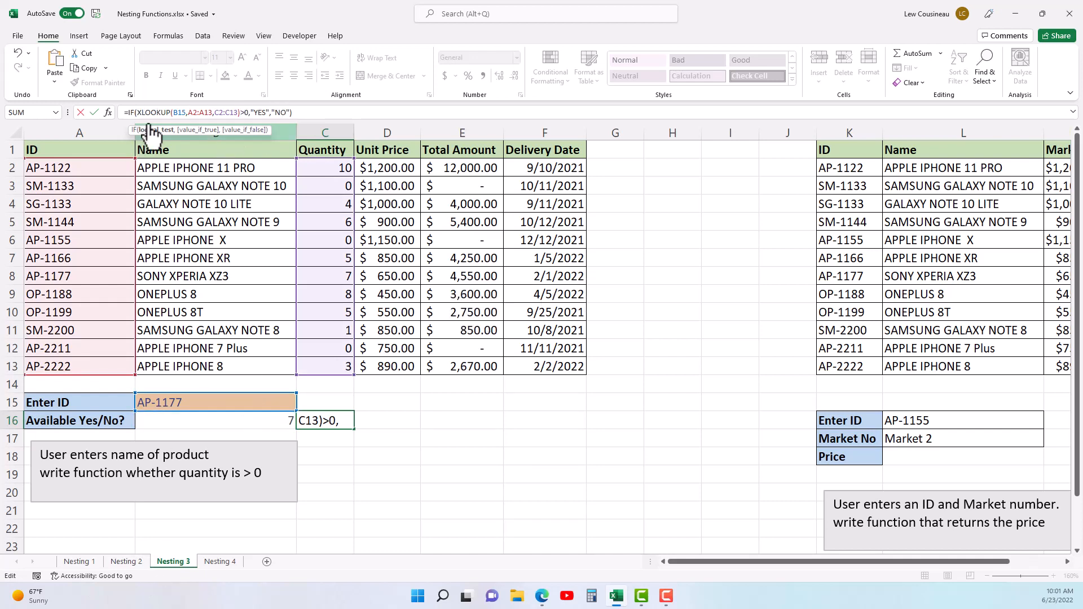
left_click_drag(139, 112, 239, 115)
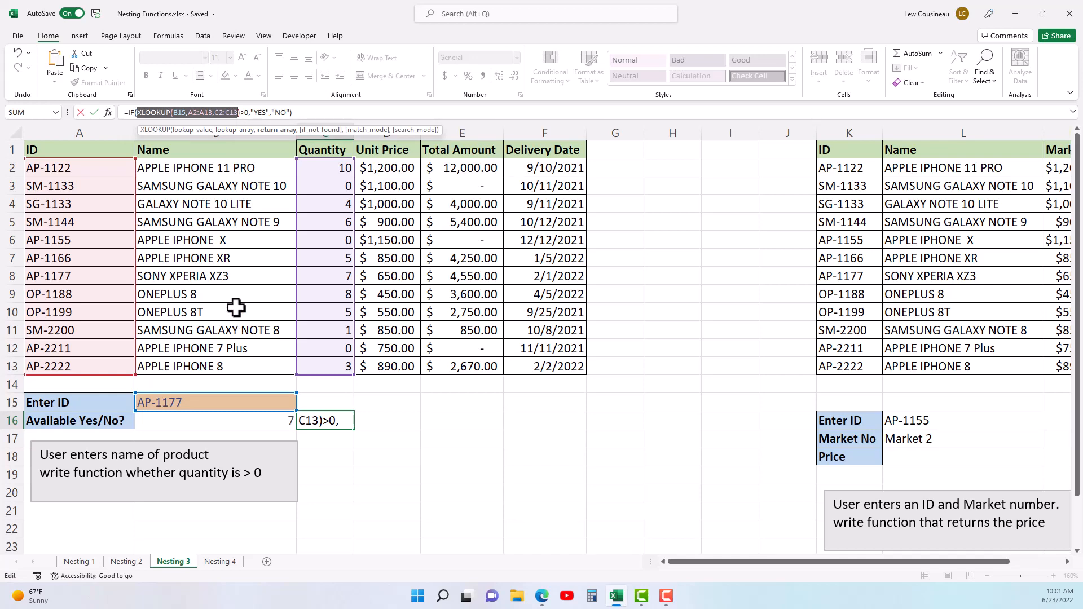
key("Return")
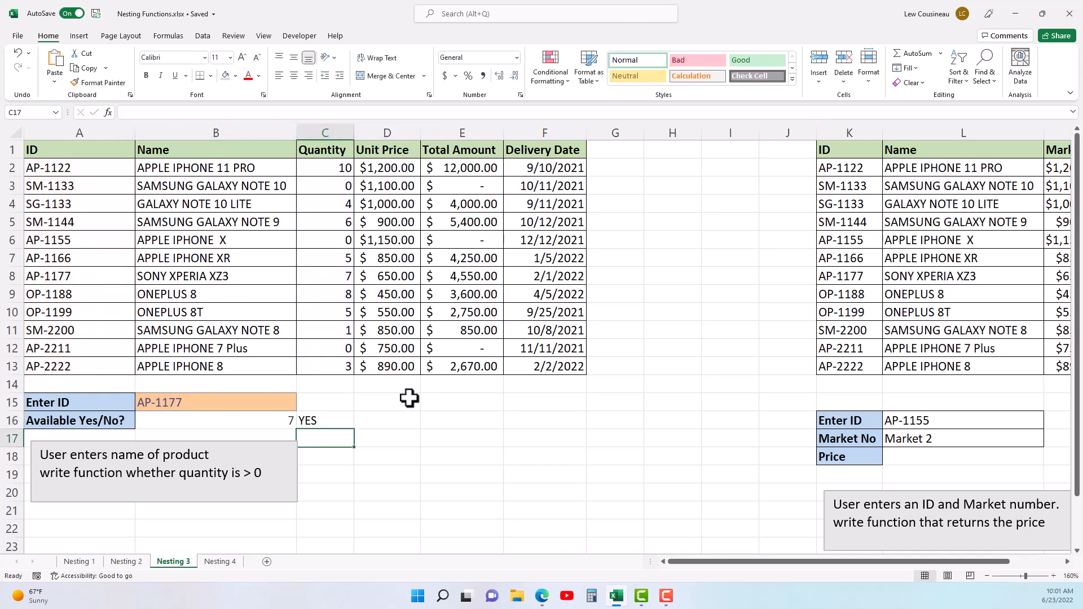
Step: Move the nested IF formula from C16 to B16, replacing the data there, and open the moved formula for review
left_click(325, 422)
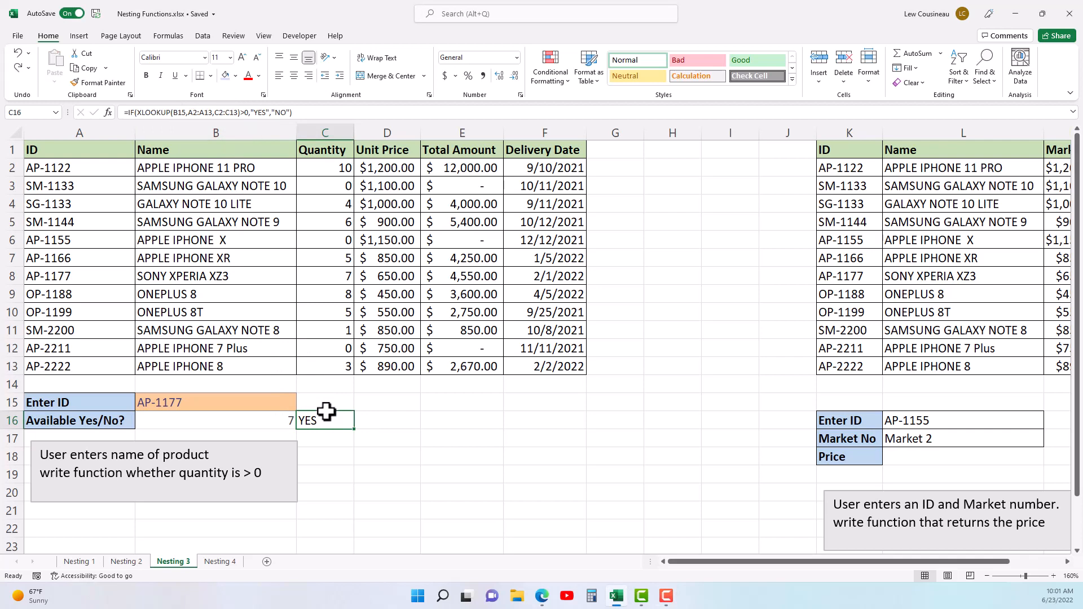
left_click_drag(326, 412, 265, 415)
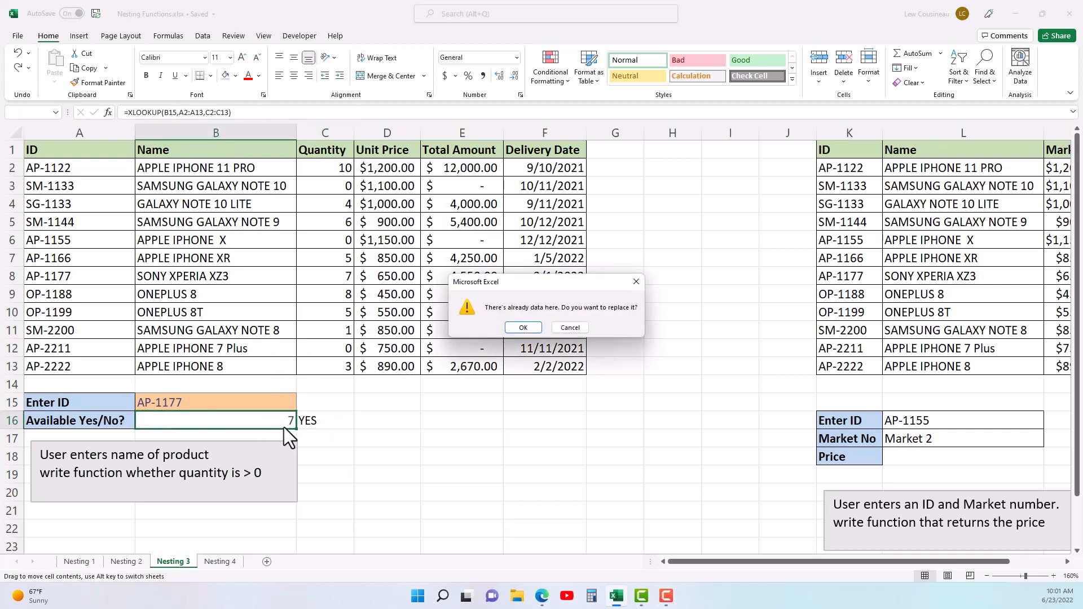
left_click(522, 327)
double_click(222, 424)
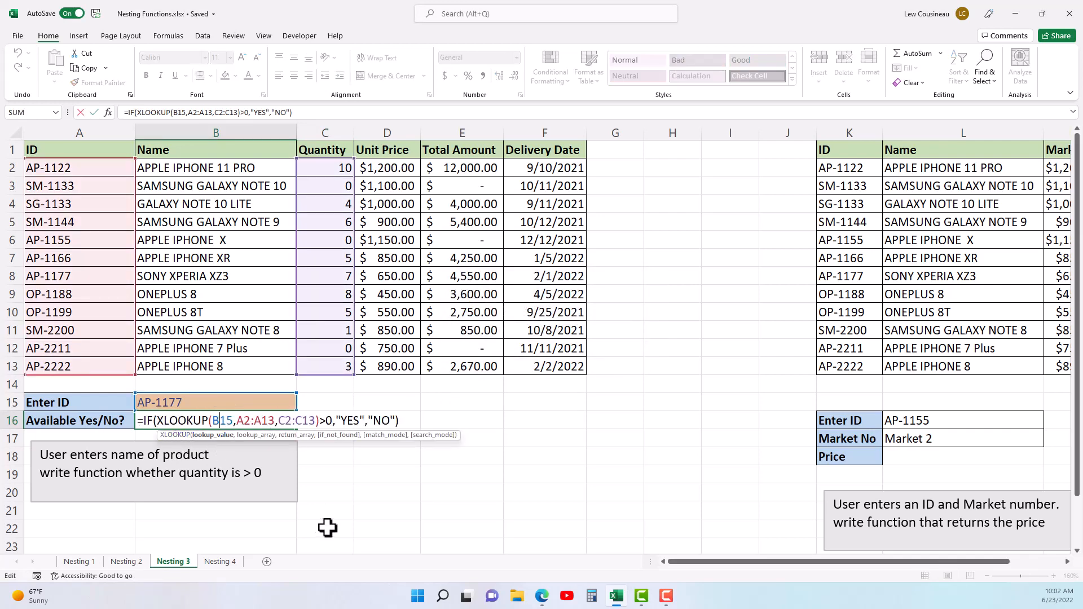
Step: Close the B16 formula unchanged and choose OP-1199 as the Enter ID value in L16
key("Escape")
left_click_drag(733, 566, 865, 562)
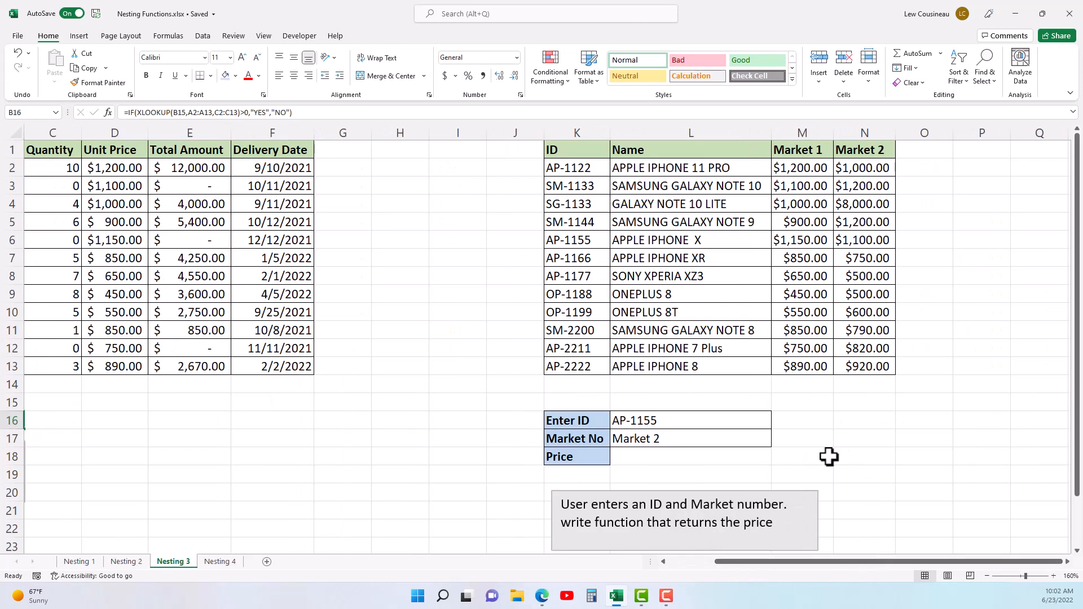
left_click(643, 422)
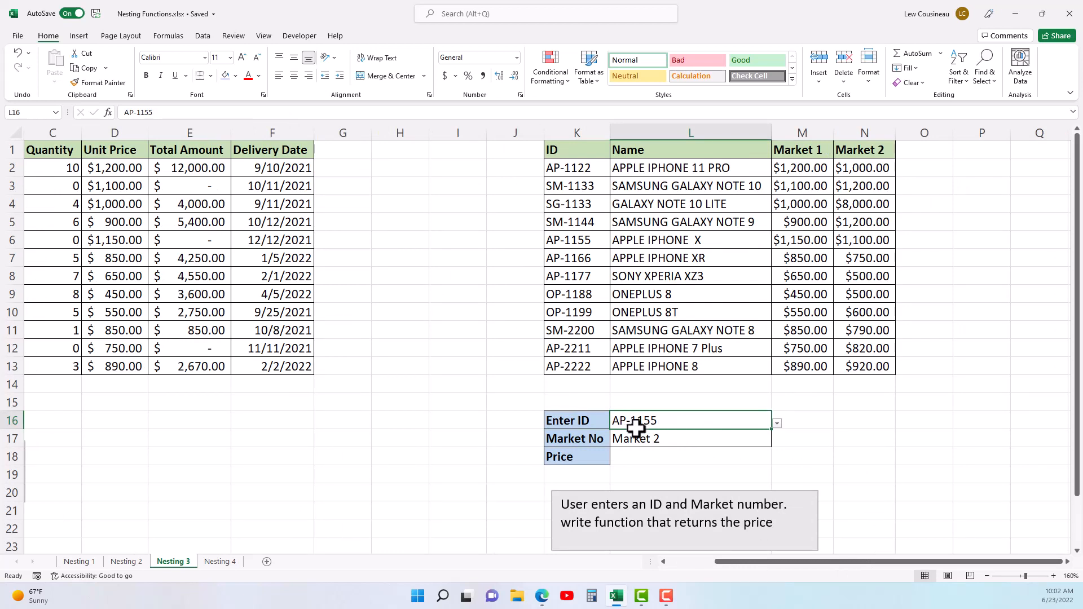
left_click(776, 424)
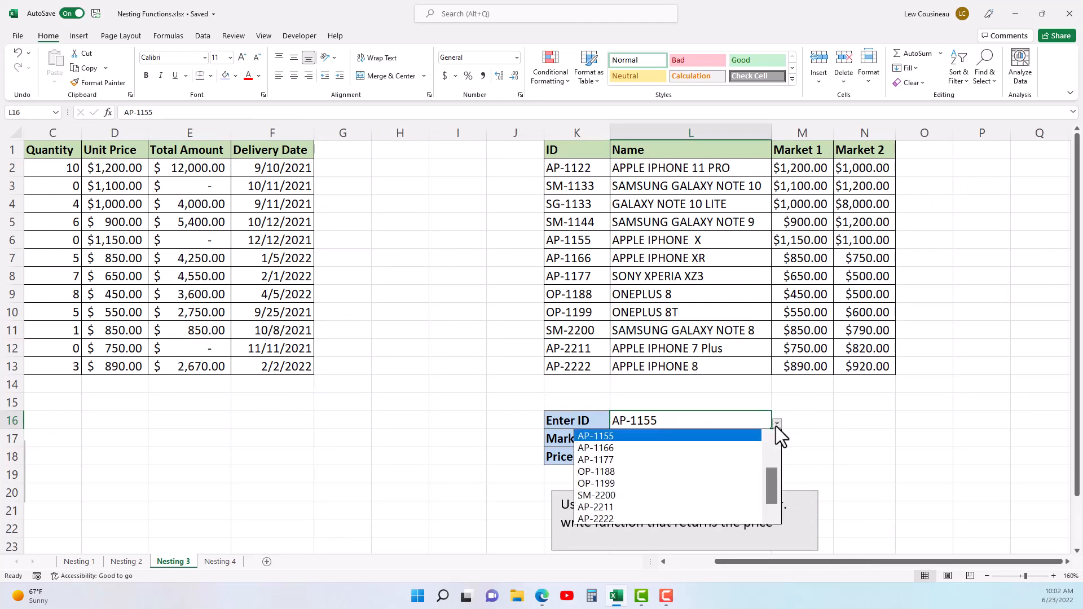
left_click(624, 484)
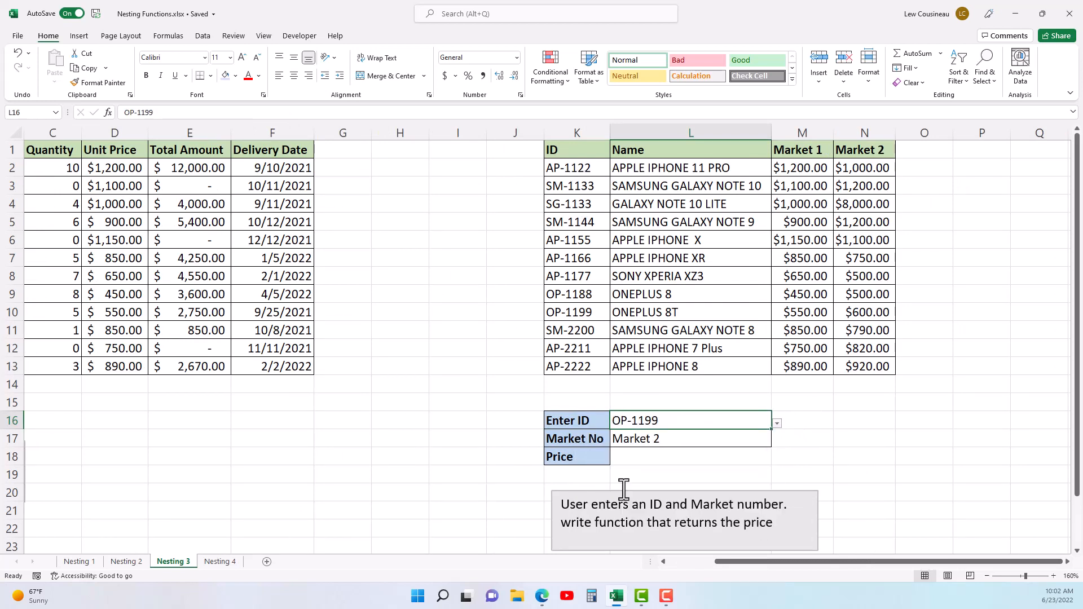
Step: Switch the Market No in L17 to Market 1 and back to Market 2 to show its options
left_click(622, 439)
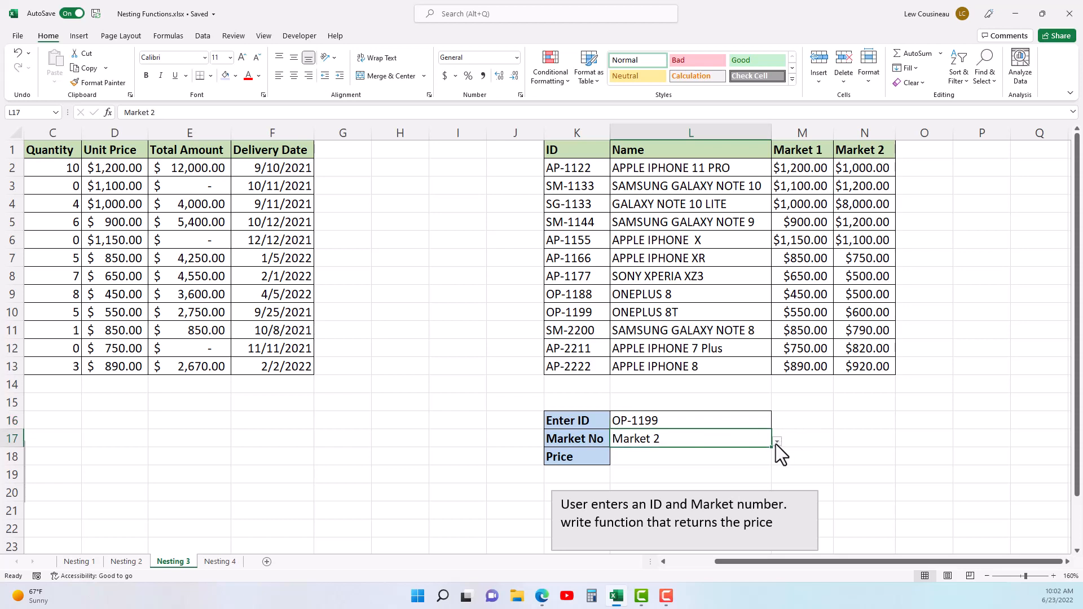
left_click(654, 423)
left_click(650, 438)
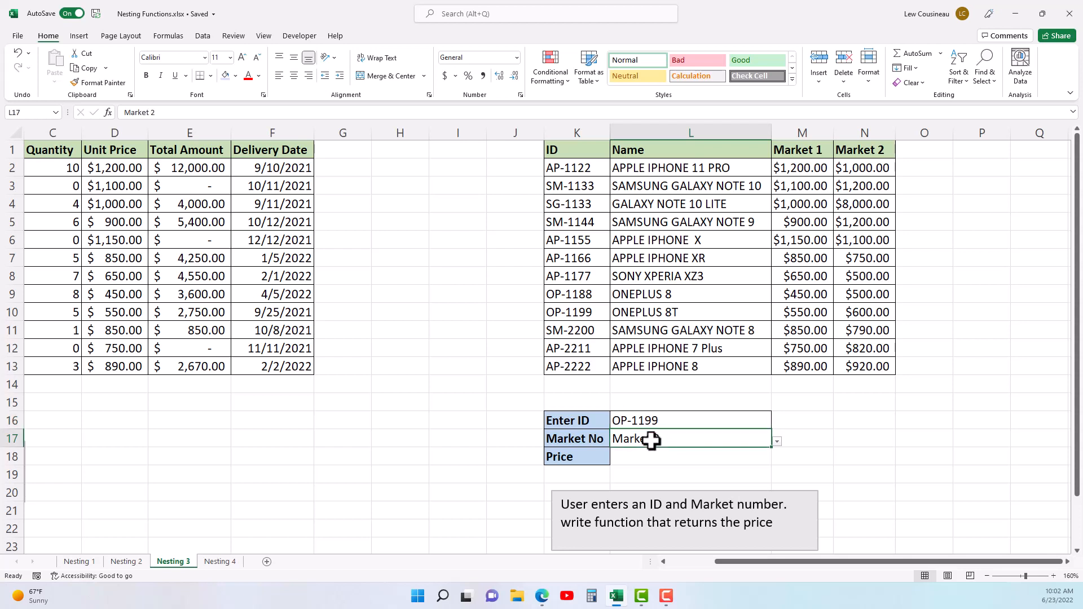
left_click(776, 442)
left_click(590, 454)
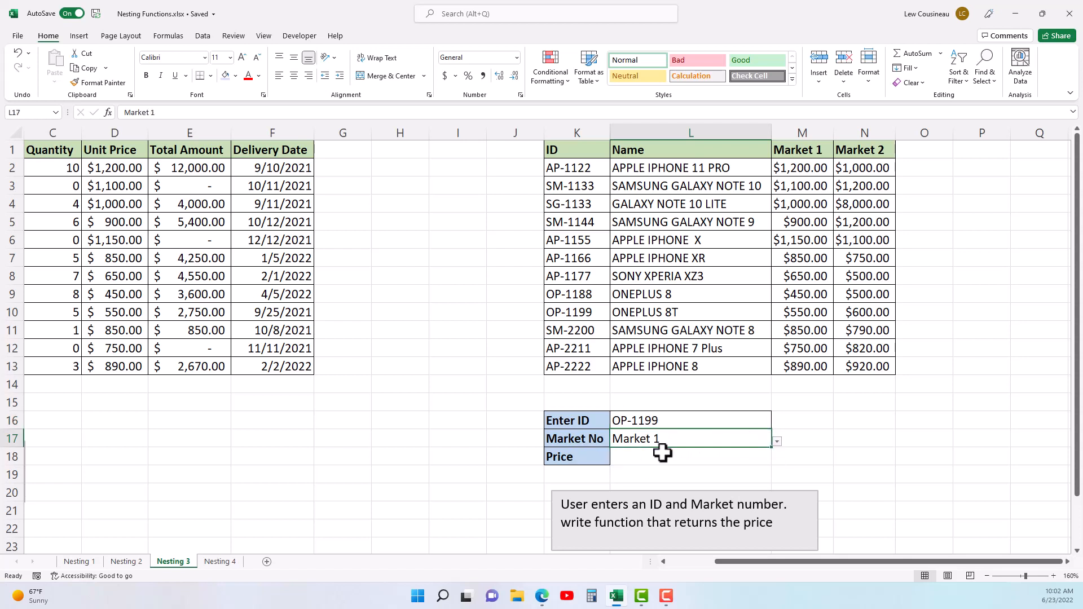
left_click(776, 441)
left_click(702, 466)
Step: Move the instruction text box about the ID and Market number into the empty area beside the Enter ID block
left_click(724, 504)
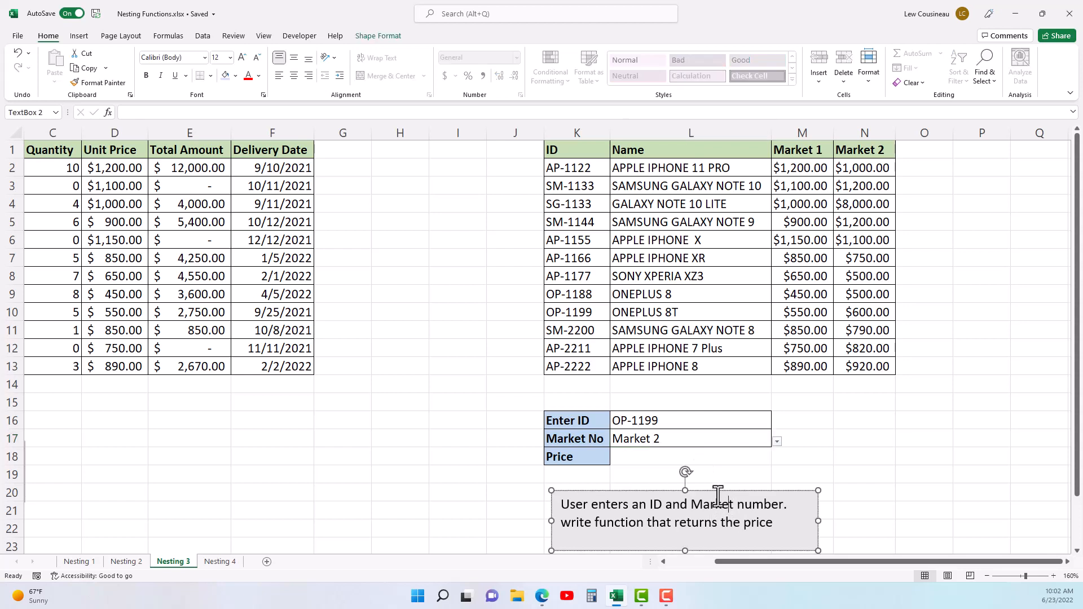
left_click_drag(716, 492, 430, 428)
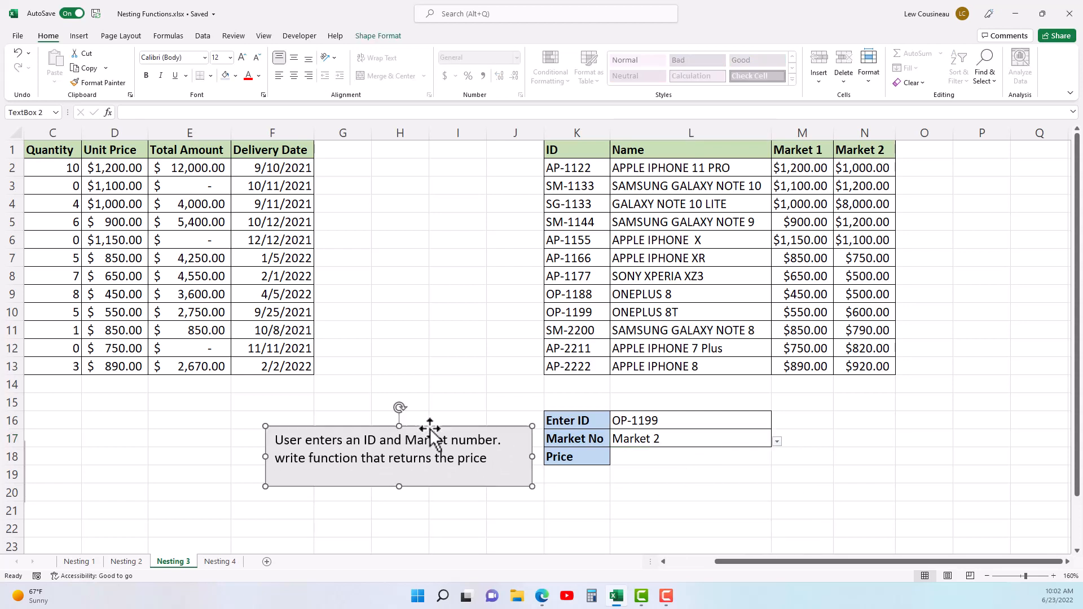
Step: Start an XLOOKUP formula in the Price cell L18 with the entered ID in L16 as the lookup value
left_click(639, 459)
type("=x")
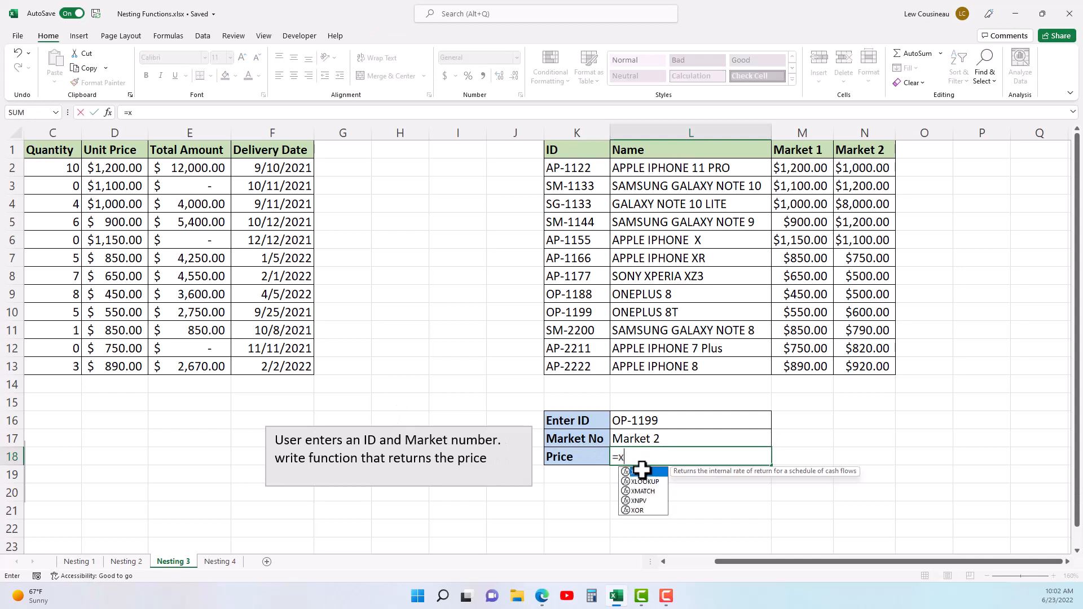
double_click(645, 482)
scroll(688, 519, "right", 2)
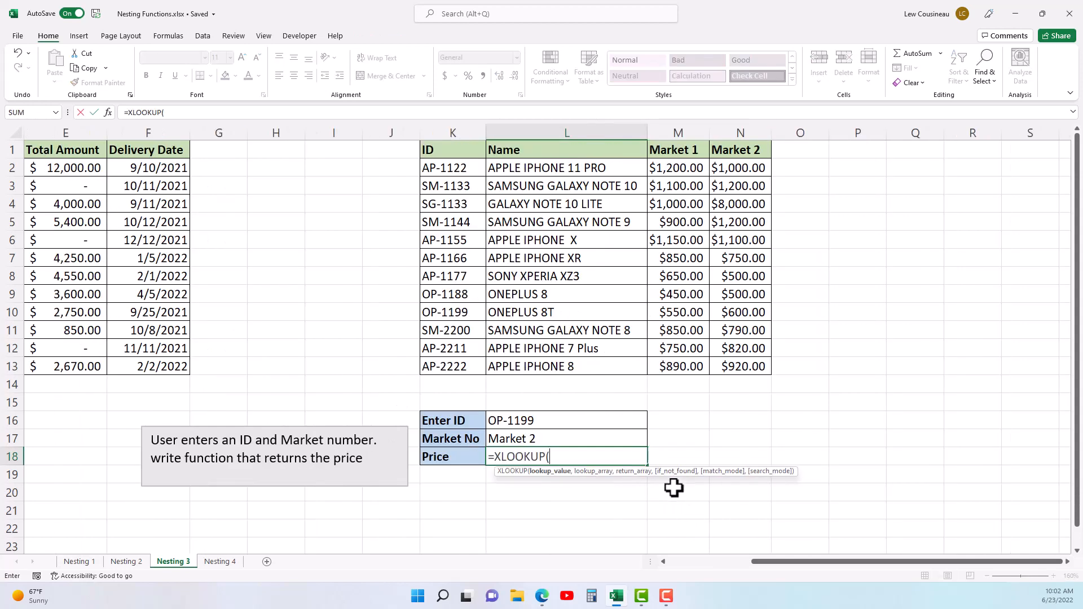
left_click_drag(789, 563, 1021, 564)
left_click(1067, 562)
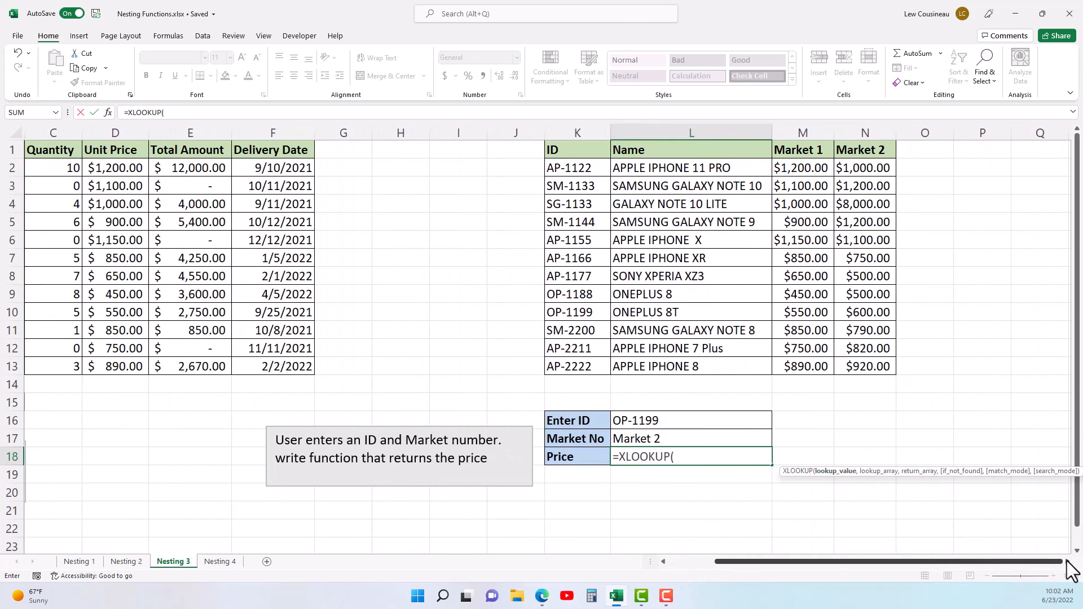
left_click(645, 419)
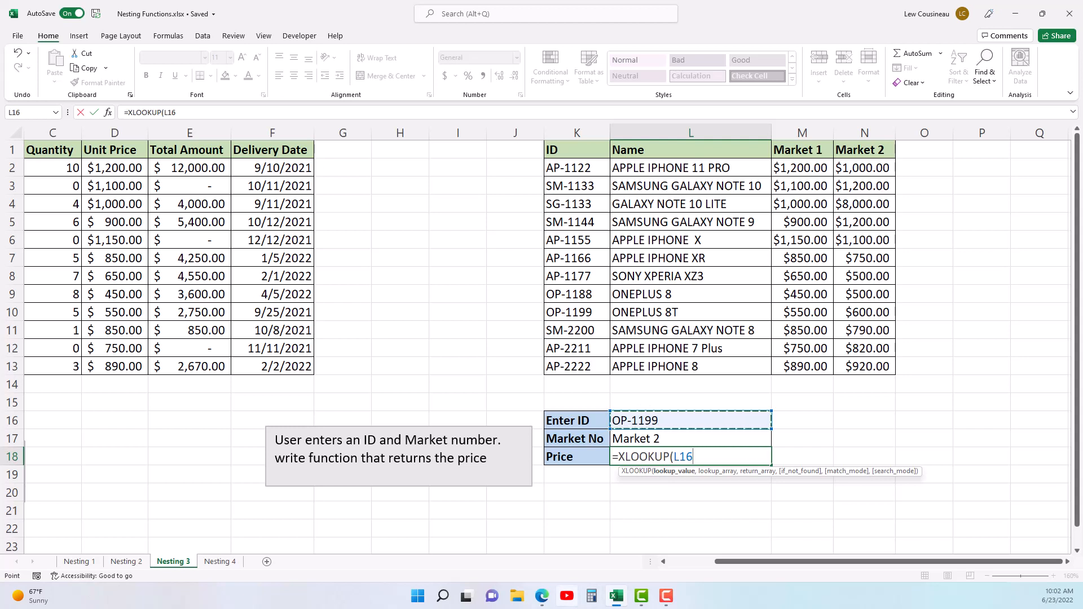
type(",")
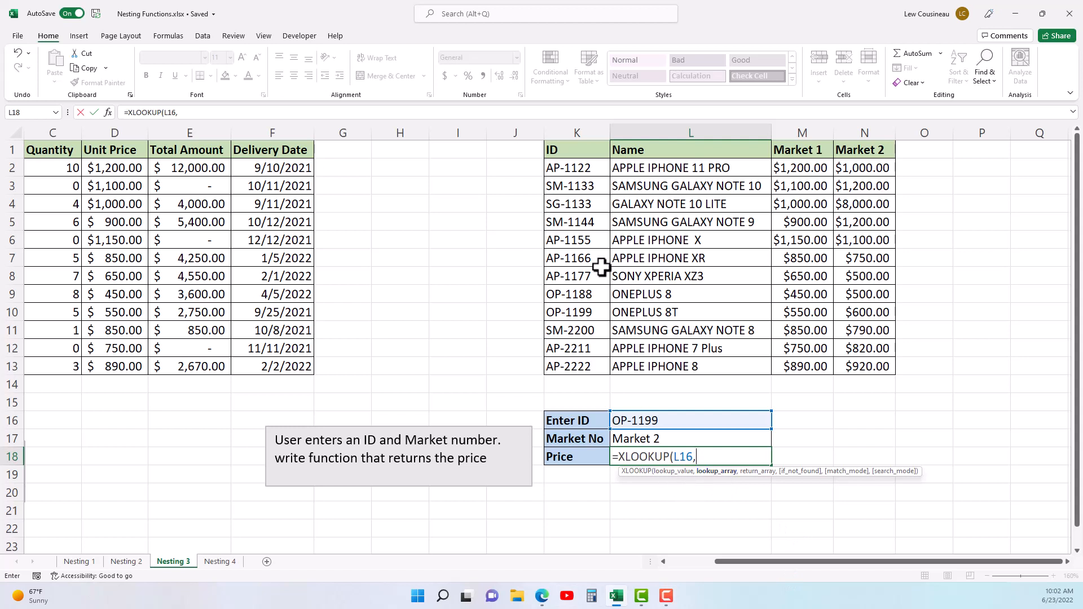
Step: Complete the XLOOKUP in L18 with lookup array K2:K13 and the Market 2 prices N2:N13 as return array
left_click_drag(559, 169, 562, 366)
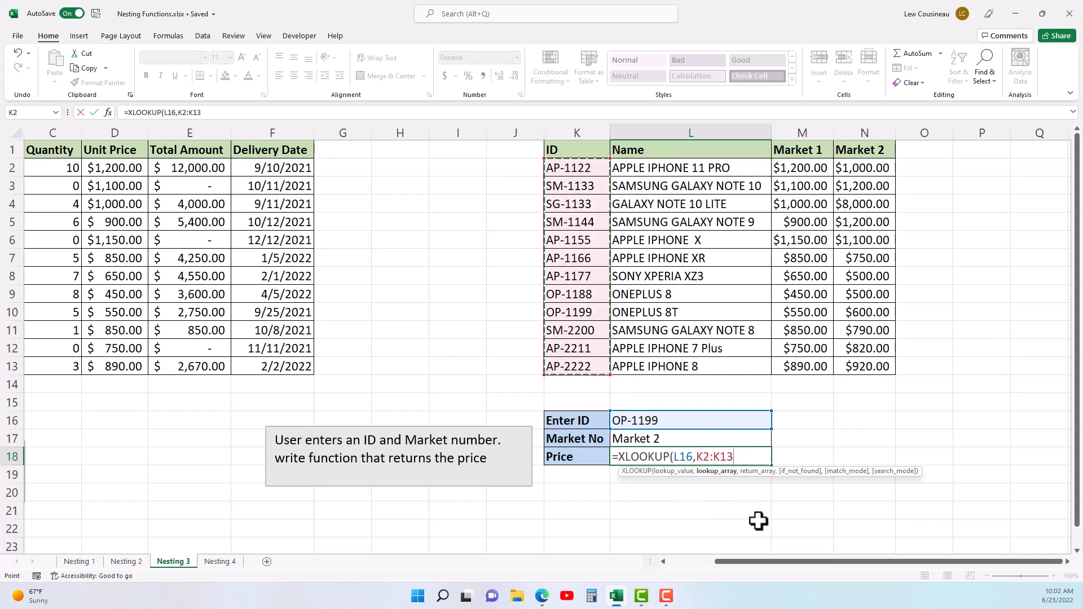
type(",")
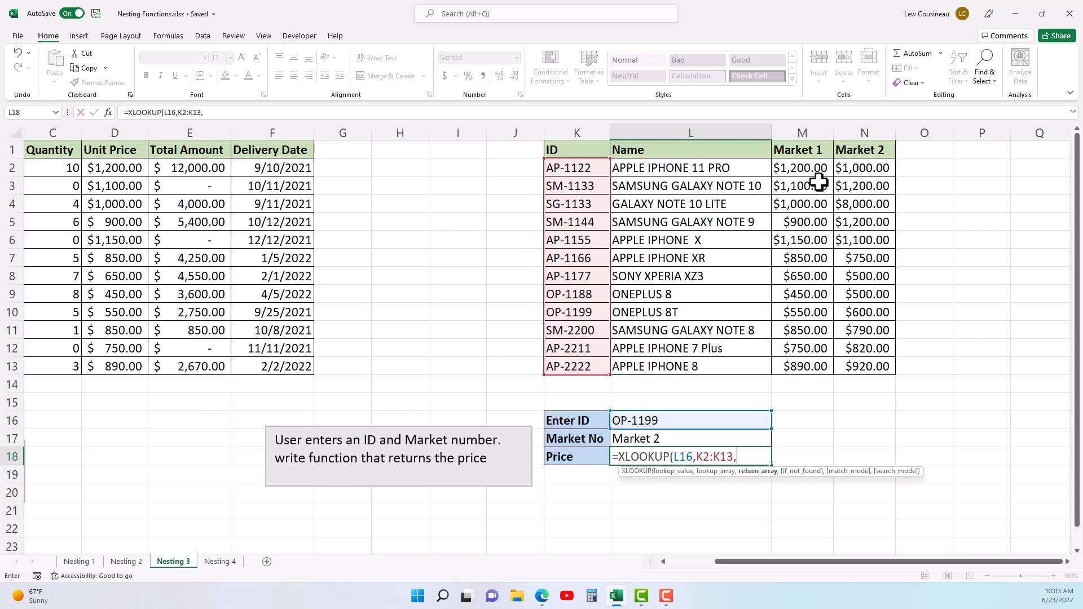
left_click_drag(846, 169, 846, 365)
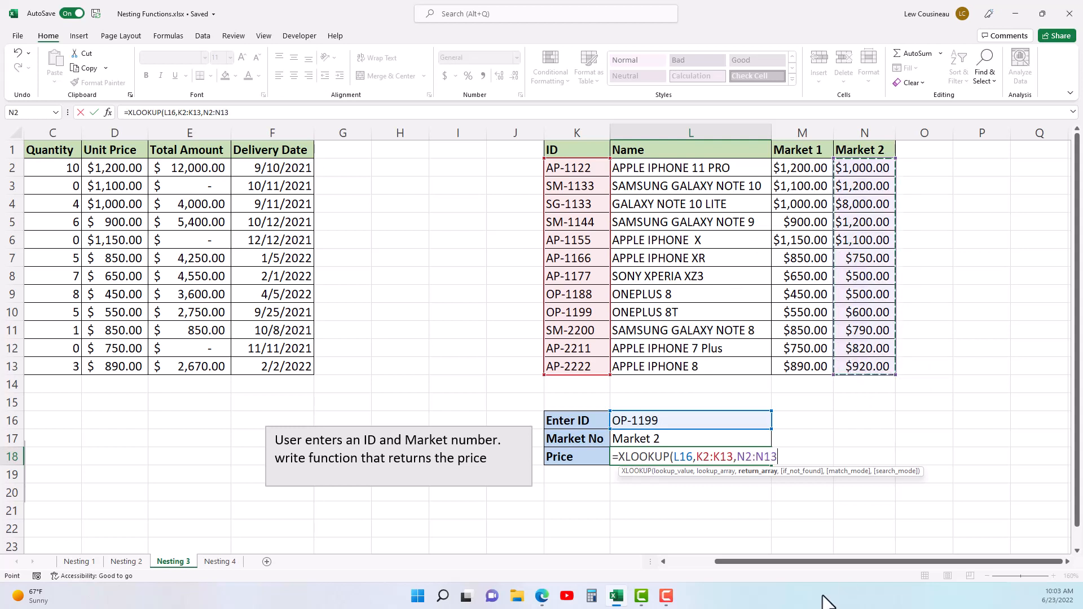
type(")")
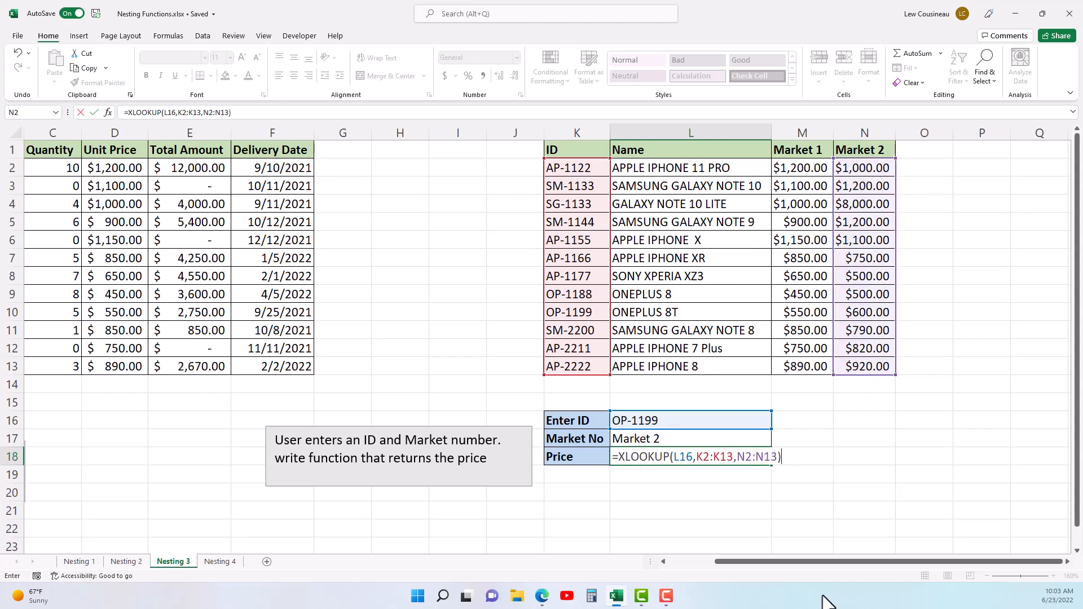
key("Return")
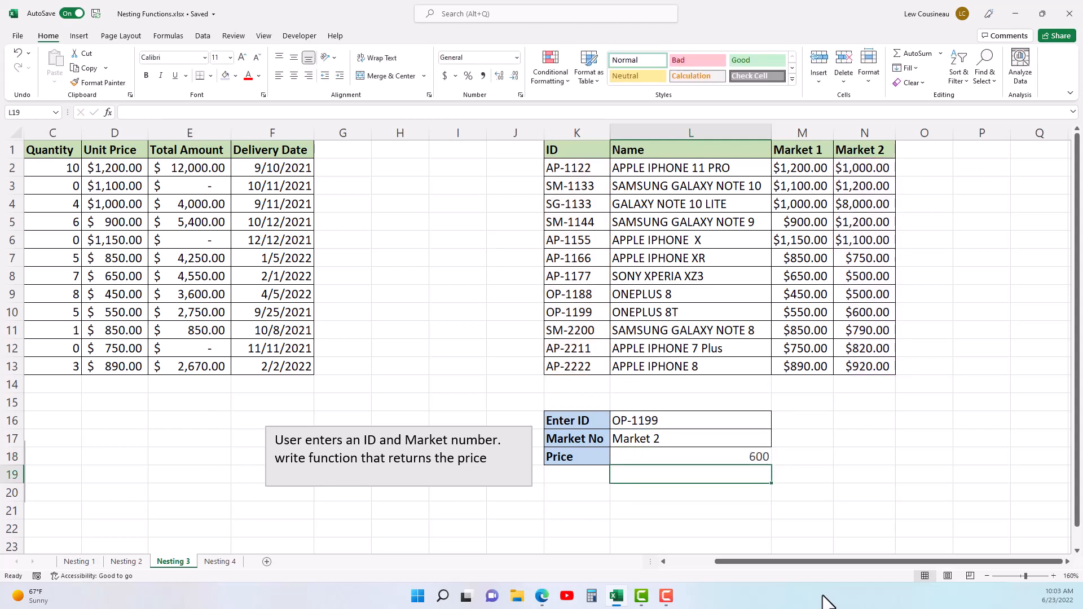
Step: Change the Market No in L17 to Market 1
left_click(671, 439)
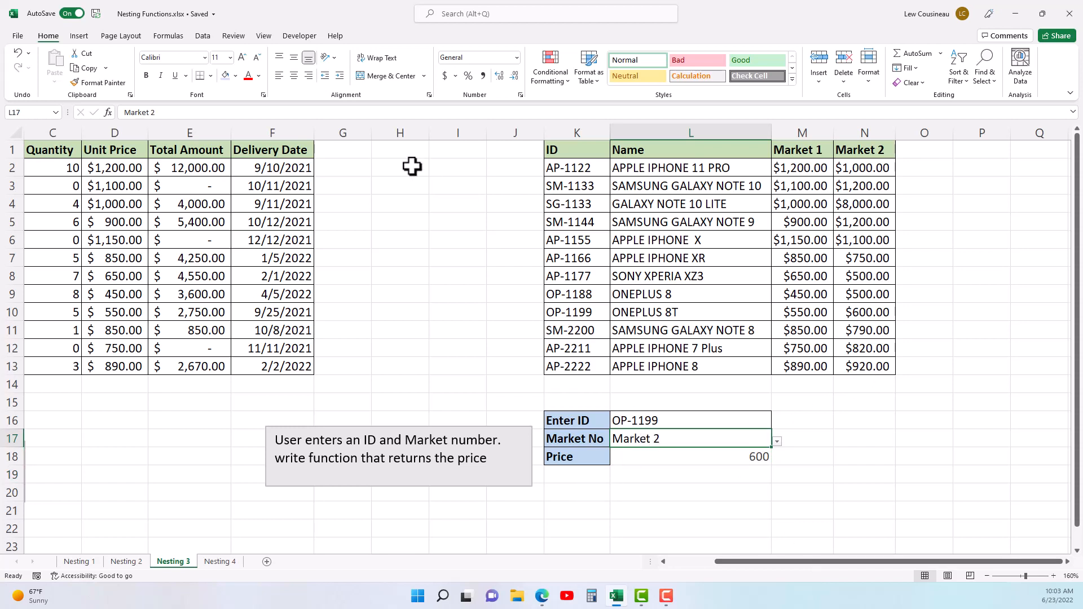
left_click(154, 115)
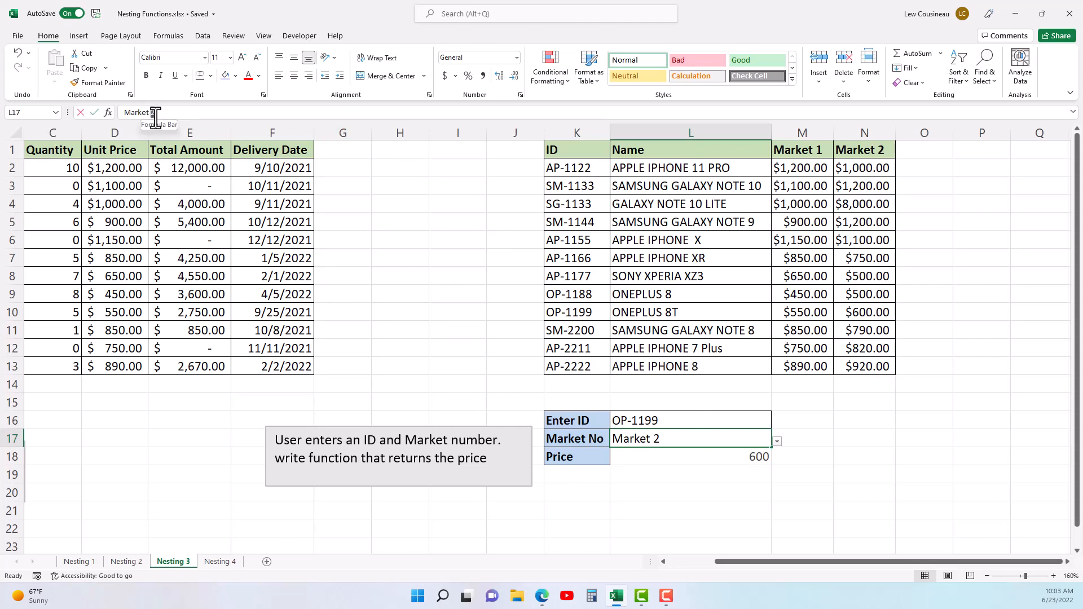
key("BackSpace")
type("1")
key("Return")
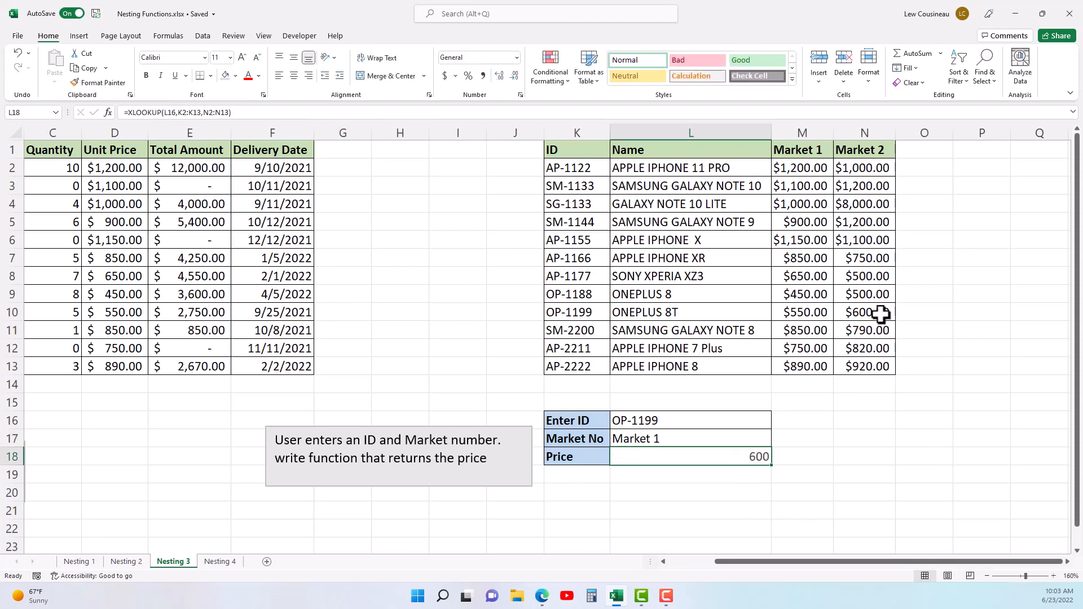
Step: Compare the OP-1199 Market 1 price with L18's result, and examine the return array in its XLOOKUP formula
left_click(823, 313)
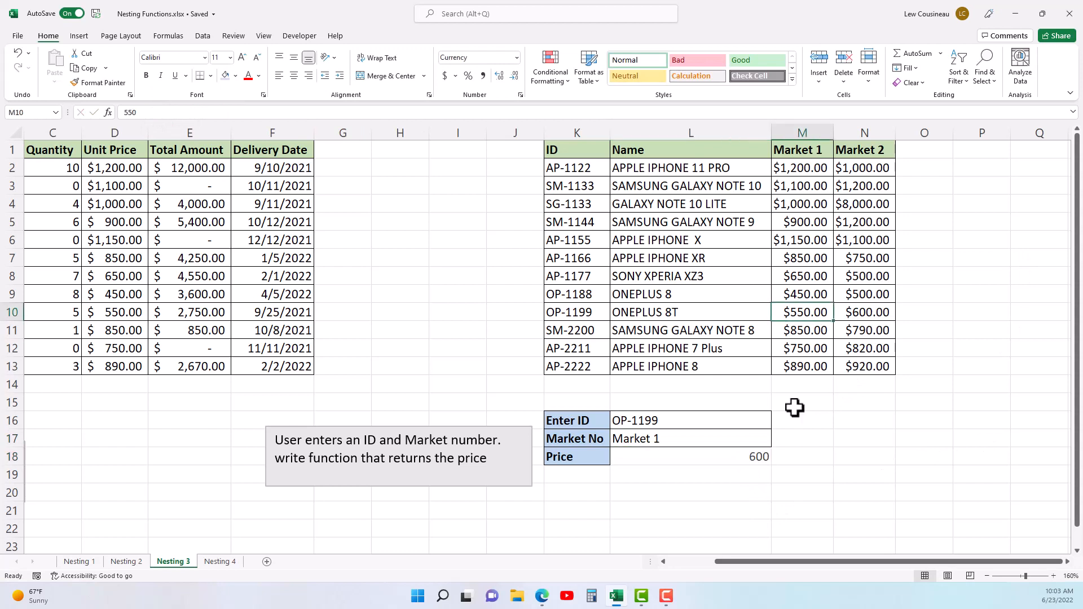
double_click(718, 456)
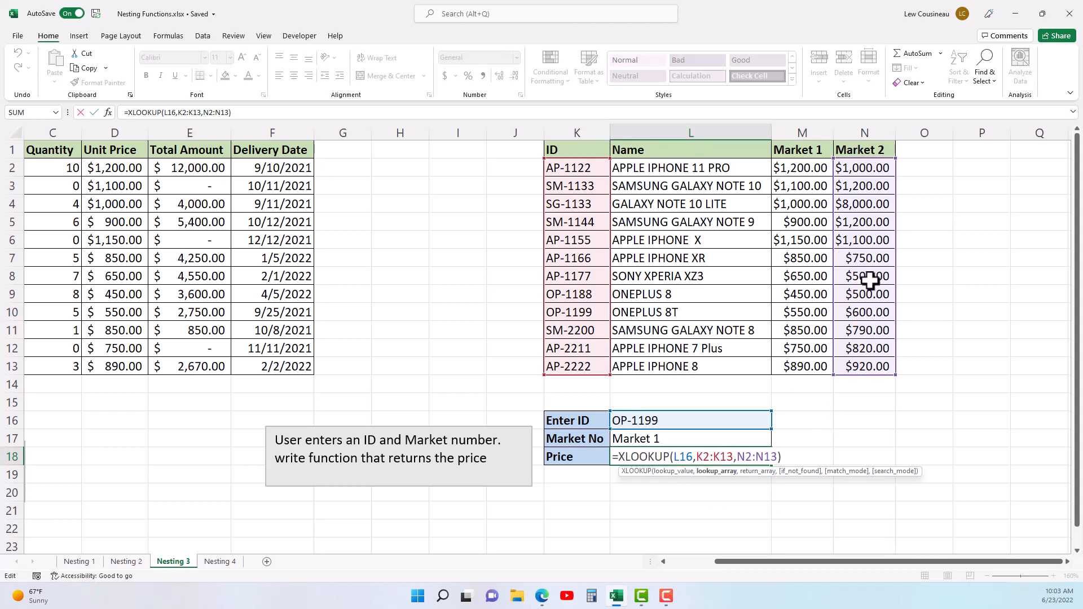
left_click(753, 473)
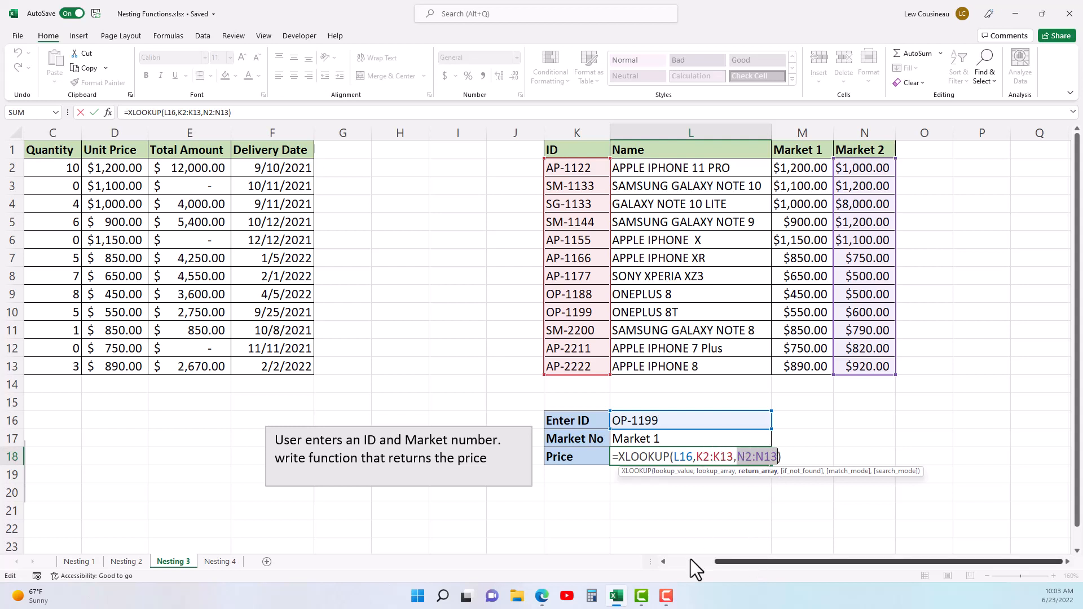
key("ctrl+Return")
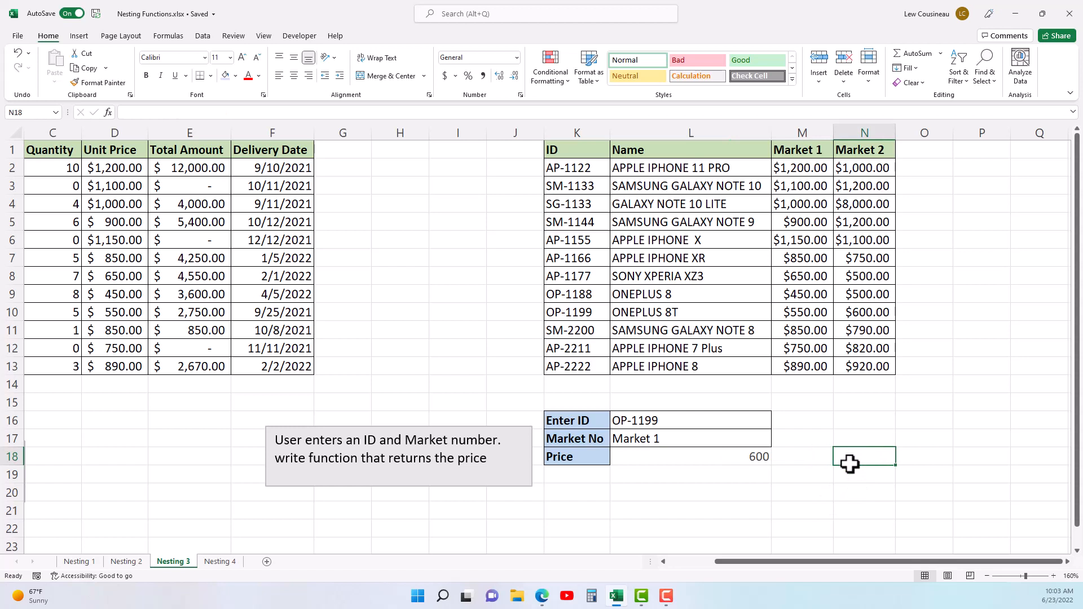
Step: Enter =IF(L17="Market 1",M2:M13,N2:N13) in N18 and compare the spilled values with the Market 1 price column
type("=if(")
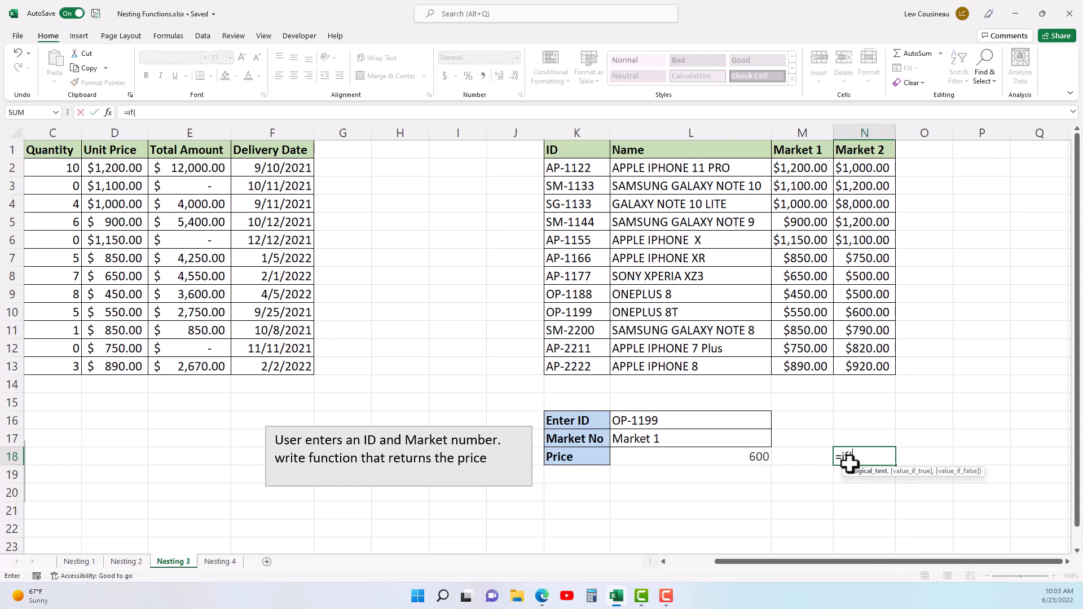
left_click(685, 441)
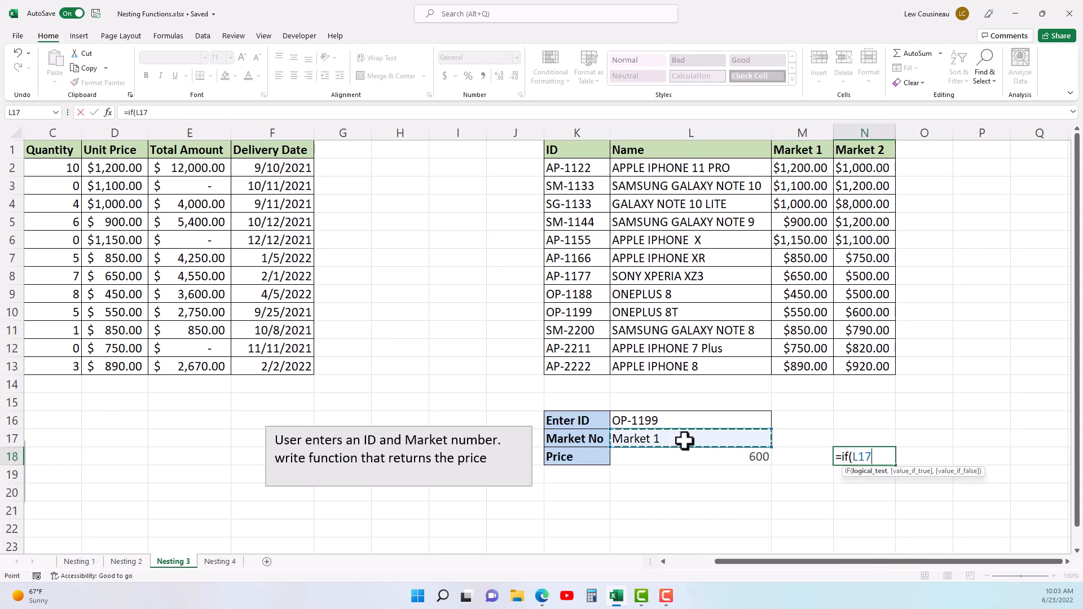
type("=\"Market 1")
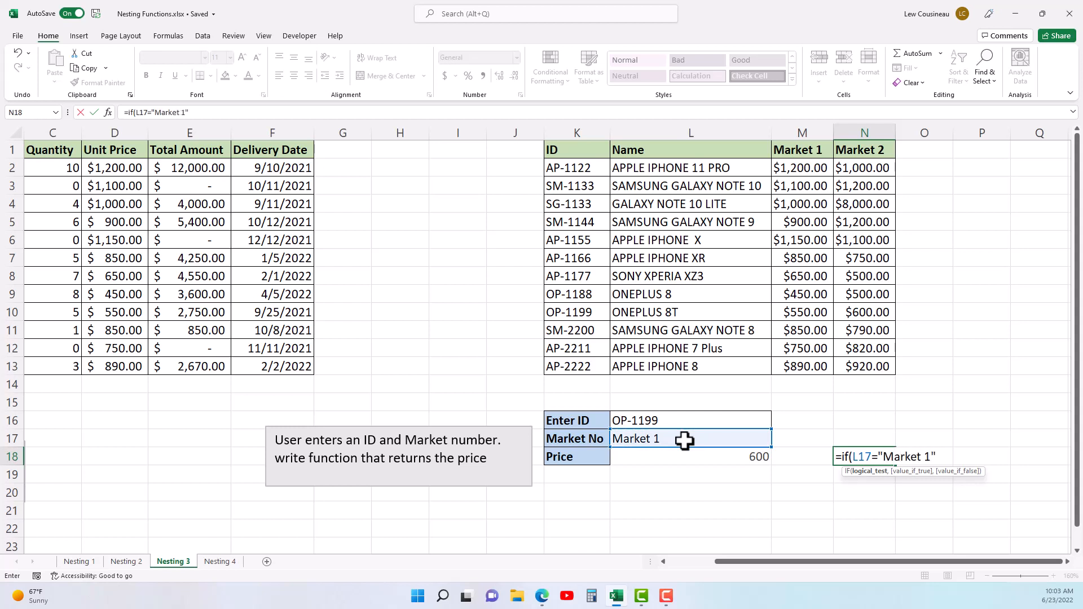
type("\",")
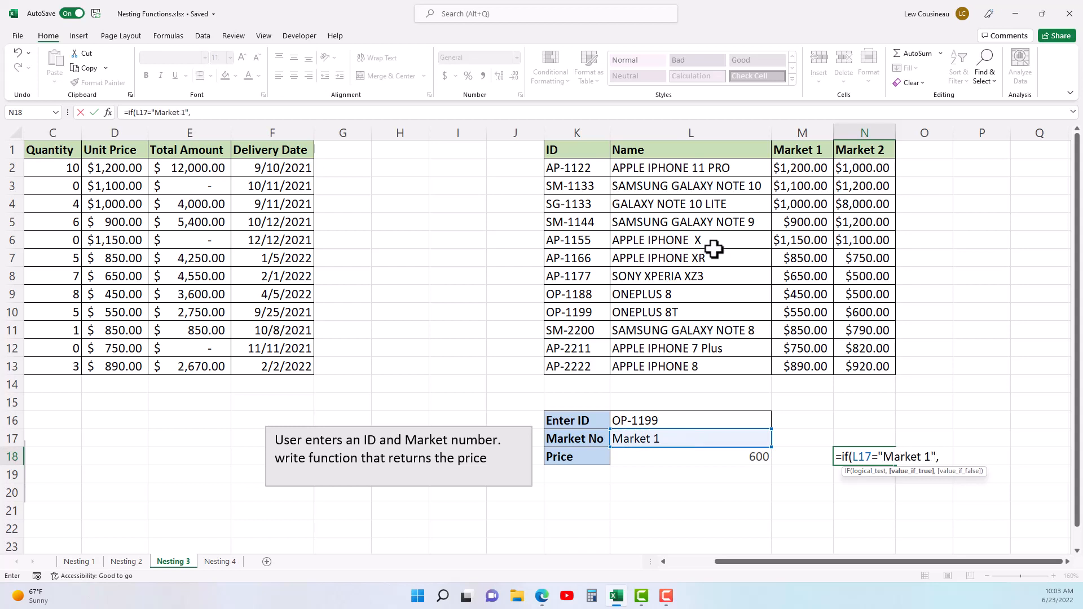
left_click_drag(800, 168, 802, 363)
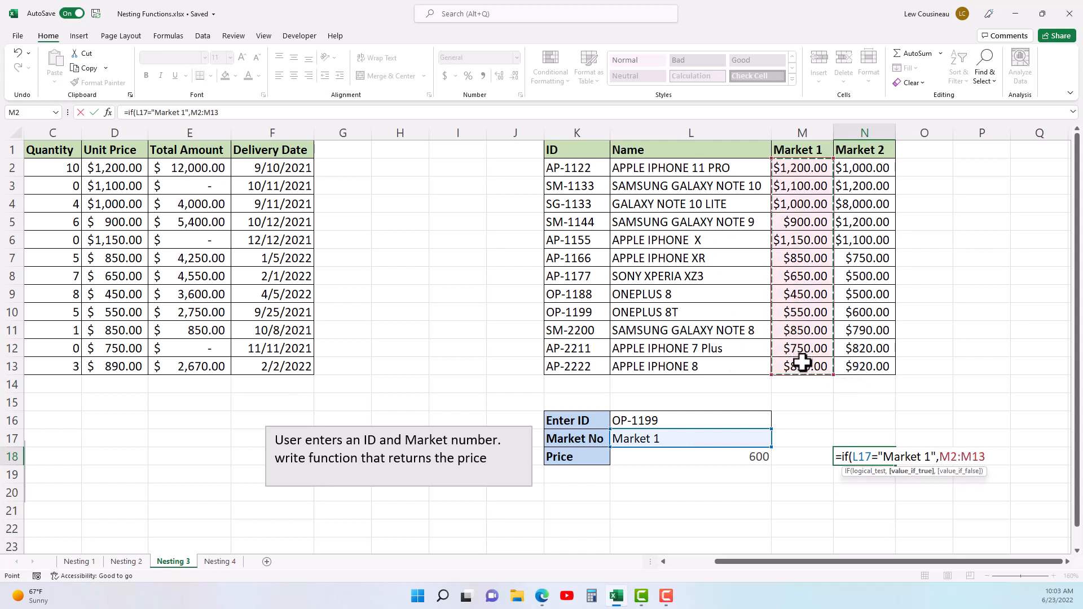
type(",")
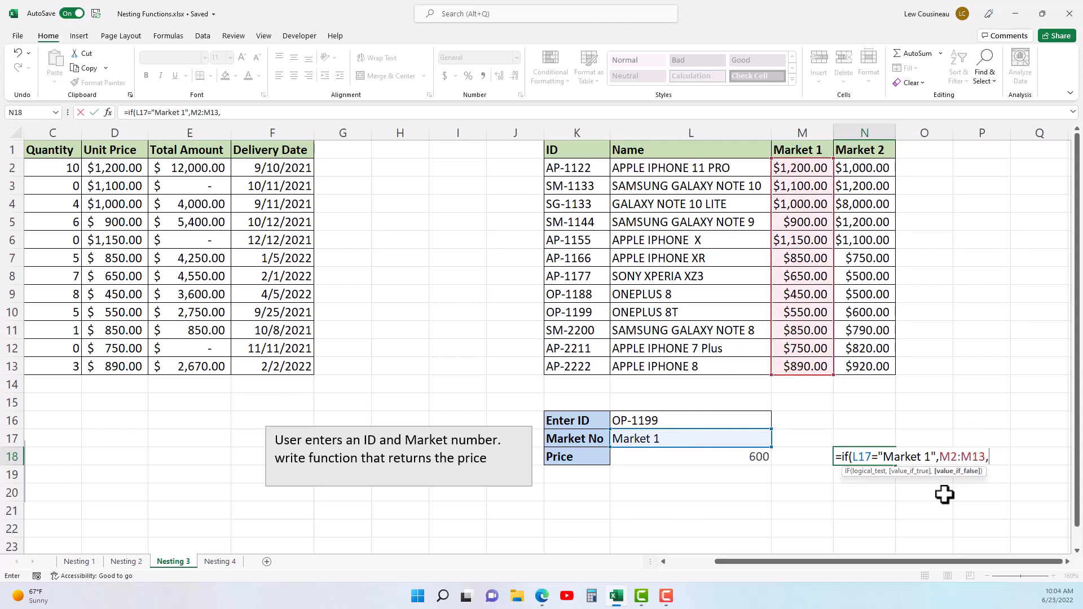
left_click_drag(859, 168, 854, 378)
type(")")
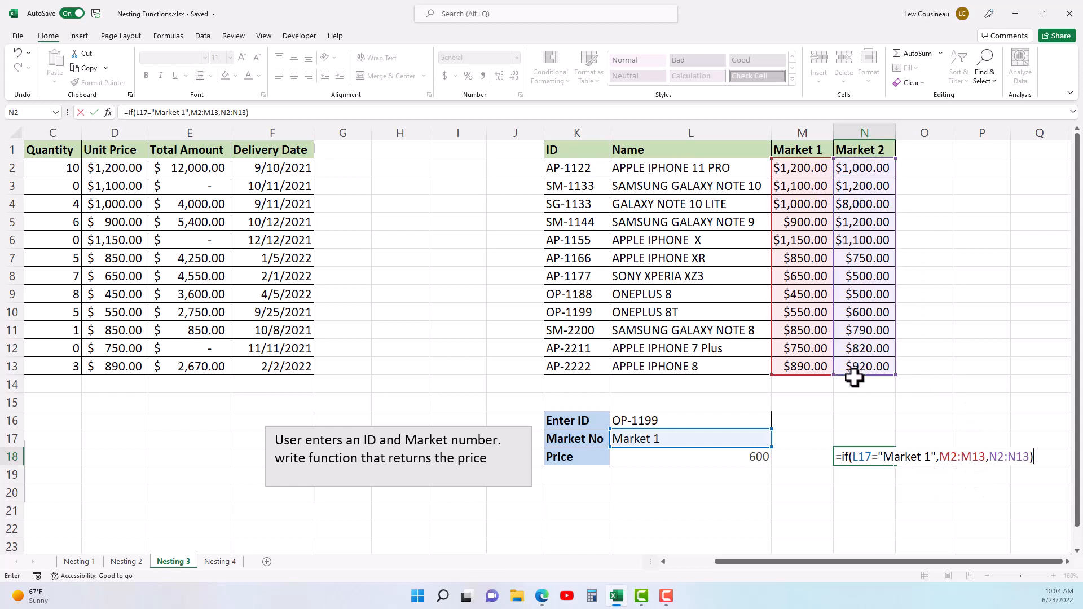
key("Return")
scroll(989, 429, "down", 1)
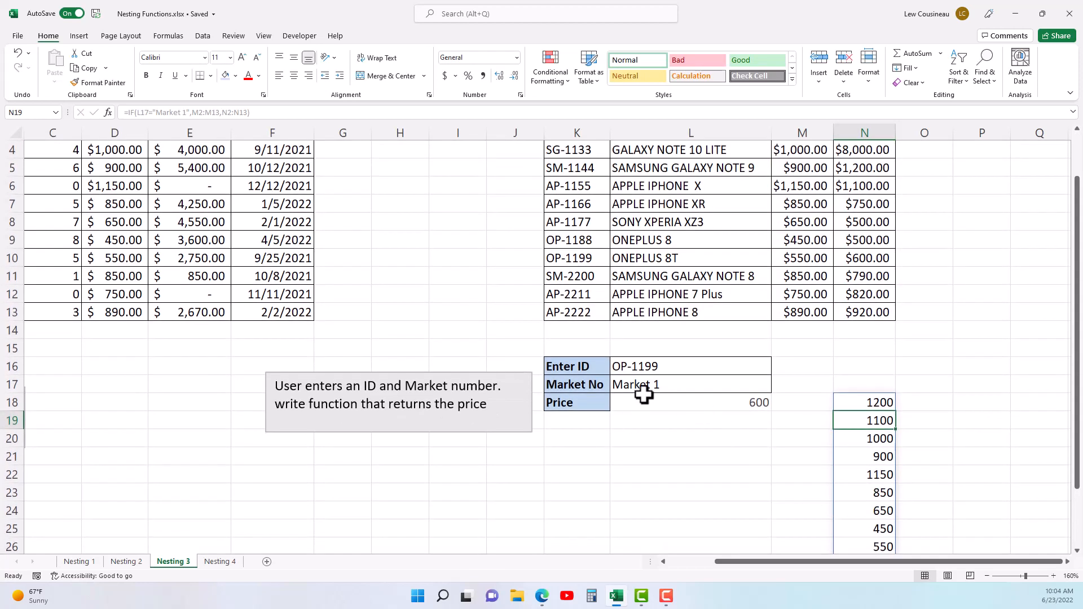
scroll(818, 412, "up", 1)
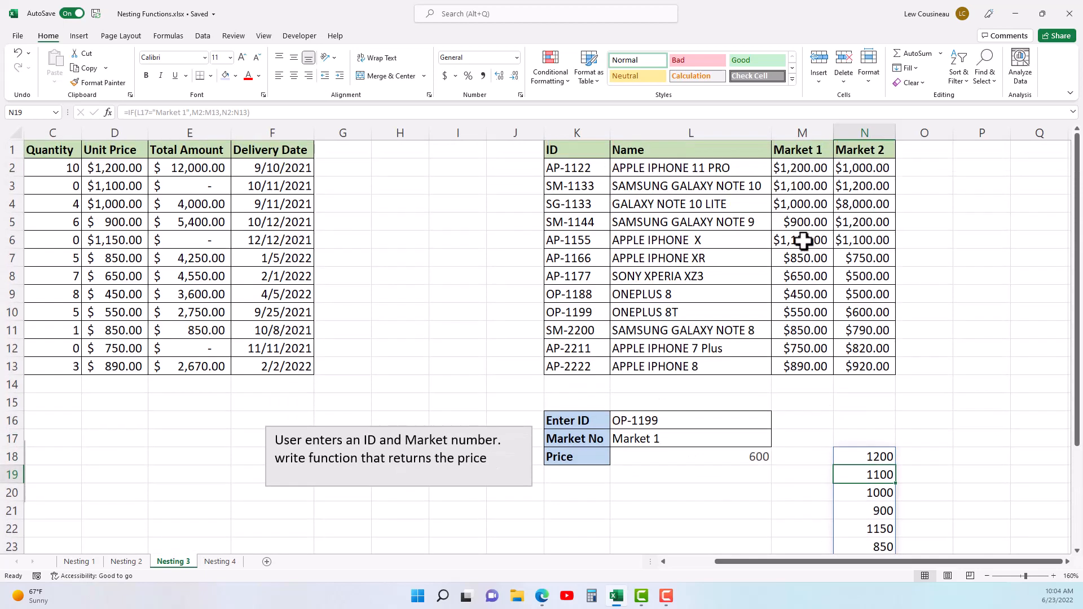
Step: Change the Market No in L17 to Market 2 and examine the values spilled from N18
left_click(698, 439)
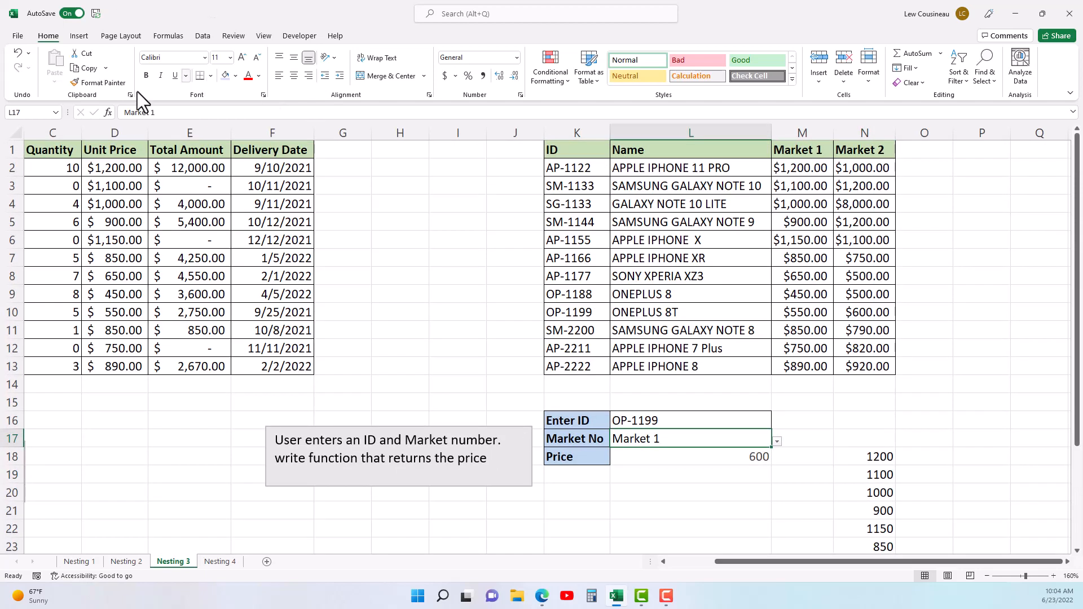
left_click(777, 442)
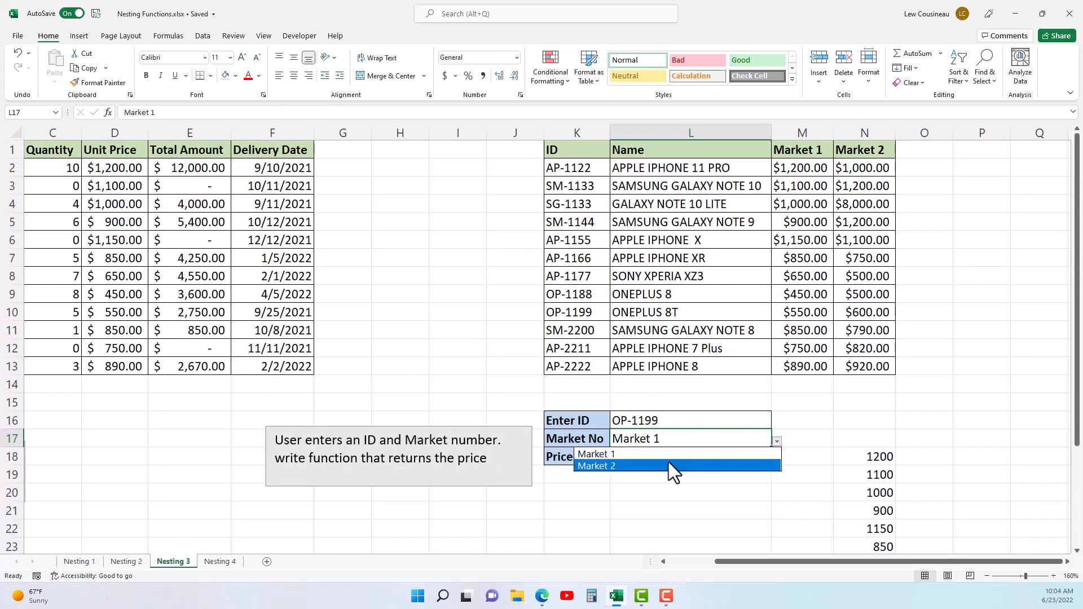
left_click(670, 466)
left_click_drag(872, 456, 868, 551)
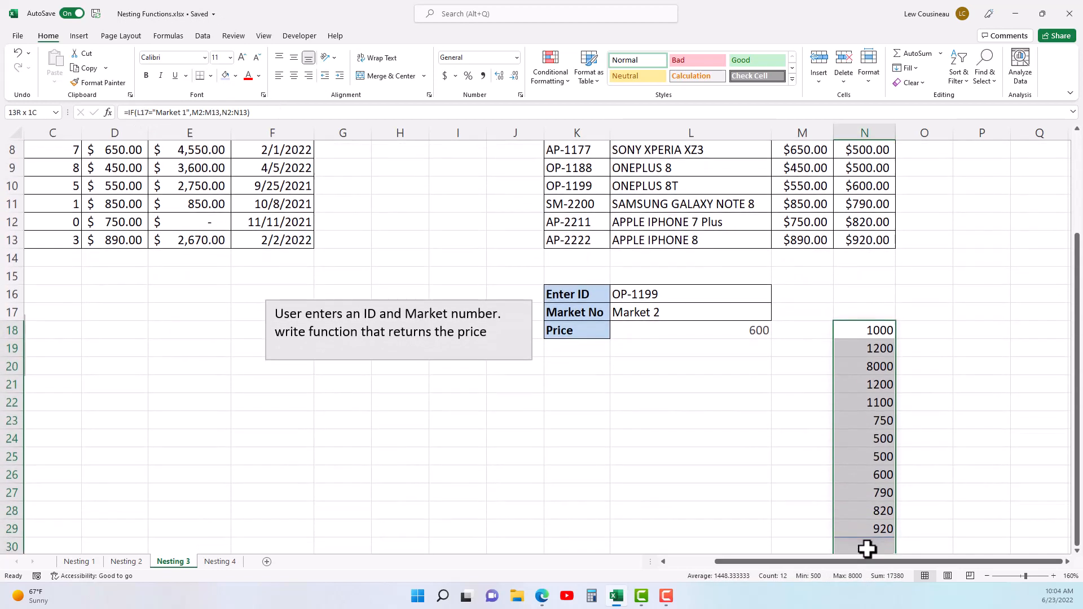
left_click(870, 326)
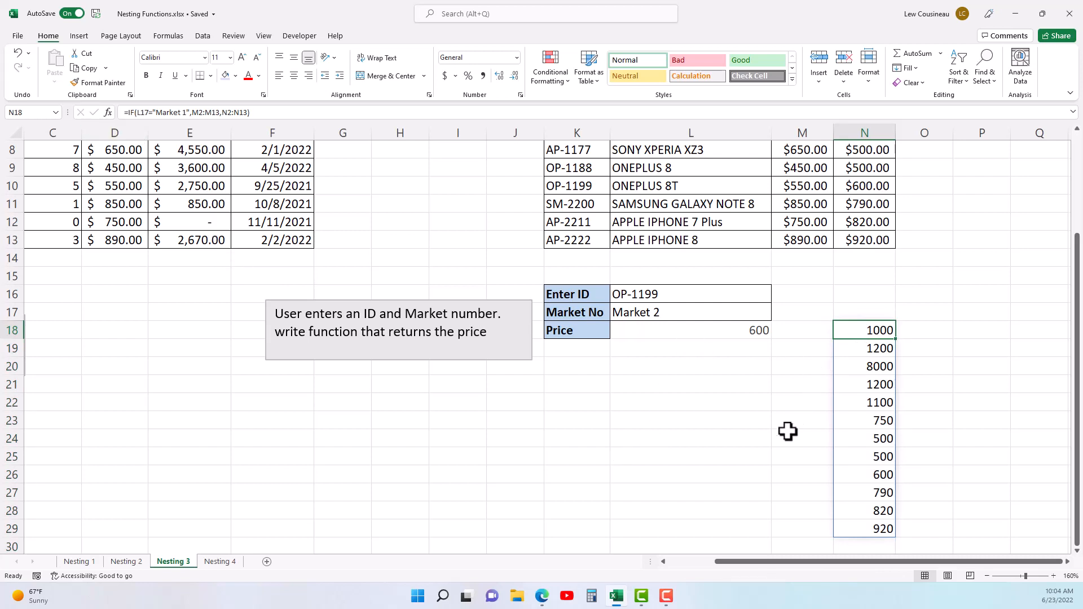
Step: Replace the return array in L18's XLOOKUP with the nested function IF(L17="Market 1",M2:M13,N2:N13)
scroll(787, 432, "up", 3)
double_click(688, 458)
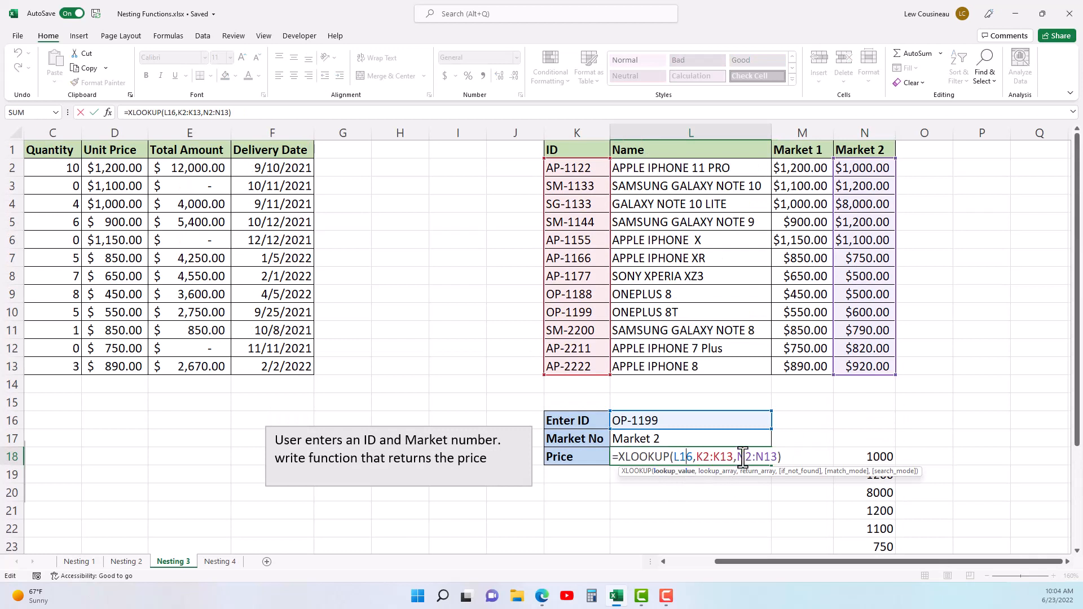
left_click(751, 472)
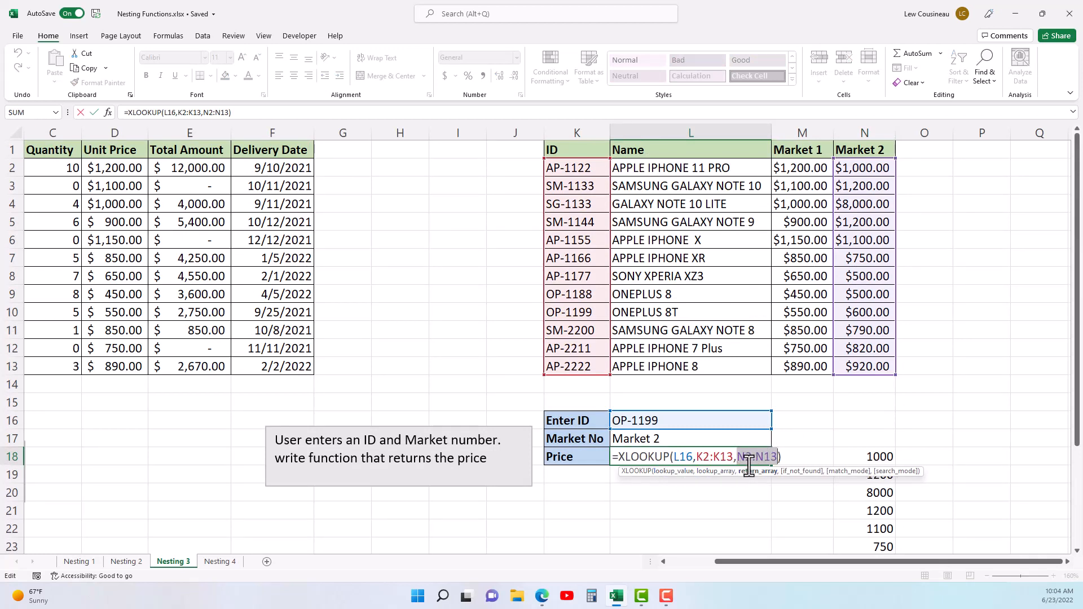
type("if")
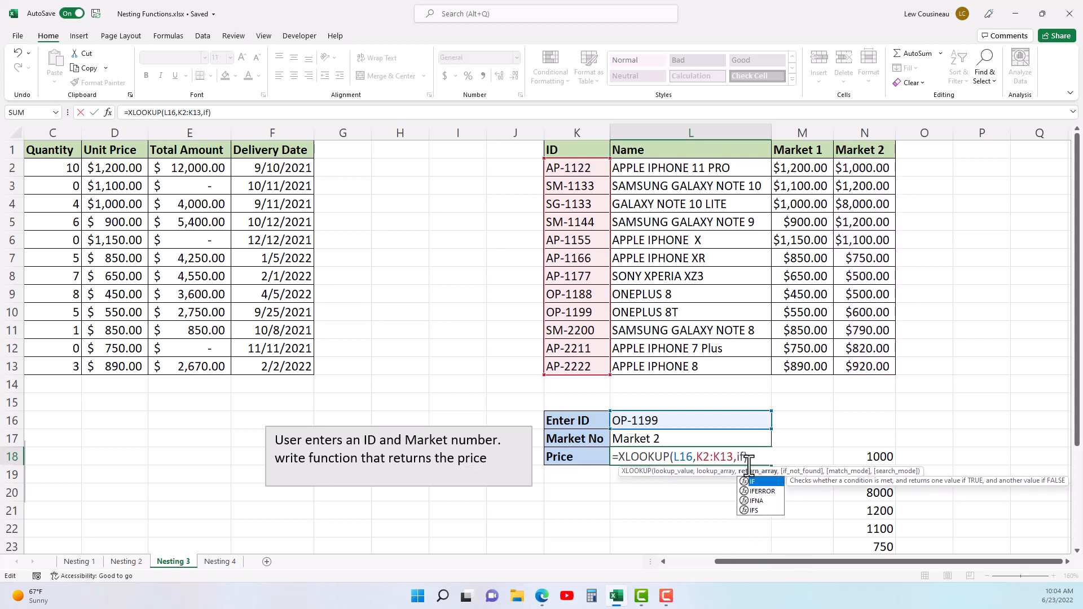
type("(")
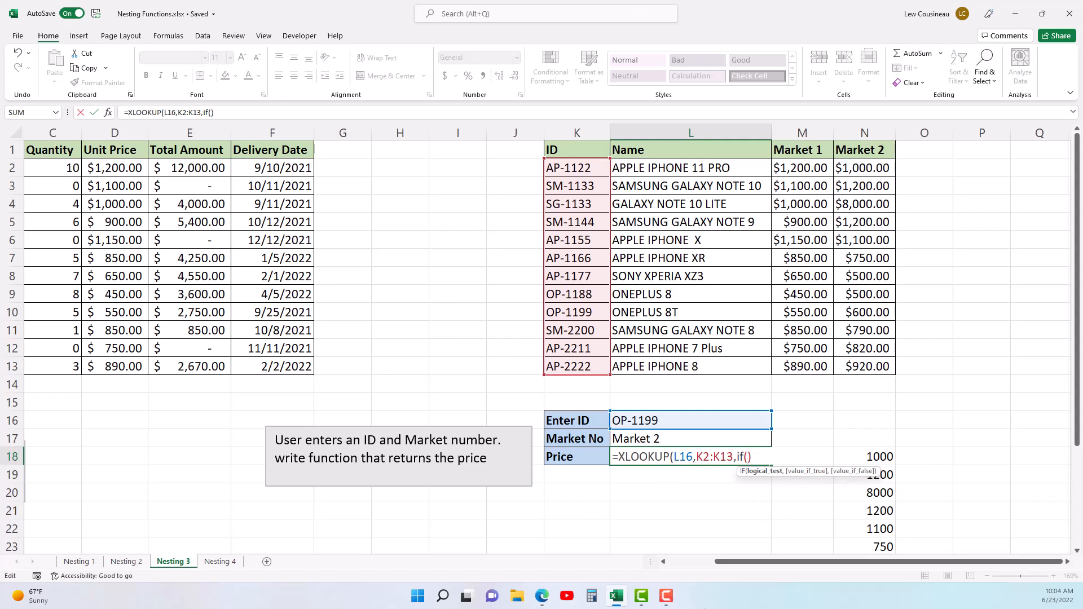
left_click(662, 438)
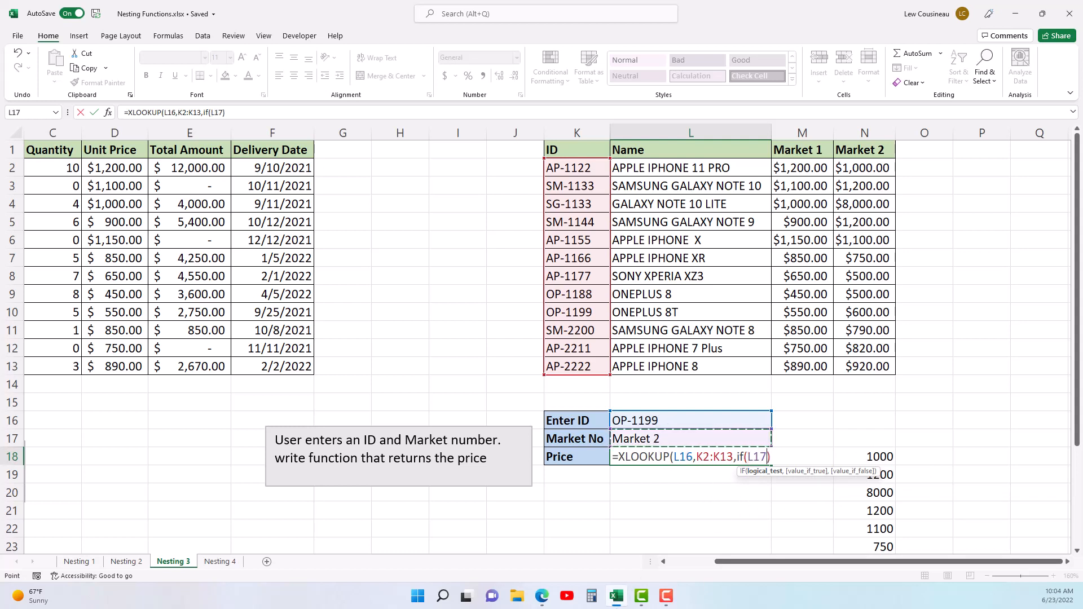
type("=\"Market 1\"")
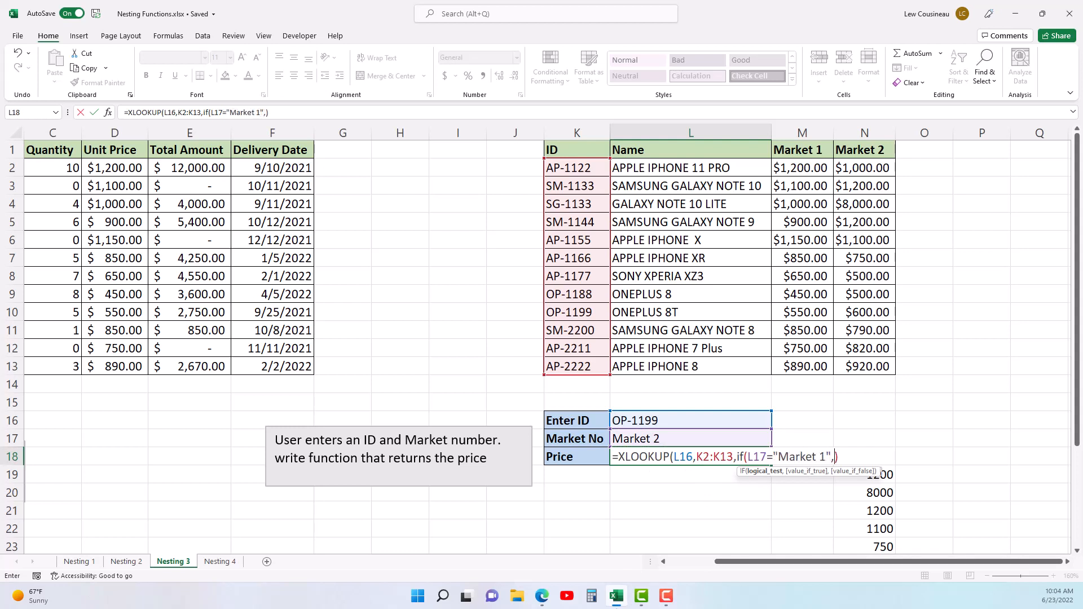
type(",")
left_click_drag(807, 169, 808, 368)
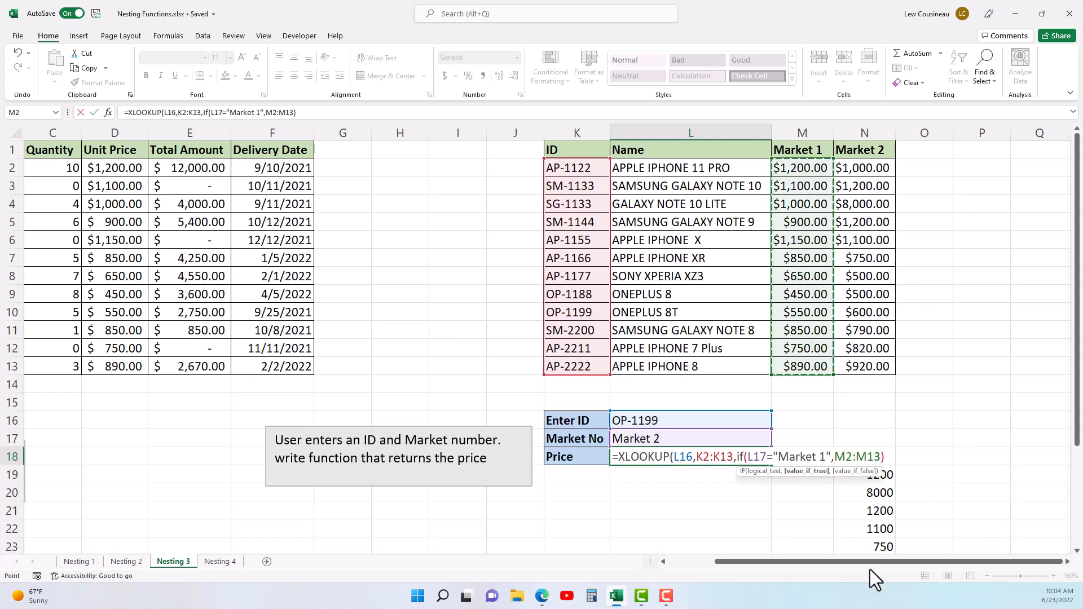
type(",")
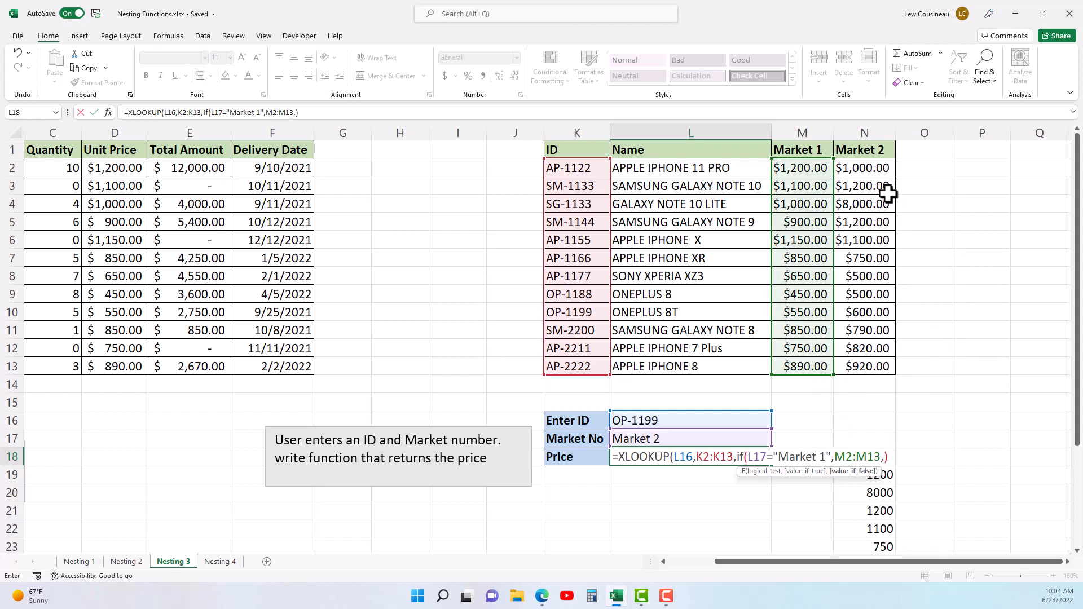
left_click_drag(868, 167, 856, 369)
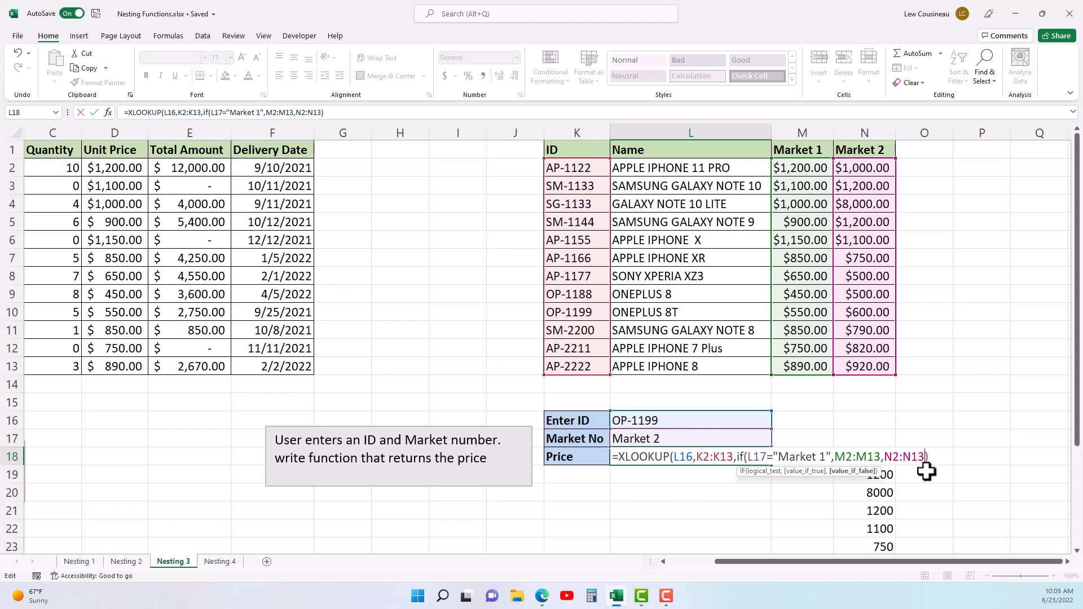
type(")")
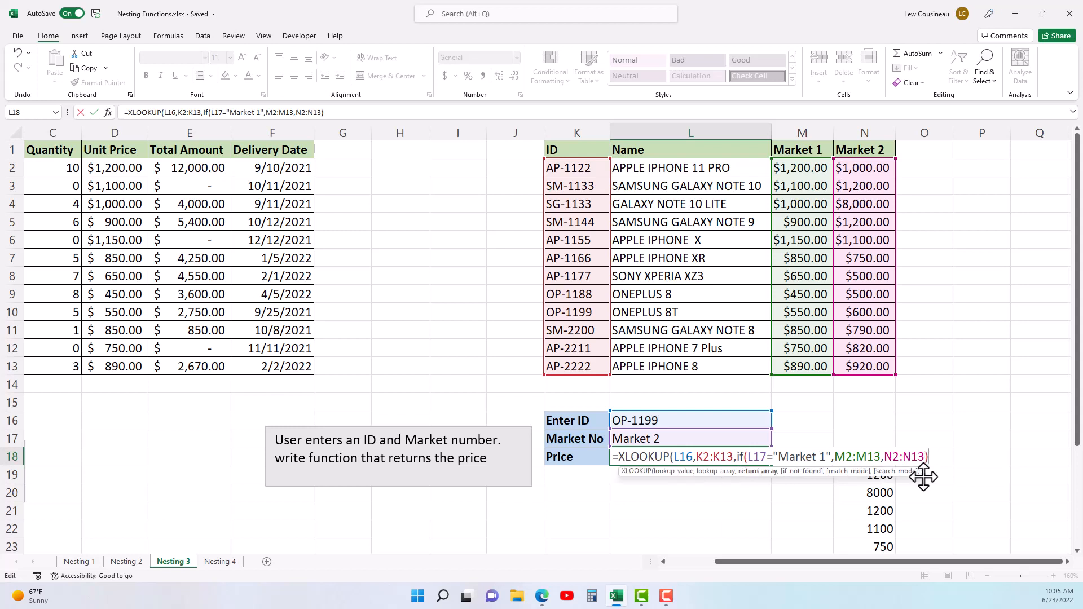
Step: Add "bad id" as the XLOOKUP's not-found text and 0 as its match mode, and close the formula
type(")")
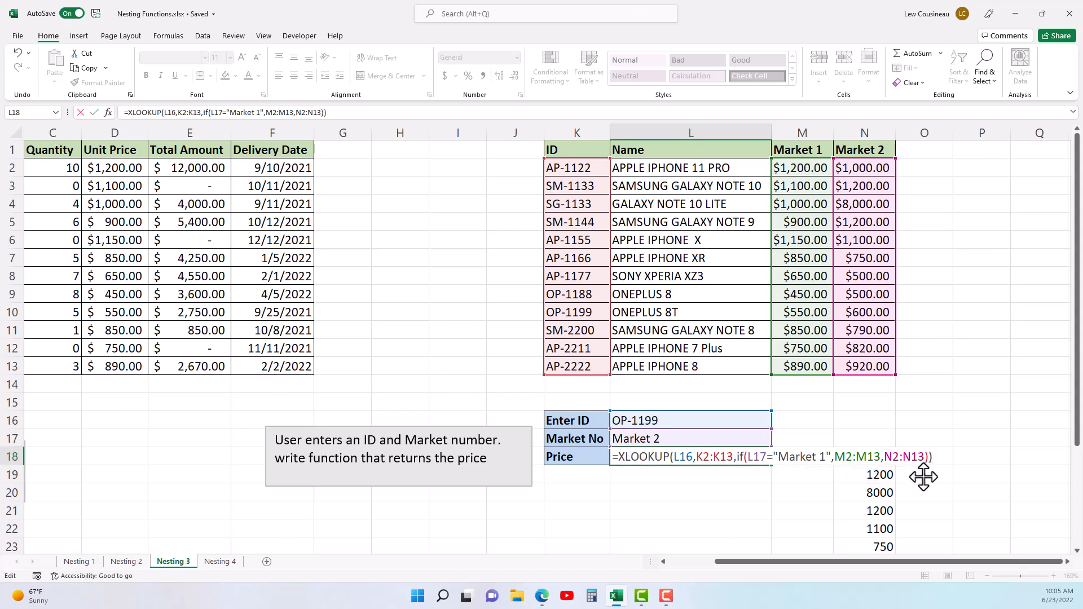
key("BackSpace")
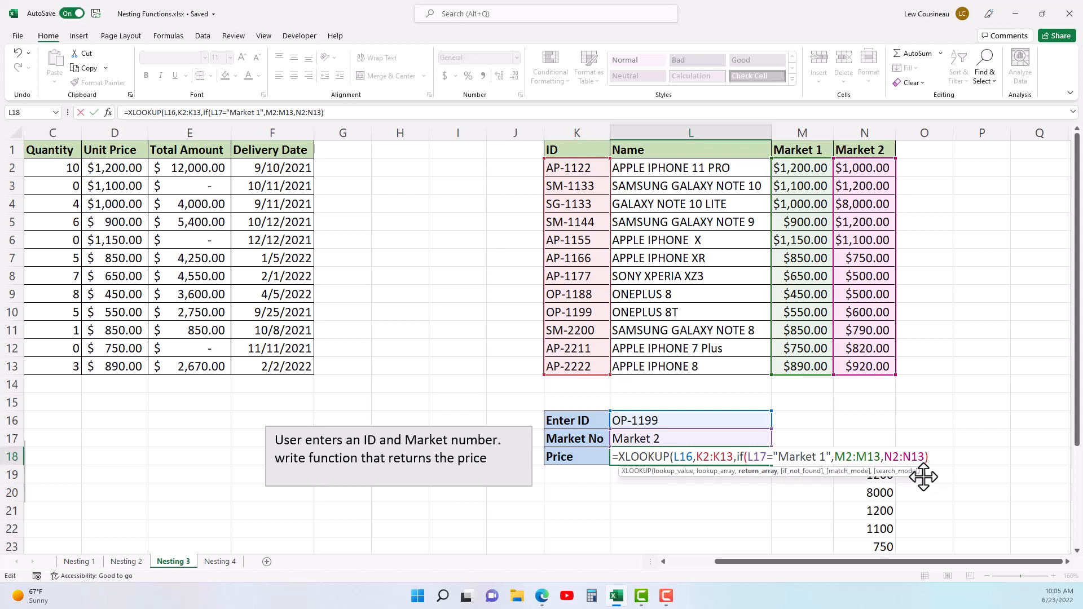
type(",\"bad id")
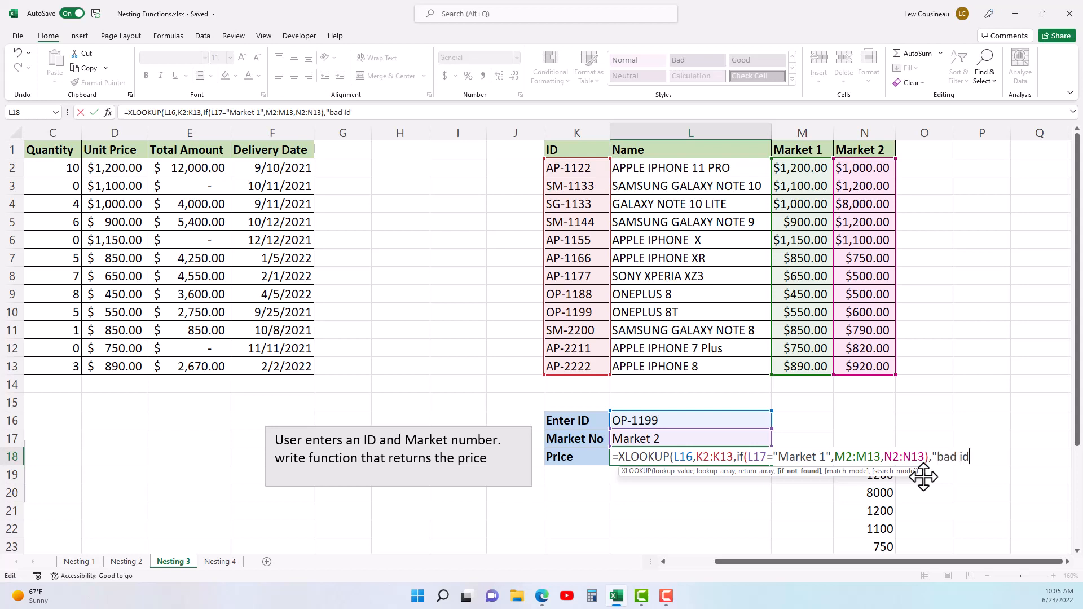
type(",")
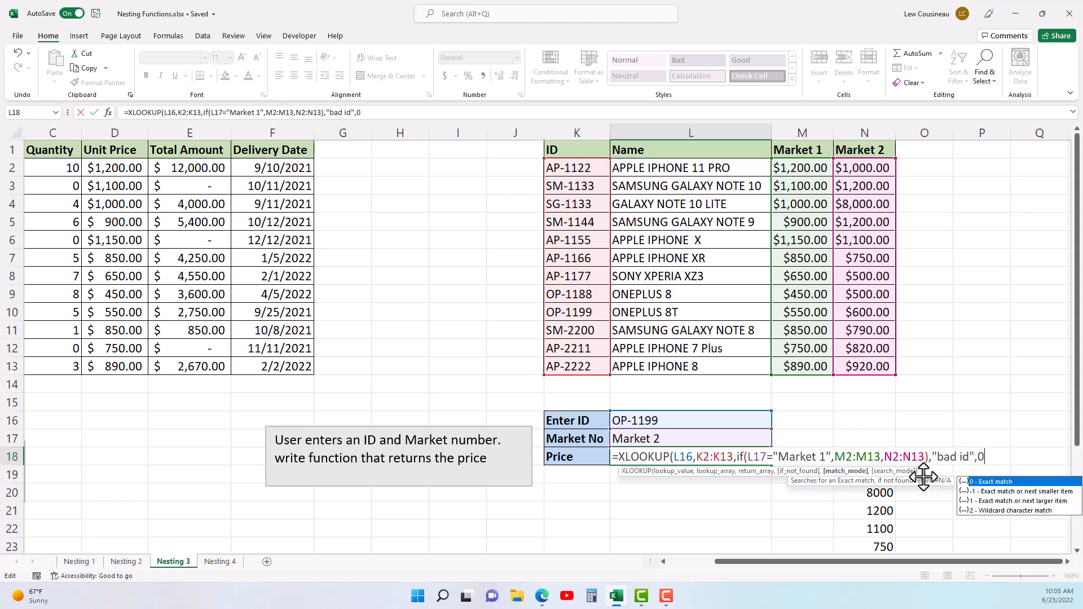
type("0)")
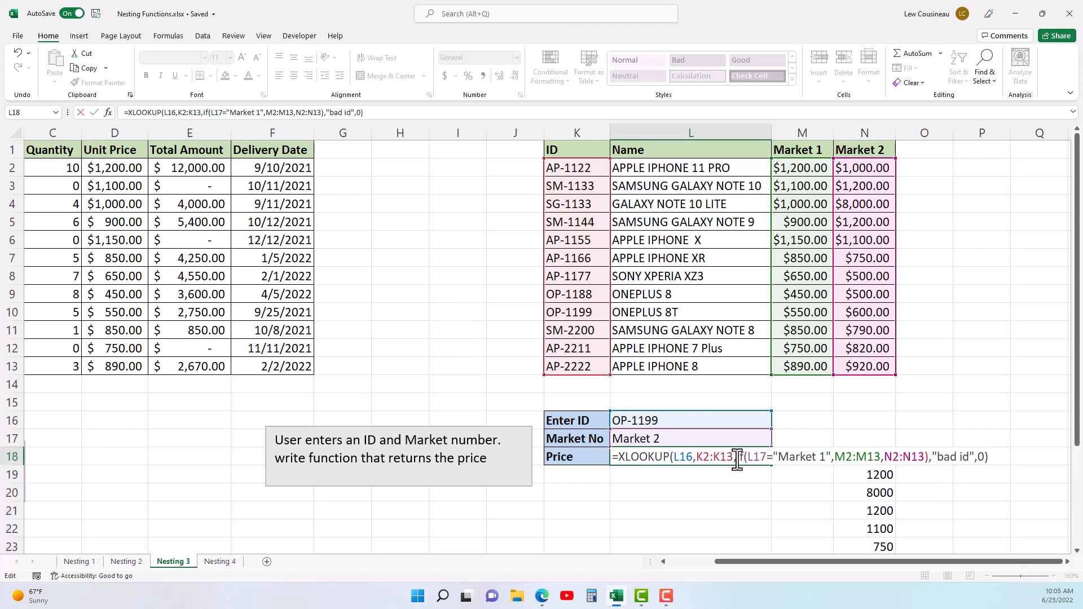
Step: Review each XLOOKUP argument in L18, from lookup value to match mode, and enter the formula
left_click(702, 457)
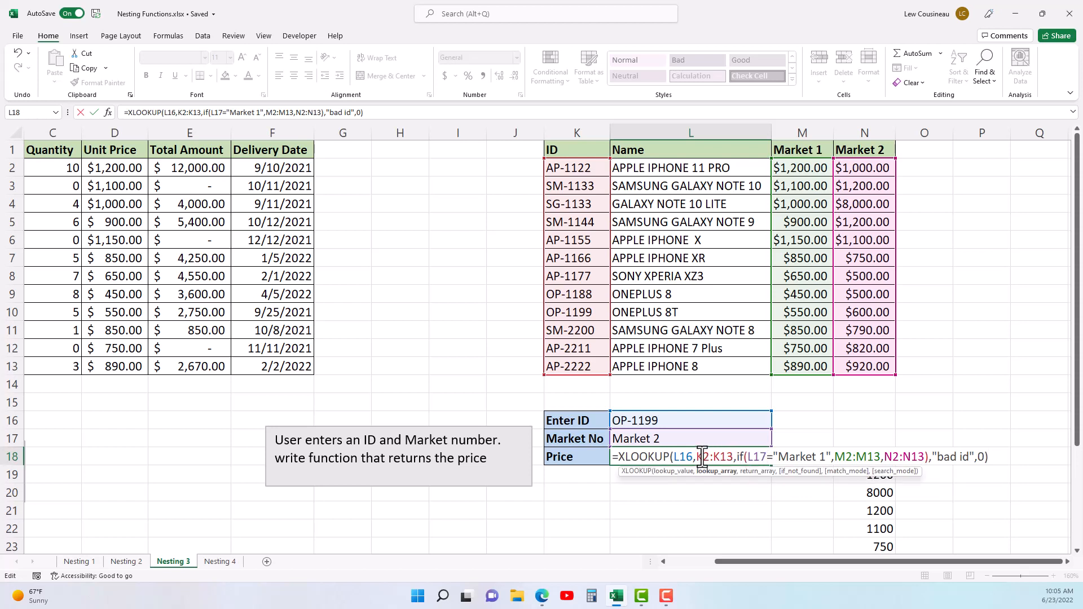
left_click(671, 472)
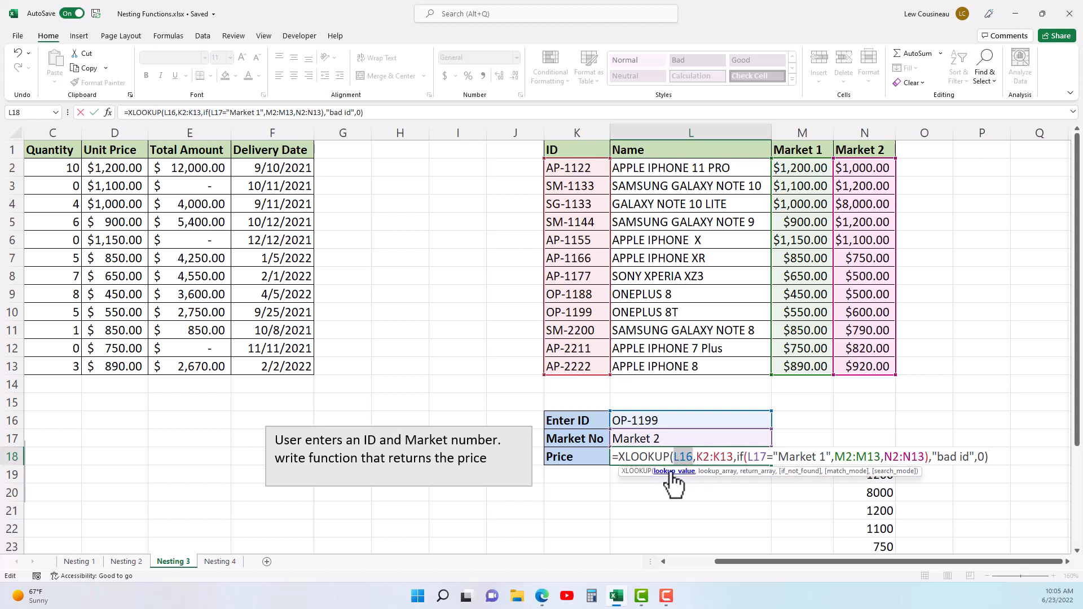
left_click(717, 471)
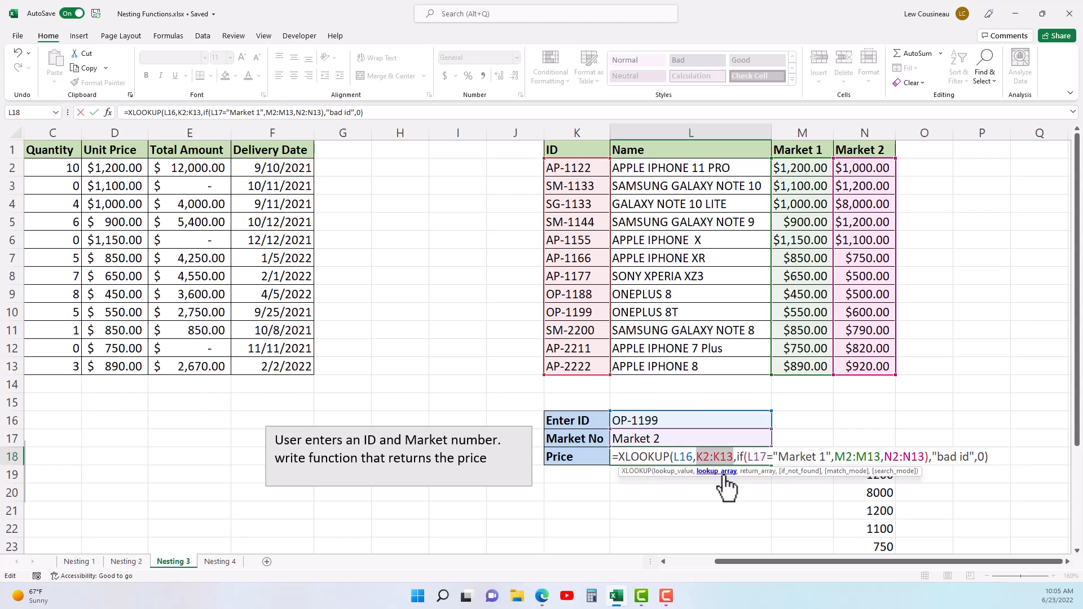
left_click(758, 472)
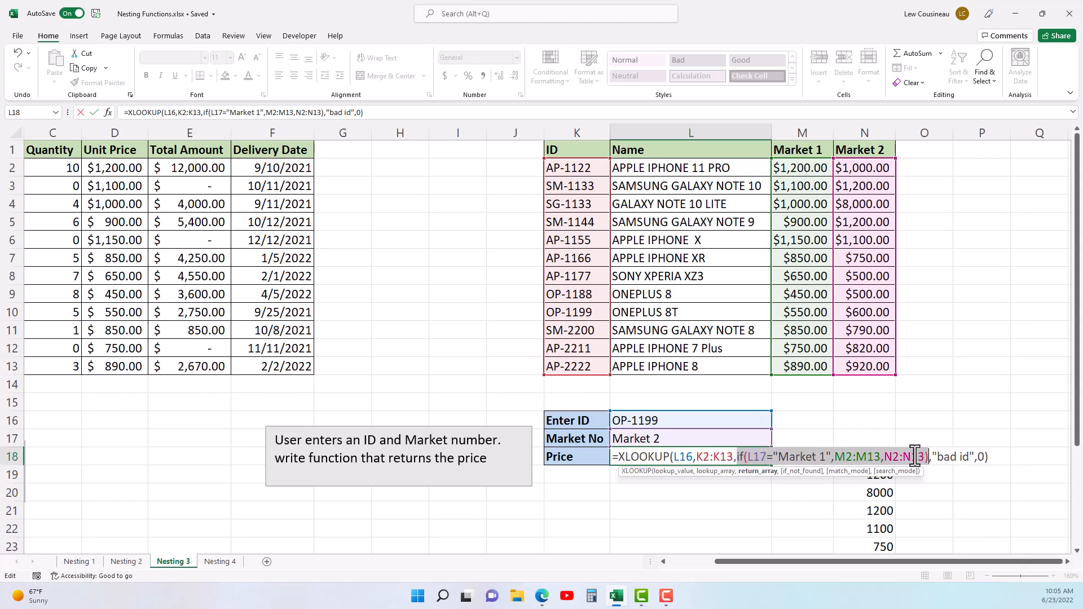
left_click(798, 472)
left_click(845, 471)
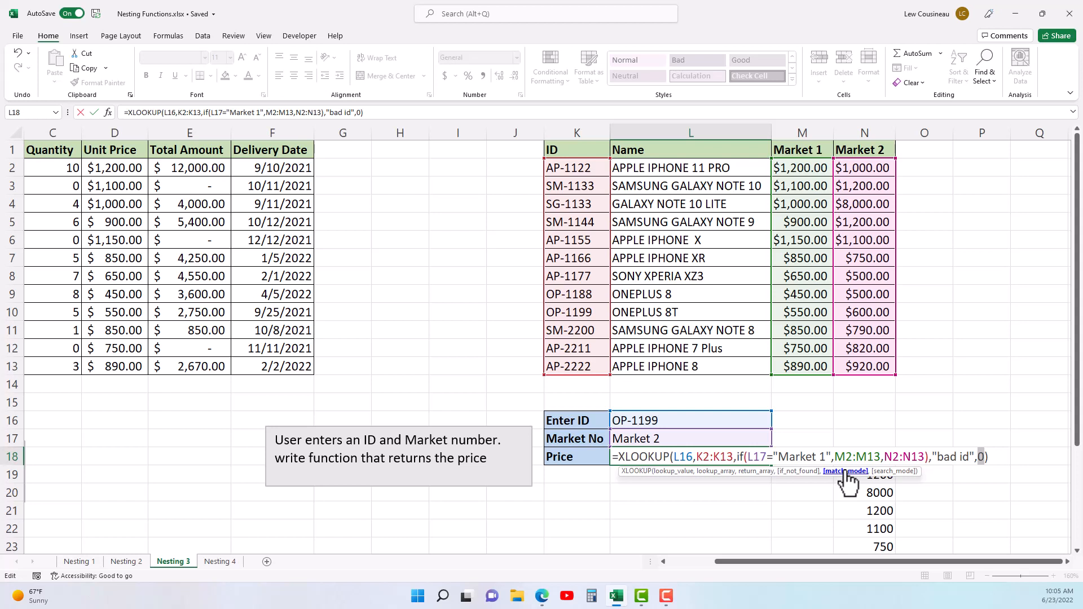
key("Return")
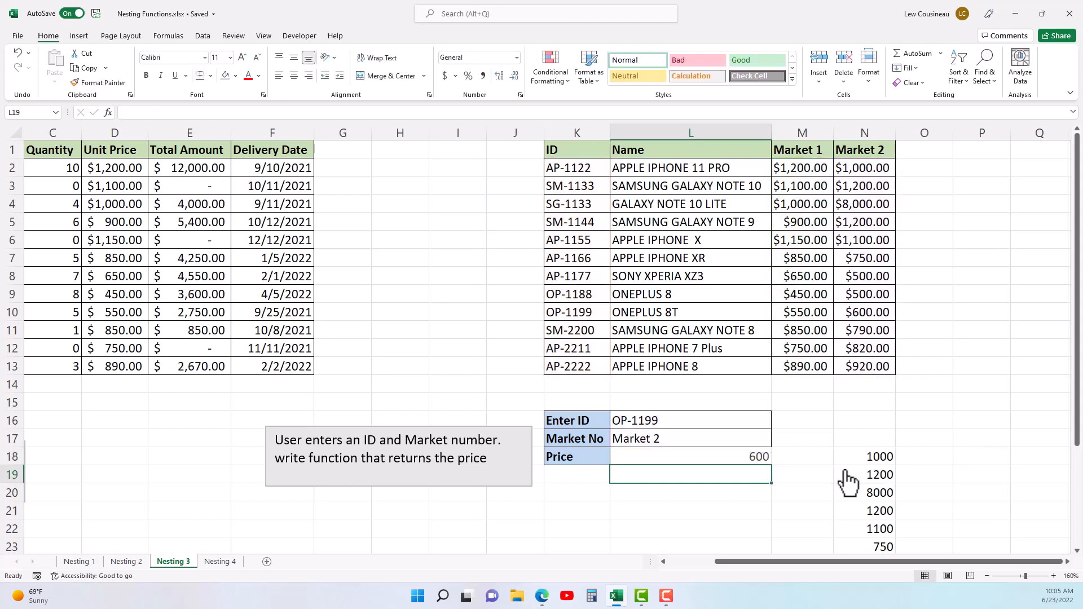
Step: Test the price formula in L18 by changing the Market No in L17 to Market 1
left_click(762, 459)
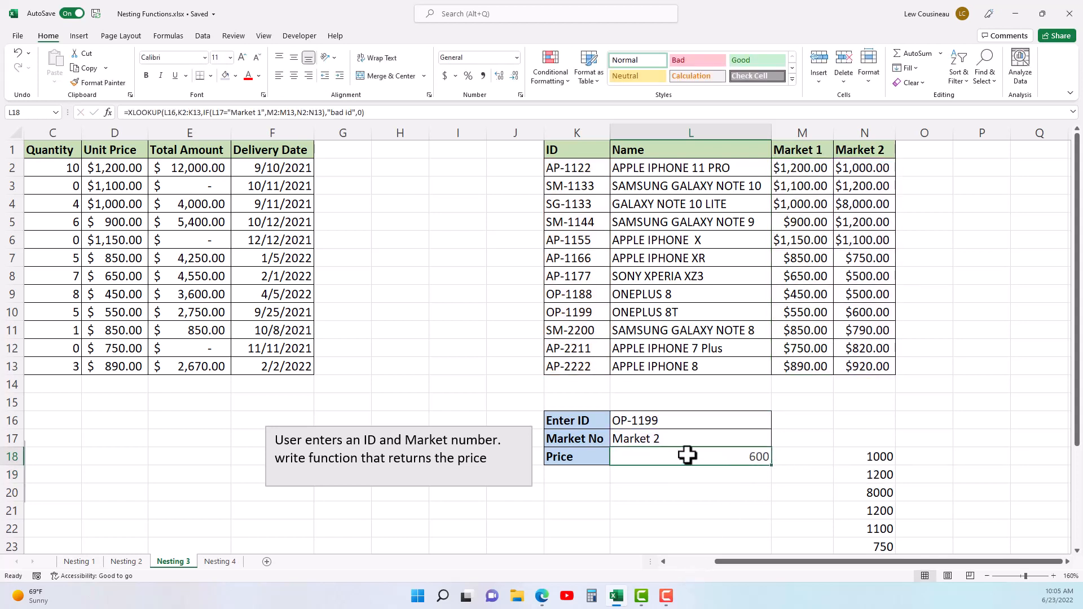
left_click(656, 440)
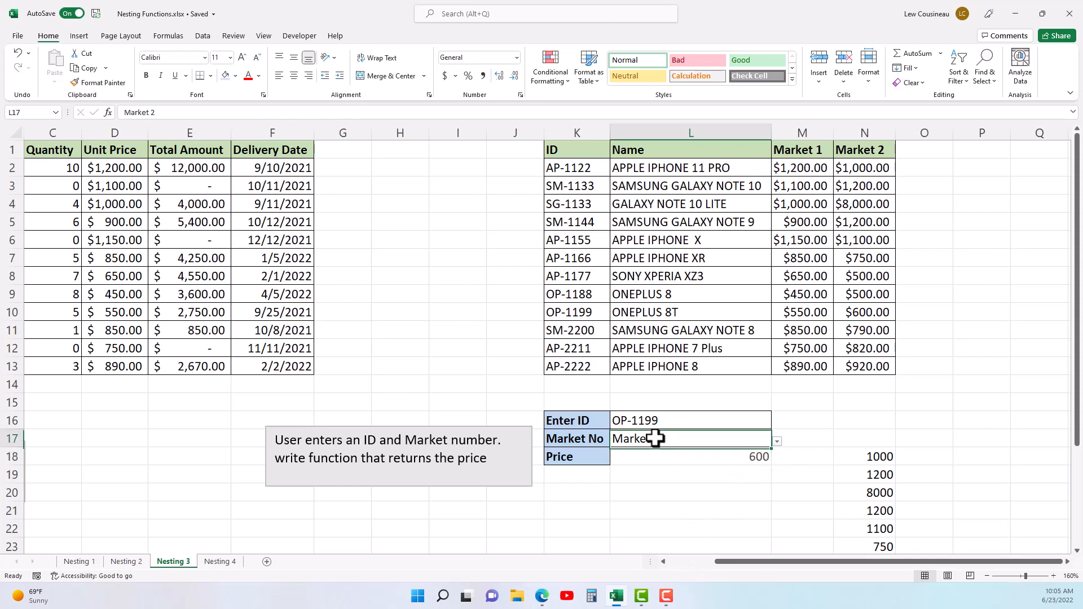
left_click(776, 441)
left_click(629, 457)
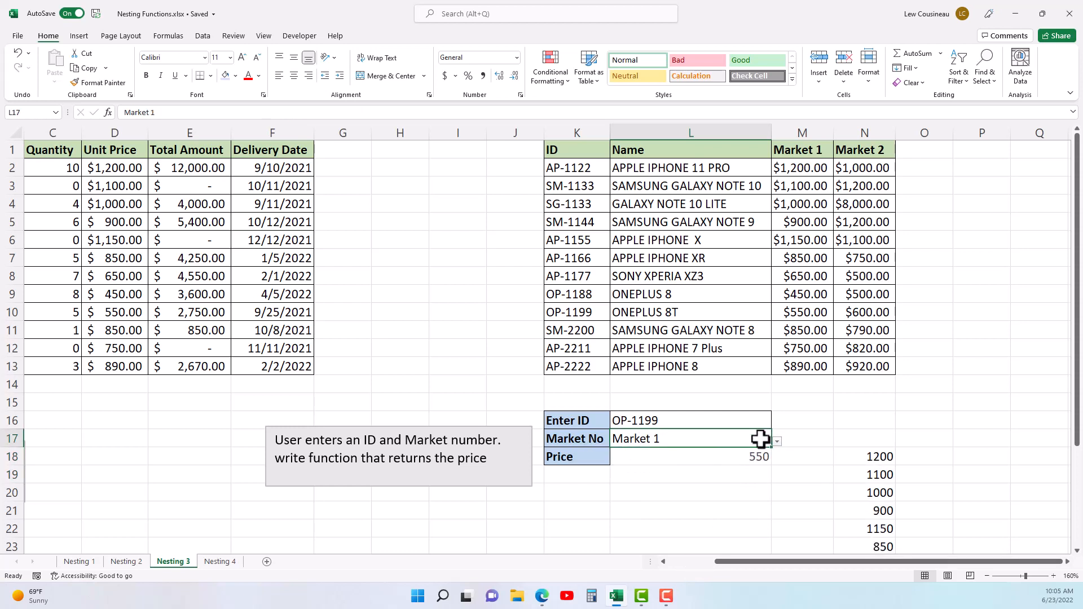
Step: Test the price formula by setting the ID in L16 to AP-1155 and the Market No in L17 to Market 2
left_click(691, 421)
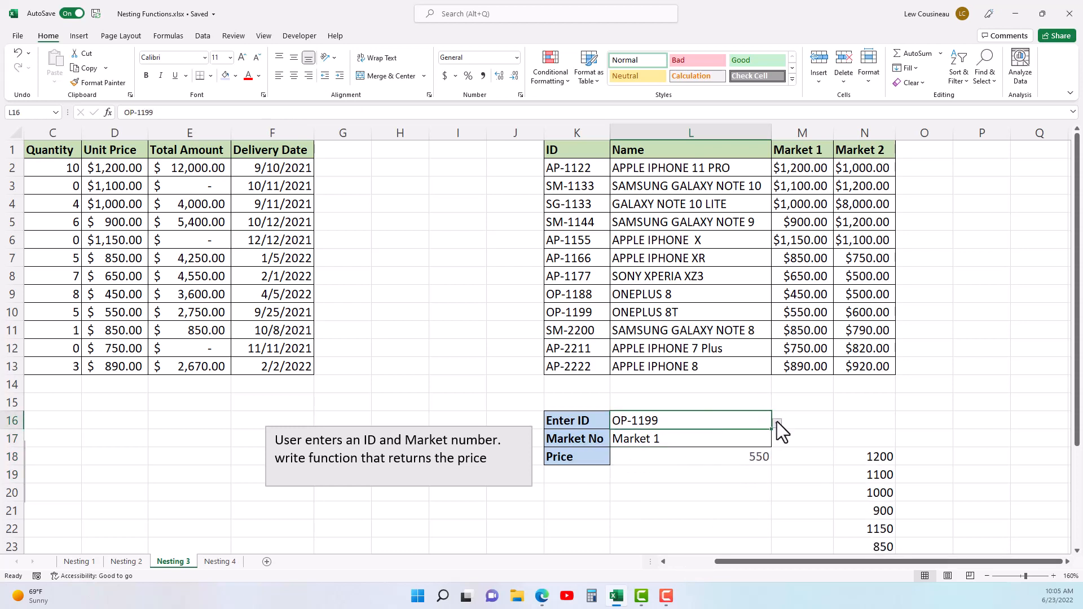
left_click(777, 423)
left_click(633, 435)
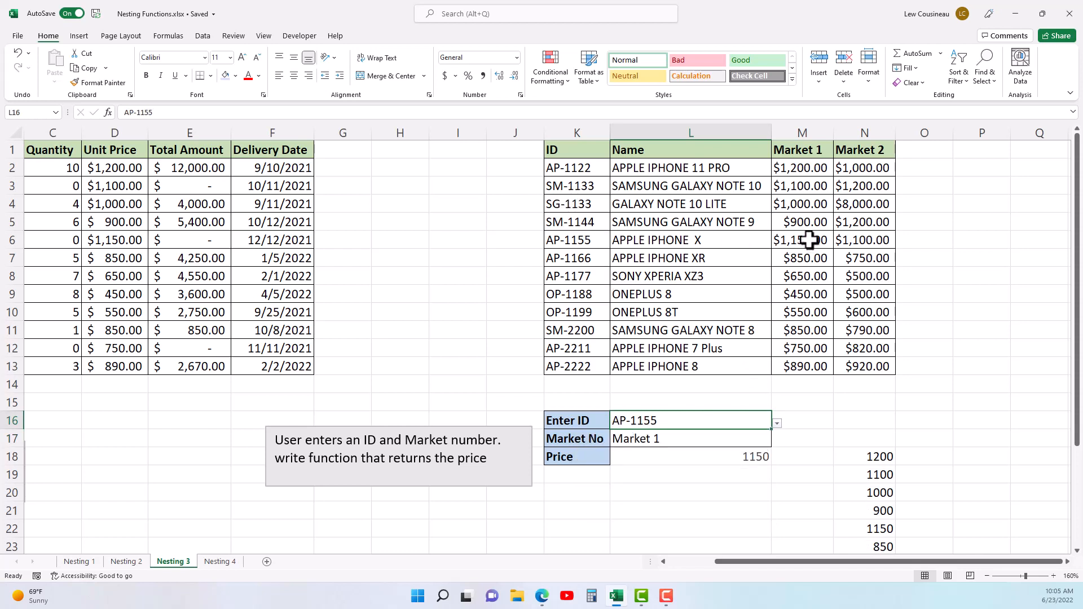
left_click(744, 438)
left_click(777, 441)
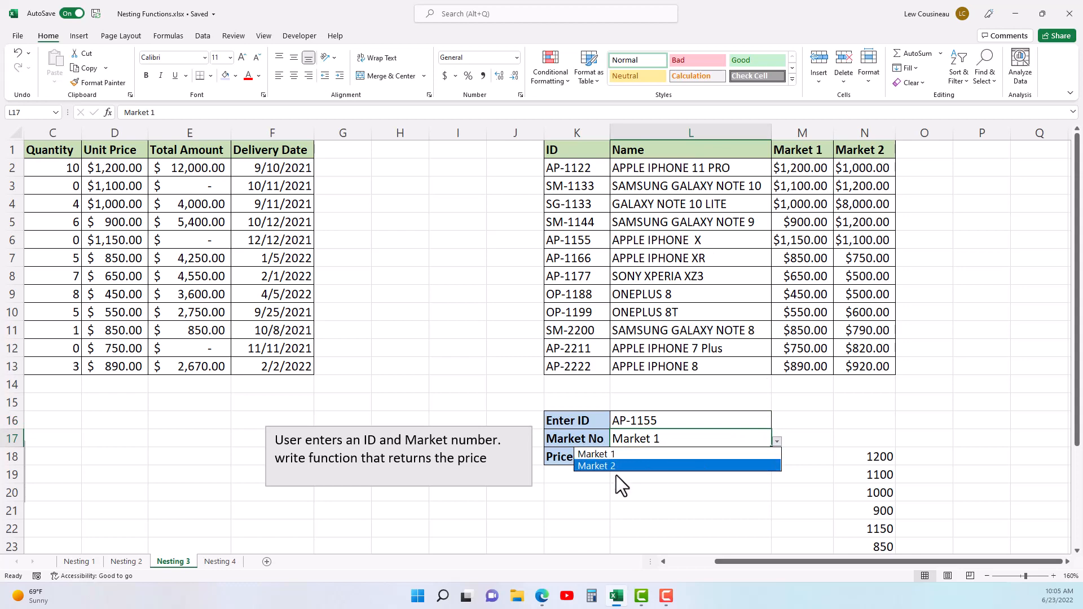
left_click(631, 466)
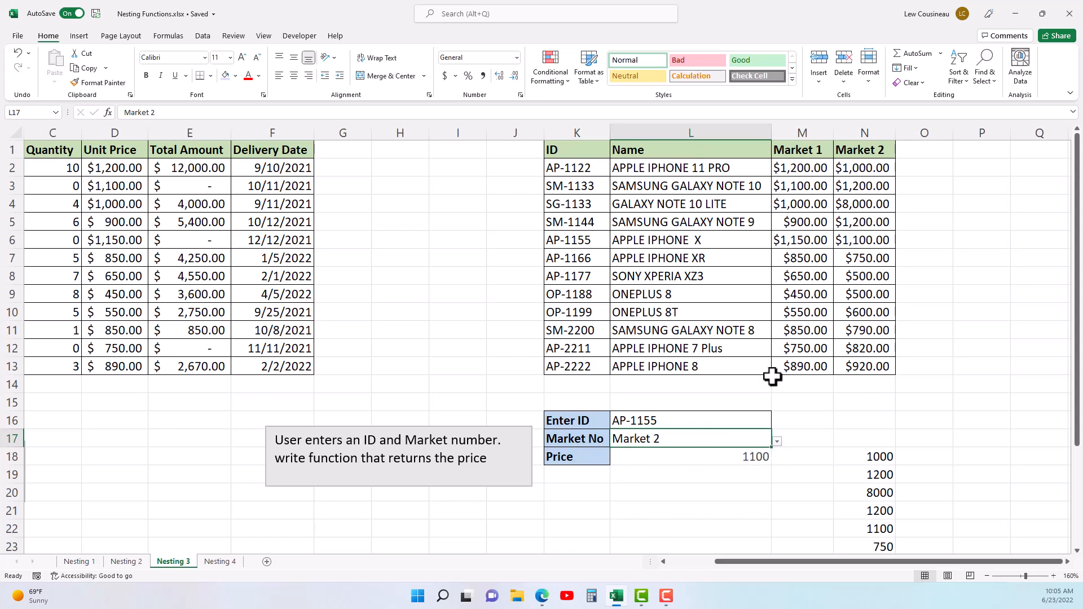
Step: Switch to the Nesting 4 sheet and examine the order dates and the Works Days to Ship entry
left_click(235, 561)
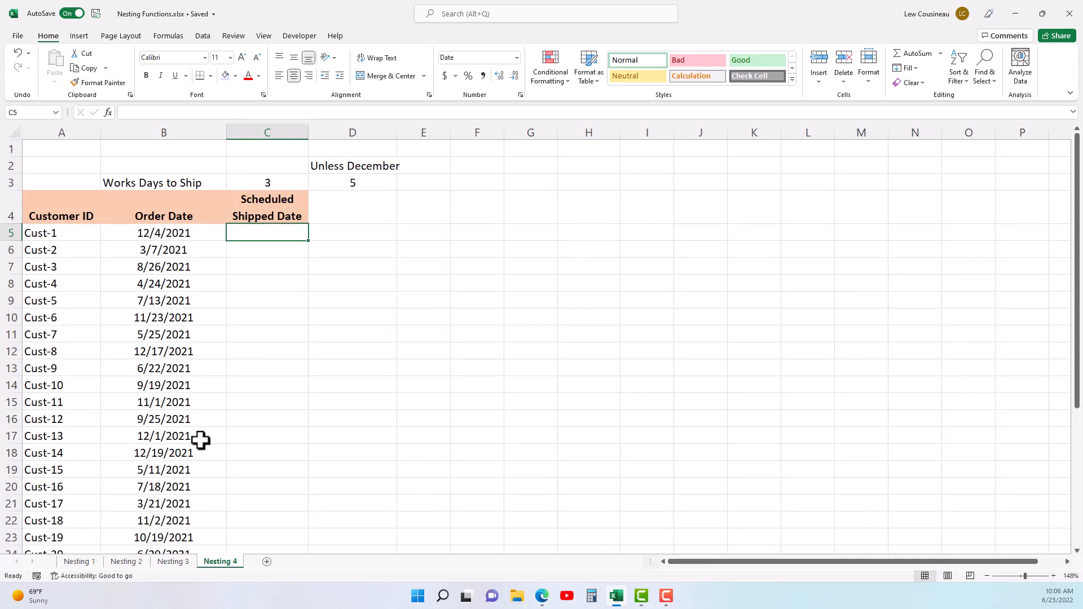
left_click(169, 404)
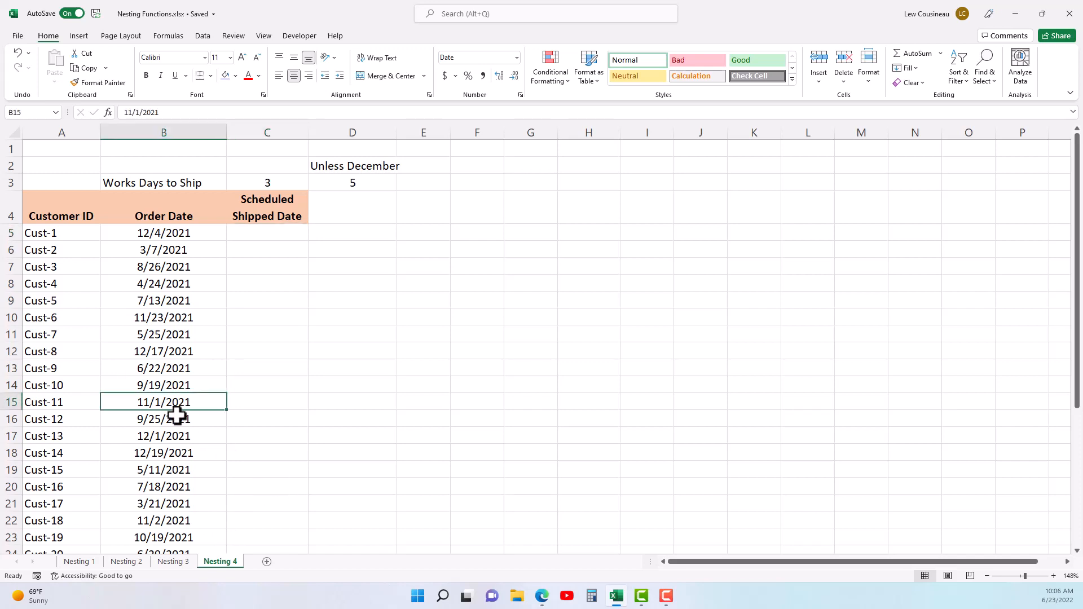
left_click(145, 185)
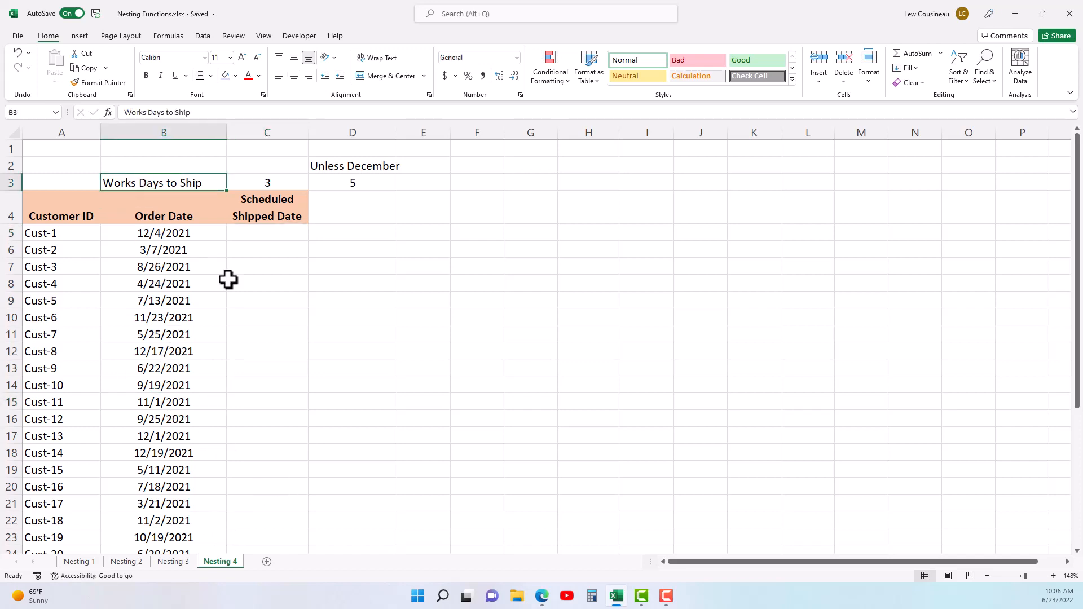
Step: Enter =WORKDAY(B5,C3) in C5 to calculate the first customer's scheduled shipped date
left_click(253, 237)
type("=")
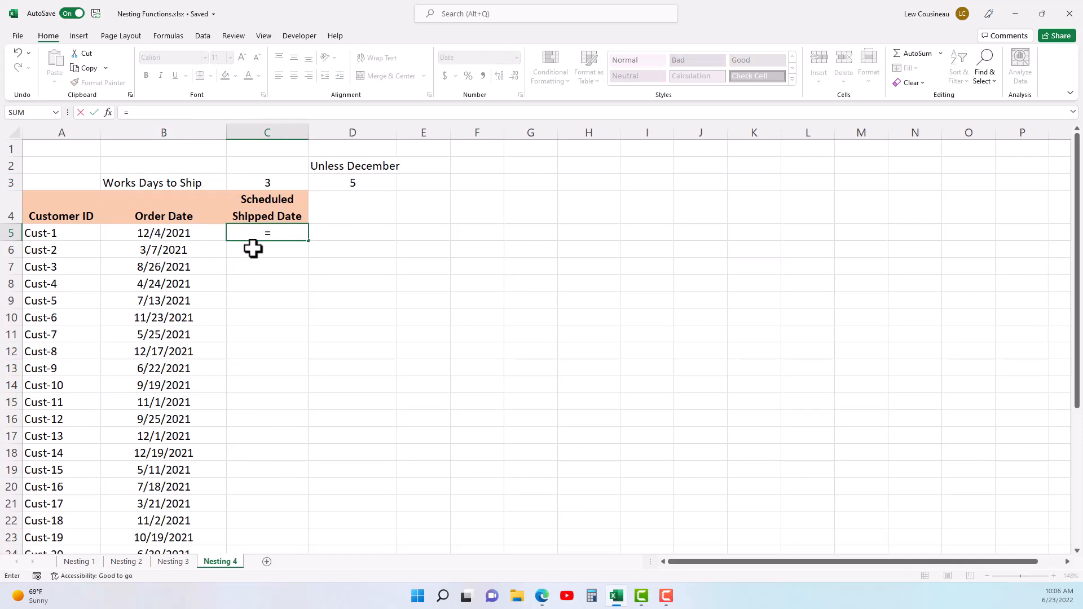
type("work")
key("Tab")
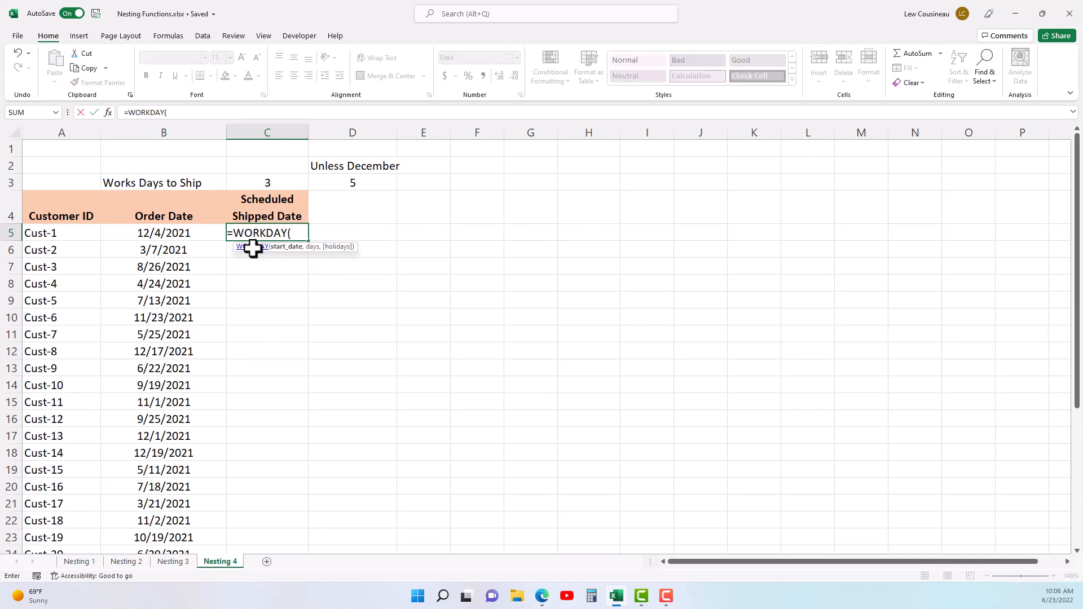
left_click(189, 233)
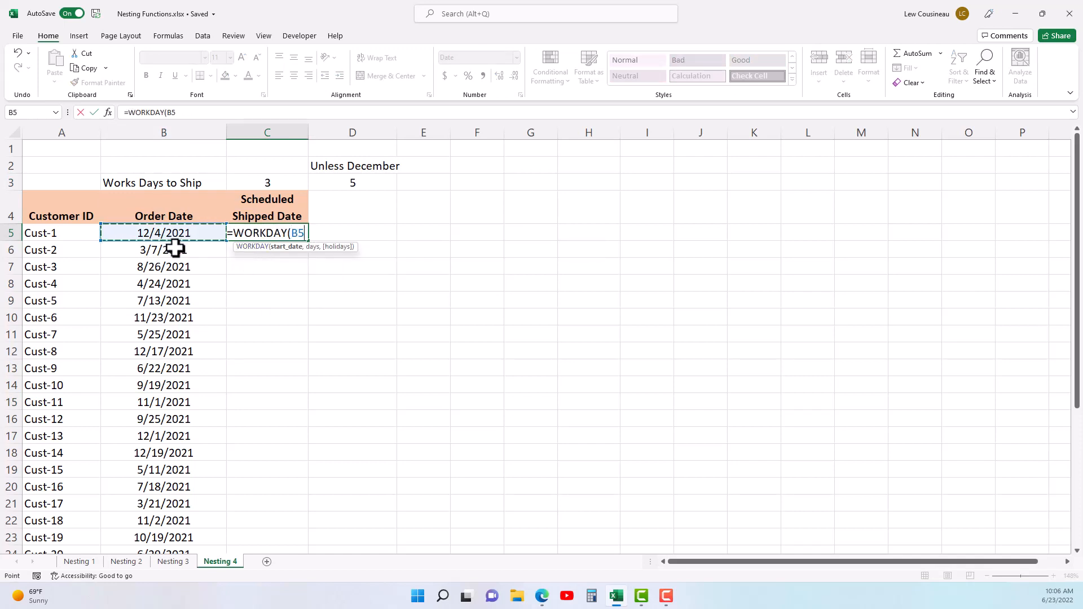
type(",")
left_click(277, 182)
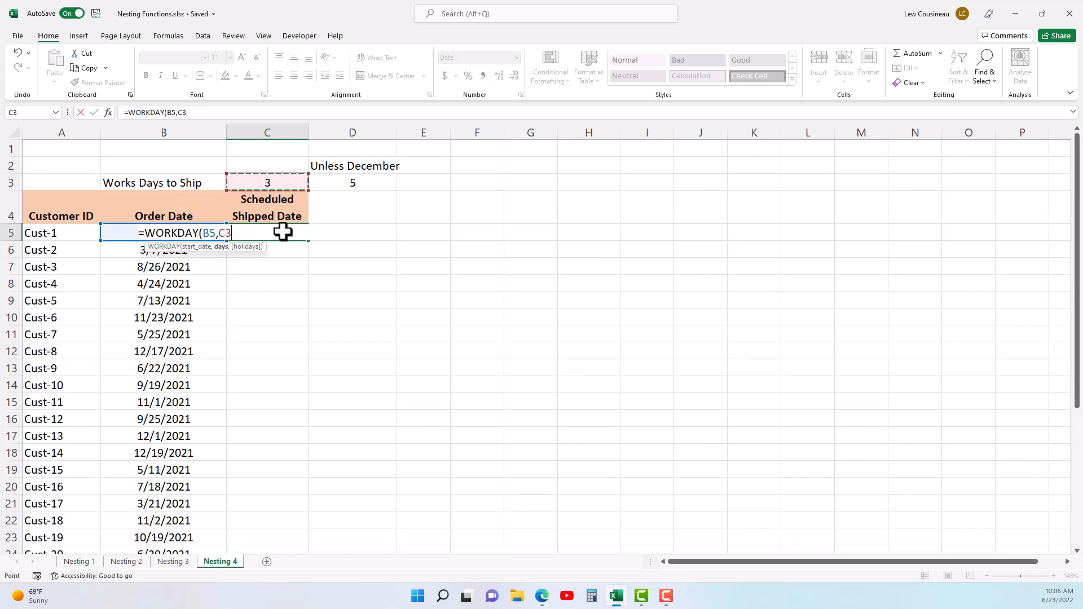
type(")")
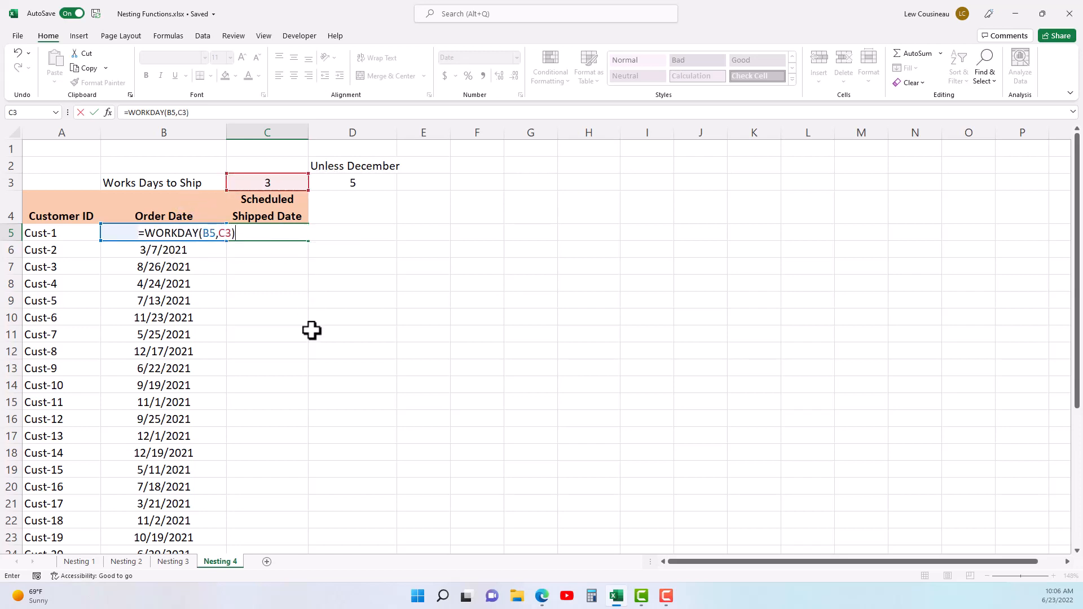
key("Return")
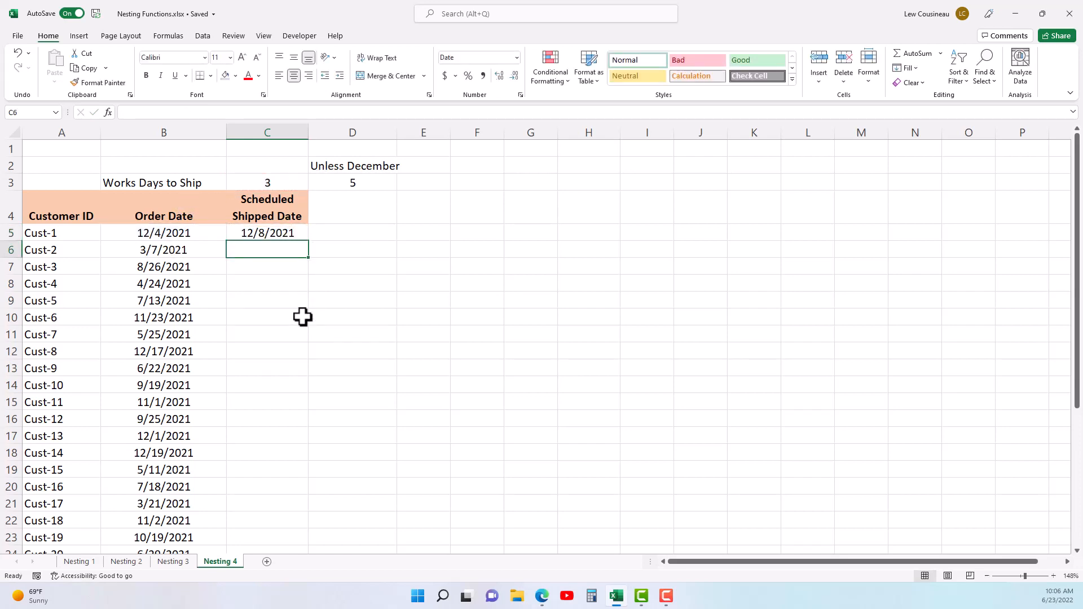
Step: Examine the shipped date in C5, the Unless December work days in D3, and the December order dates in column B
left_click(267, 235)
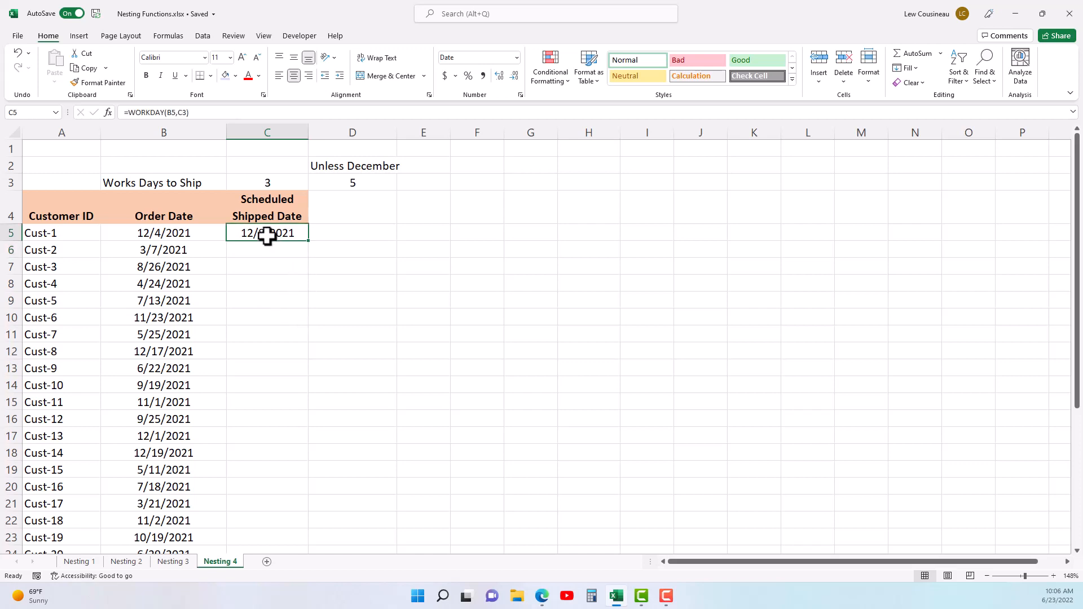
left_click(173, 234)
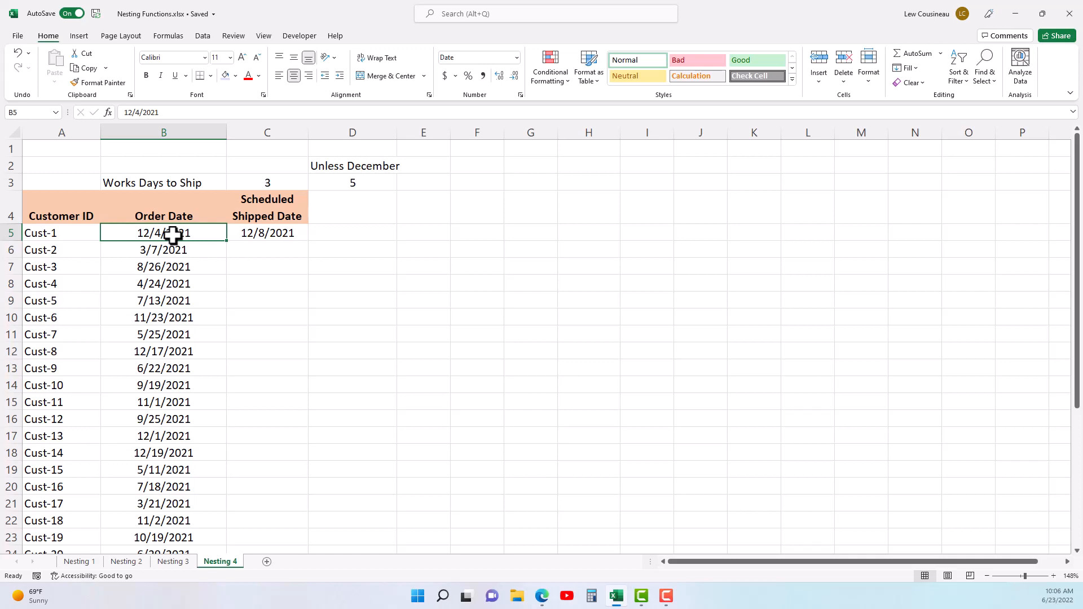
left_click(359, 184)
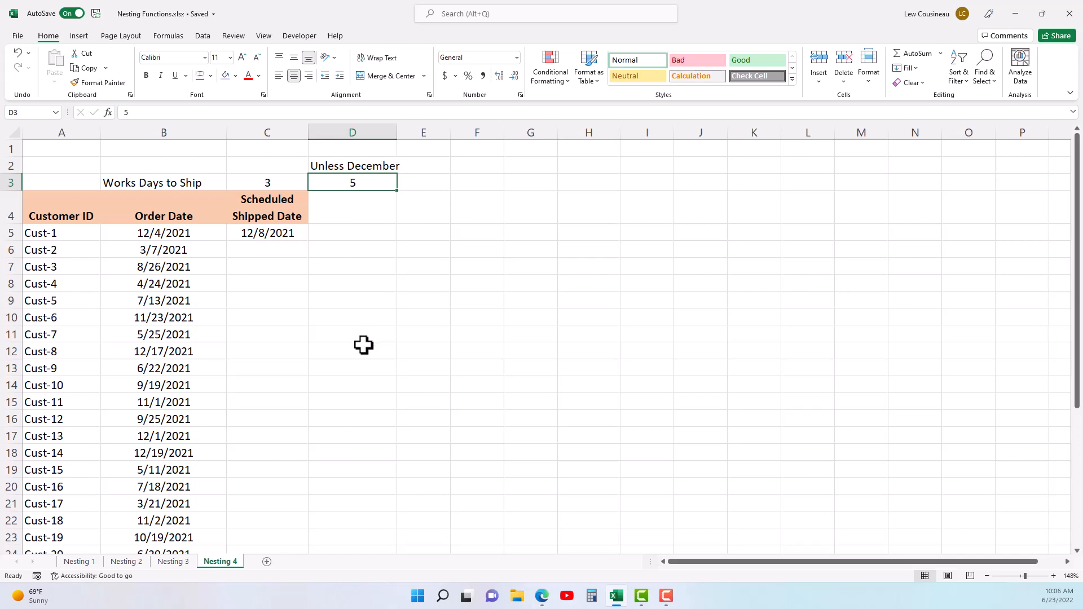
left_click(257, 348)
left_click_drag(169, 235, 162, 384)
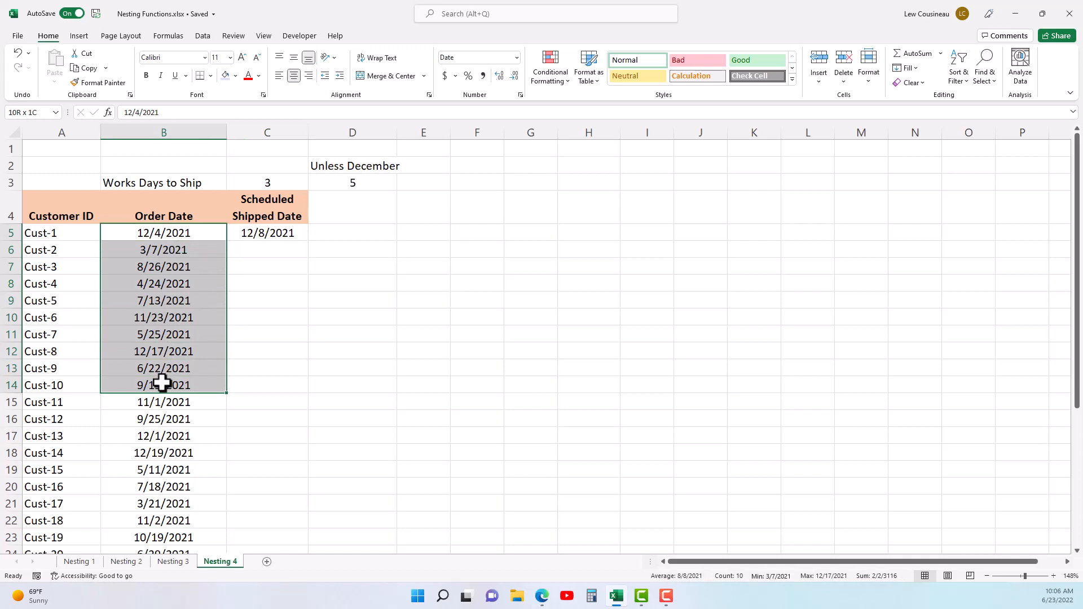
left_click_drag(162, 383, 161, 382)
left_click(140, 229)
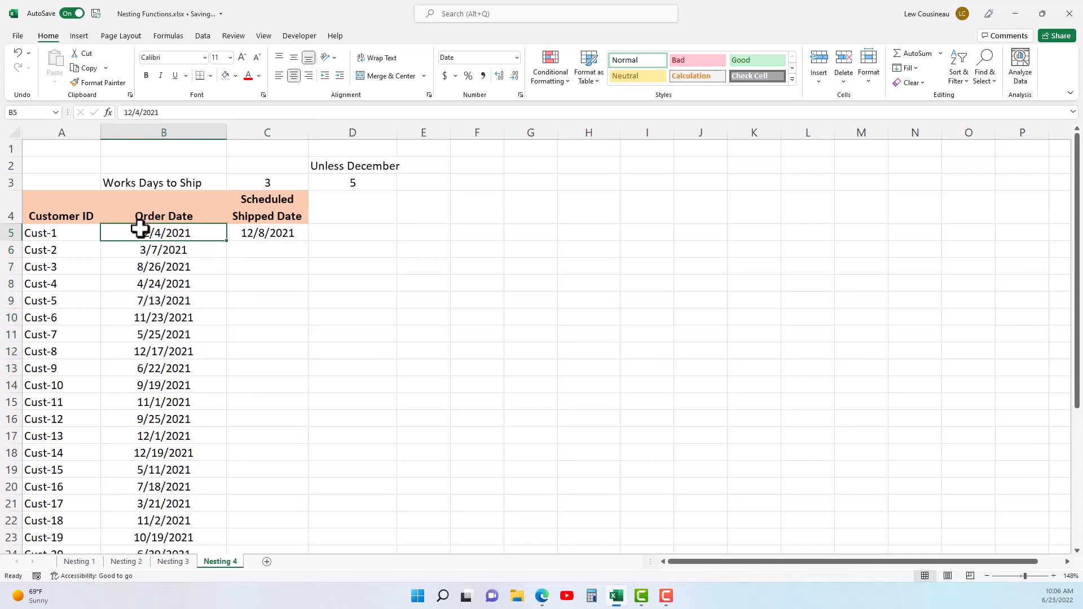
left_click(142, 334)
left_click(144, 355)
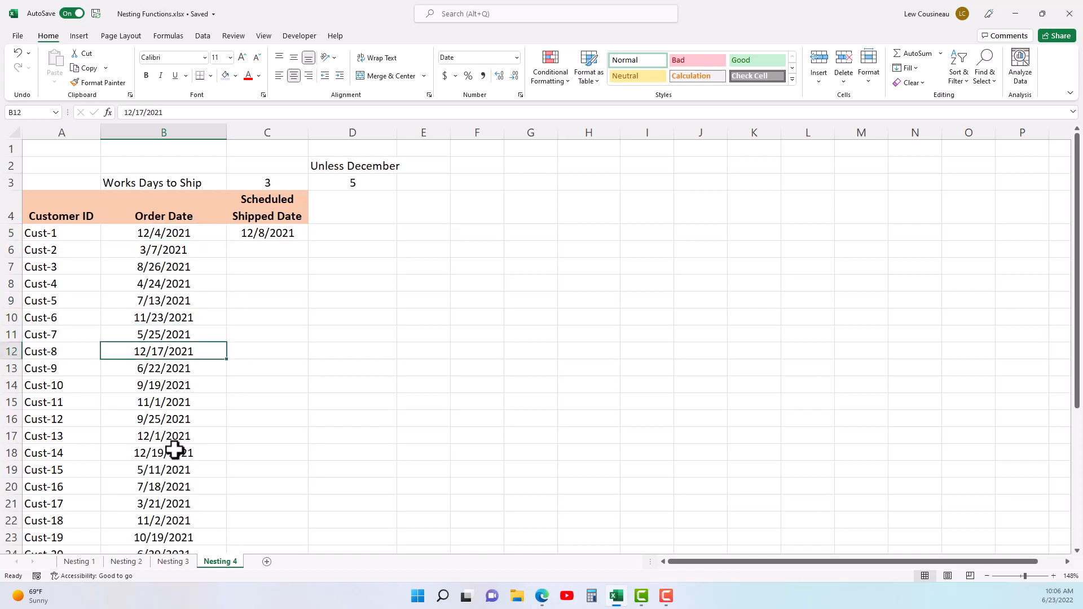
Step: Enter =MONTH(B5) in D5 to extract the month number of the first order date
left_click(376, 240)
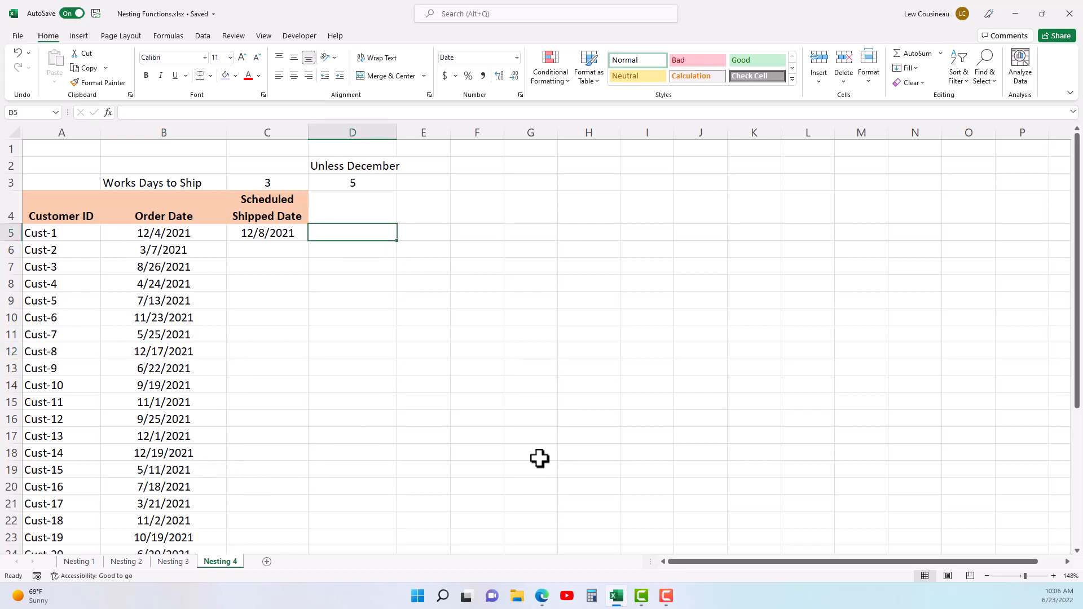
type("=")
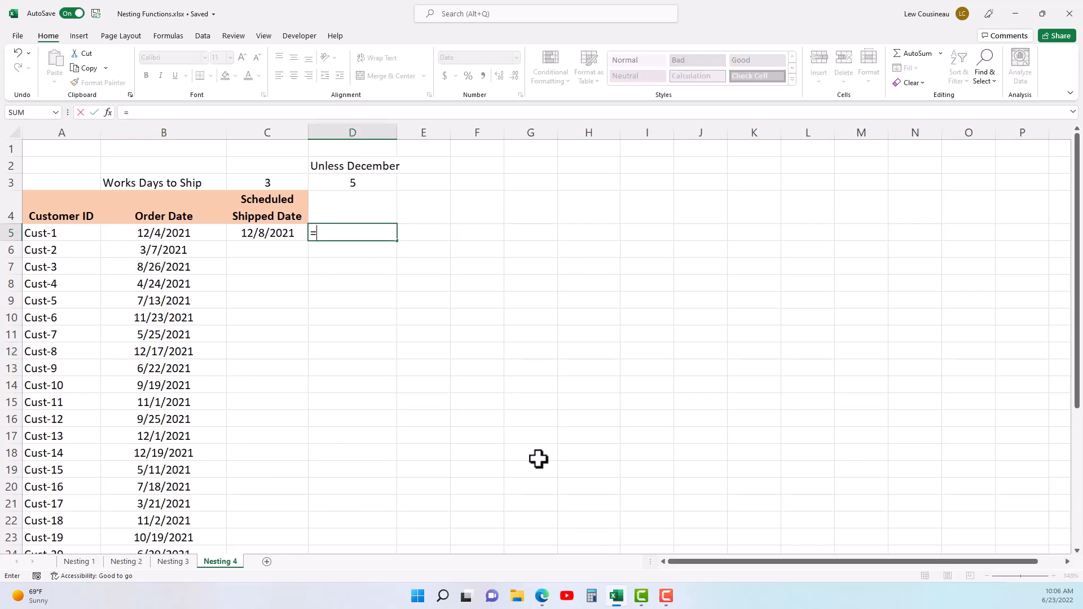
type("Month(")
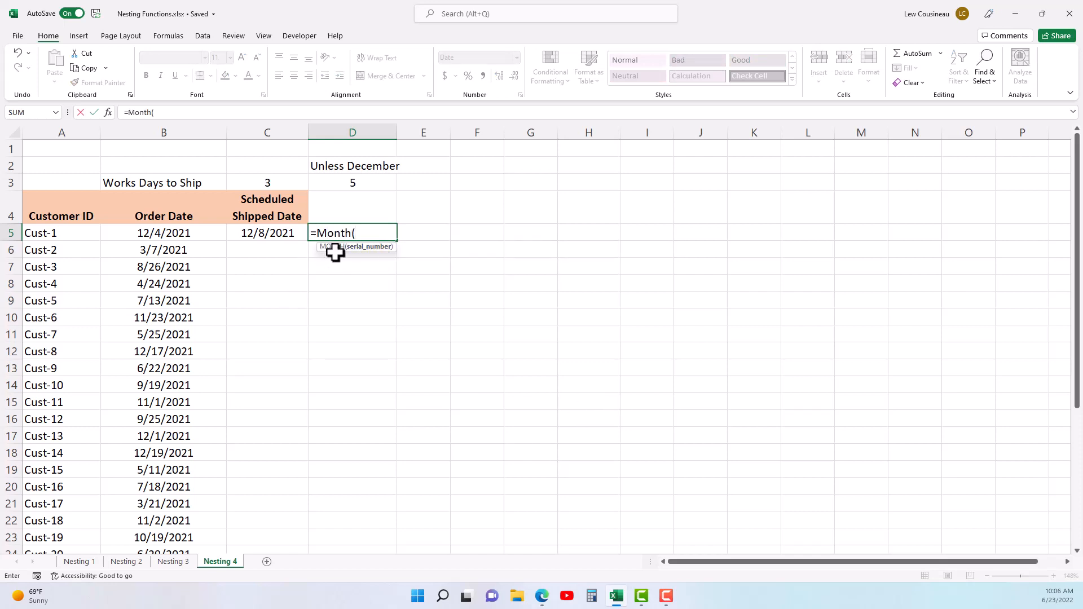
left_click(167, 234)
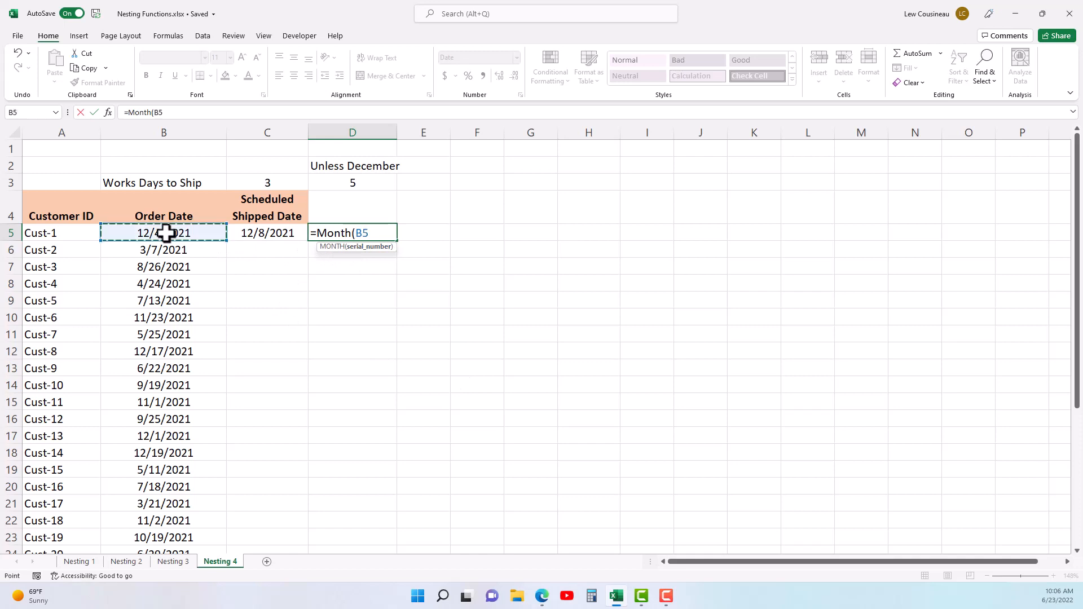
type(")")
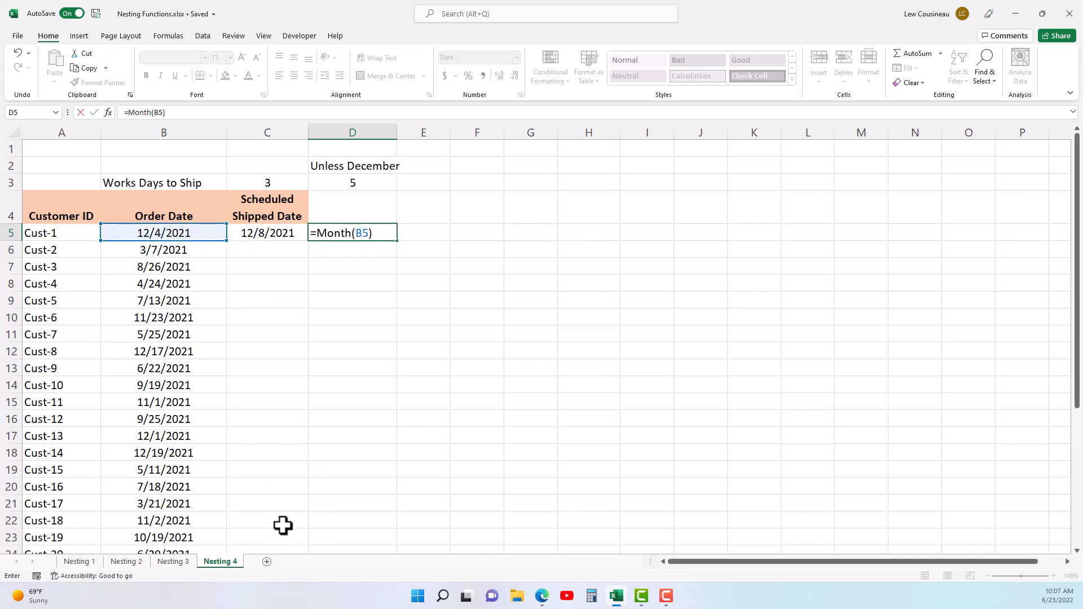
key("Return")
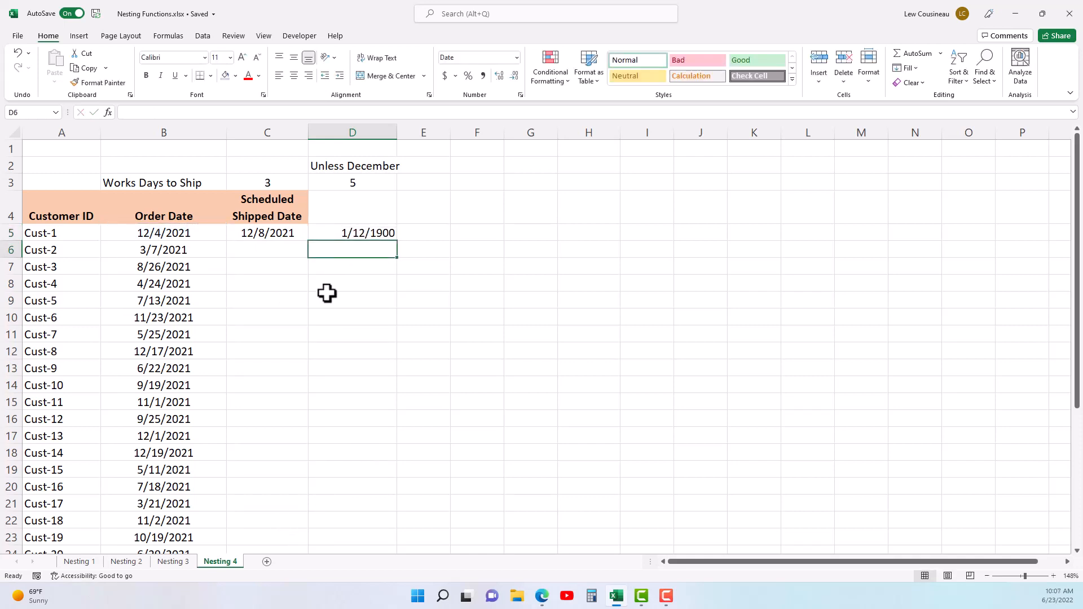
Step: Change the number format of the month formula cell D5 to General
left_click(355, 233)
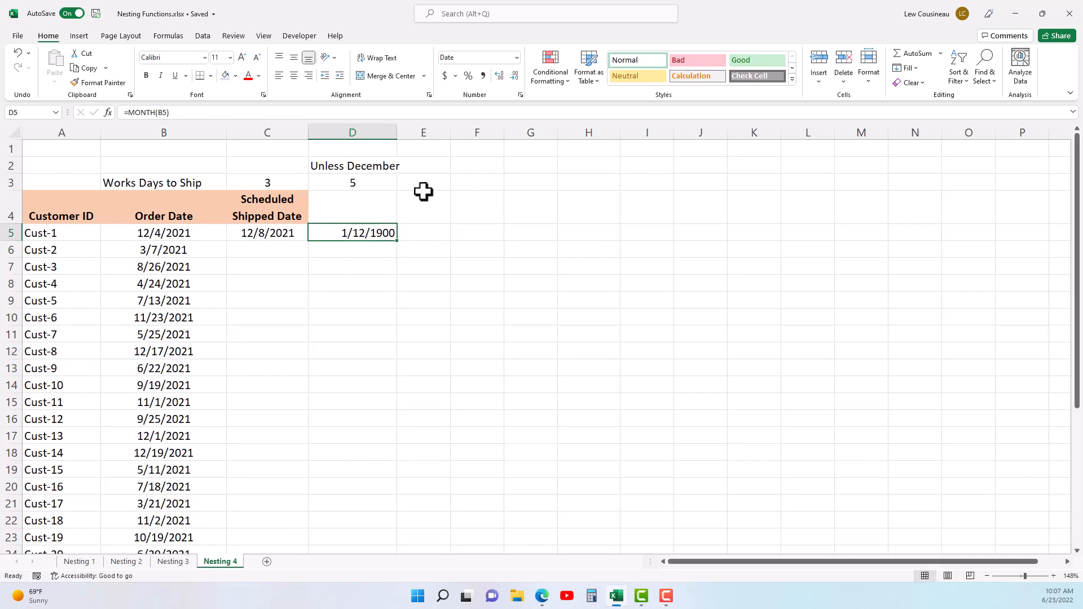
left_click(517, 56)
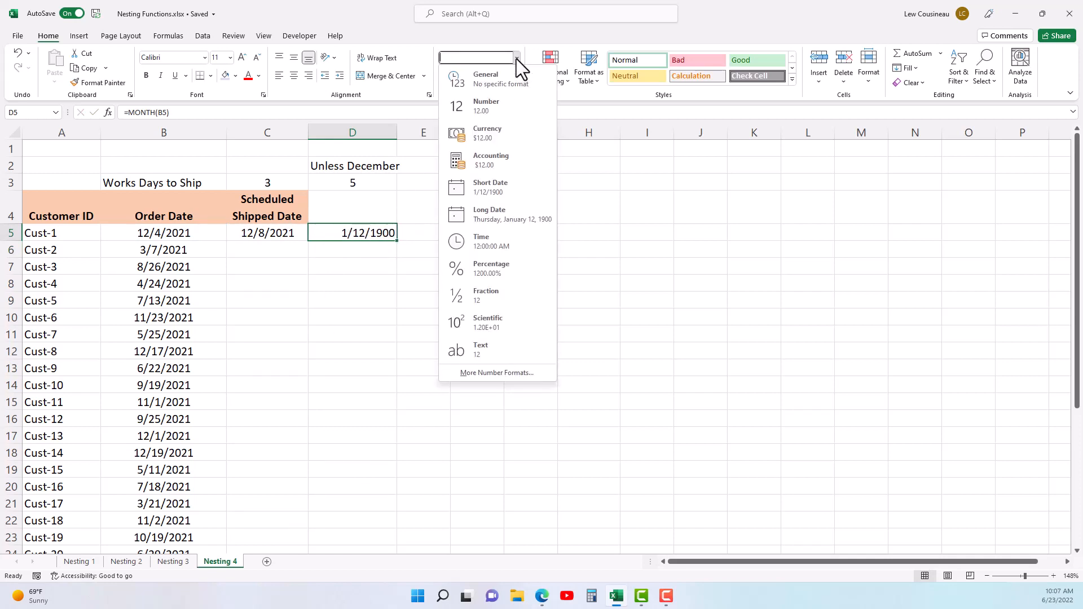
left_click(502, 80)
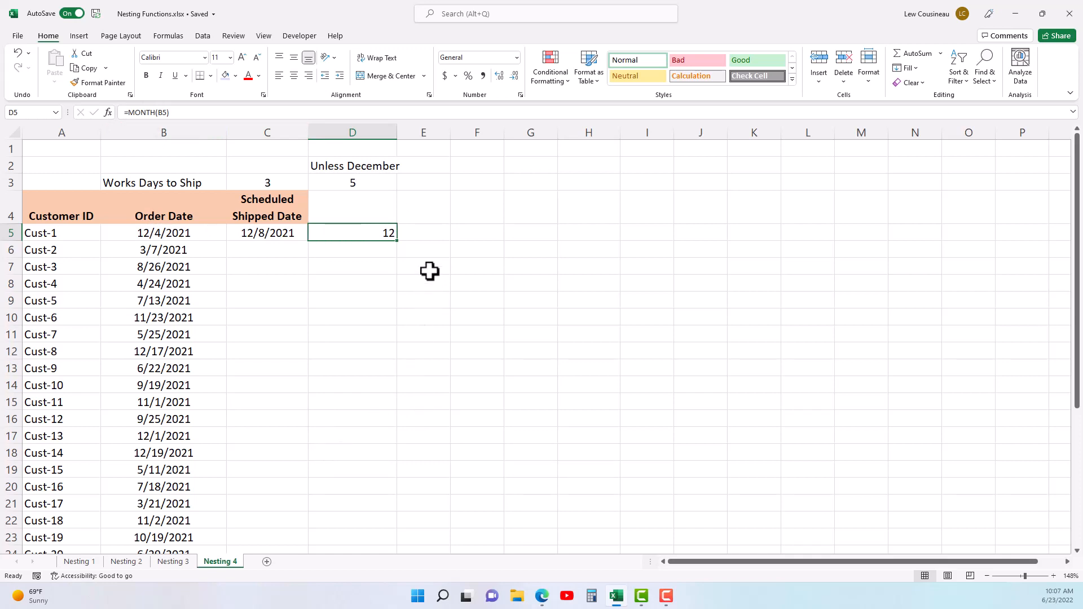
Step: Start an IF formula in E5 with the logical test D5=12
left_click(428, 236)
type("=")
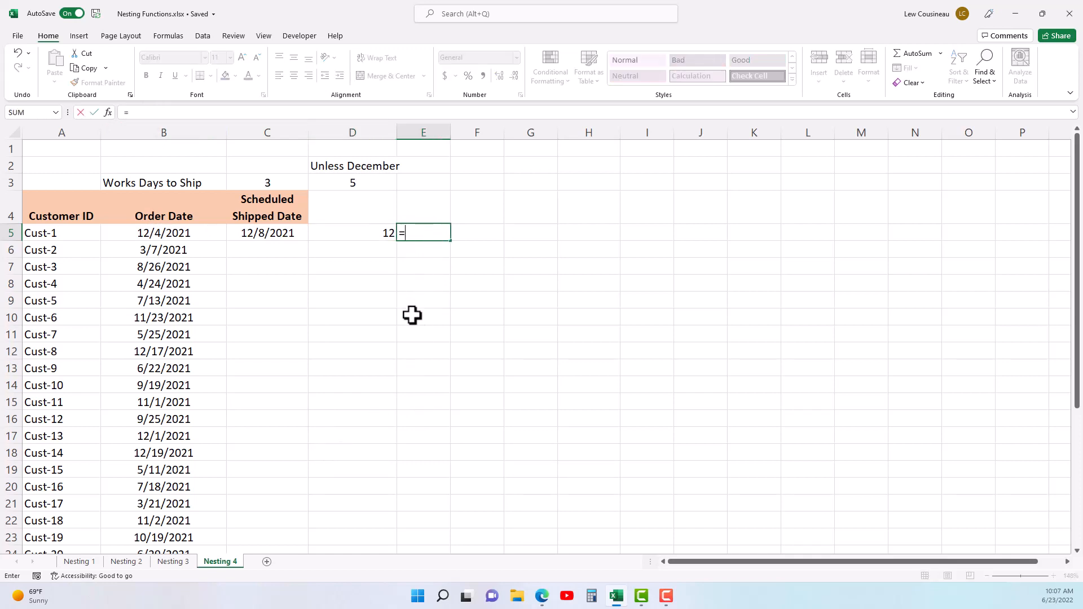
type("if(")
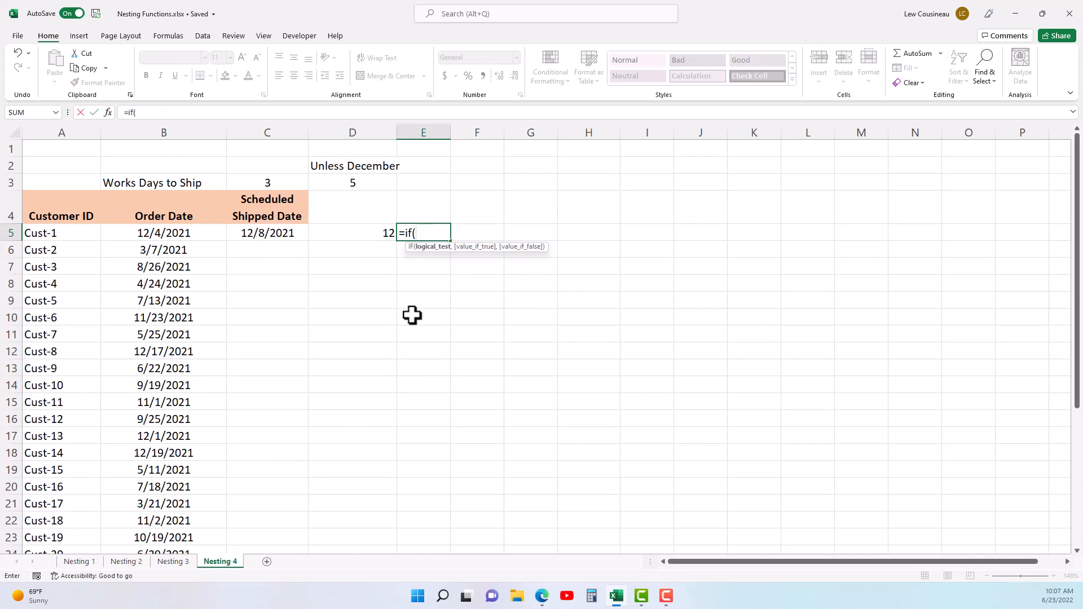
left_click(382, 235)
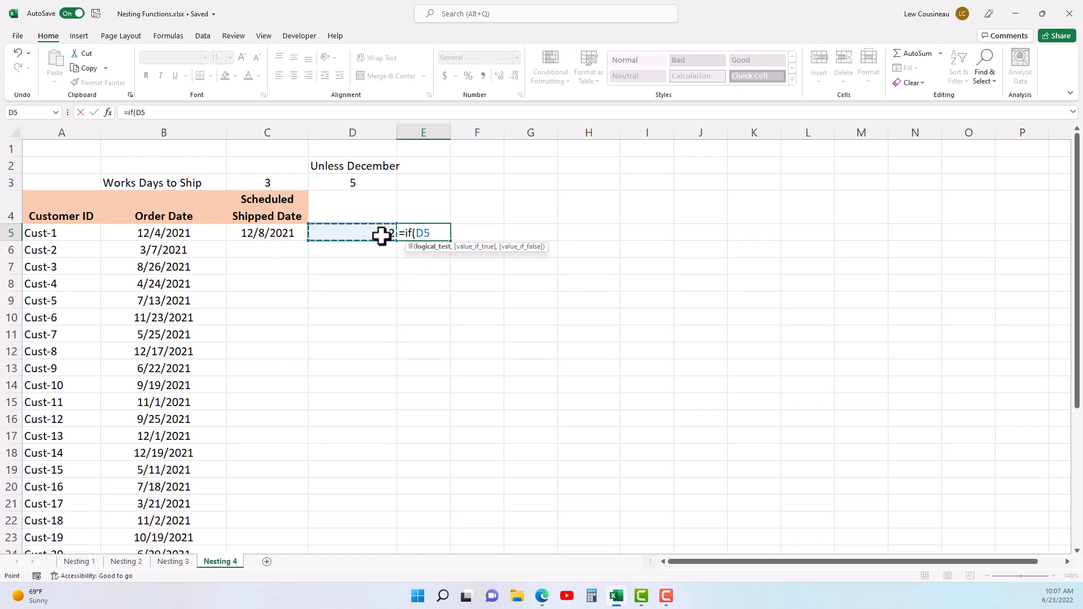
type("=12,")
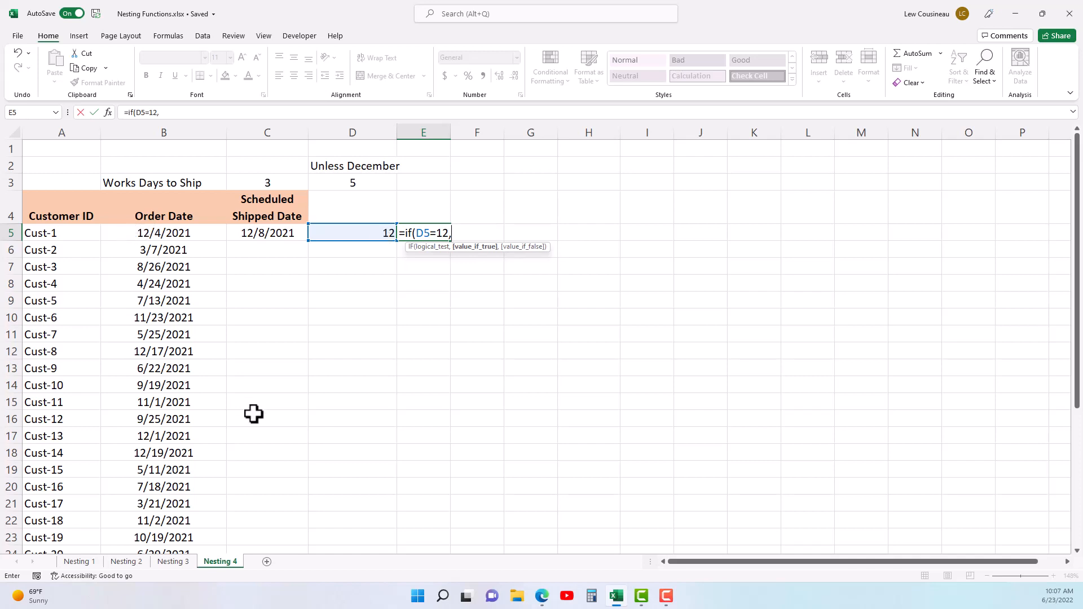
Step: Add Workdays(B5,$D$3) as the value-if-true argument of the E5 formula, with the December work days reference absolute
type("Workd")
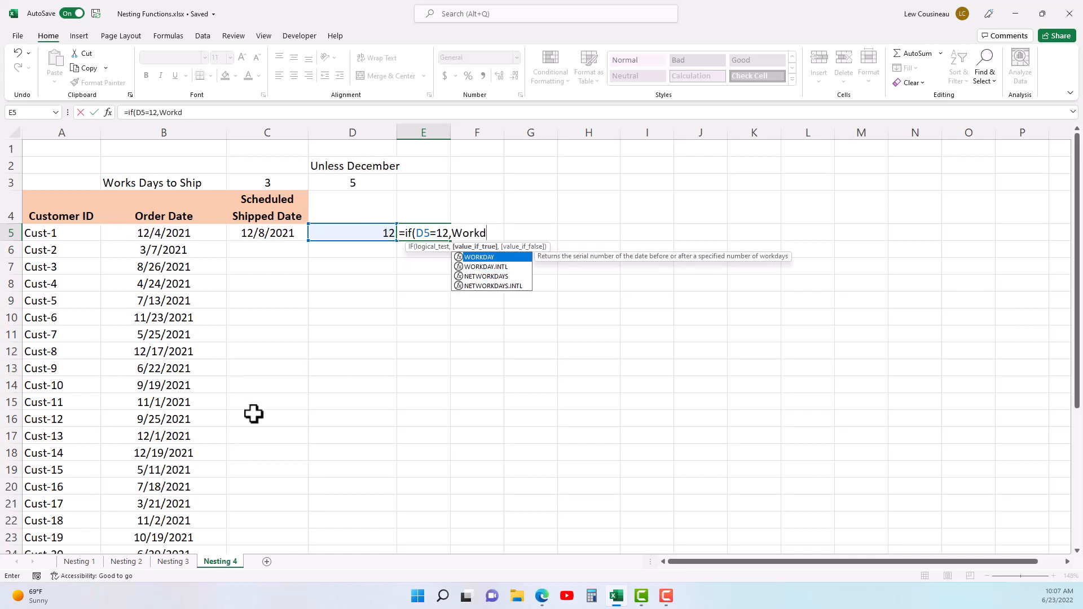
type("ays")
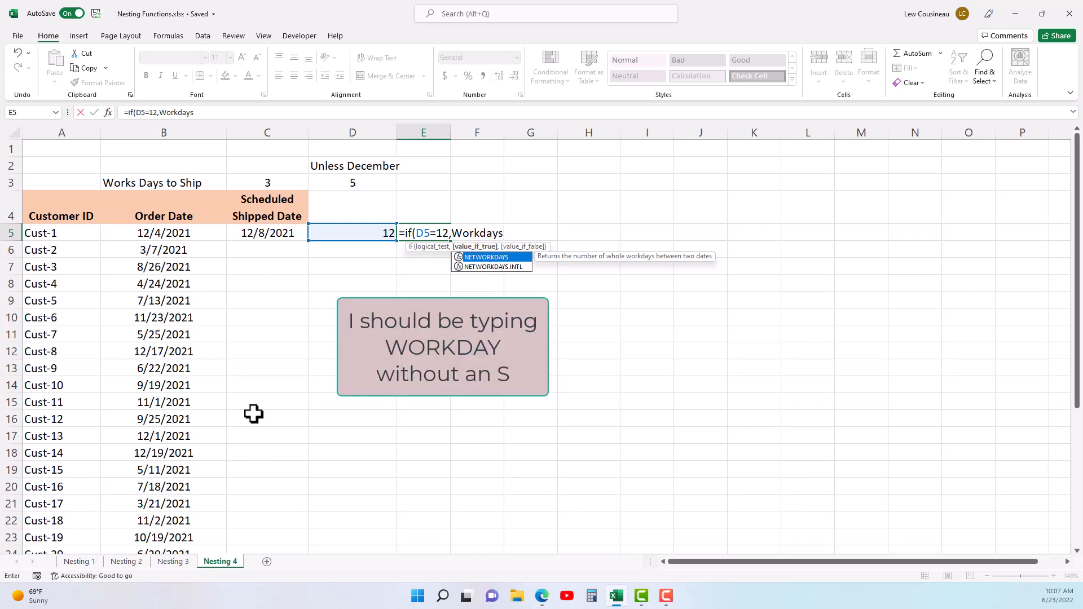
type("(")
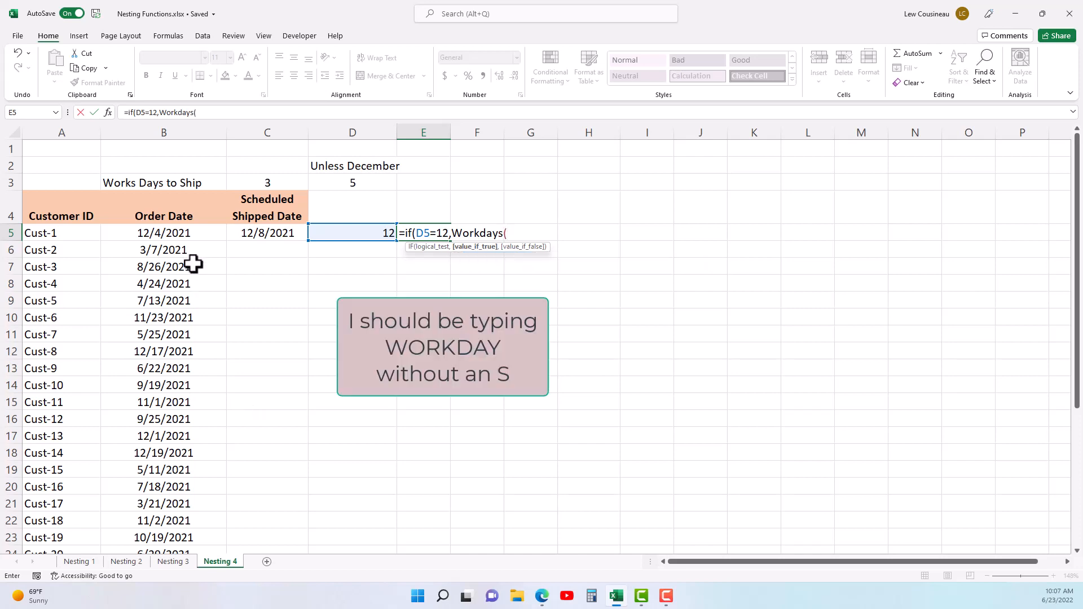
left_click(192, 235)
type(",")
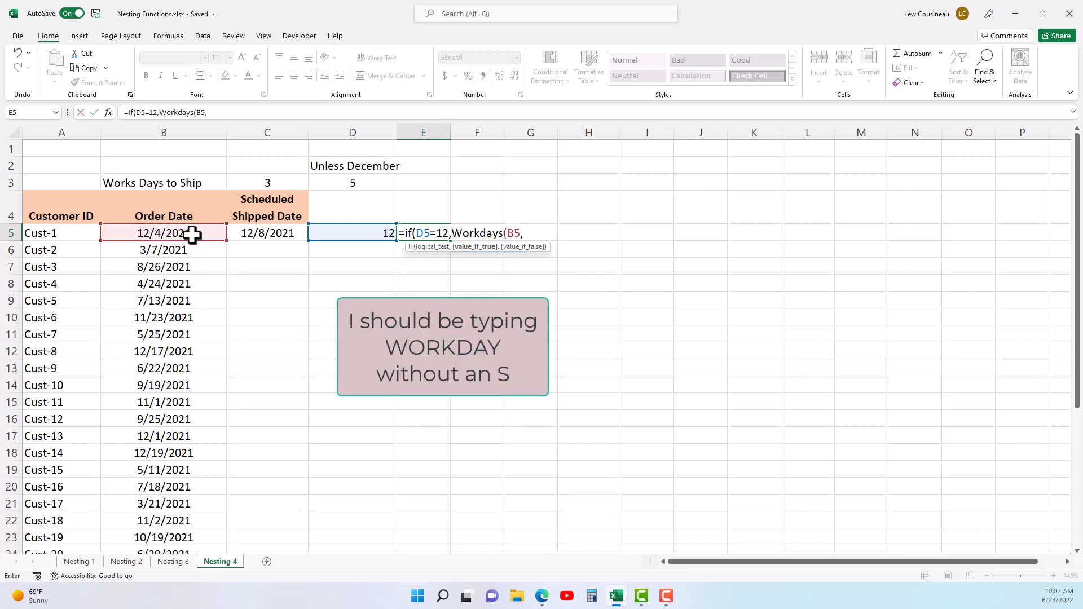
left_click(381, 188)
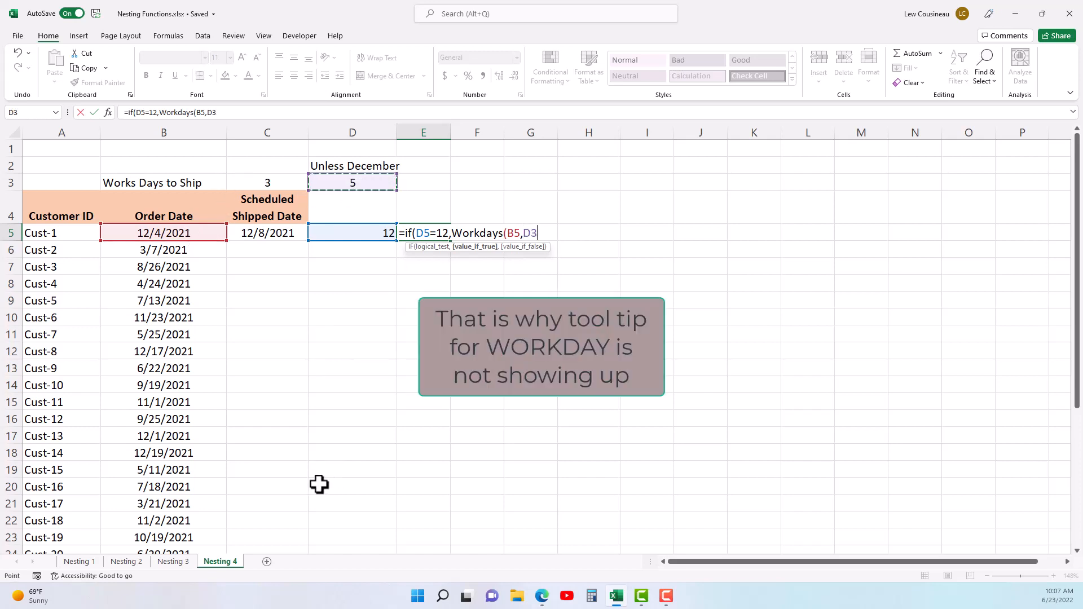
type("4")
key("BackSpace")
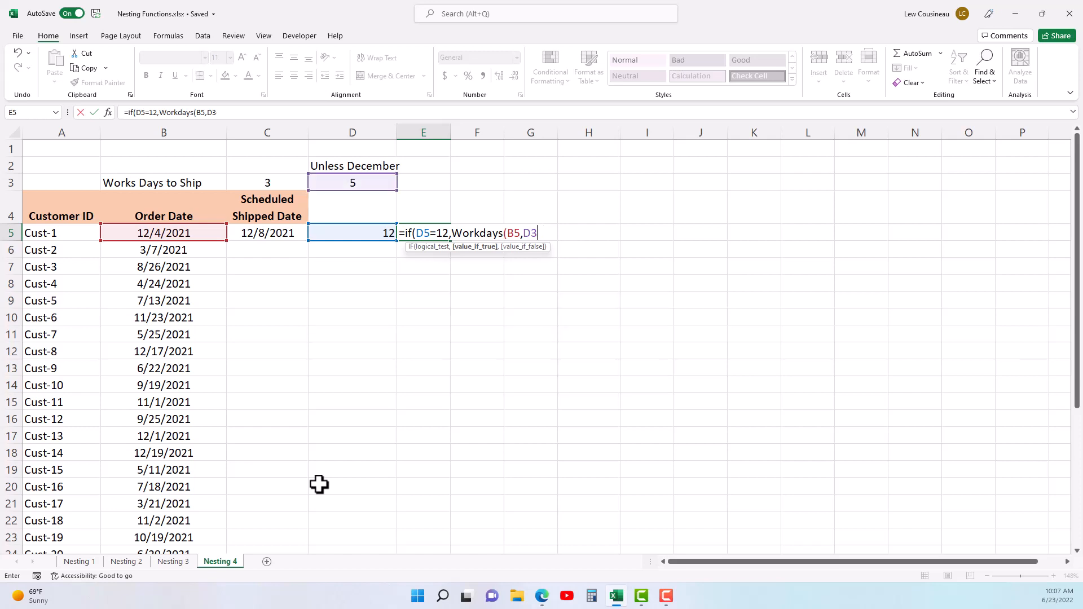
key("F4")
type(")")
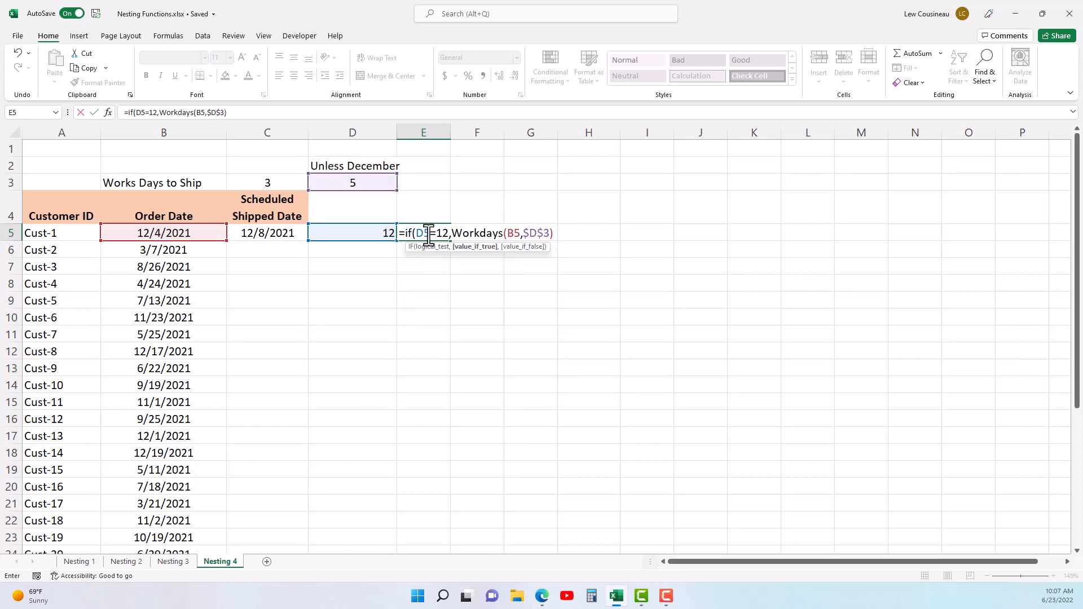
Step: Add Workdays(B5,$C$3) as the value-if-false argument of the E5 formula, with the C3 reference absolute, and enter the formula
left_click(473, 247)
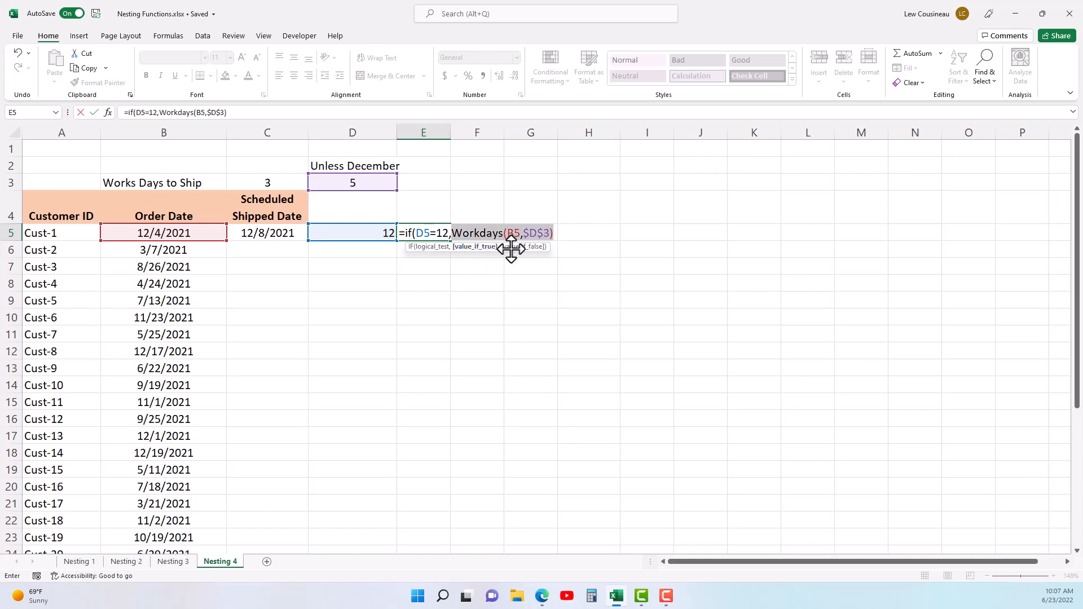
left_click(555, 233)
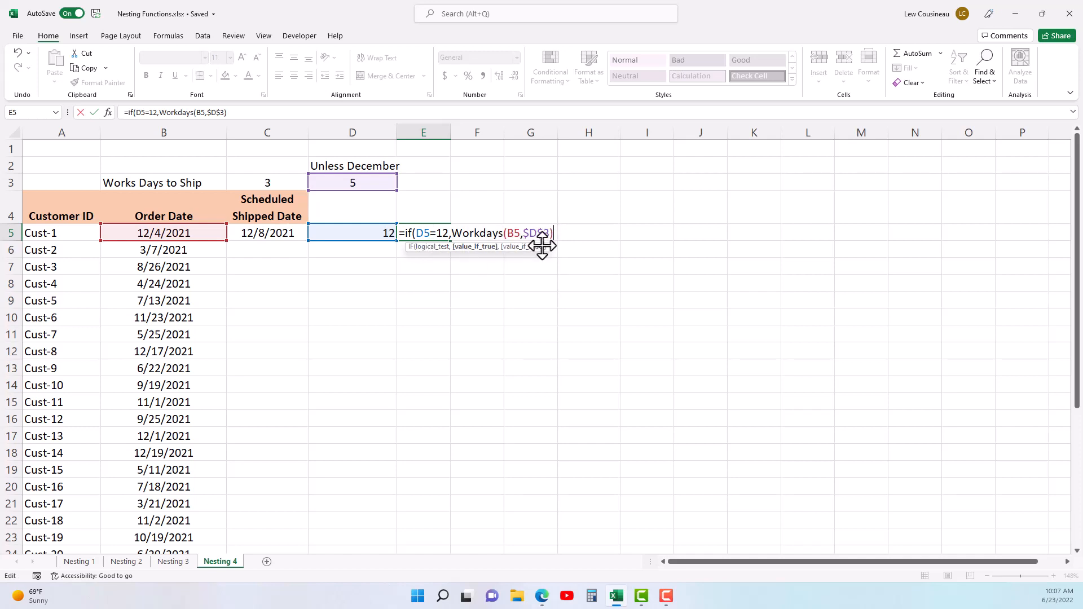
type(",Work")
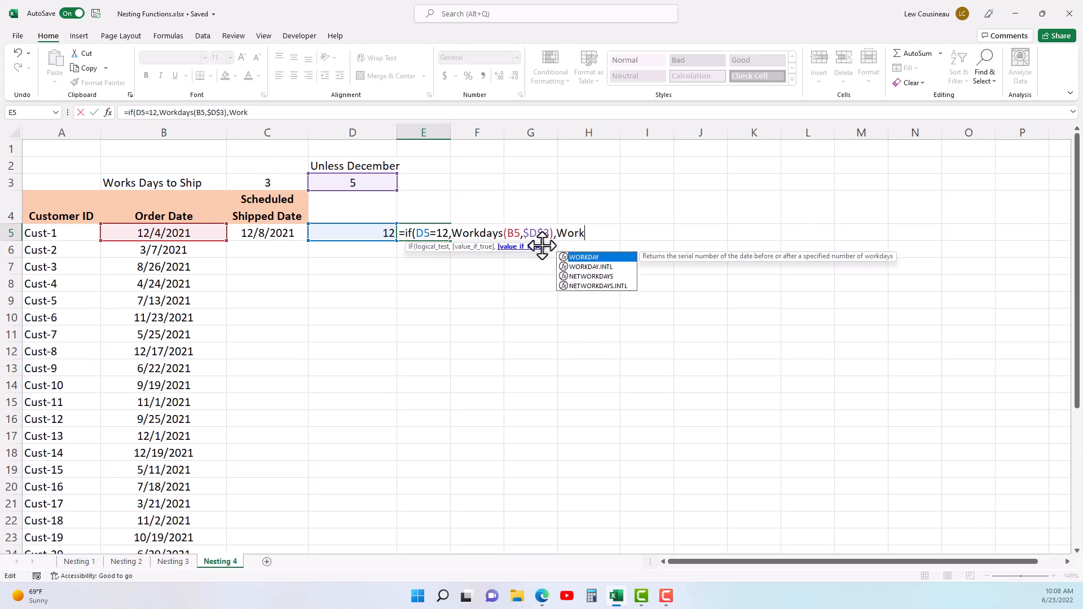
type("days(")
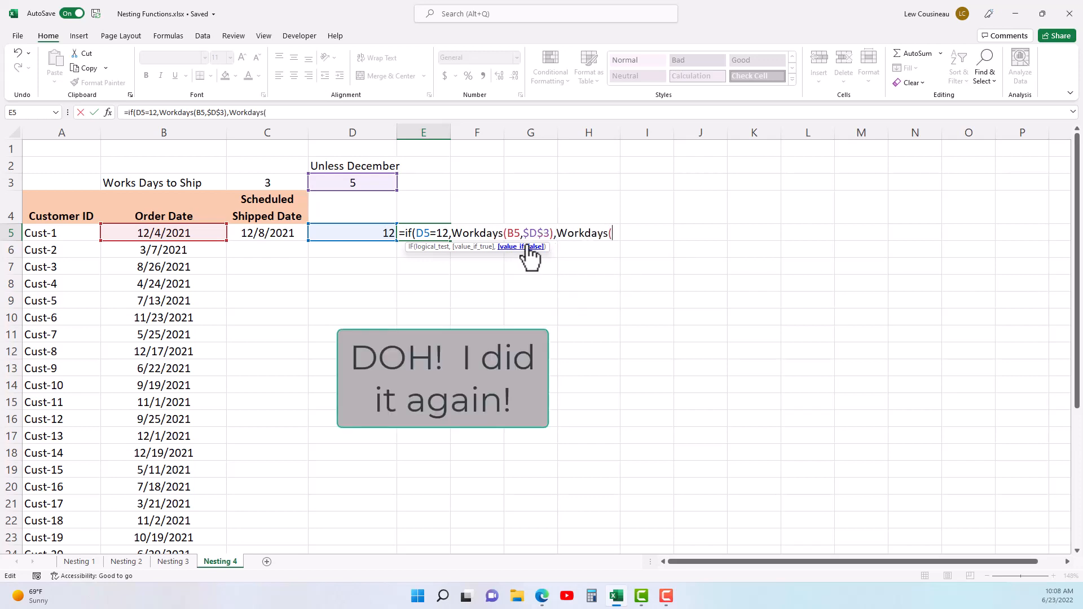
left_click(130, 233)
type(",")
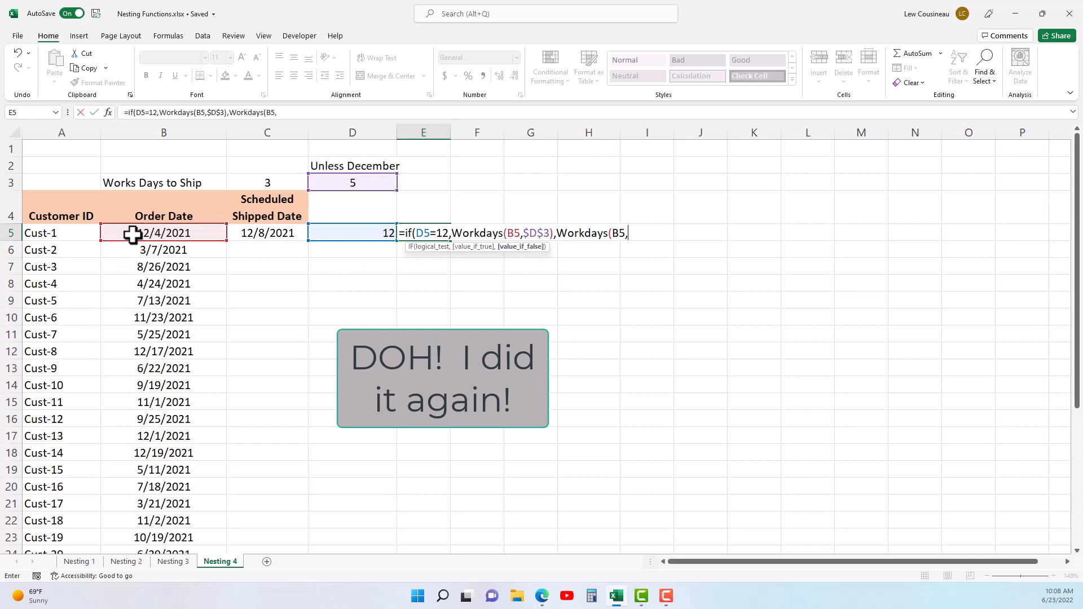
left_click(263, 185)
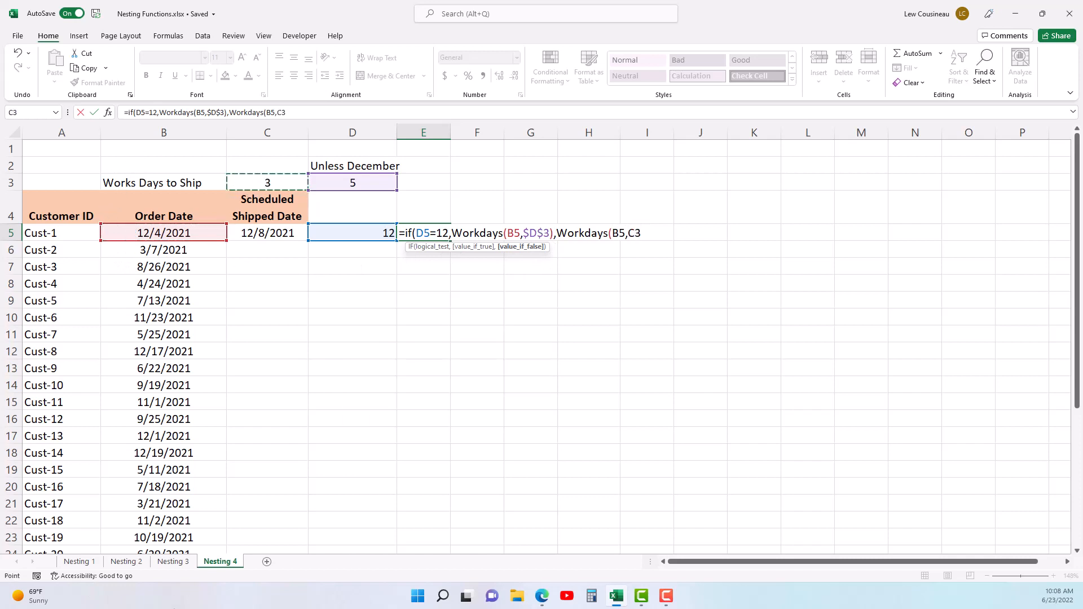
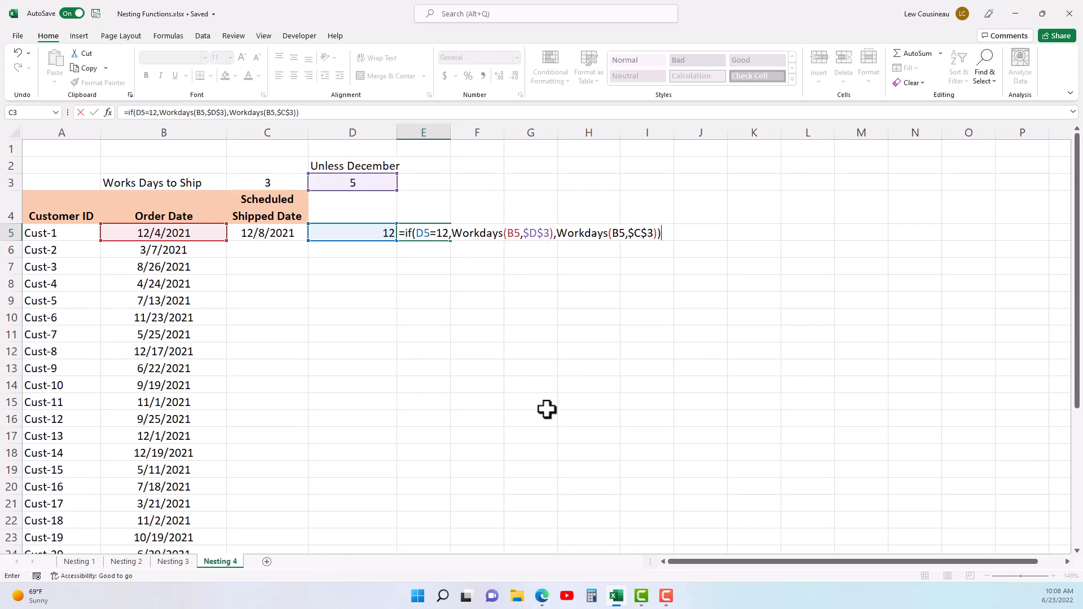
key("Return")
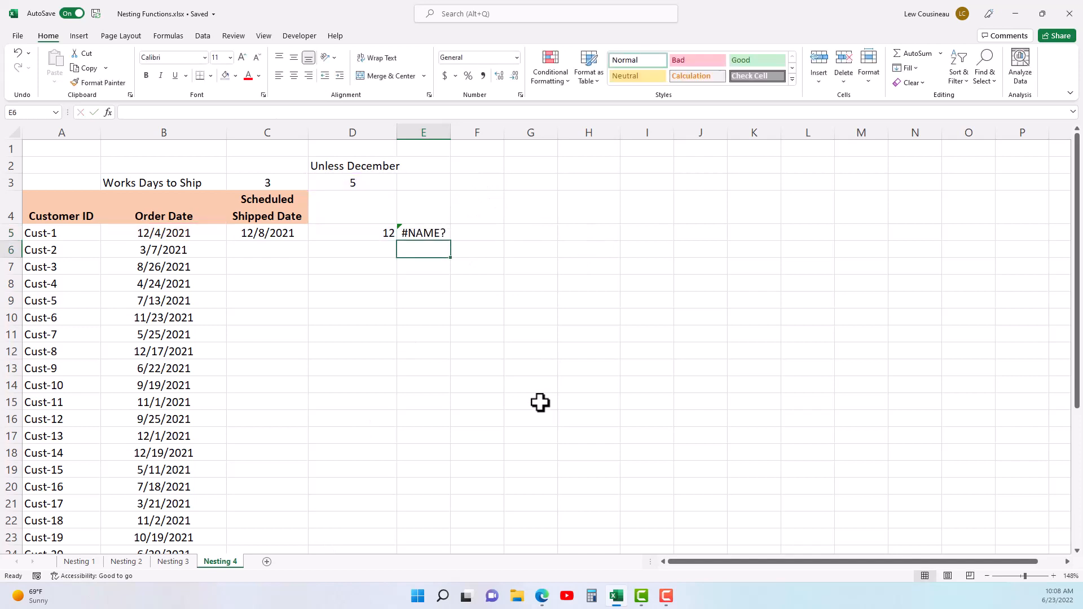
Step: Correct the function name Workdays to Workday in both the value-if-true and value-if-false arguments of the E5 formula
left_click(420, 234)
double_click(420, 234)
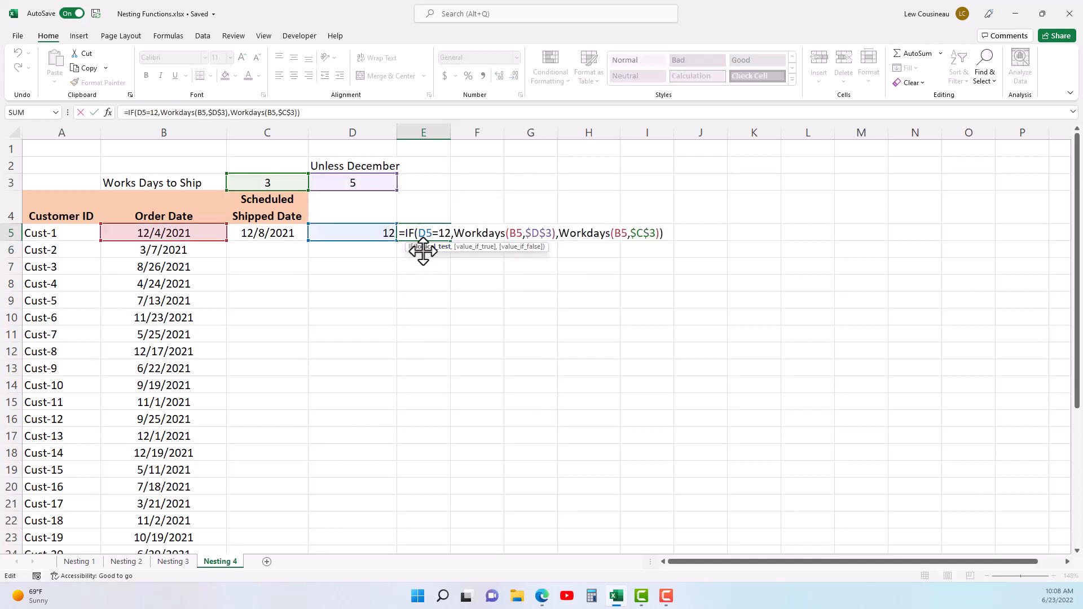
left_click(428, 247)
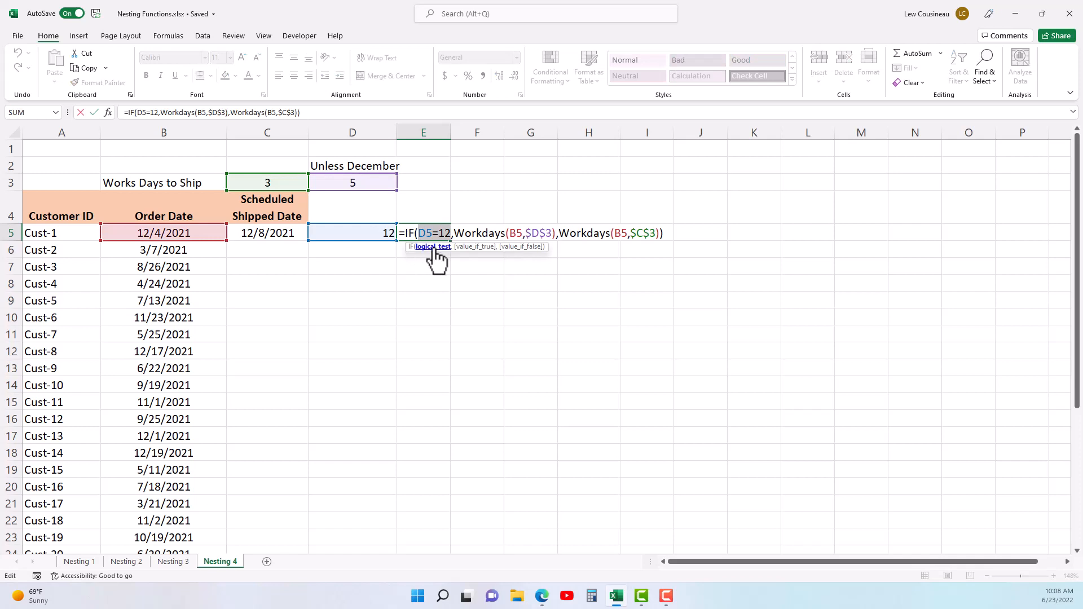
left_click(476, 247)
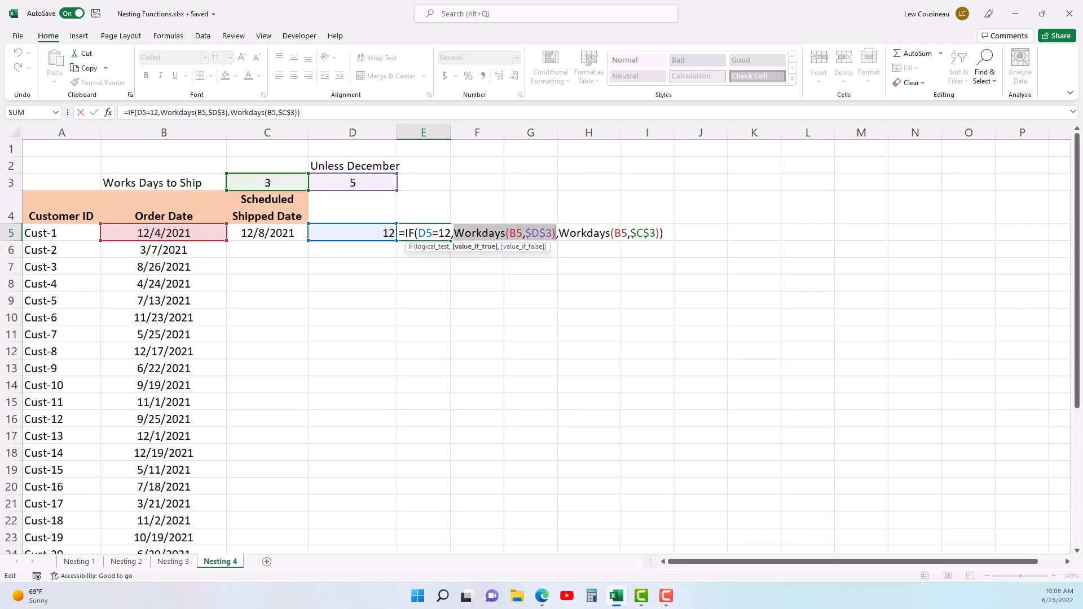
left_click(504, 233)
key("BackSpace")
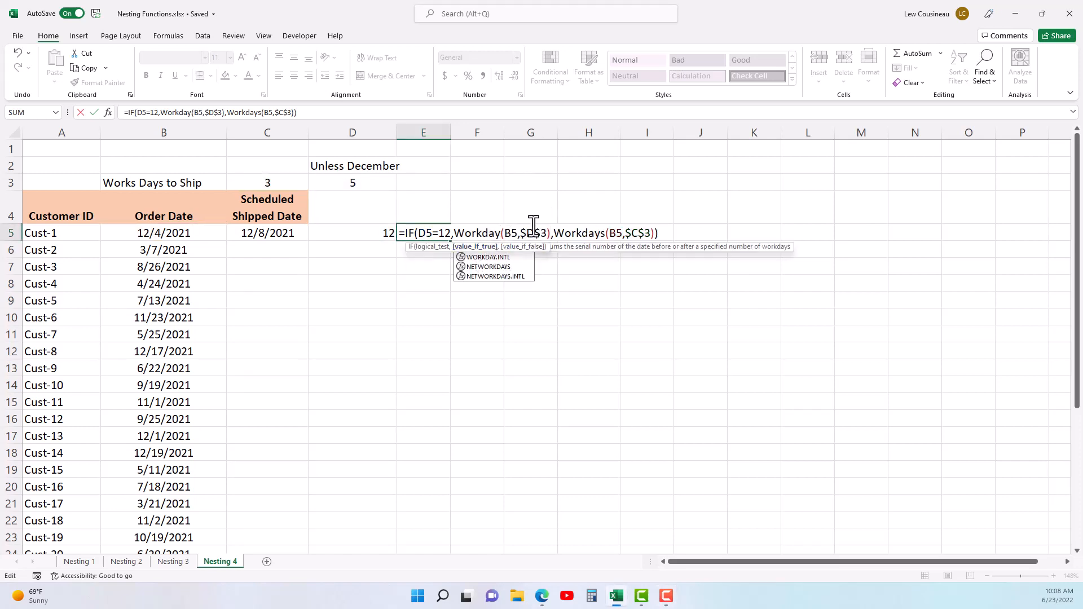
left_click(520, 233)
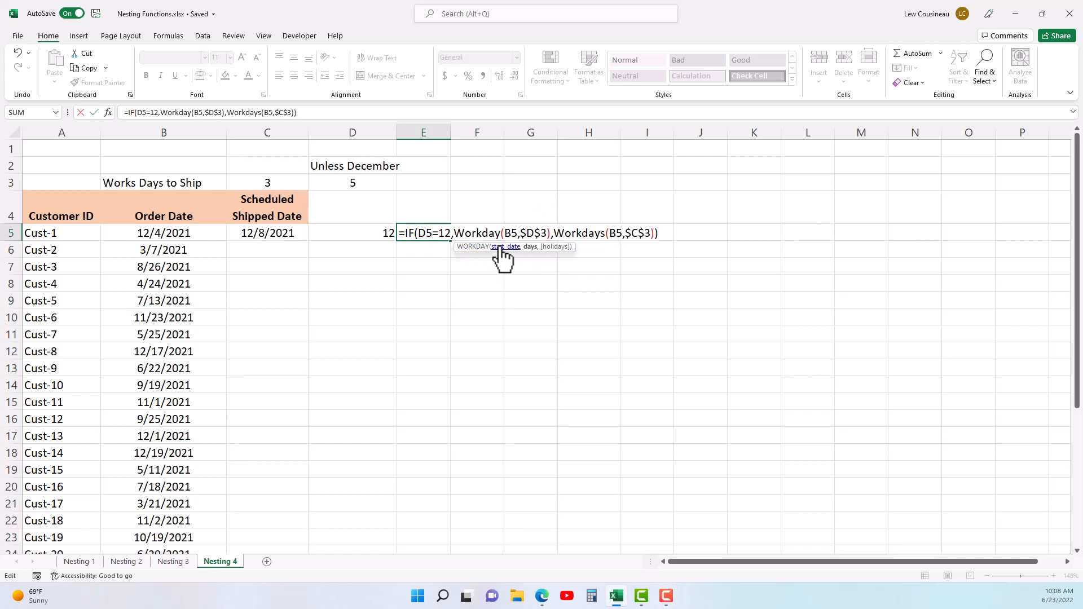
left_click(602, 241)
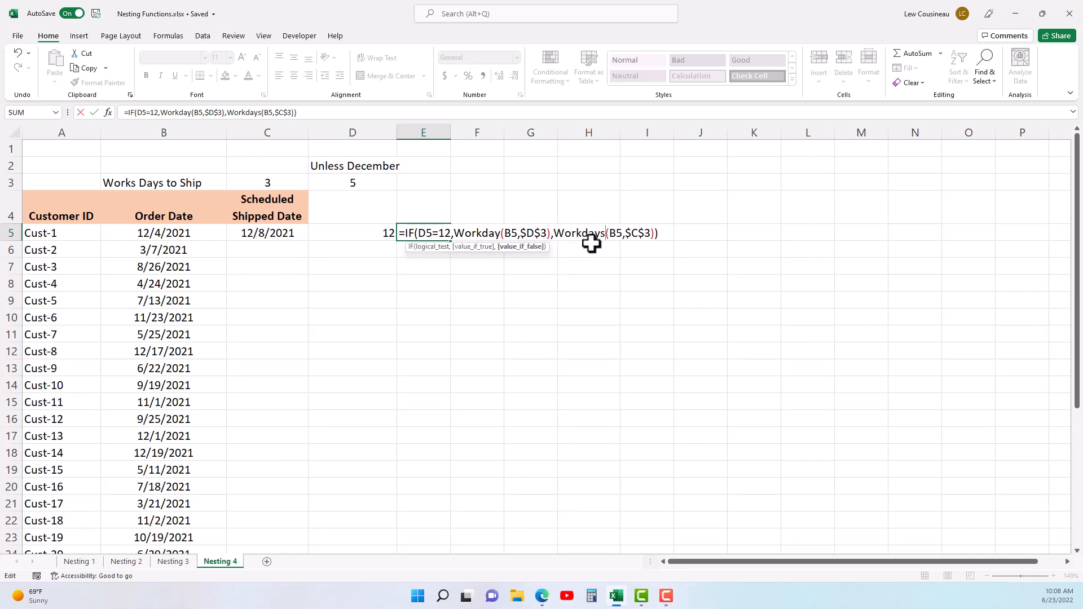
key("BackSpace")
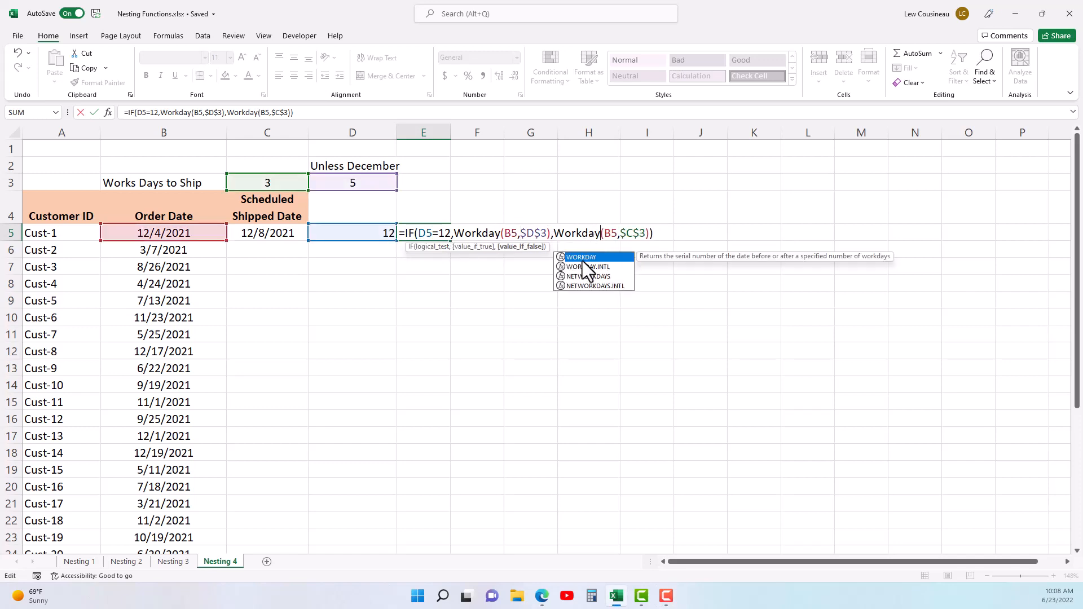
key("Return")
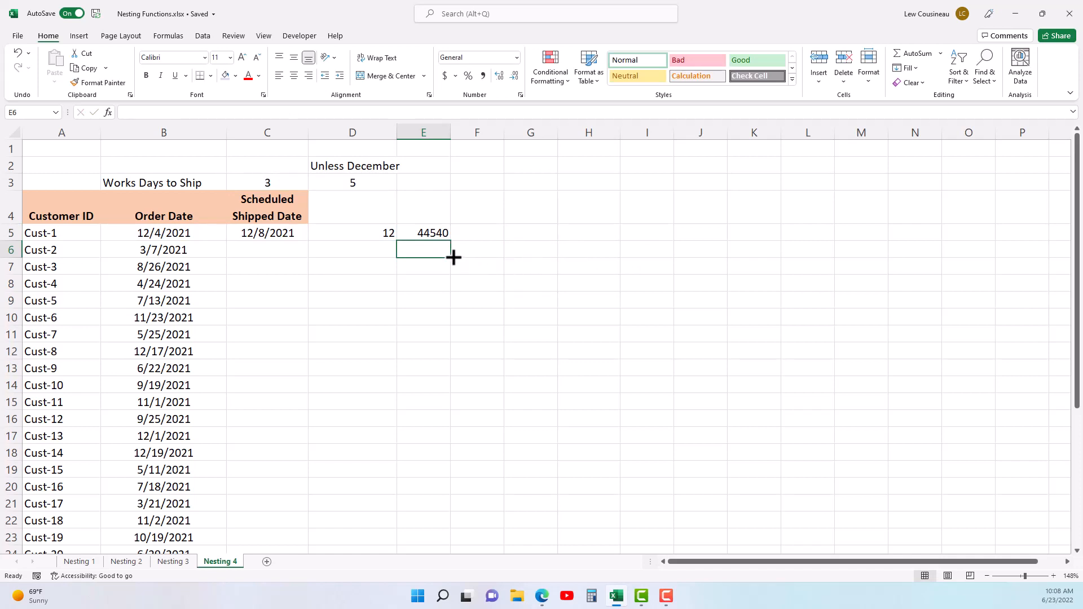
Step: Change the number format of the IF formula cell E5 to Short Date
left_click(433, 237)
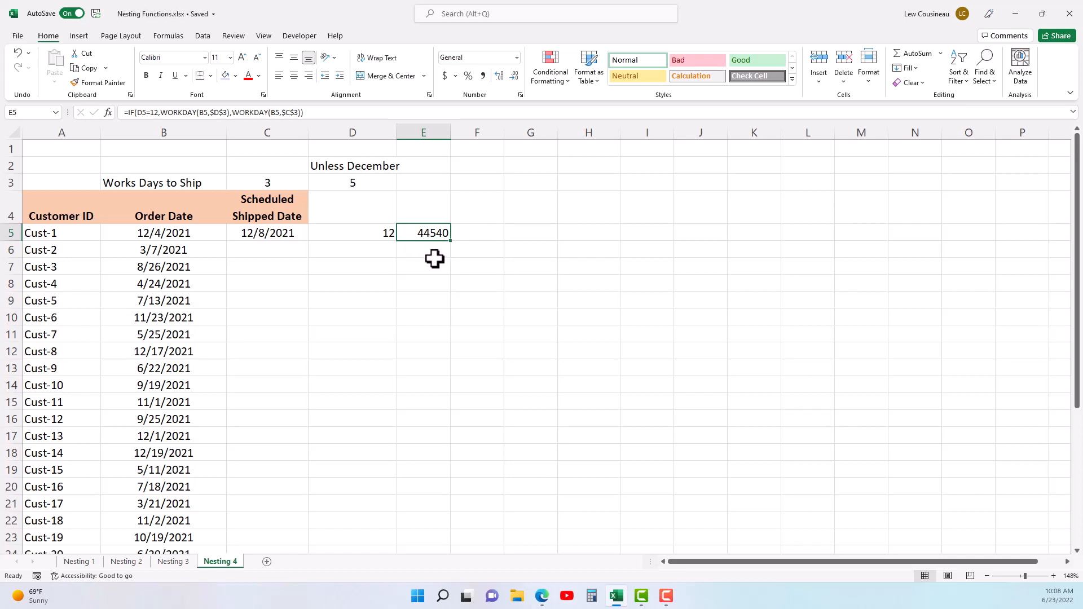
left_click(516, 57)
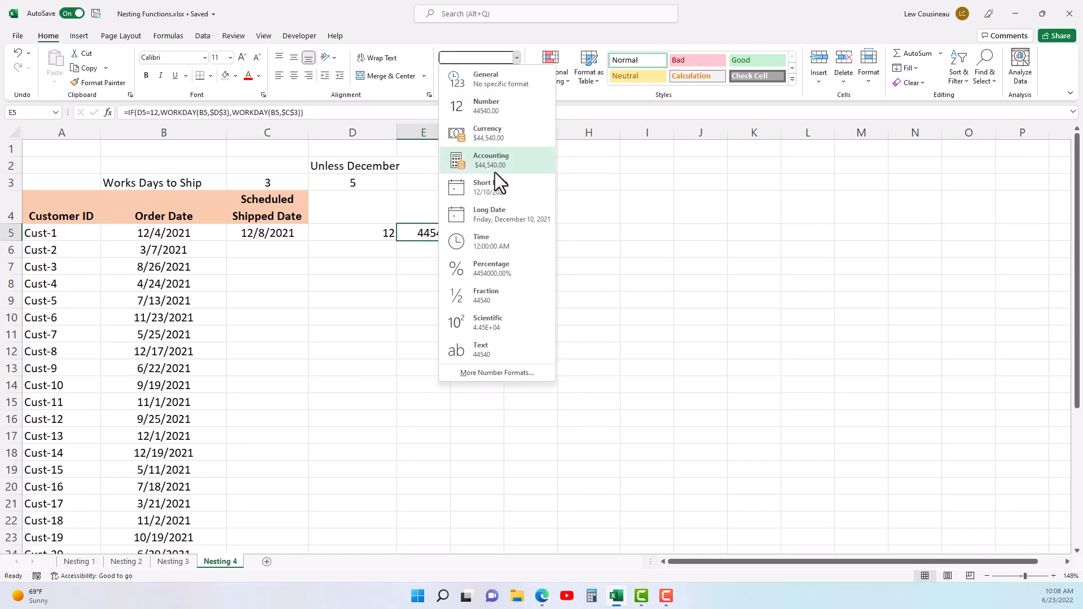
left_click(494, 186)
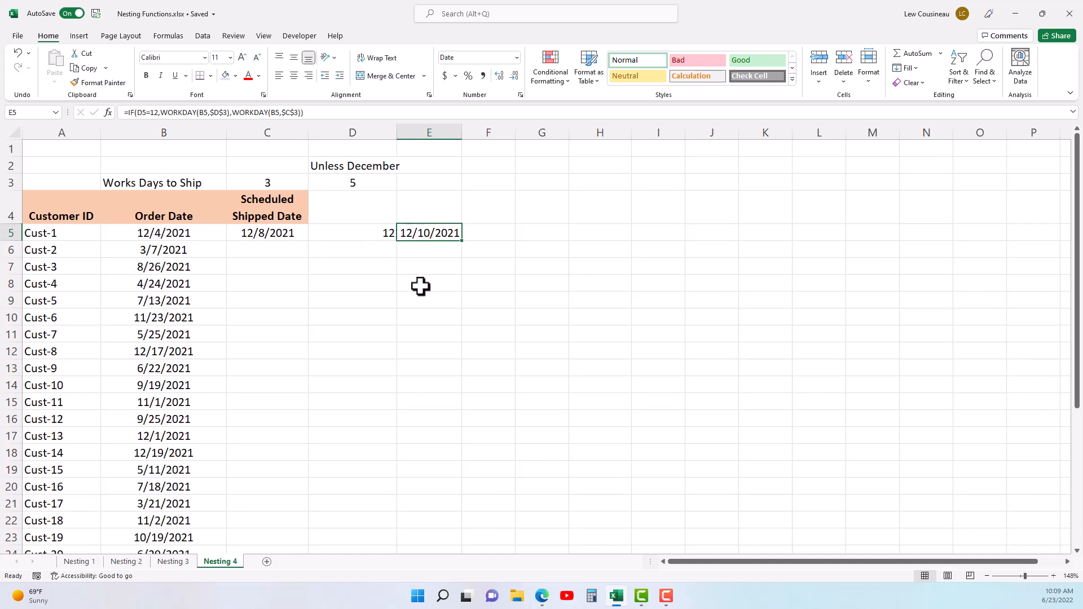
Step: Fill the month and IF formulas in D5:E5 down to row 6 and check them against the Cust-2 order date
left_click_drag(384, 234, 461, 252)
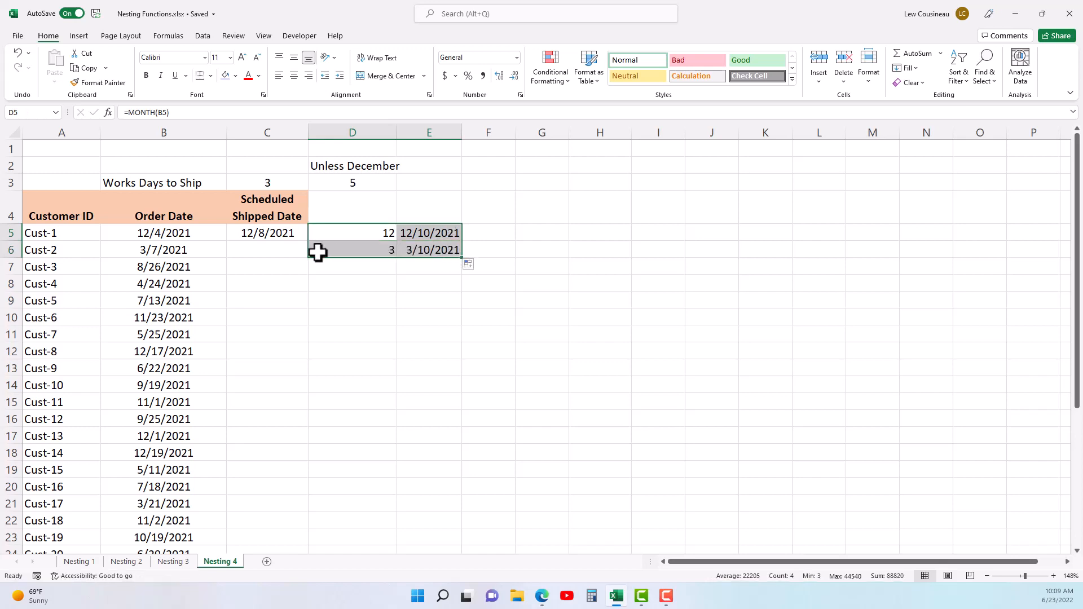
left_click(148, 253)
left_click(357, 250)
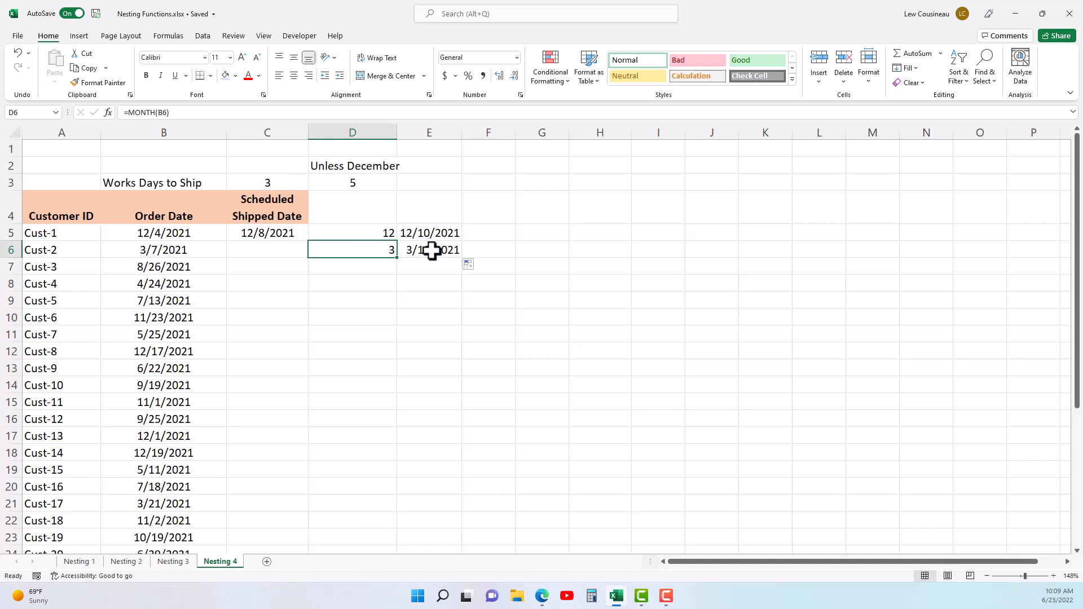
left_click(172, 249)
left_click(427, 251)
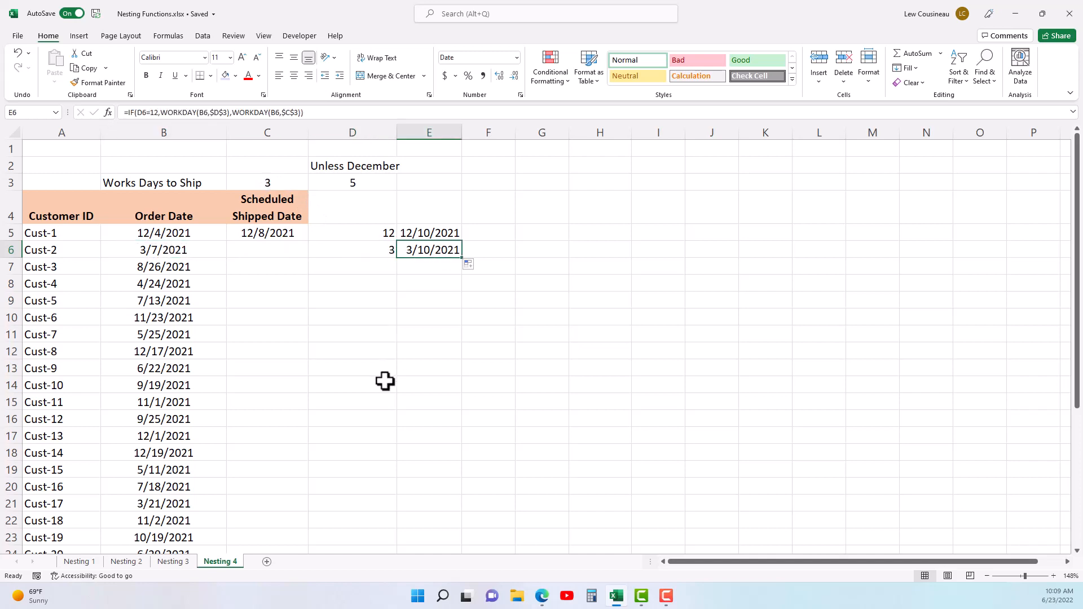
double_click(416, 233)
left_click(322, 232)
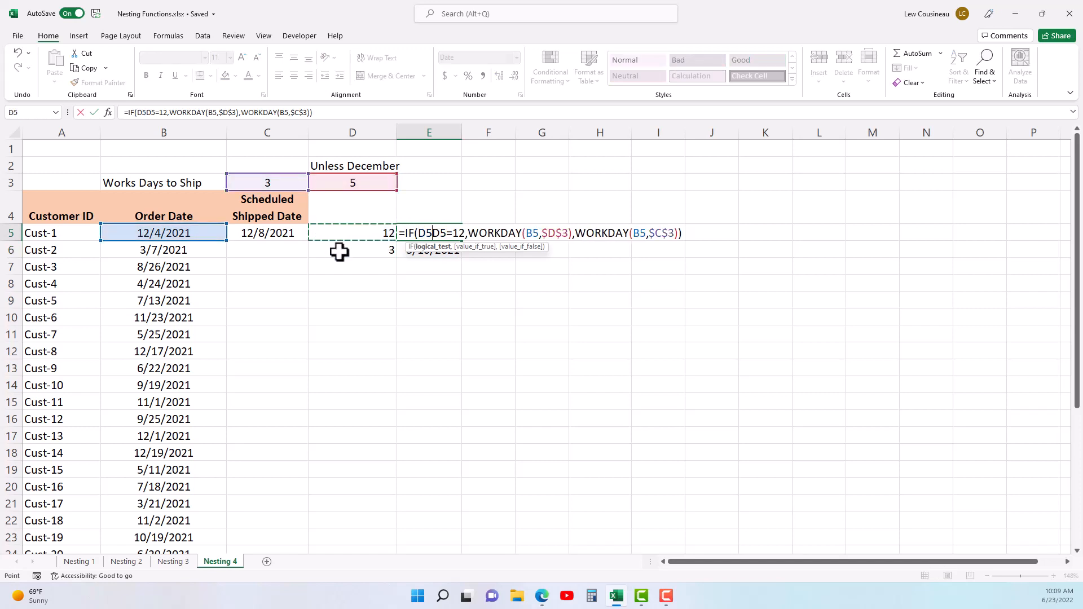
key("Escape")
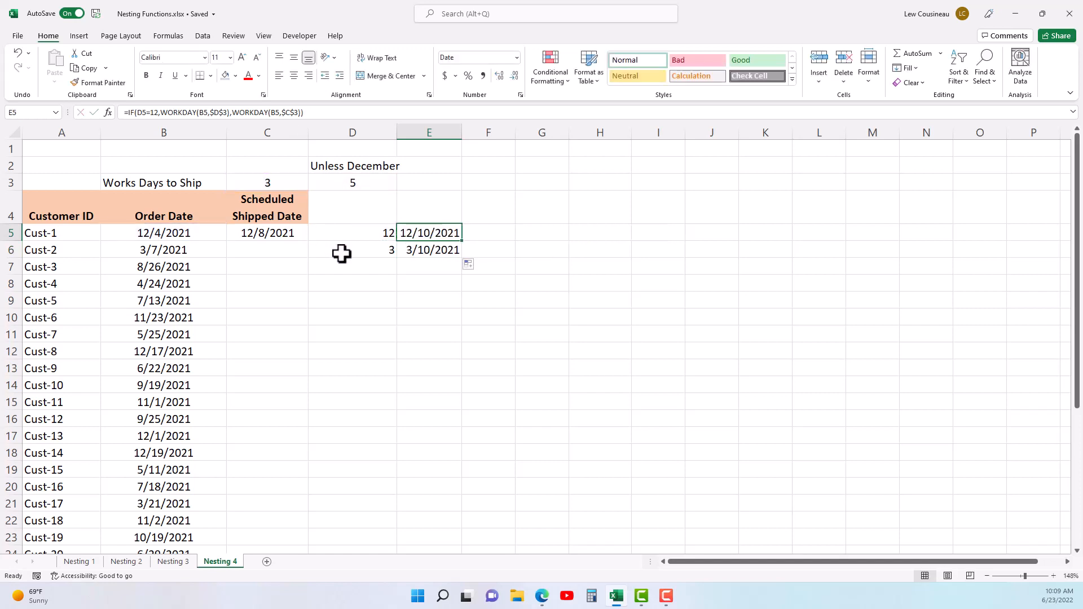
double_click(432, 233)
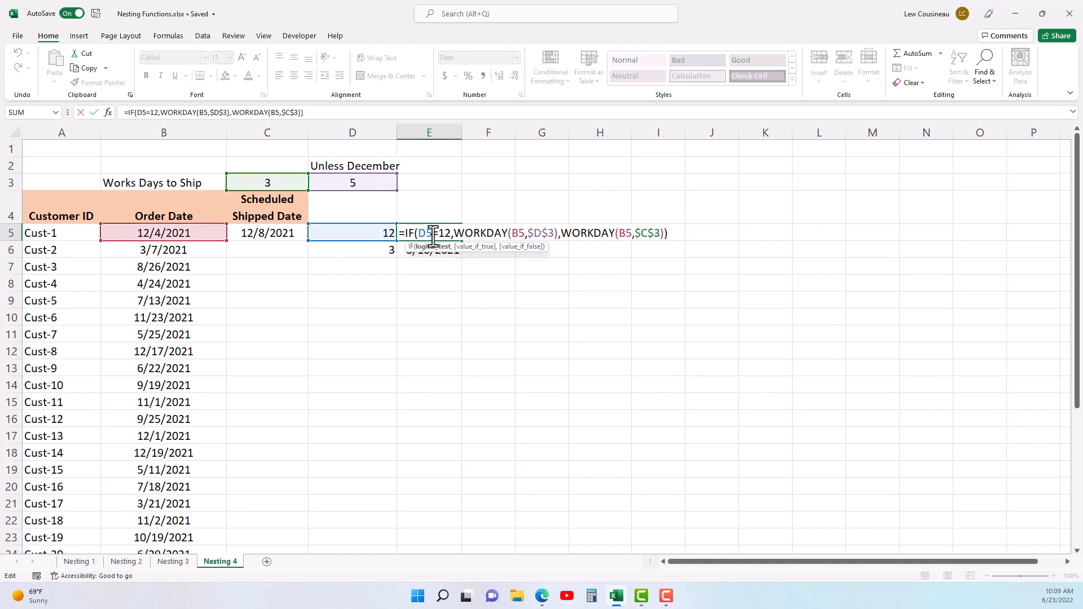
key("Escape")
Step: Copy MONTH(B5) from the D5 formula and paste it in place of the D5 reference in the E5 formula's logical test
left_click(385, 235)
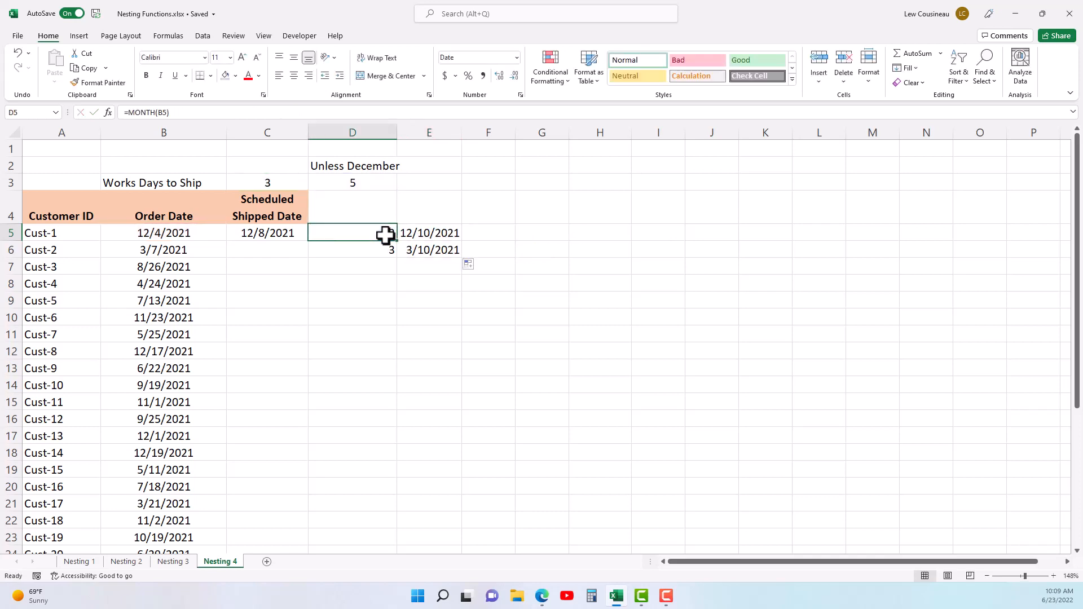
left_click_drag(131, 112, 173, 112)
key("ctrl+c")
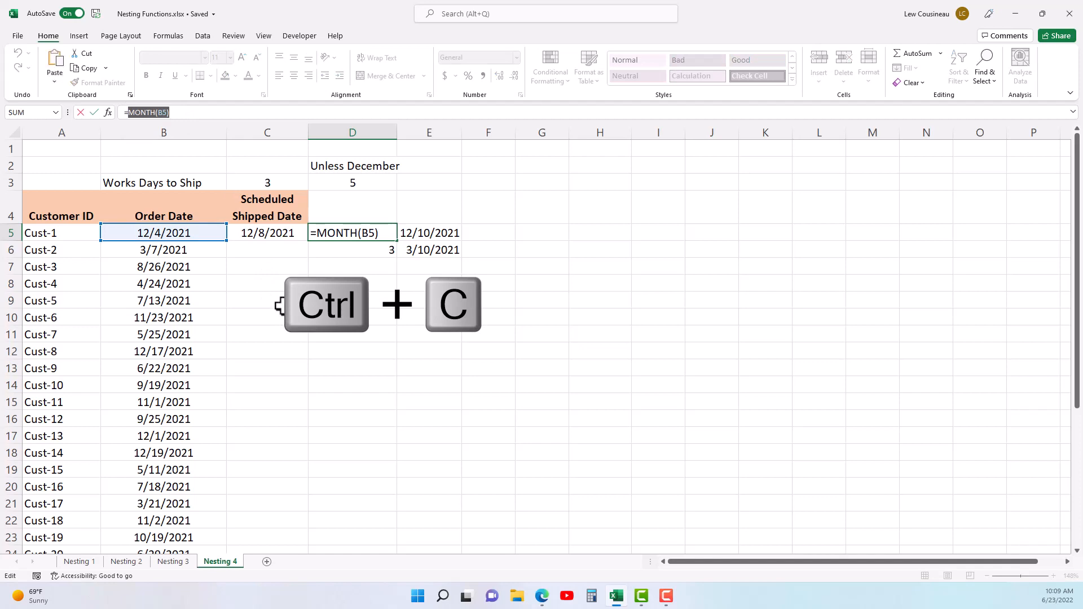
key("Escape")
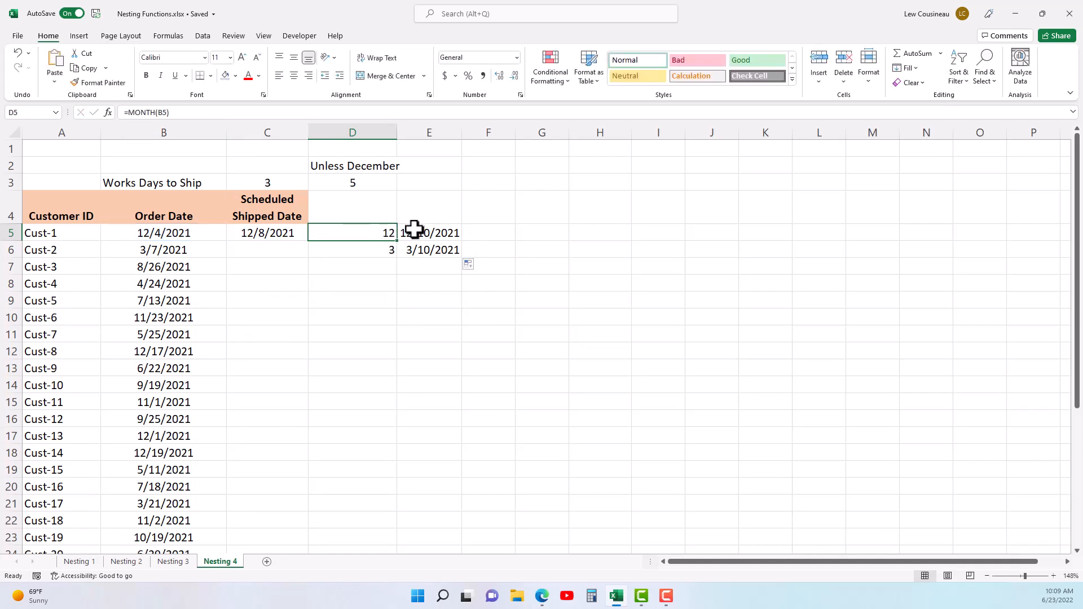
double_click(414, 229)
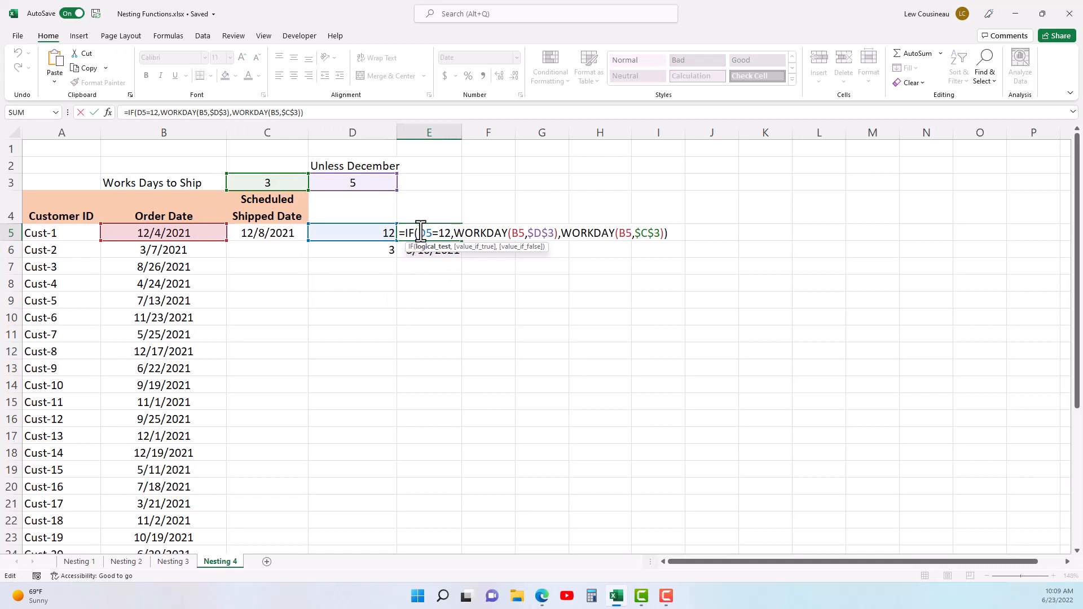
mouse_move(420, 231)
left_mouse_down()
mouse_move(446, 230)
mouse_move(433, 231)
left_mouse_up()
key("ctrl+v")
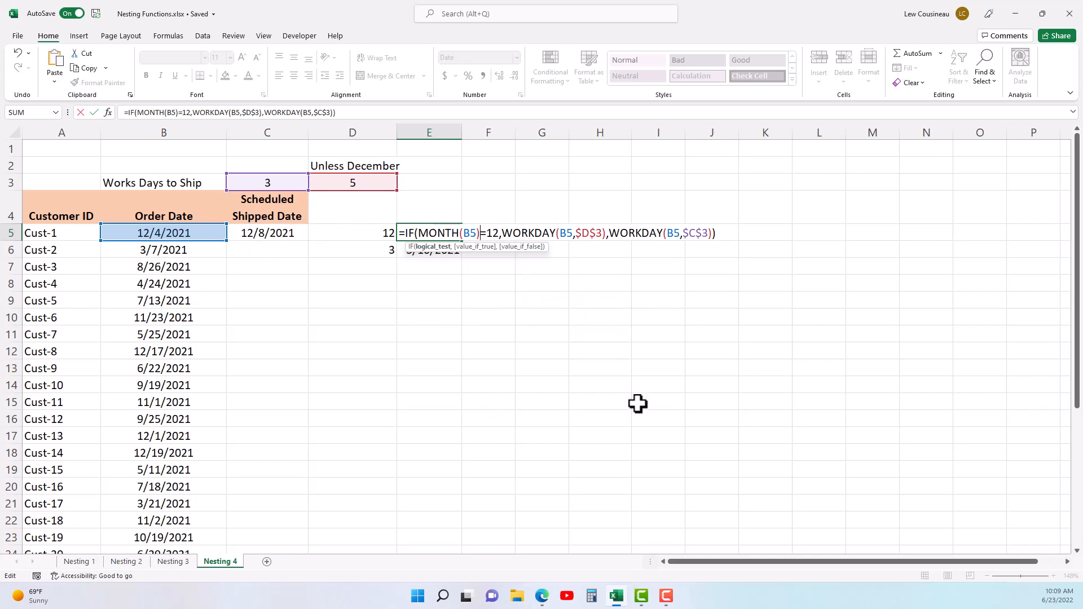
key("Return")
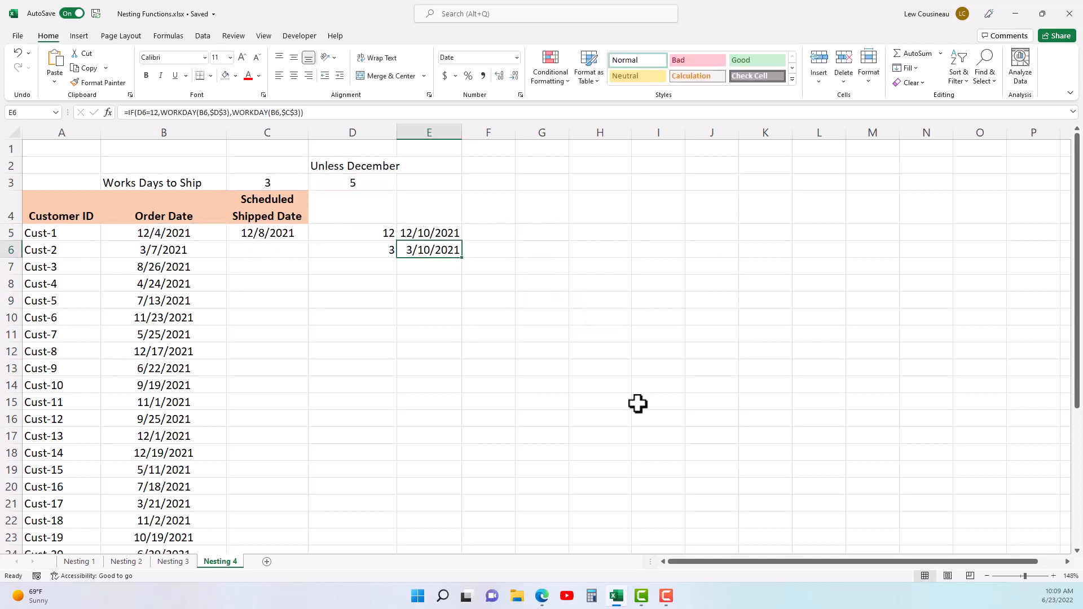
Step: Move the nested formula from E5 to C5, replacing the existing formula there, and clear the helper cells D5:E6
left_click(443, 232)
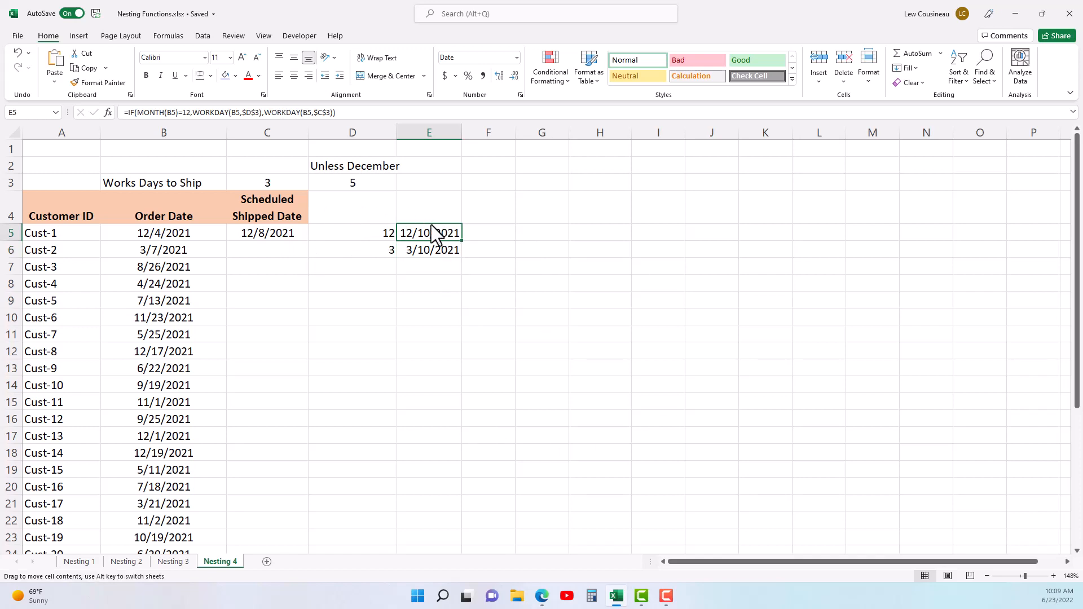
left_click_drag(435, 225, 292, 247)
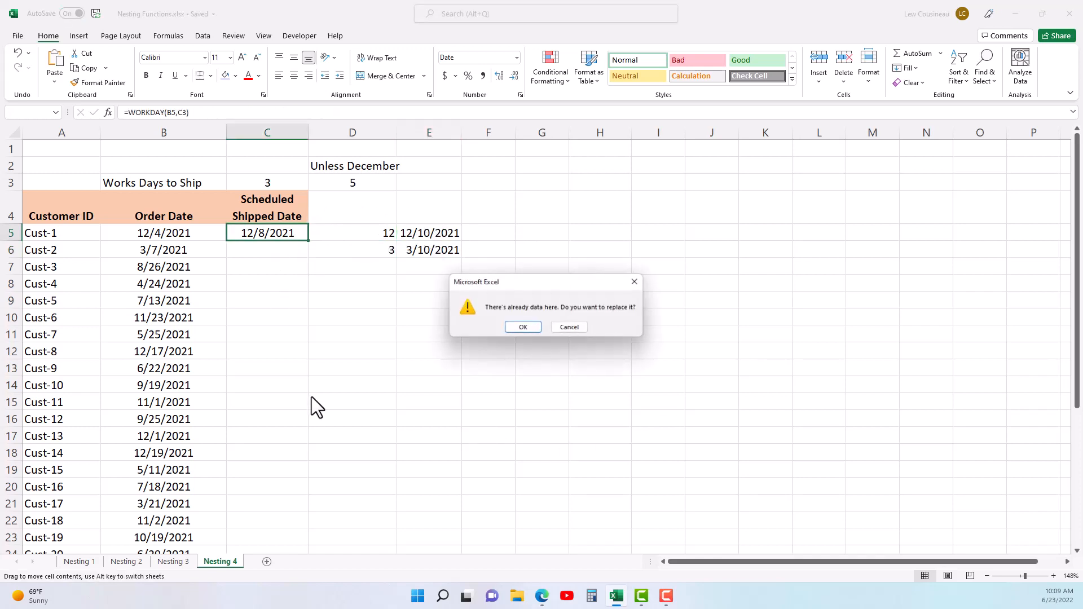
left_click(523, 328)
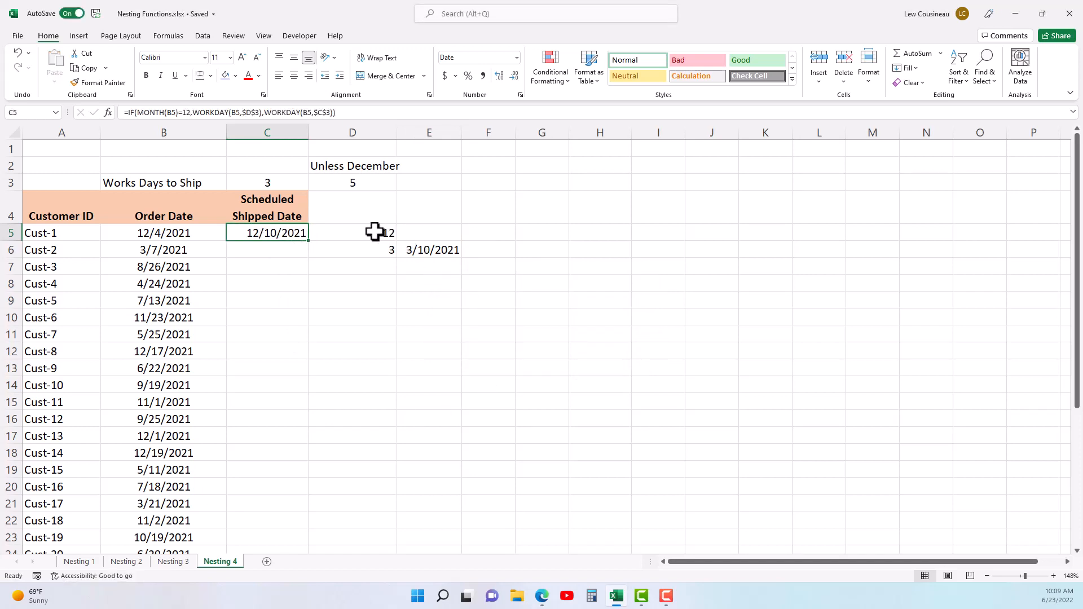
left_click_drag(375, 232, 453, 254)
key("Delete")
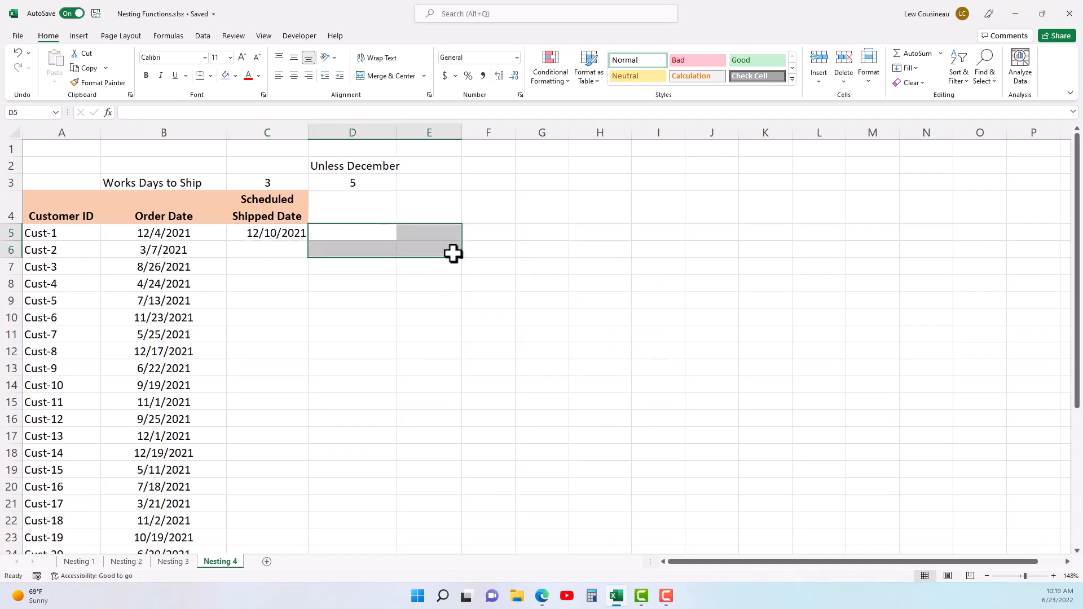
Step: Fill the nested IF formula in C5 down the Scheduled Shipped Date column and check the December orders against the work-day values in C3 and D3
left_click(290, 232)
double_click(274, 233)
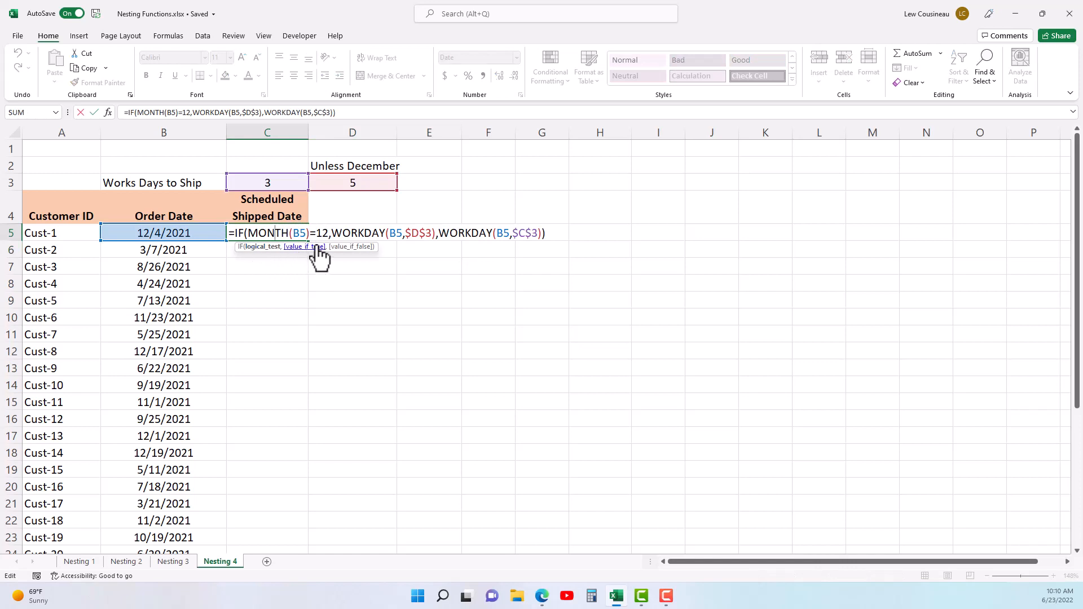
key("ctrl+Return")
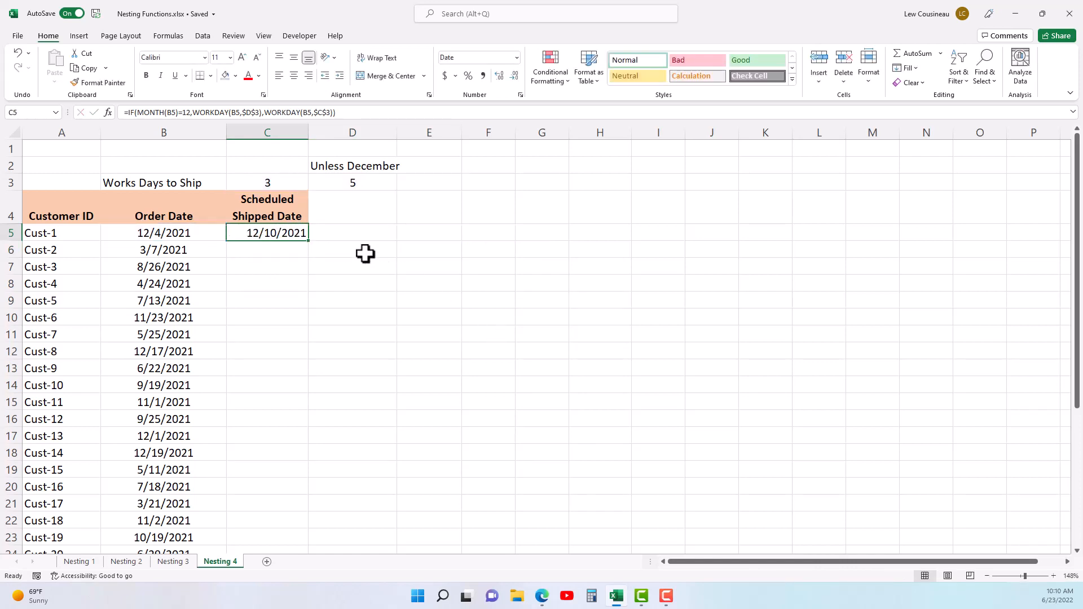
double_click(311, 243)
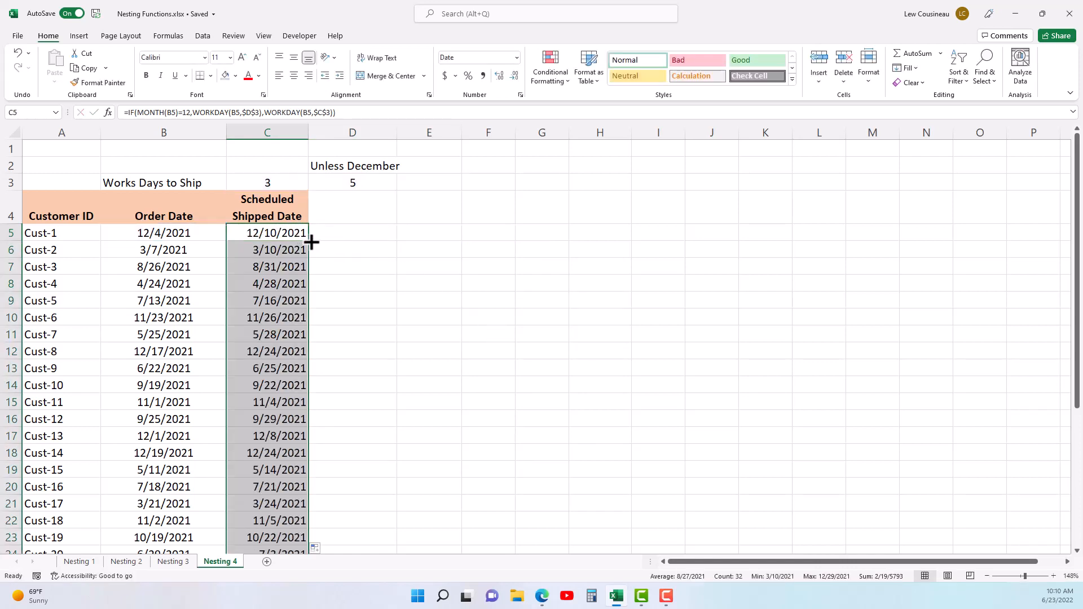
left_click(268, 180)
left_click(345, 184)
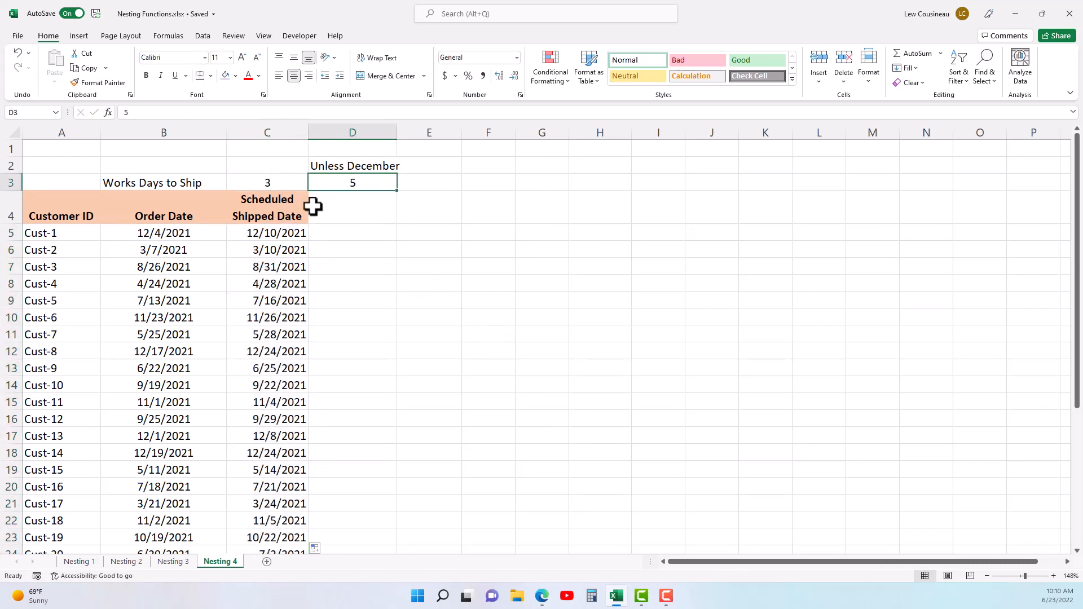
left_click(259, 352)
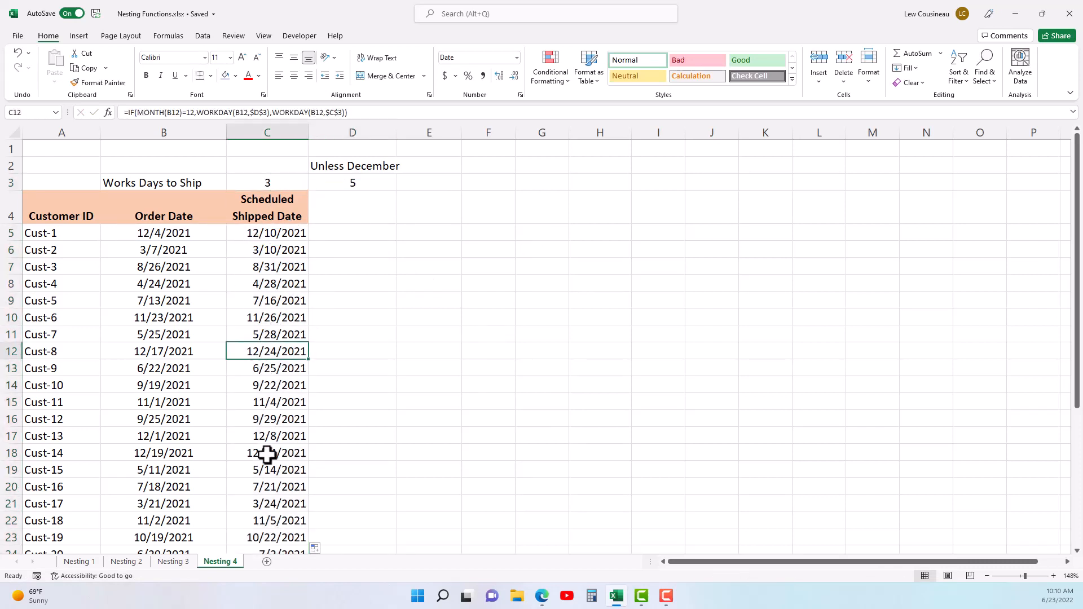
left_click(267, 453)
Step: Examine the nested formula in C5 argument by argument, covering IF's logical test, true and false values and the arguments of both WORKDAY functions
double_click(282, 233)
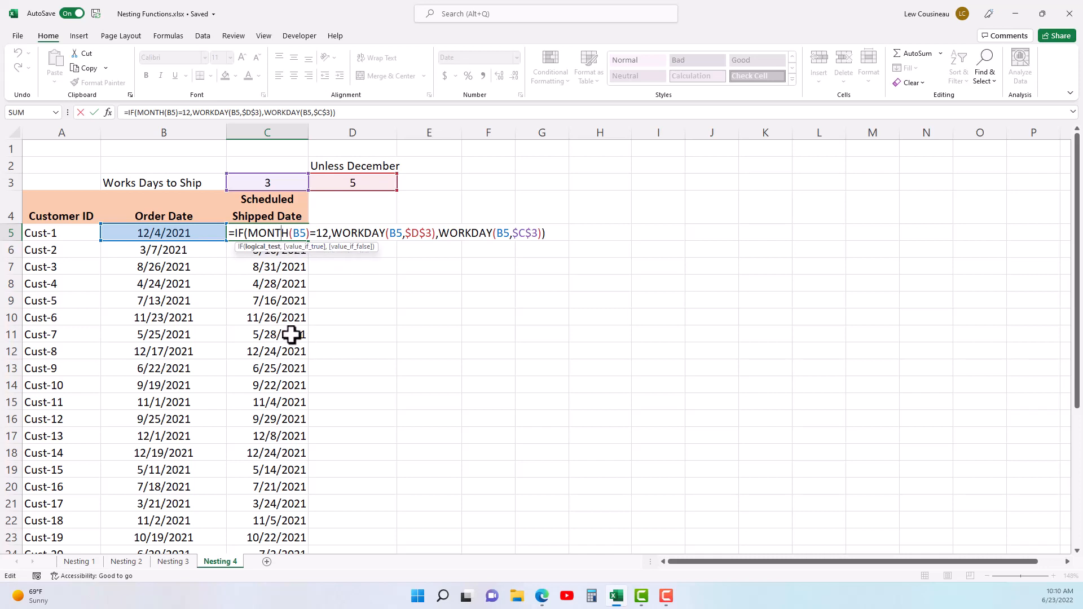
left_click(265, 247)
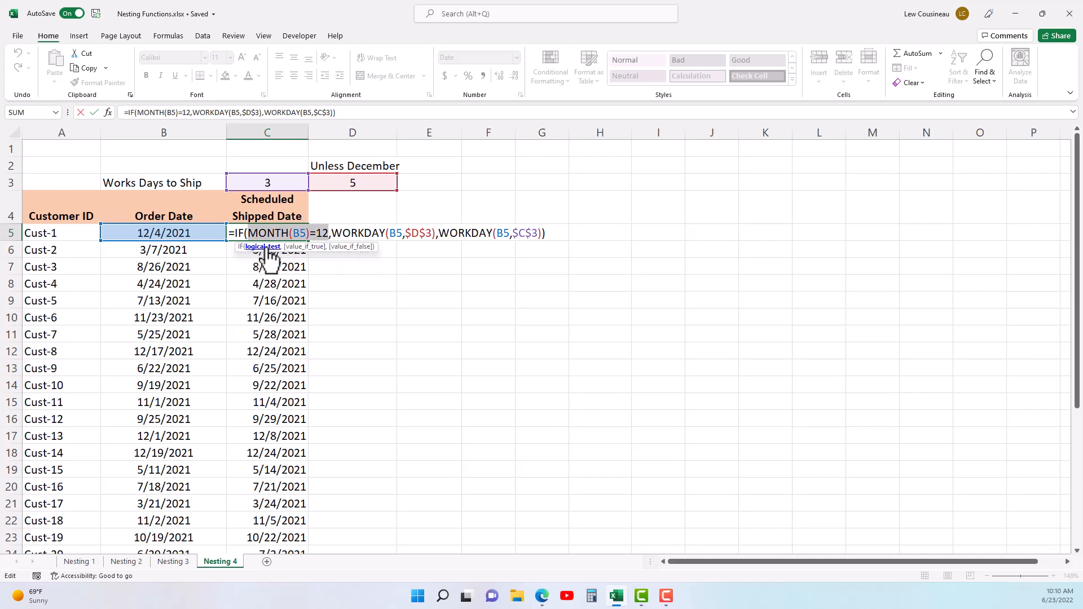
left_click(304, 247)
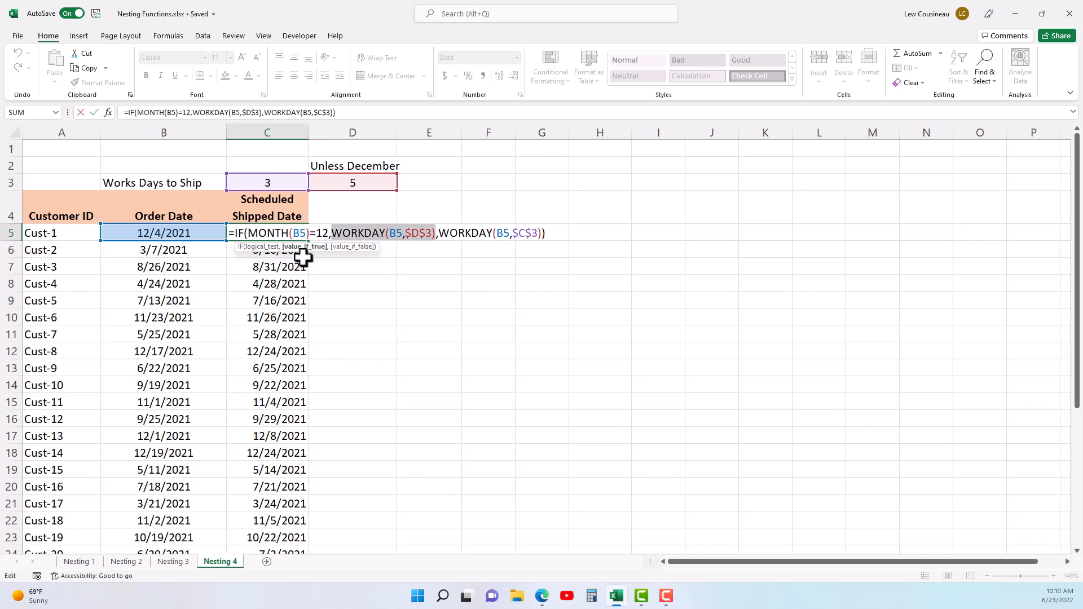
left_click(358, 247)
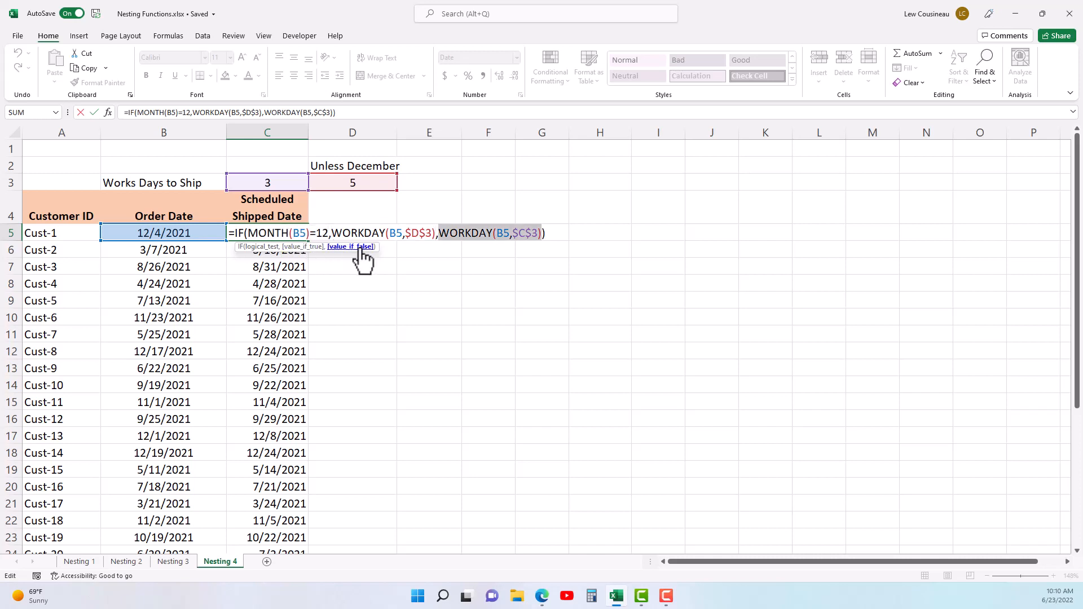
left_click(399, 233)
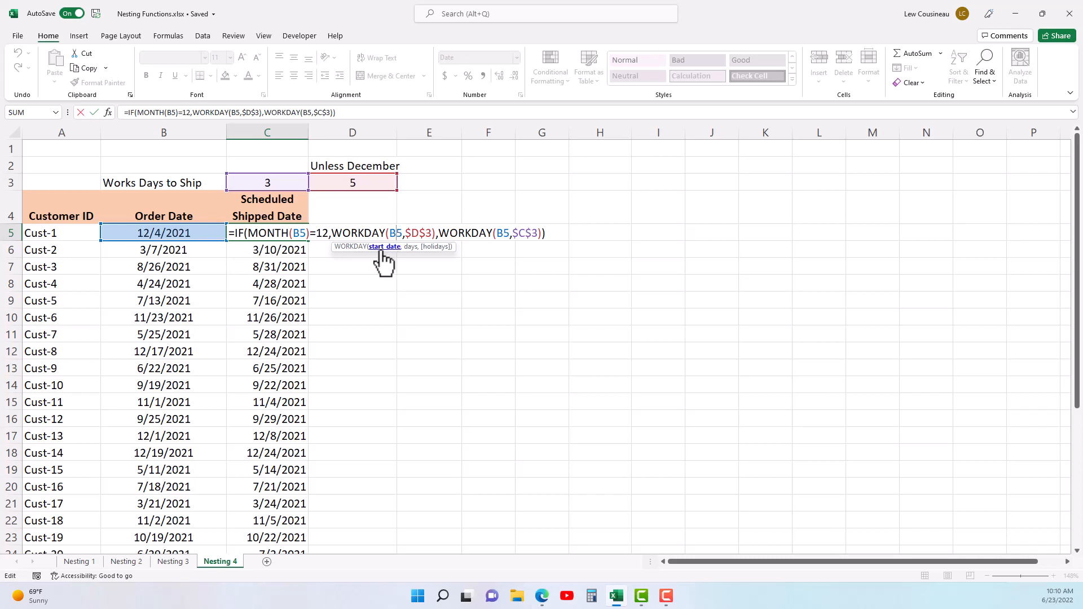
left_click(409, 247)
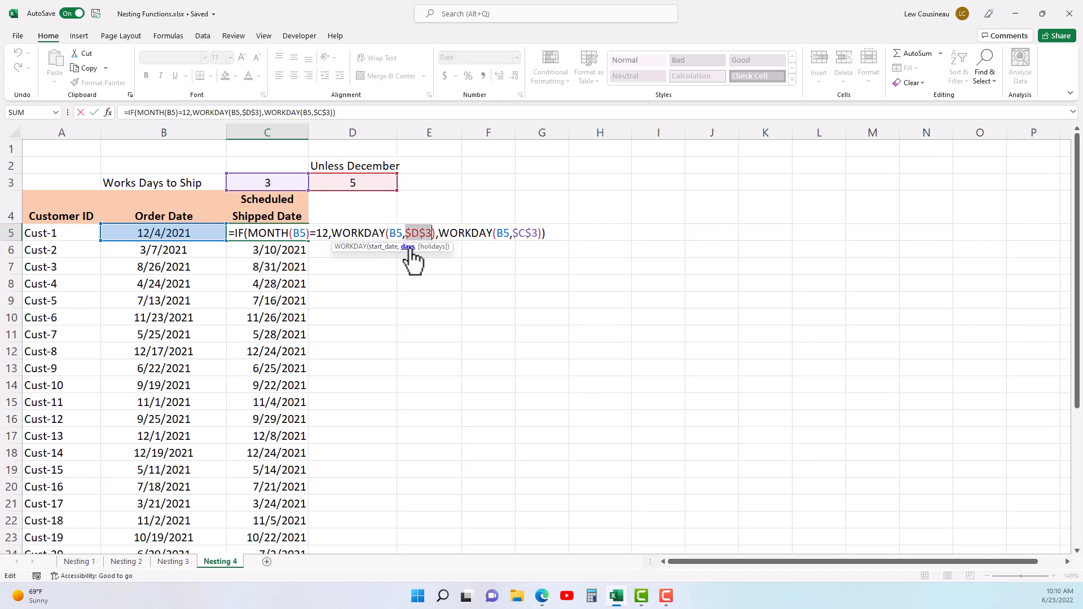
left_click(506, 234)
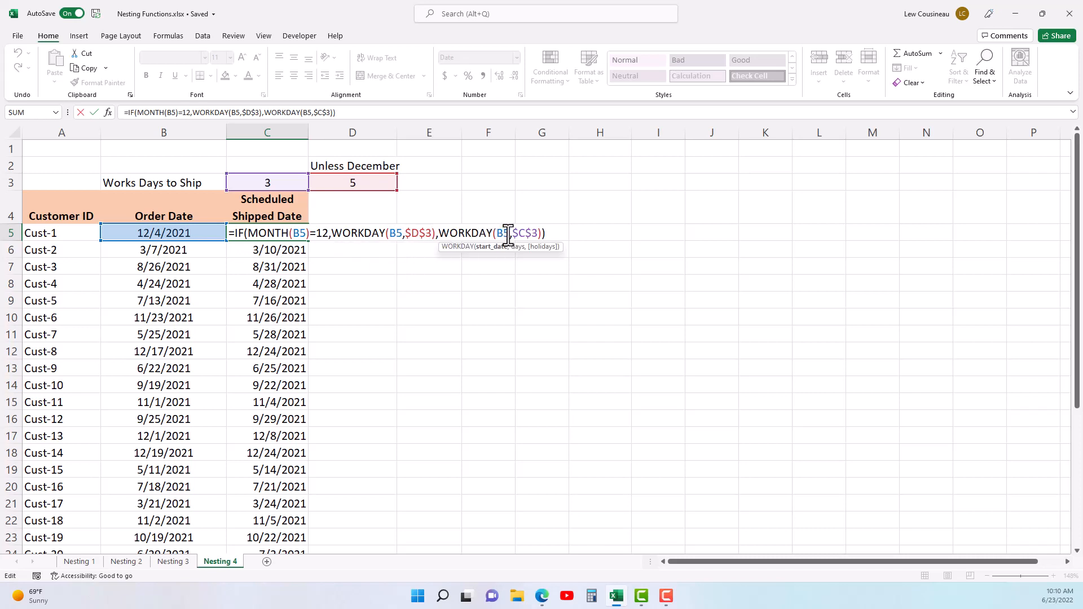
left_click(438, 233)
left_click(353, 247)
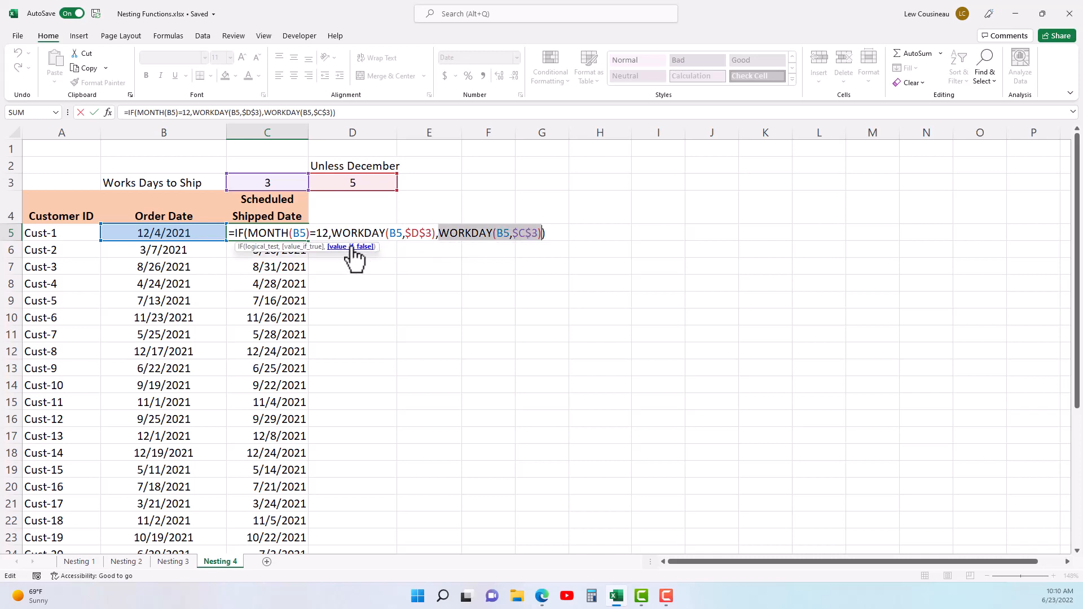